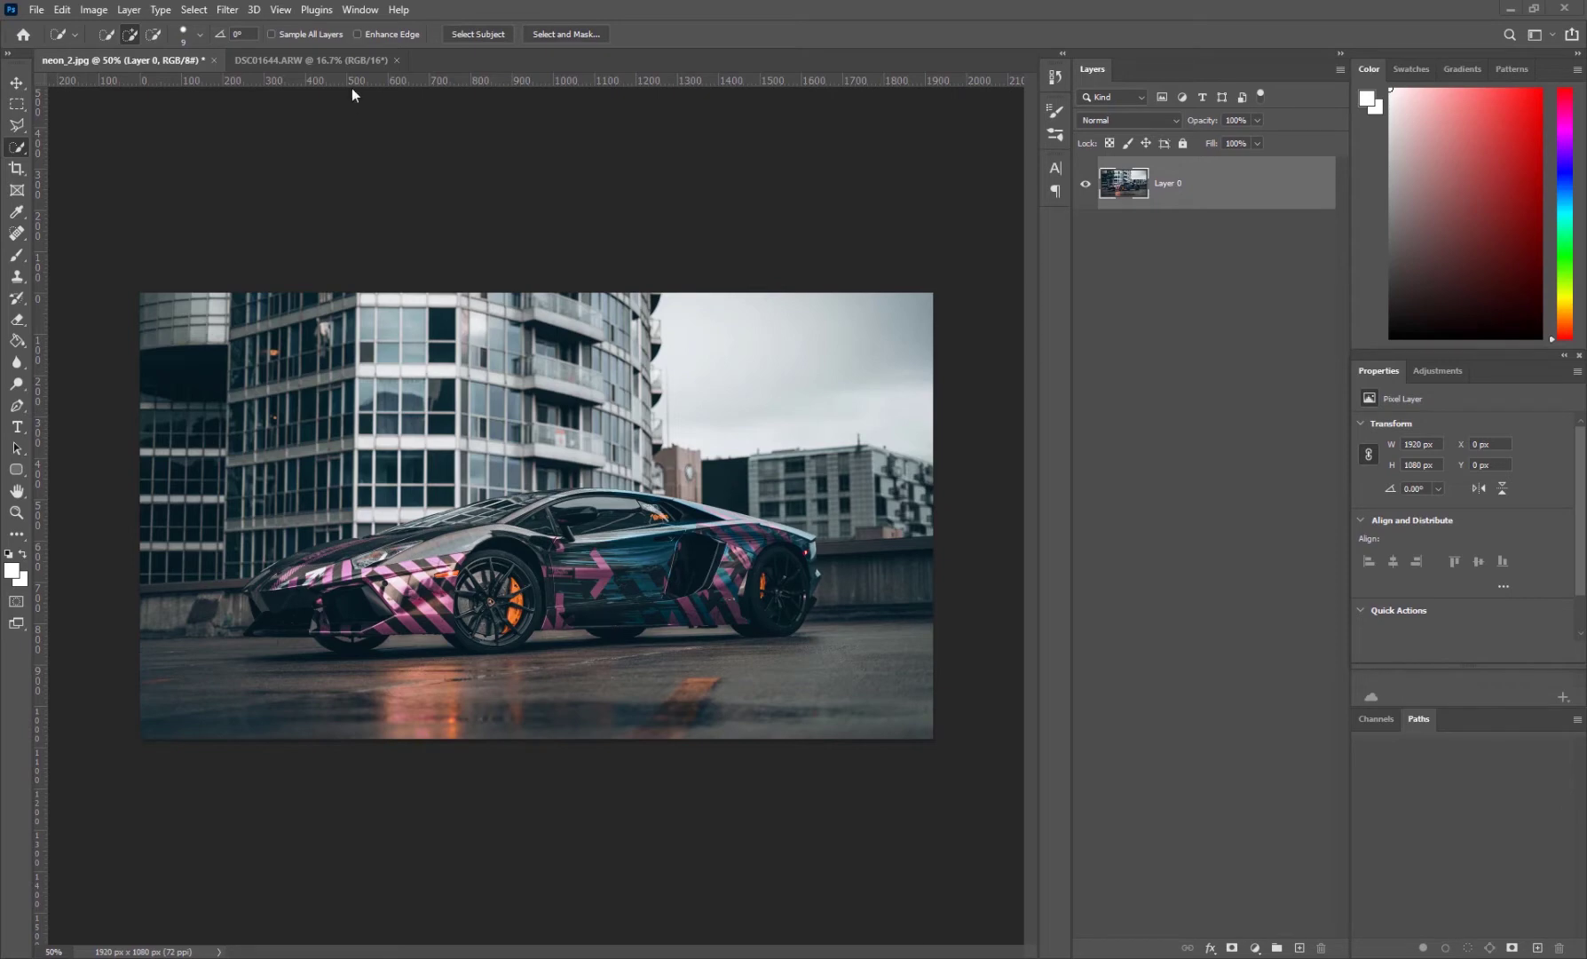
- Select the car in neon_2.jpg automatically with Select Subject
click(355, 63)
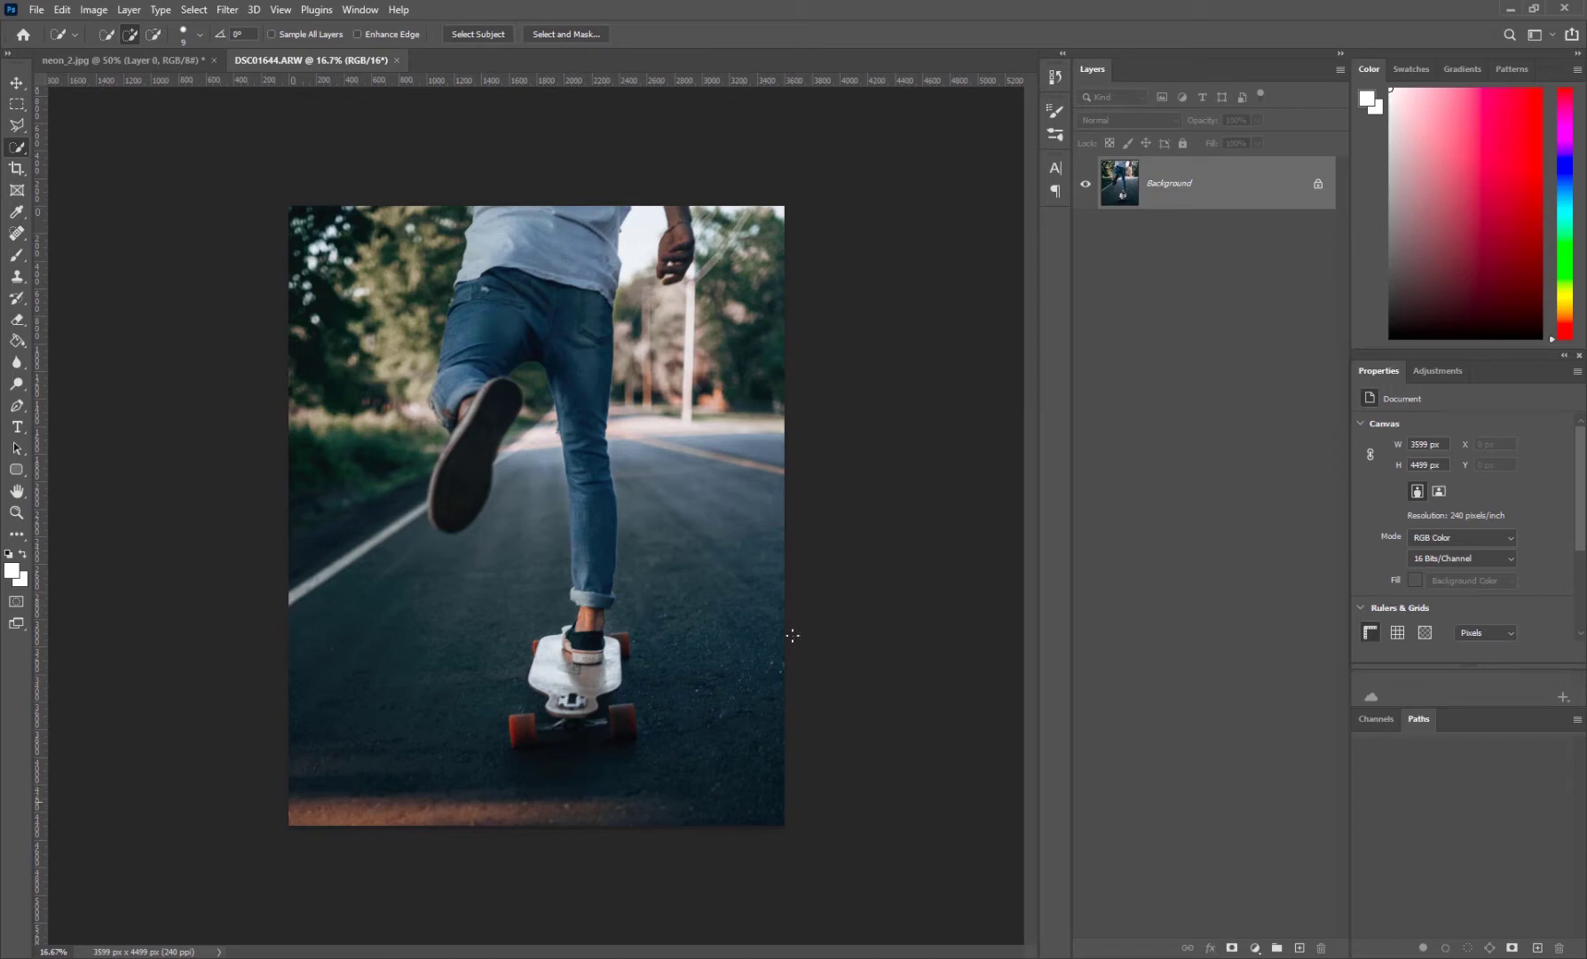
click(133, 61)
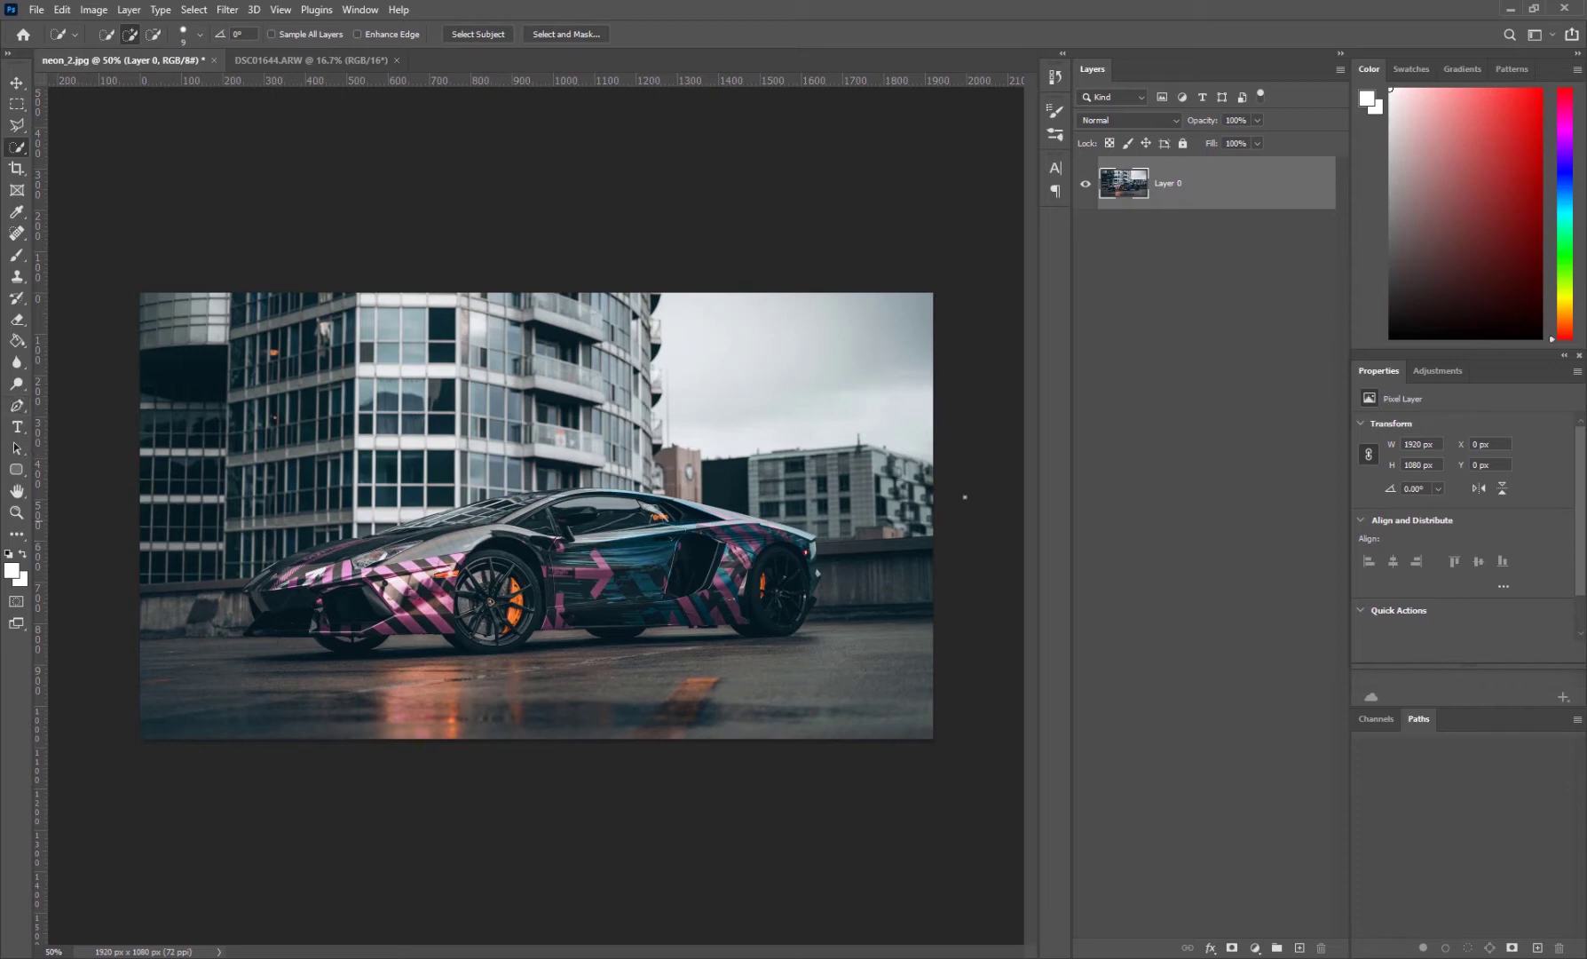
right_click(22, 145)
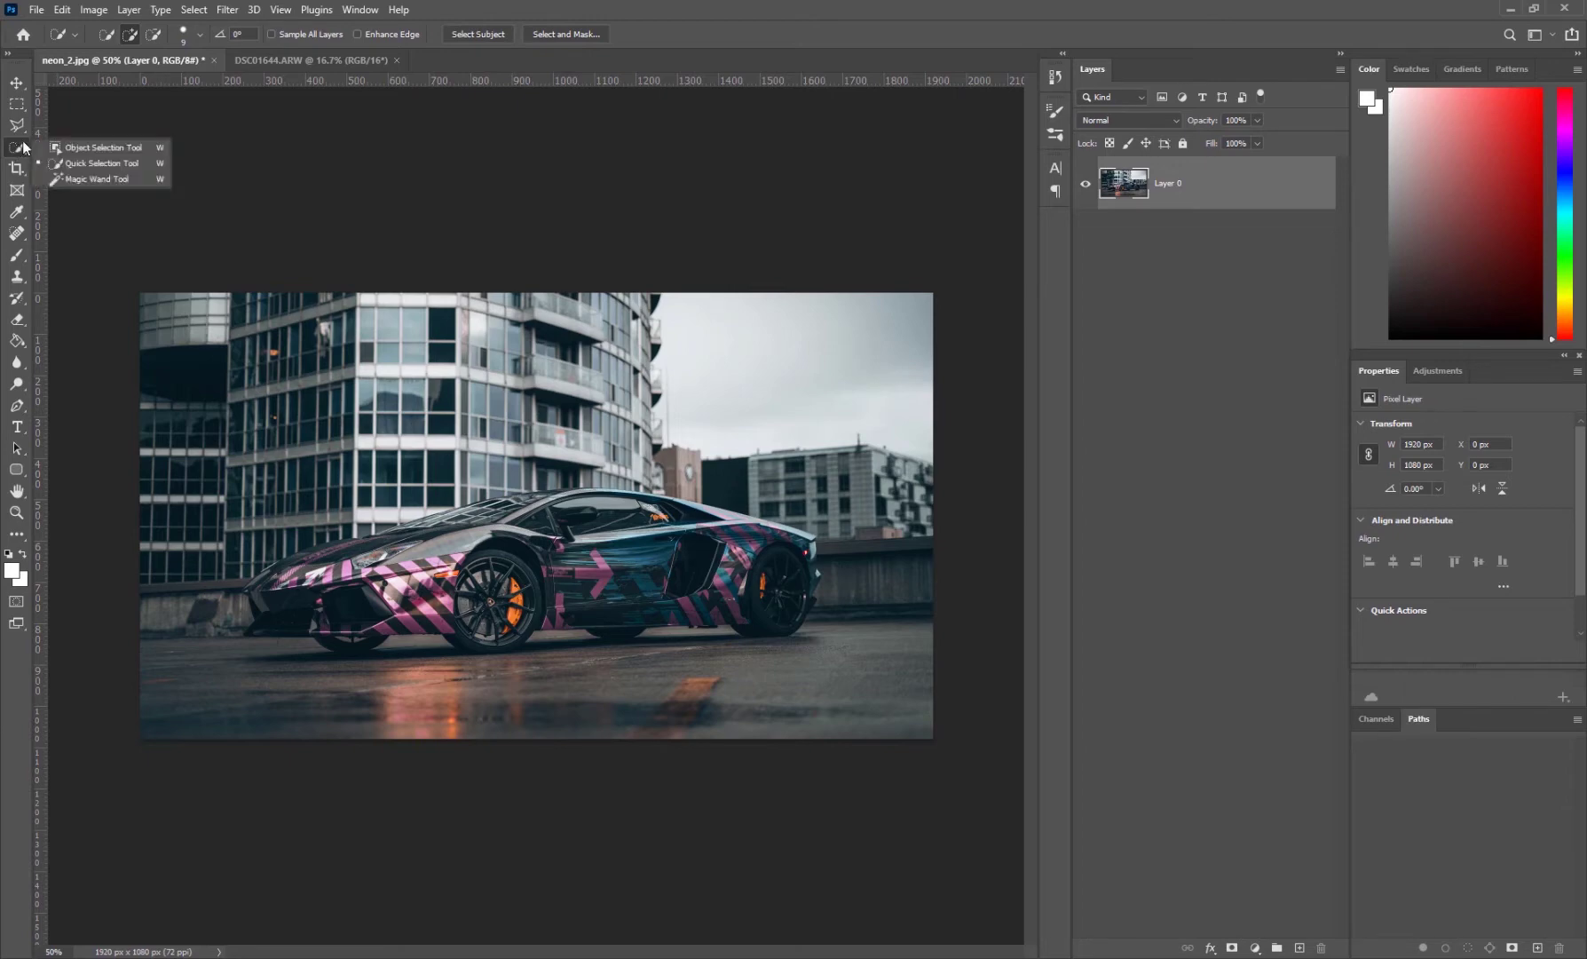
click(479, 35)
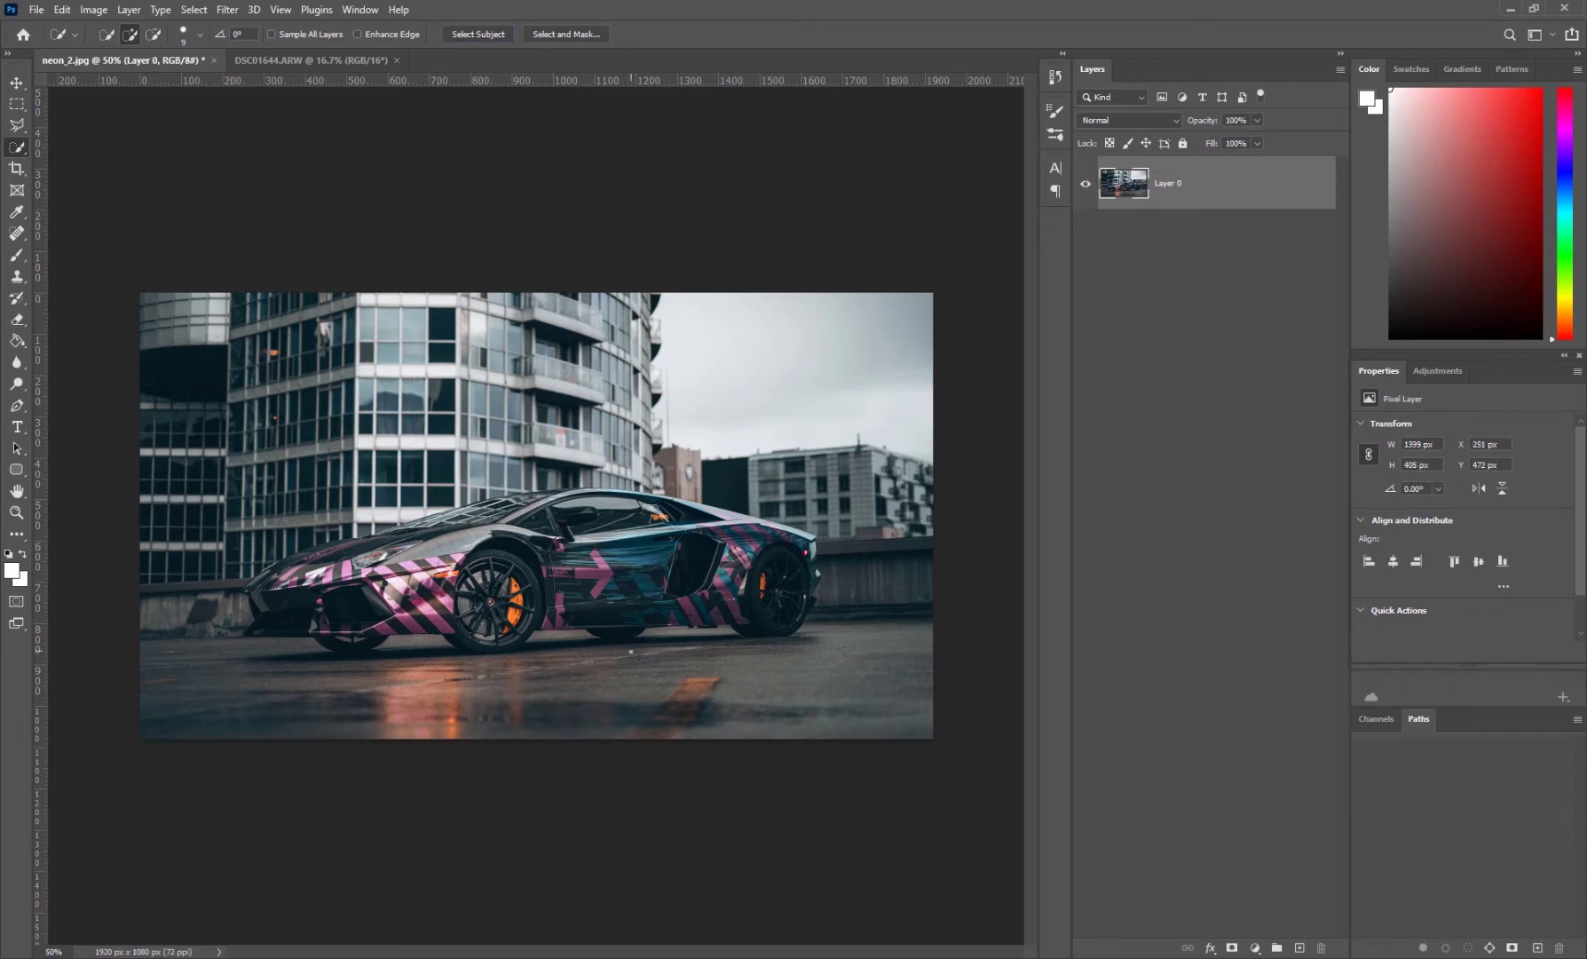
- Refine the selection around the car's front, excluding the building above the hood and adding the nose tip and front splitter corner
key(z)
click(249, 609)
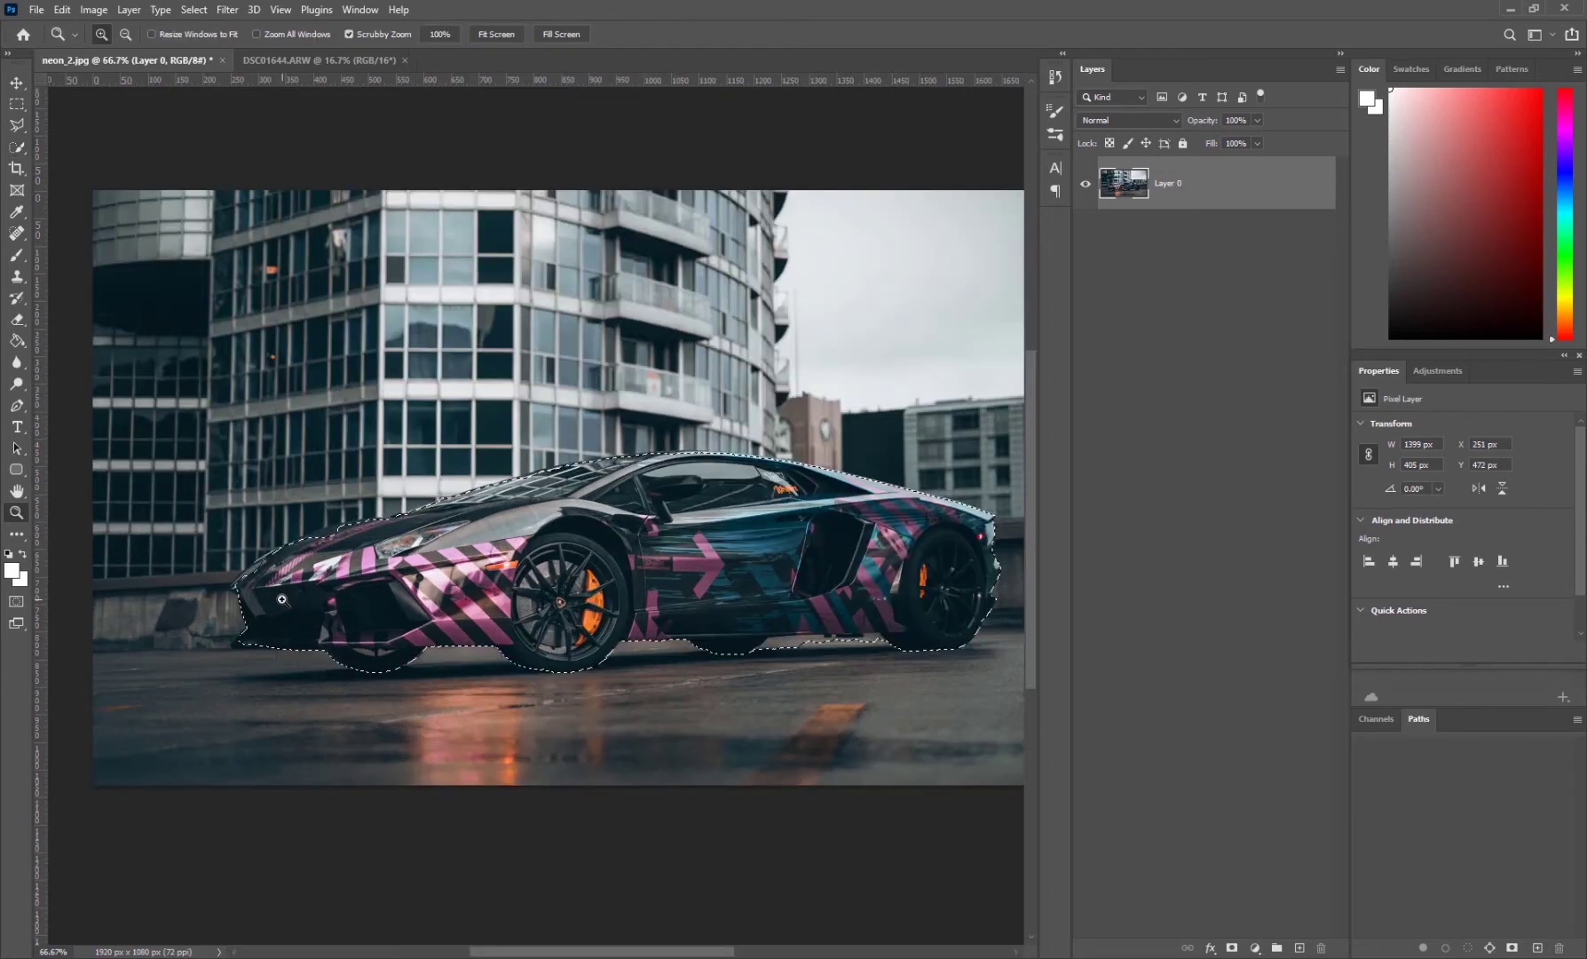
click(248, 611)
key(w)
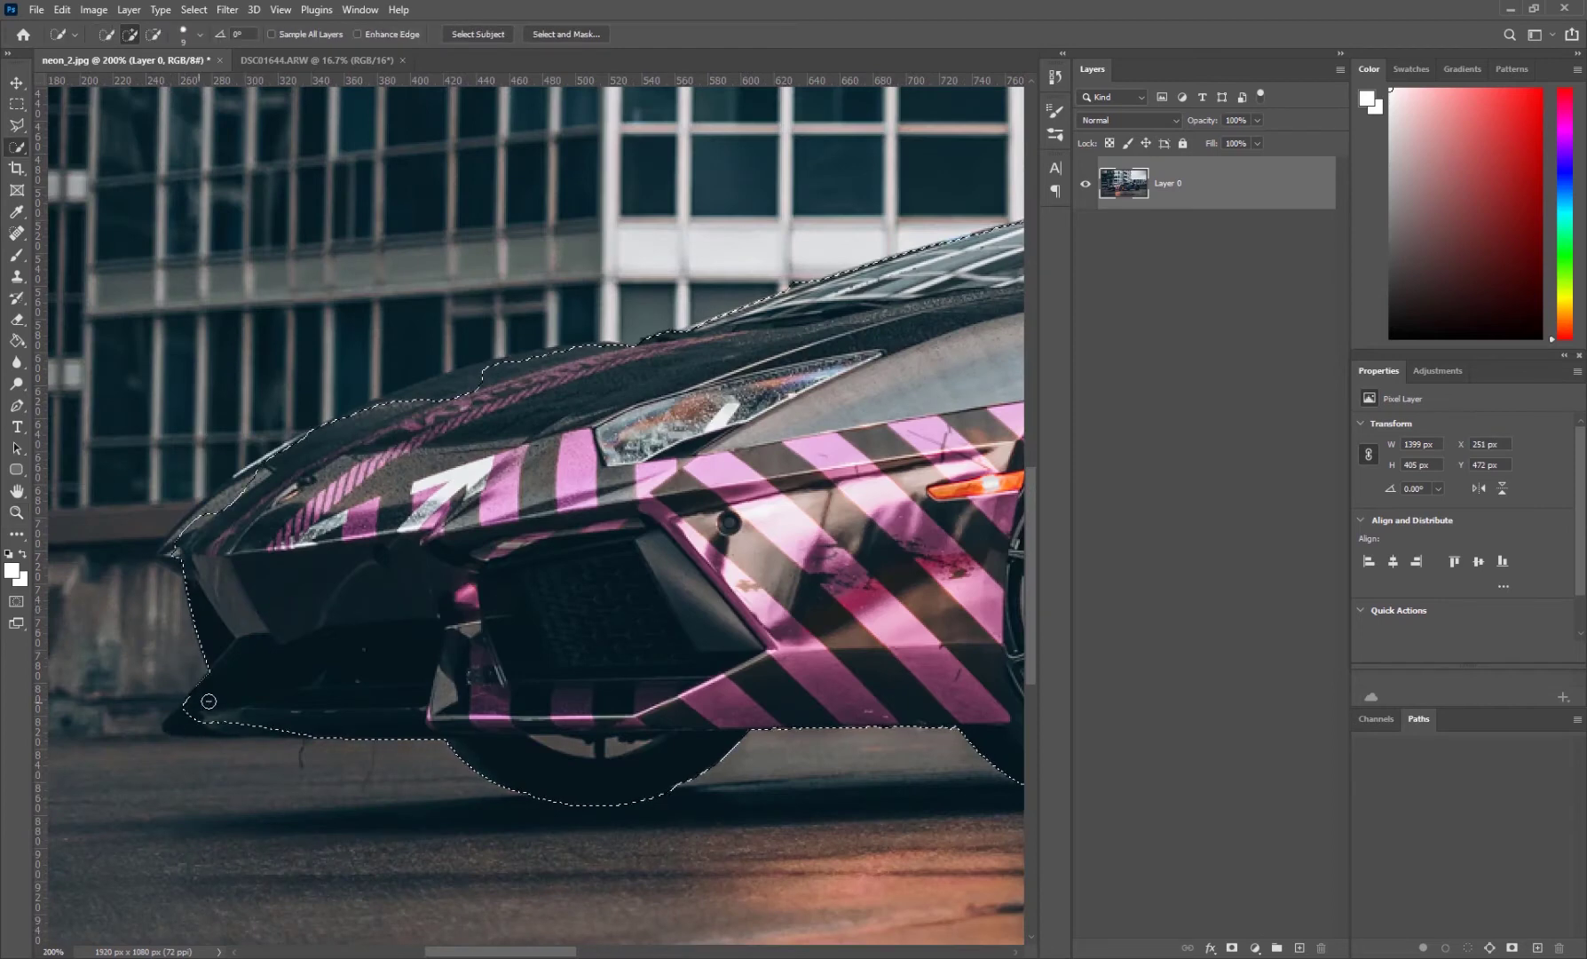
alt+click(193, 707)
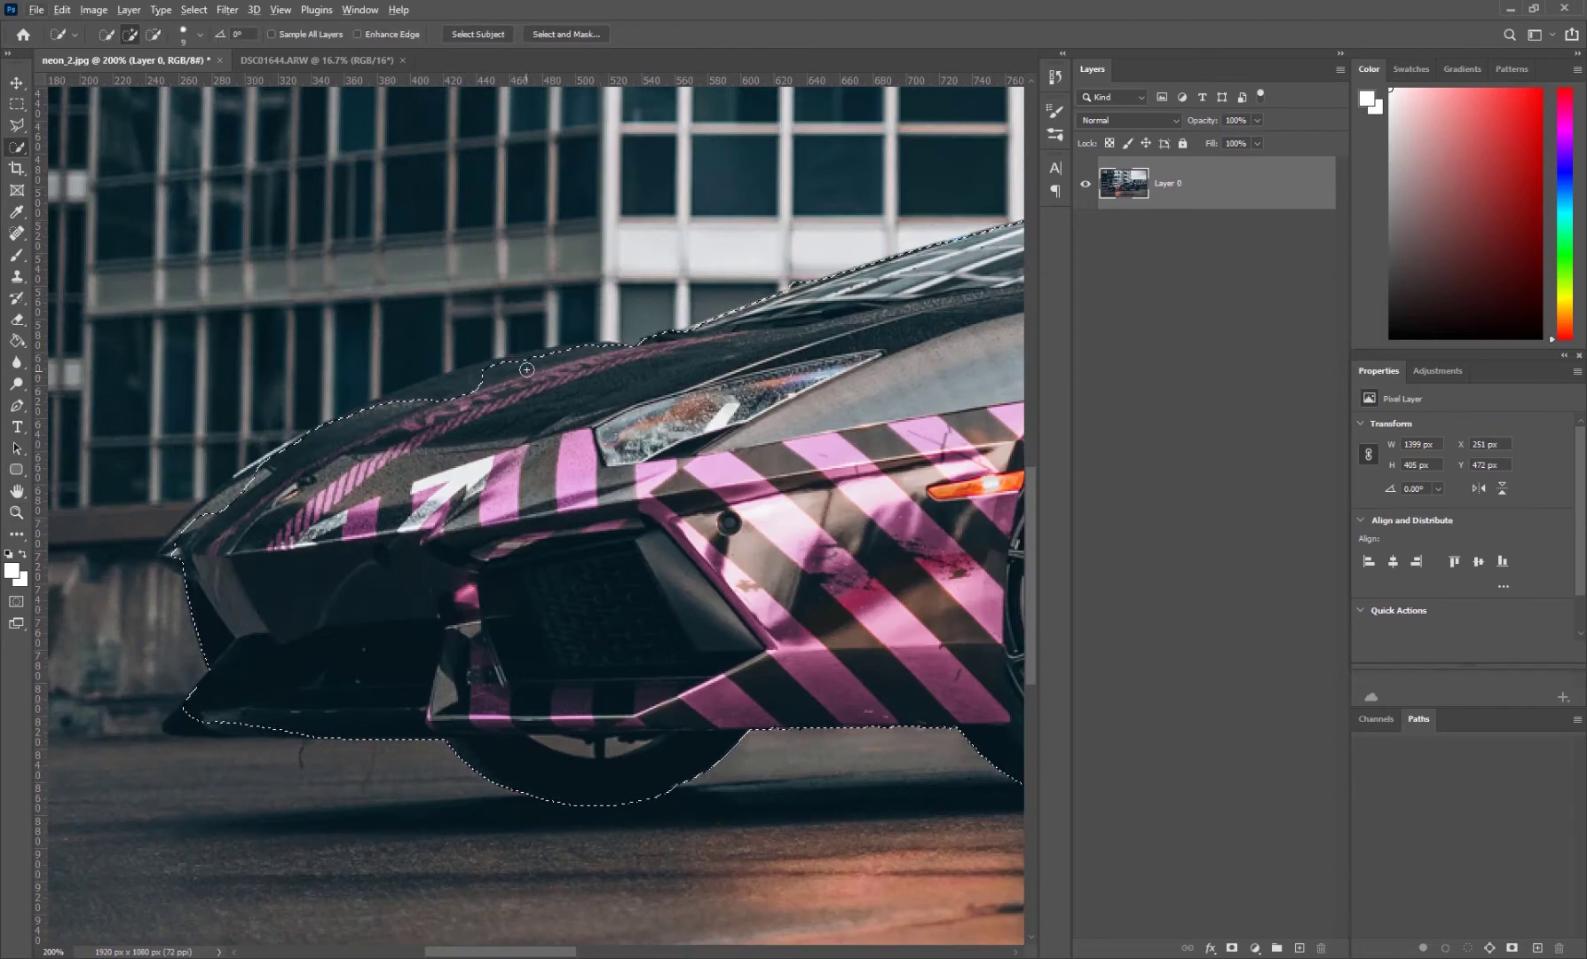
drag(527, 372, 400, 416)
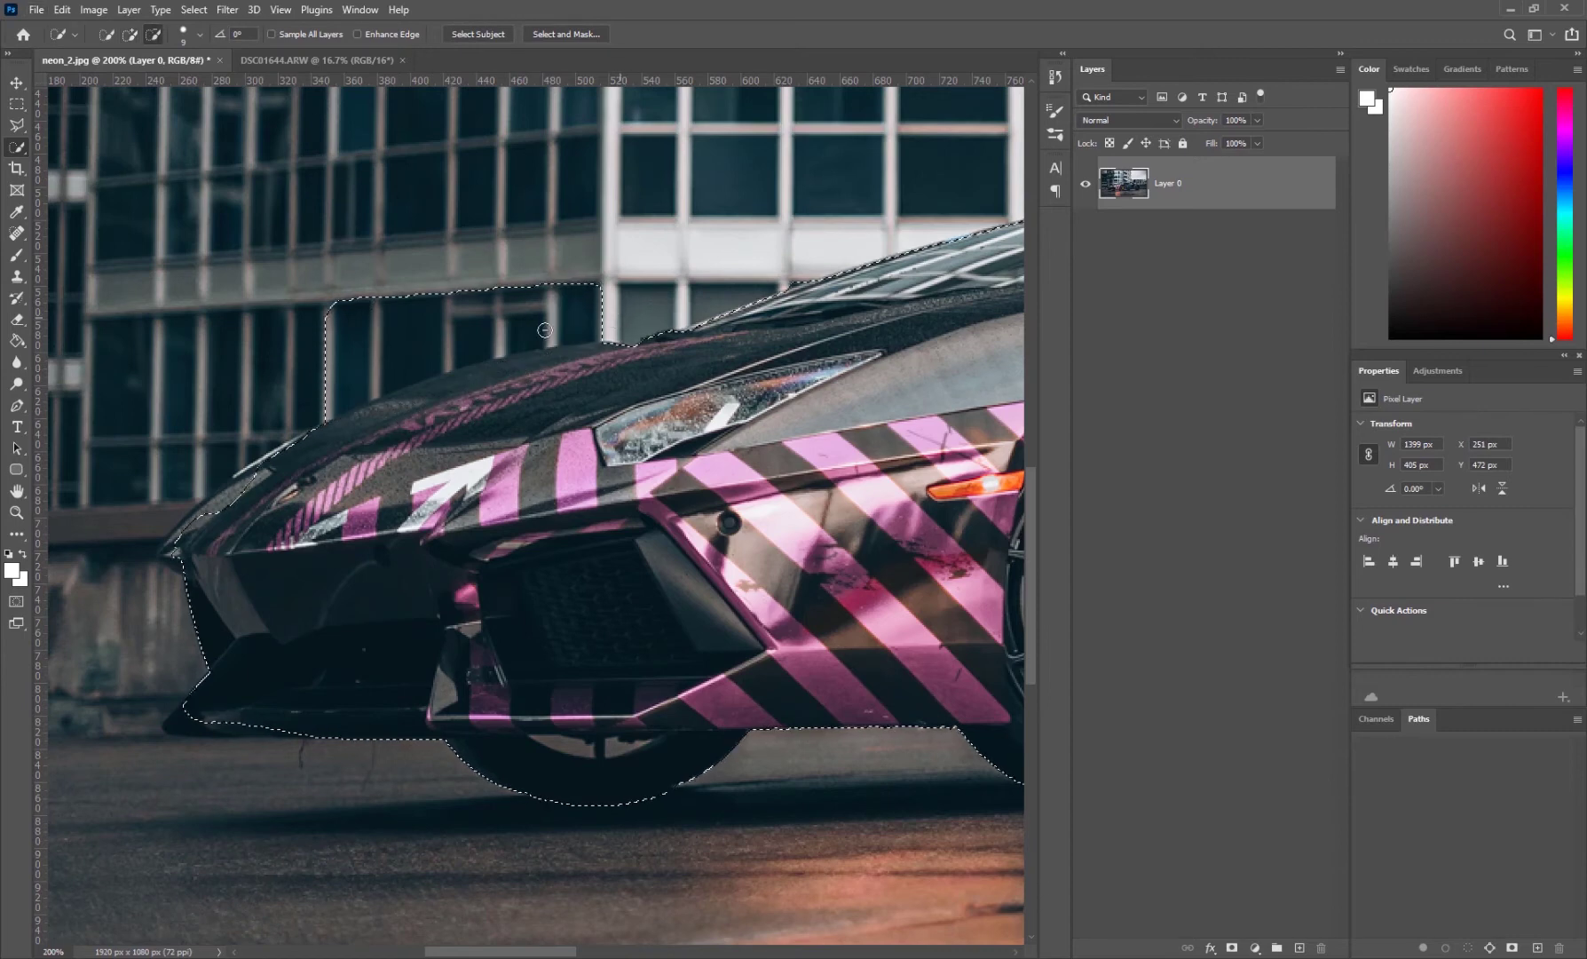
mouse_move(621, 319)
mouse_down()
mouse_move(369, 376)
mouse_move(386, 345)
mouse_move(566, 279)
mouse_up()
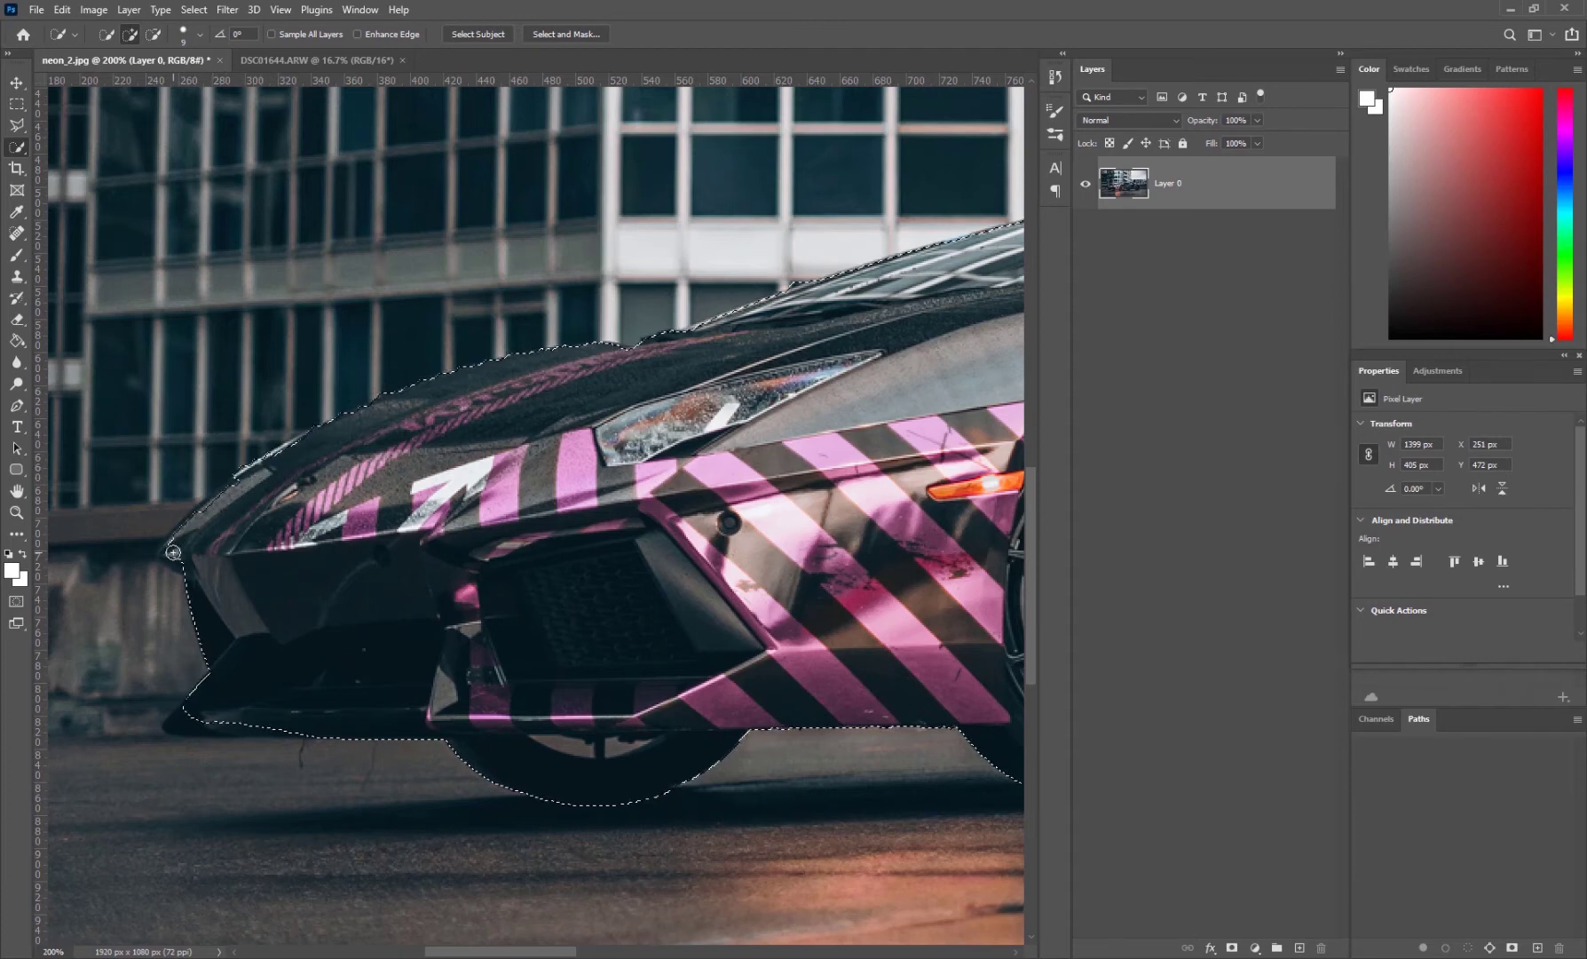
drag(194, 531, 167, 554)
drag(215, 713, 177, 719)
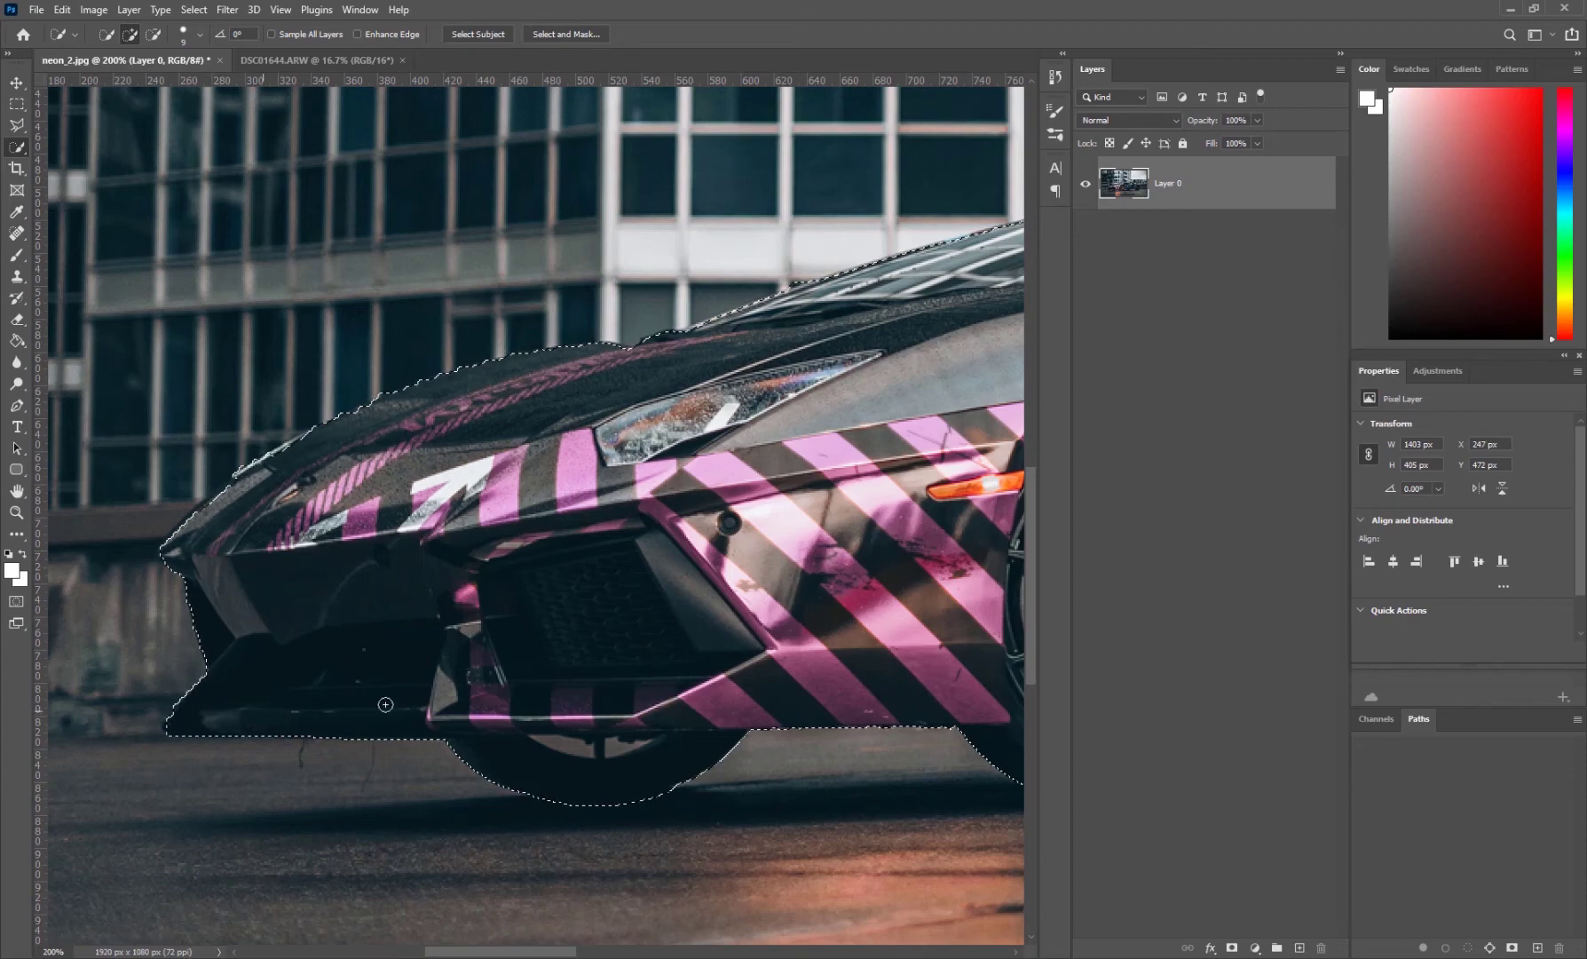
- Subtract the strip of ground beneath the car's side sill, just ahead of the rear wheel, from the selection
scroll(344, 632, right, 10)
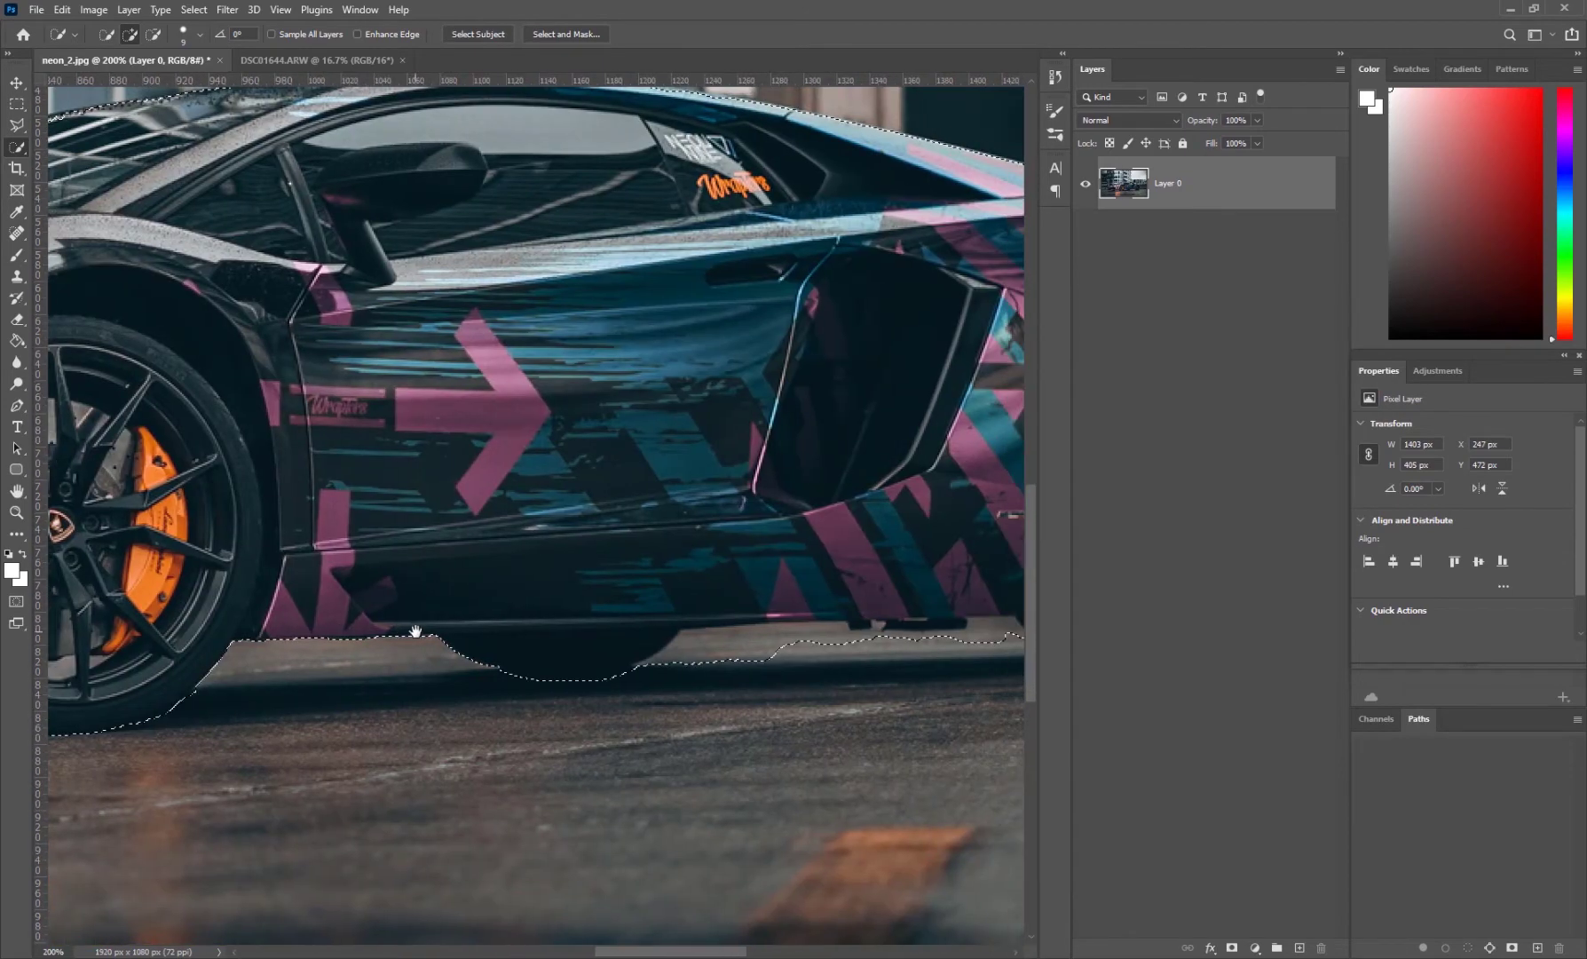
scroll(672, 606, right, 5)
key(alt)
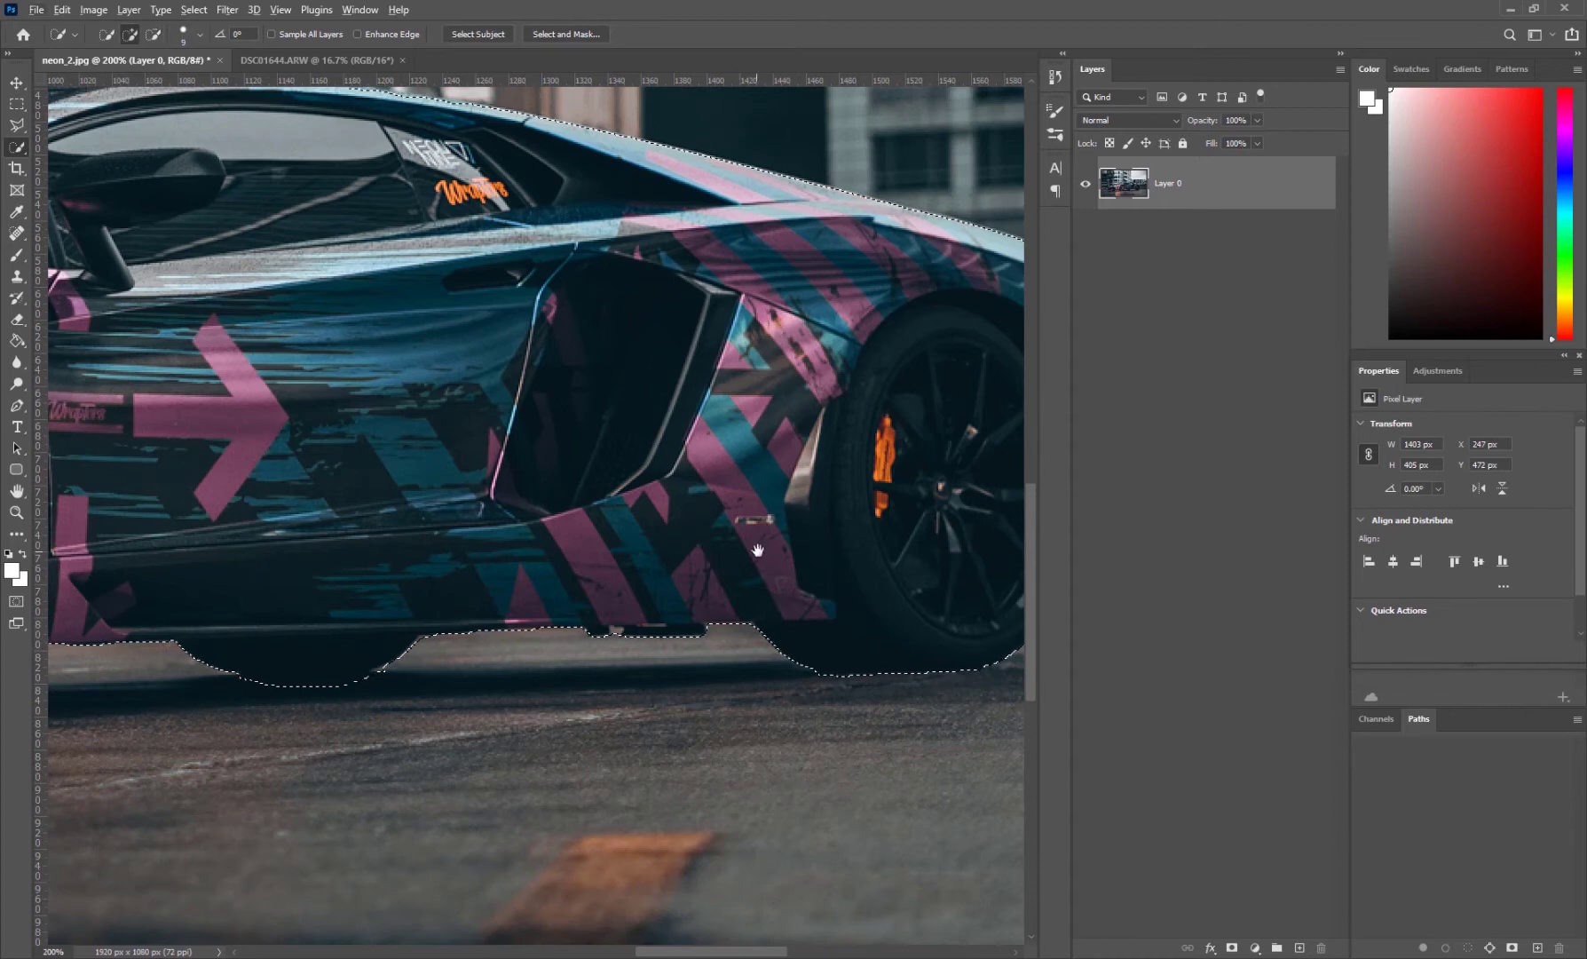
drag(744, 582, 501, 587)
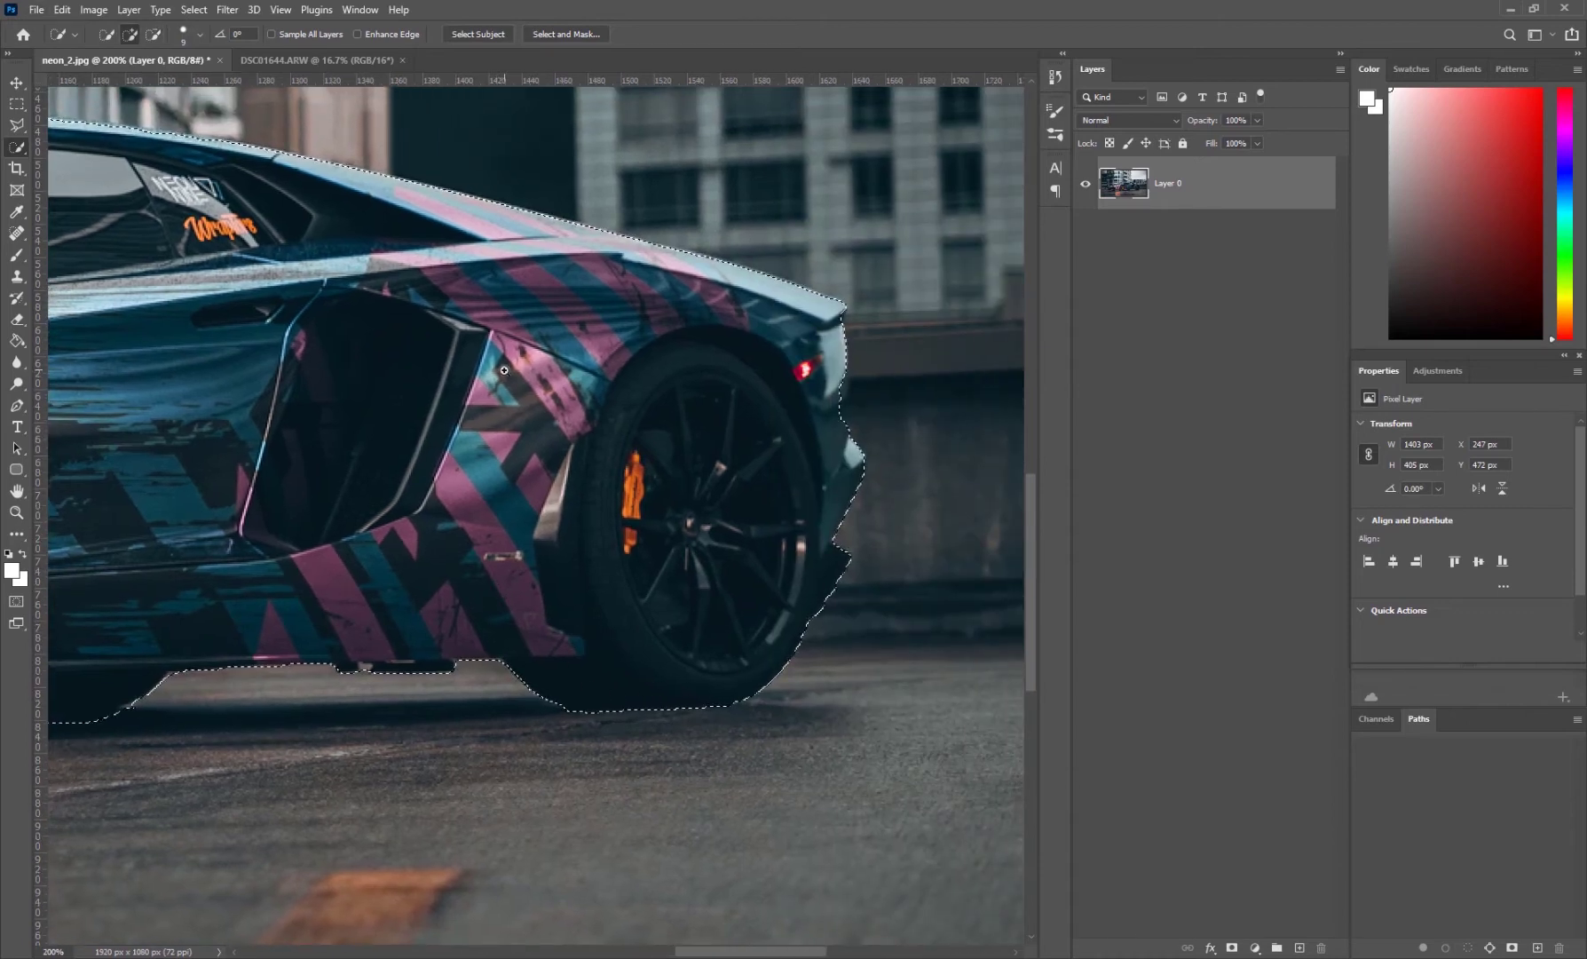
key(z)
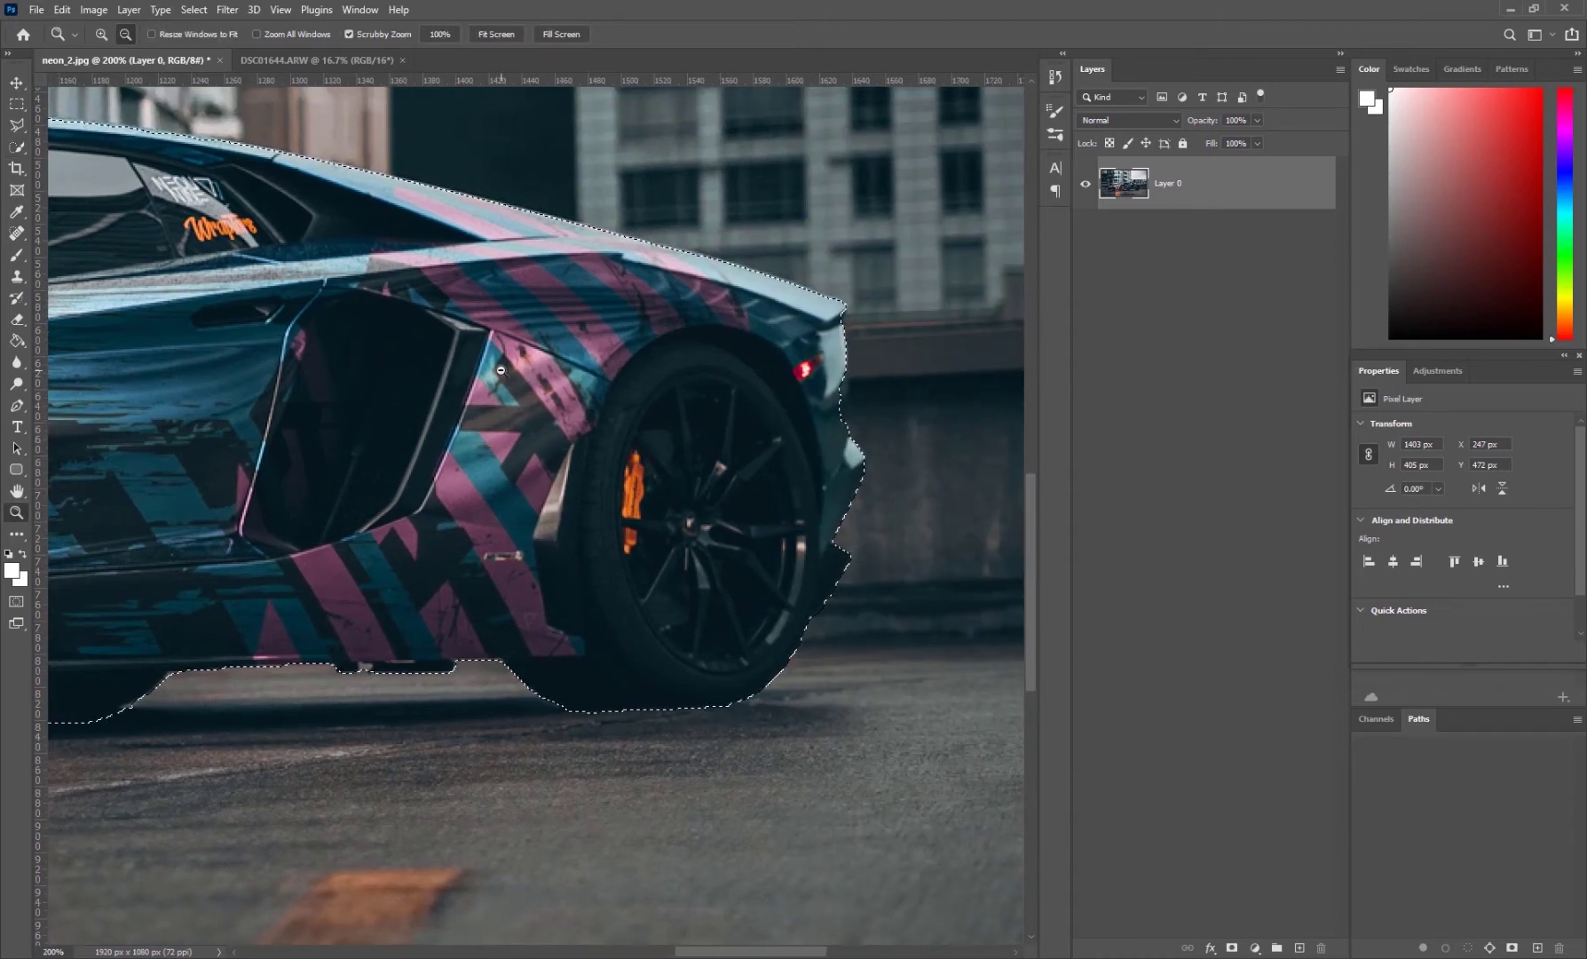
alt+click(501, 369)
alt+click(502, 369)
alt+click(438, 468)
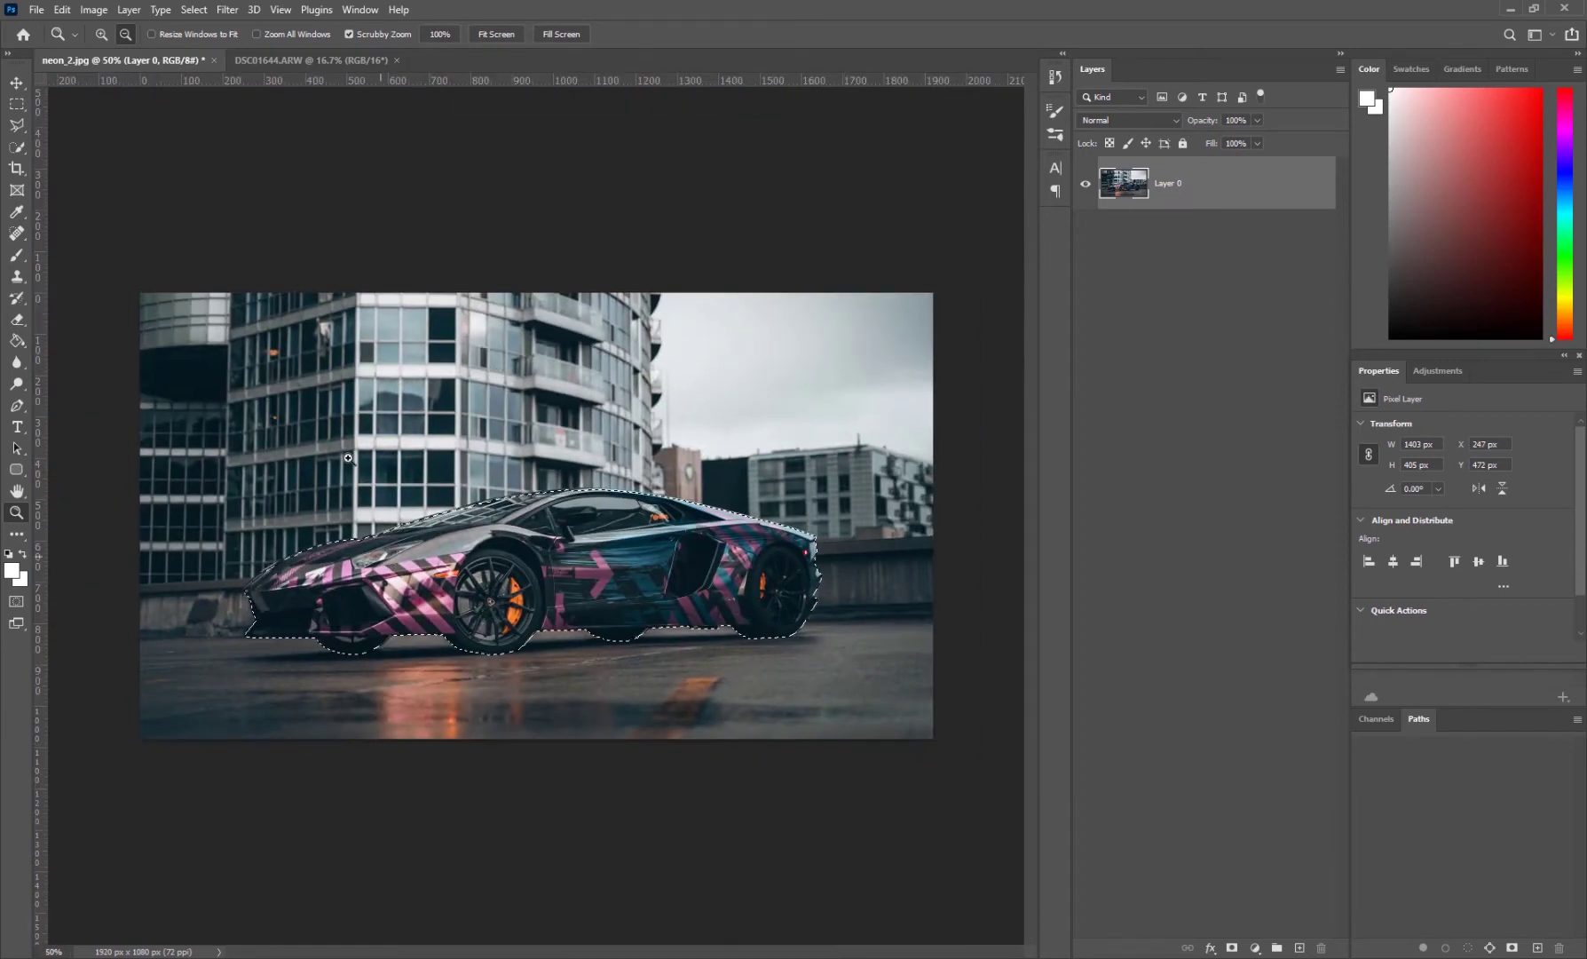
key(w)
- Copy the selected car onto its own layer and check the cutout by toggling the visibility of both layers
click(16, 86)
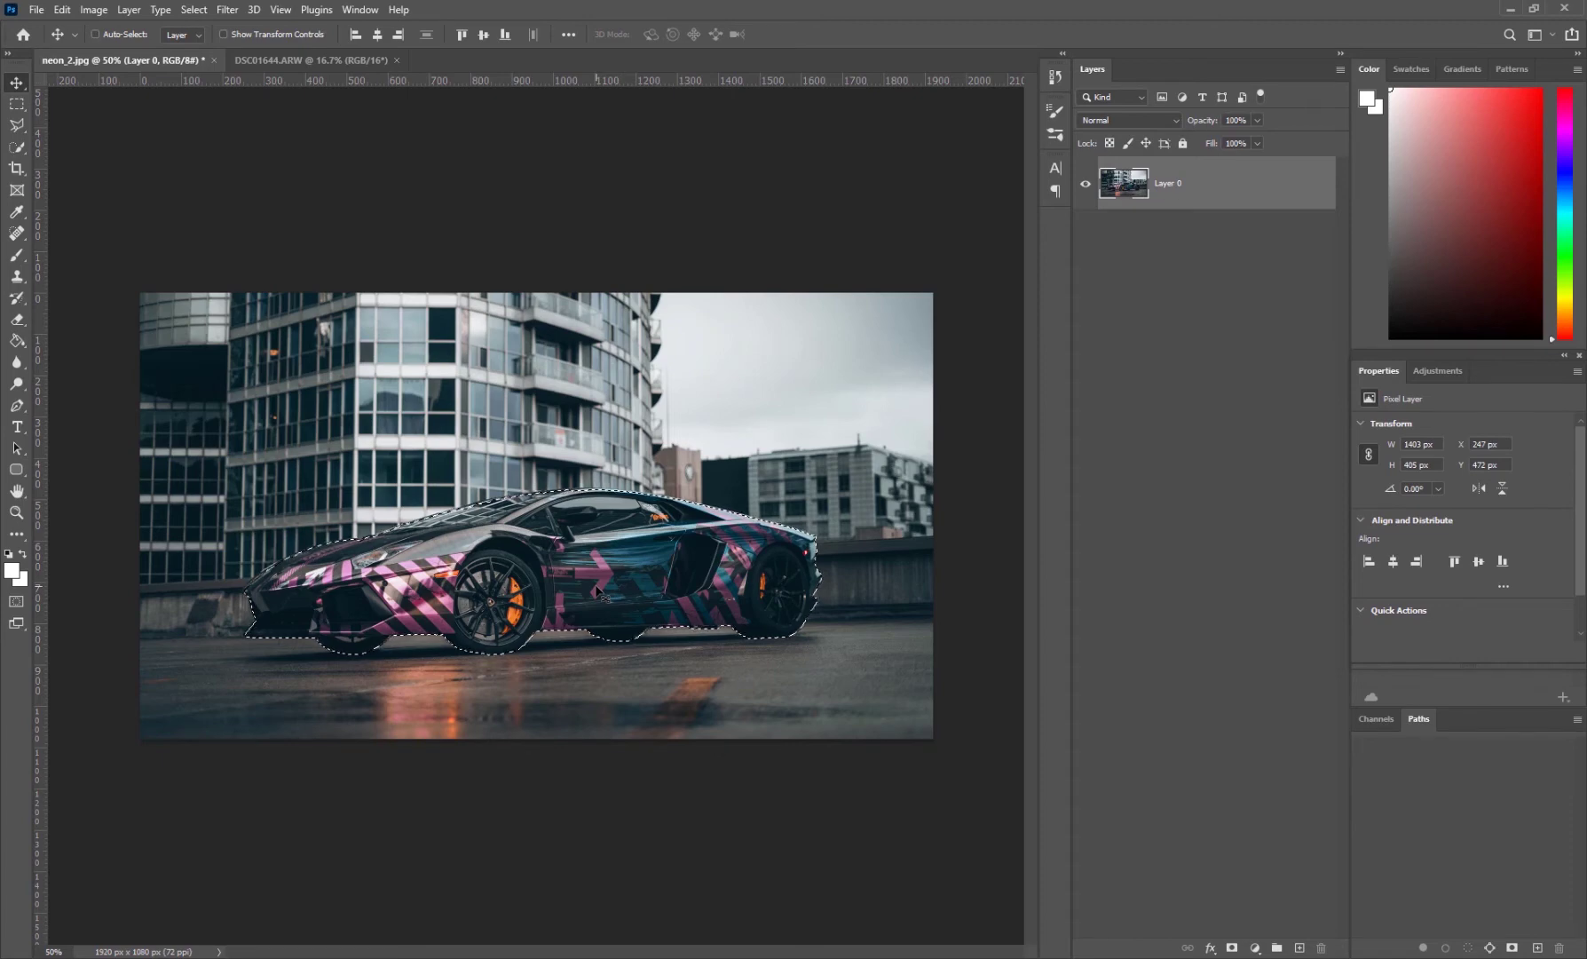
key(ctrl)
key(ctrl+j)
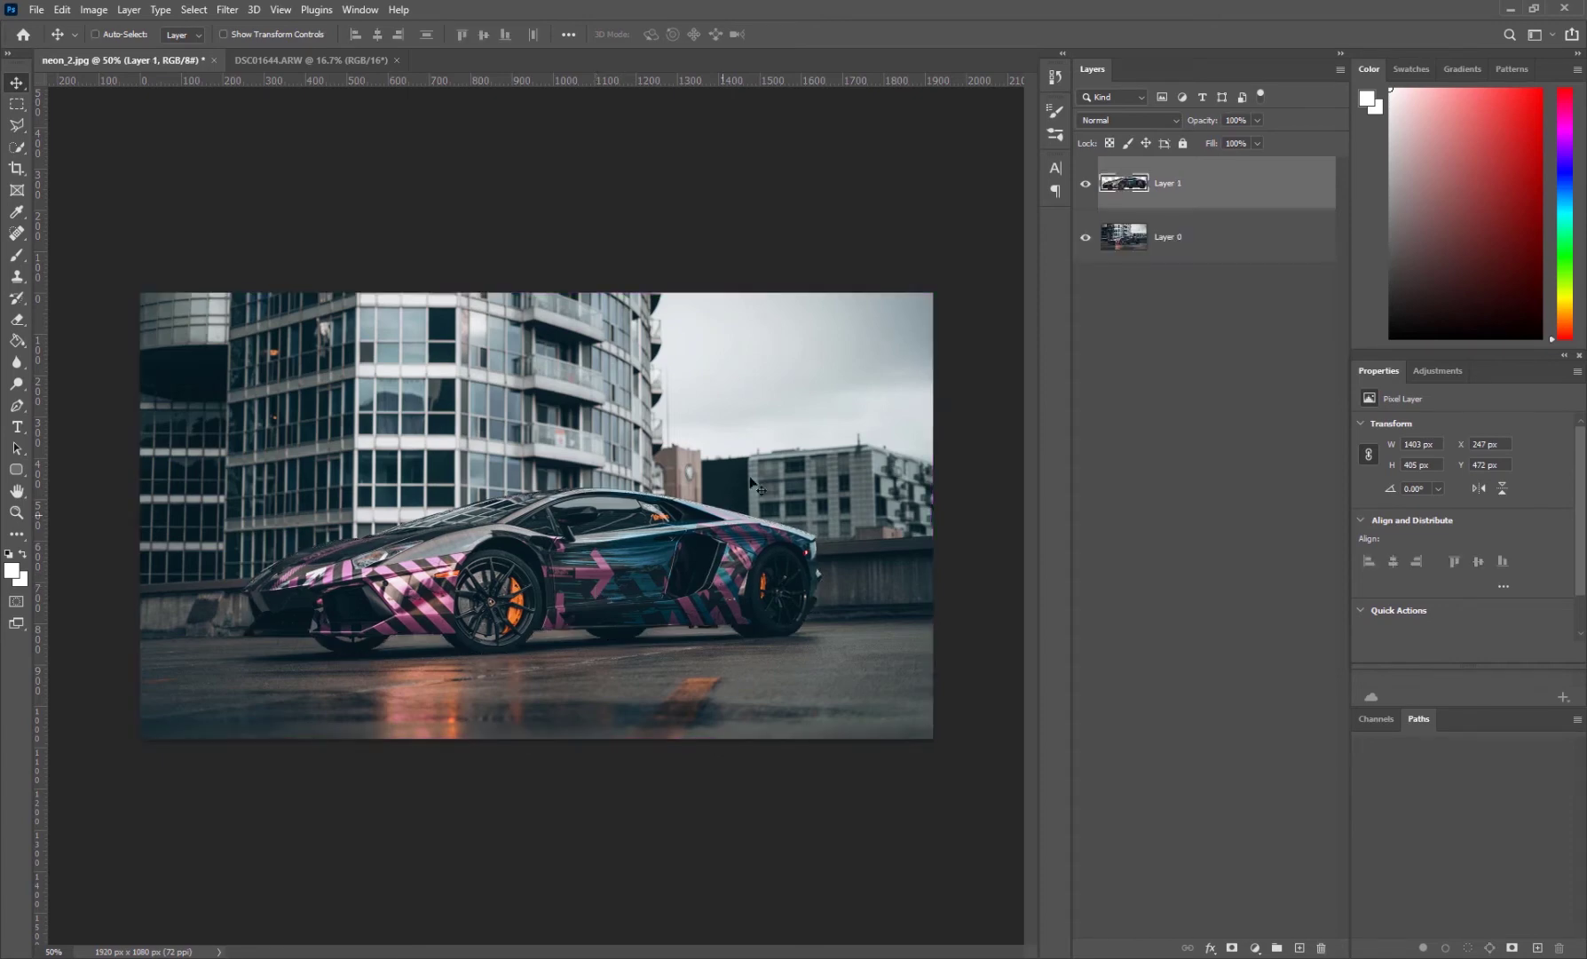
click(1085, 237)
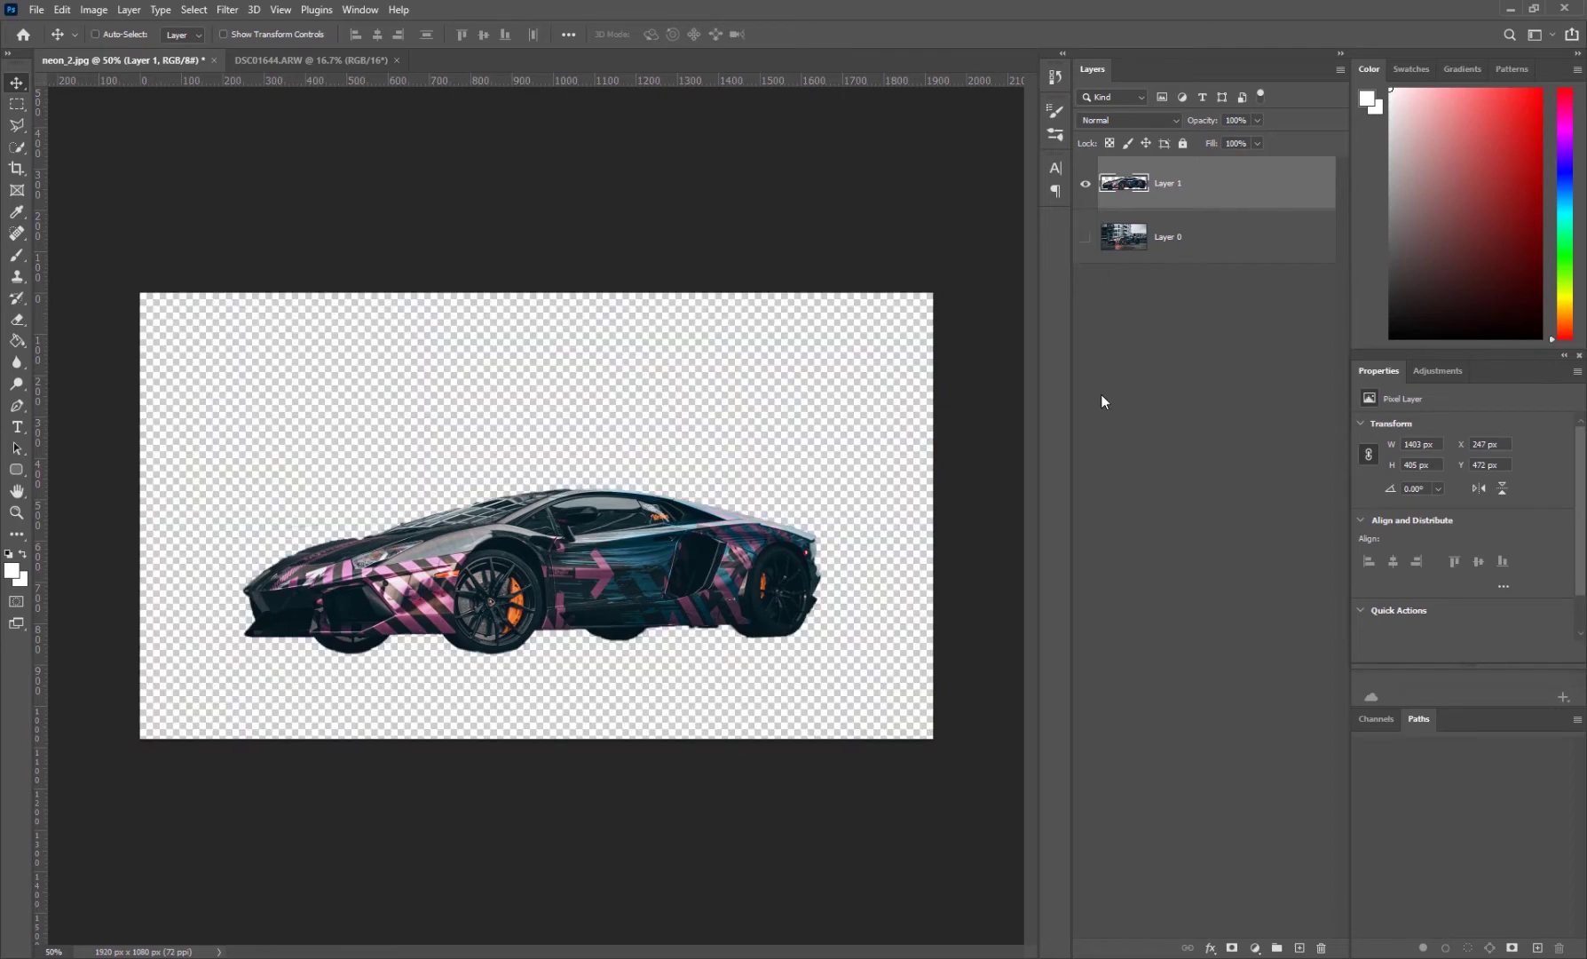
click(1085, 238)
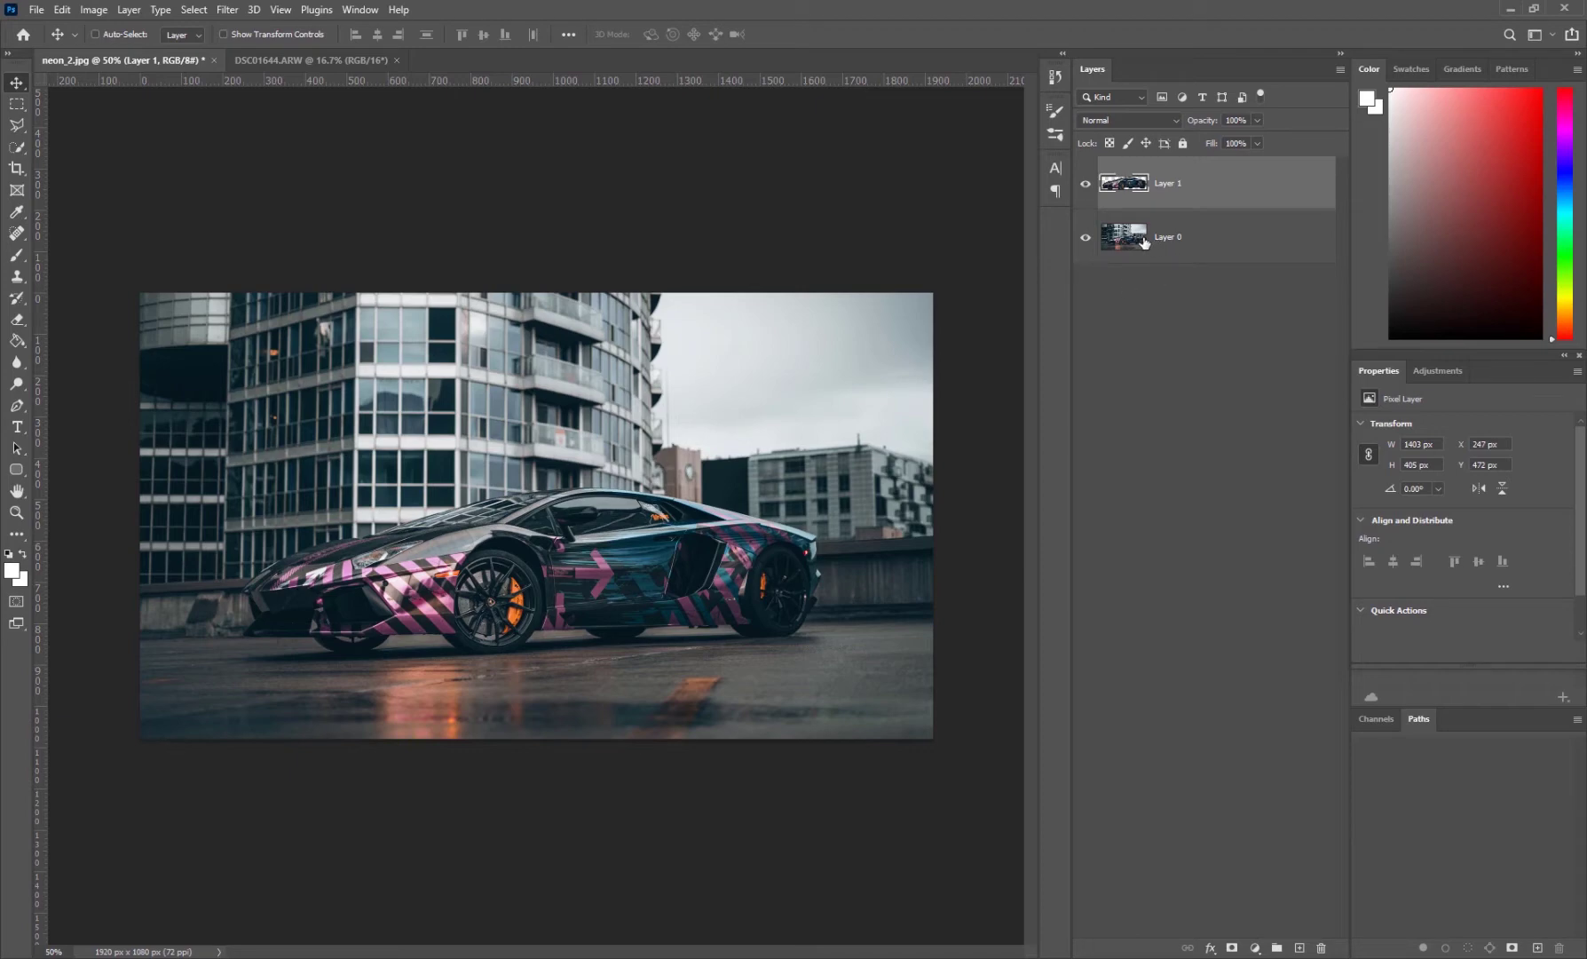
click(1084, 184)
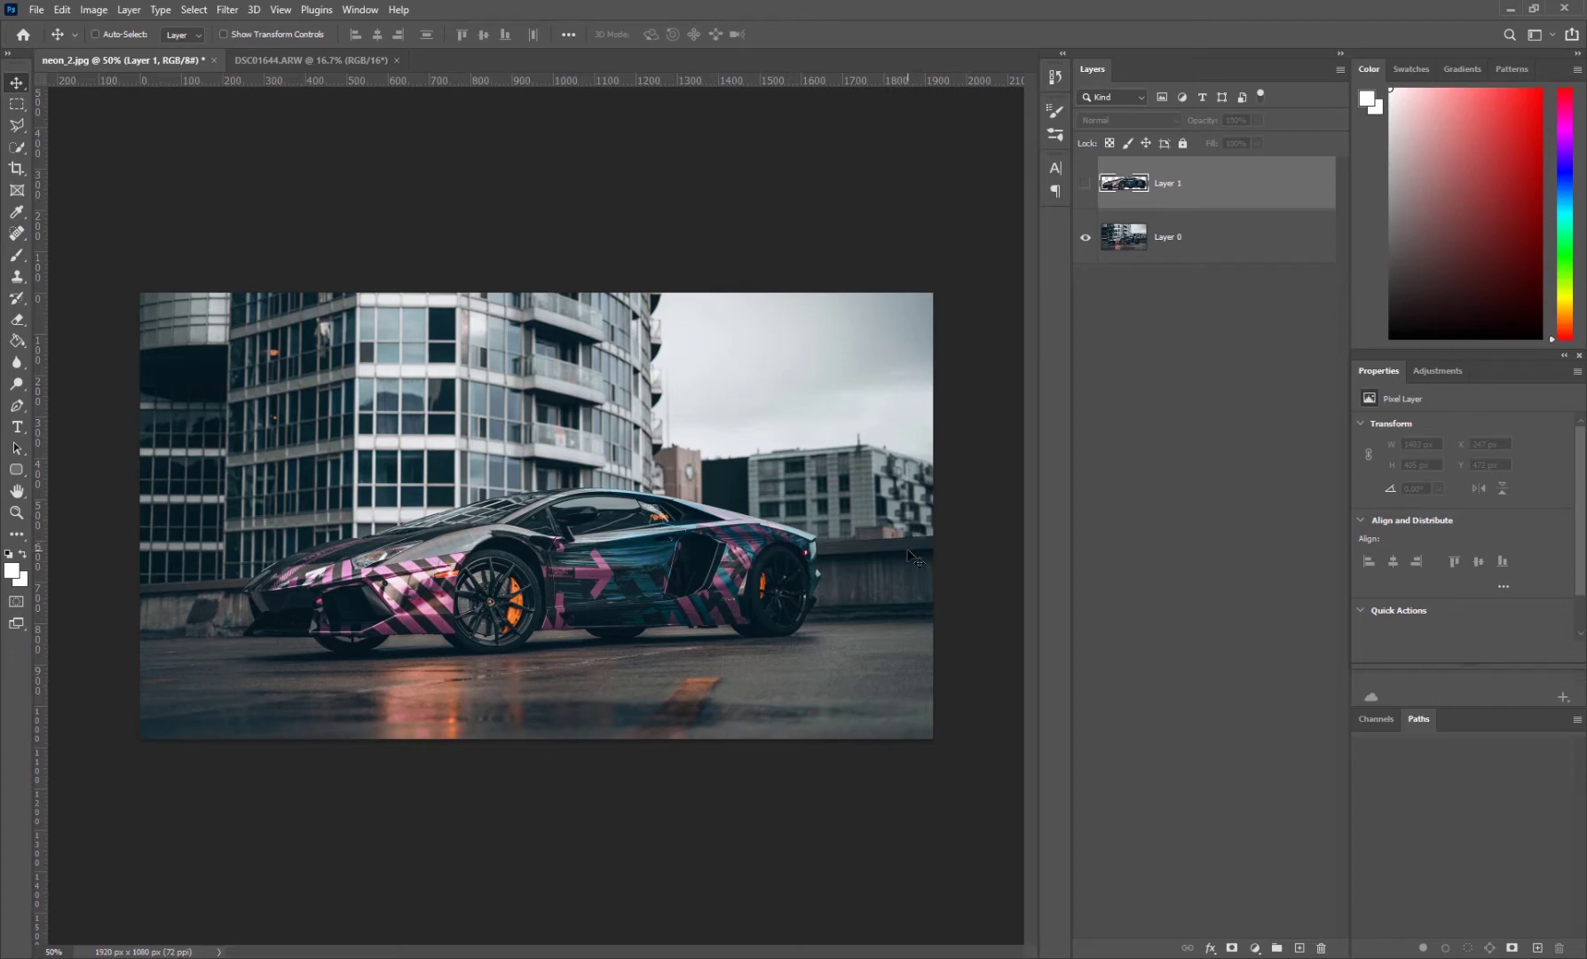
click(1085, 183)
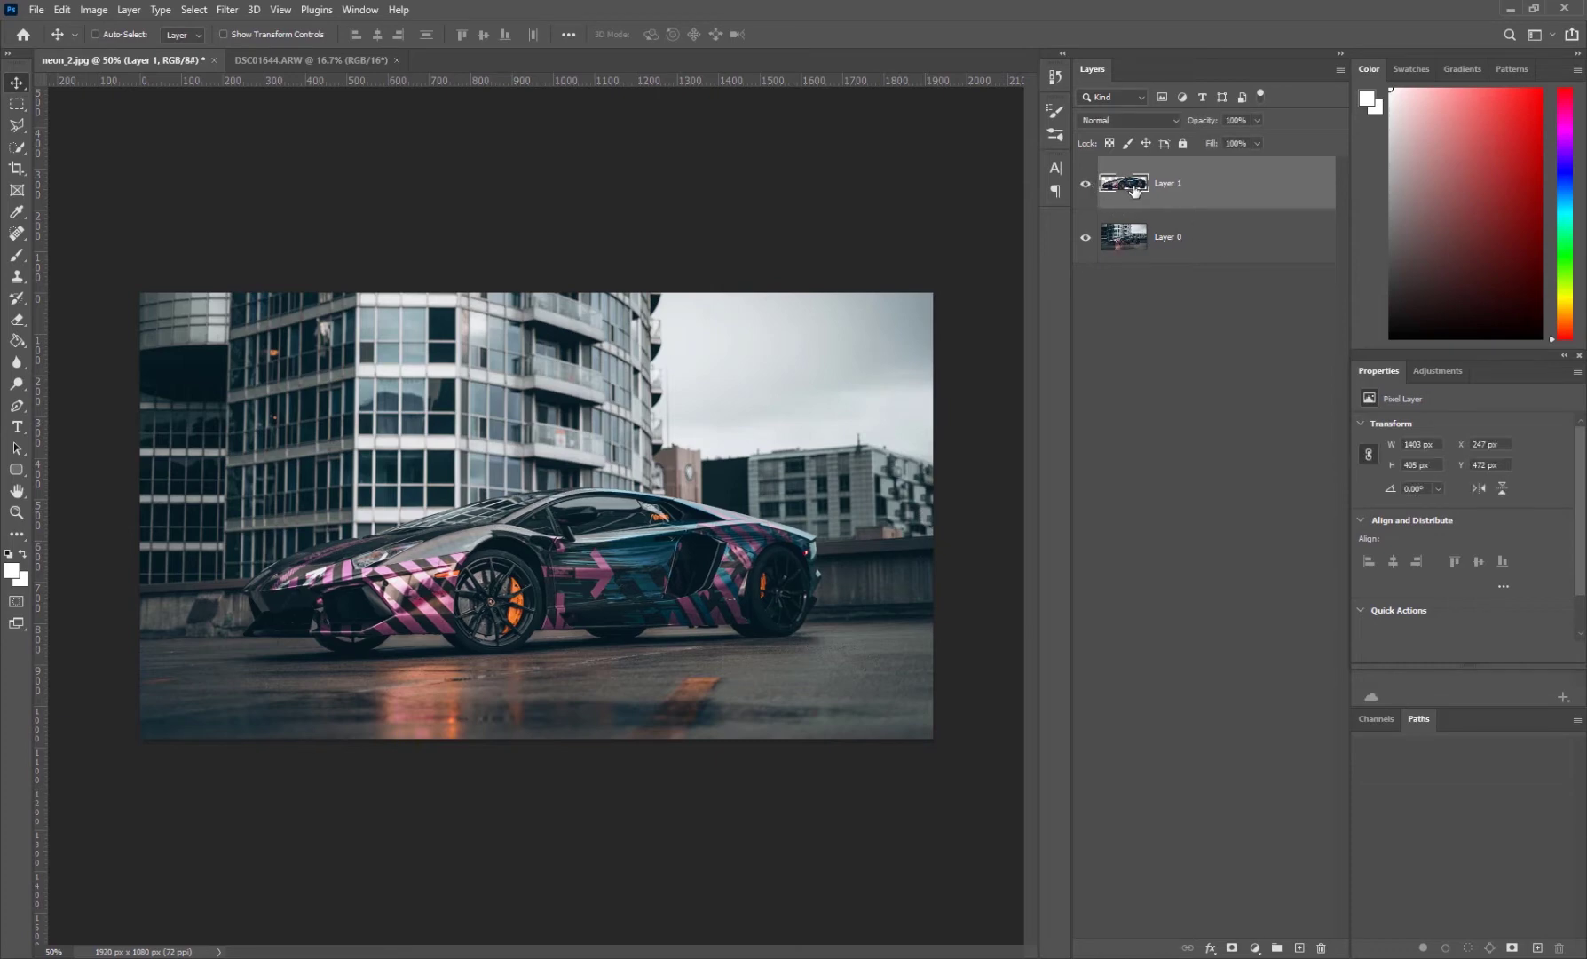
- Load the car outline from Layer 1 as a selection and make Layer 0 the active layer
key(ctrl)
ctrl+click(1126, 191)
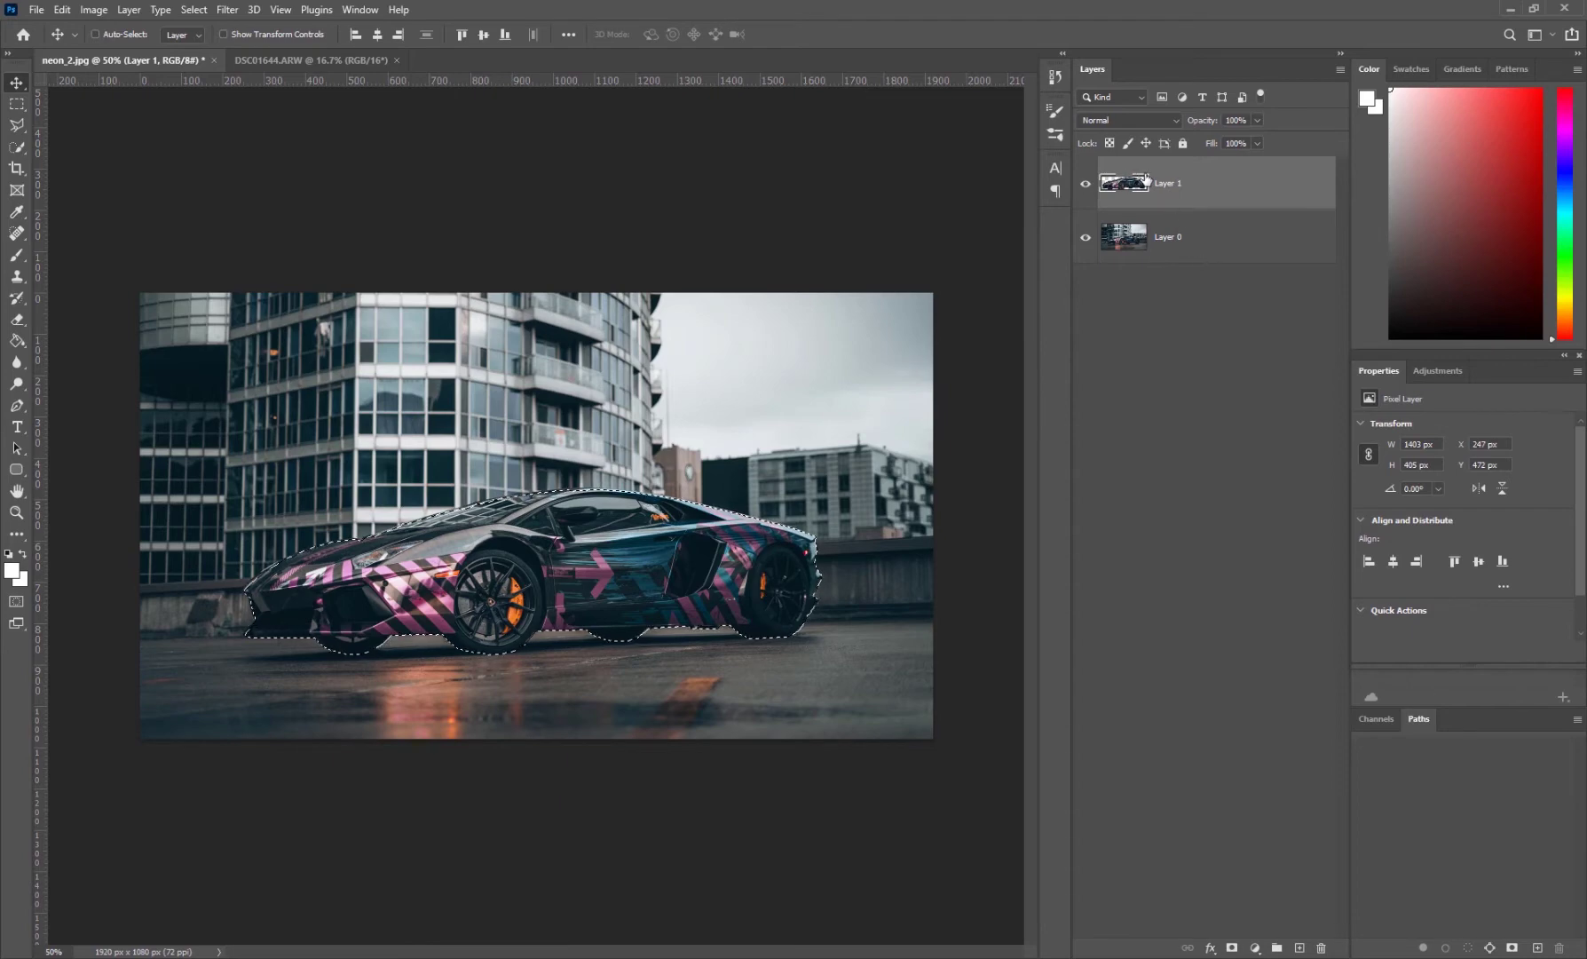
click(1269, 259)
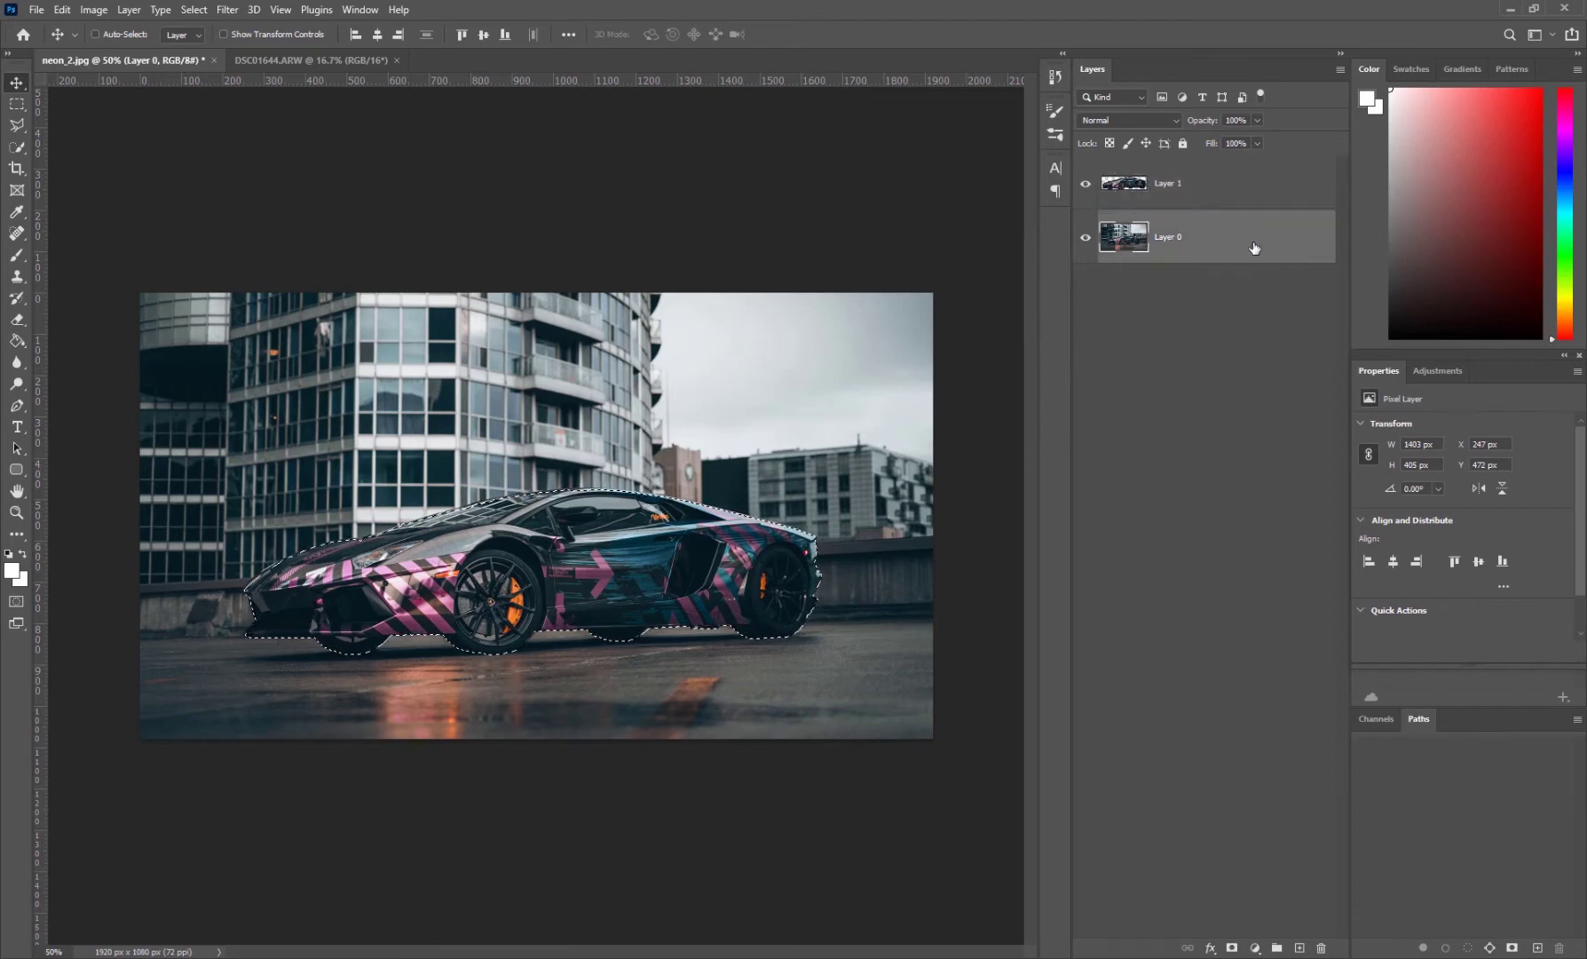
- Expand the car selection by 5 pixels
click(196, 11)
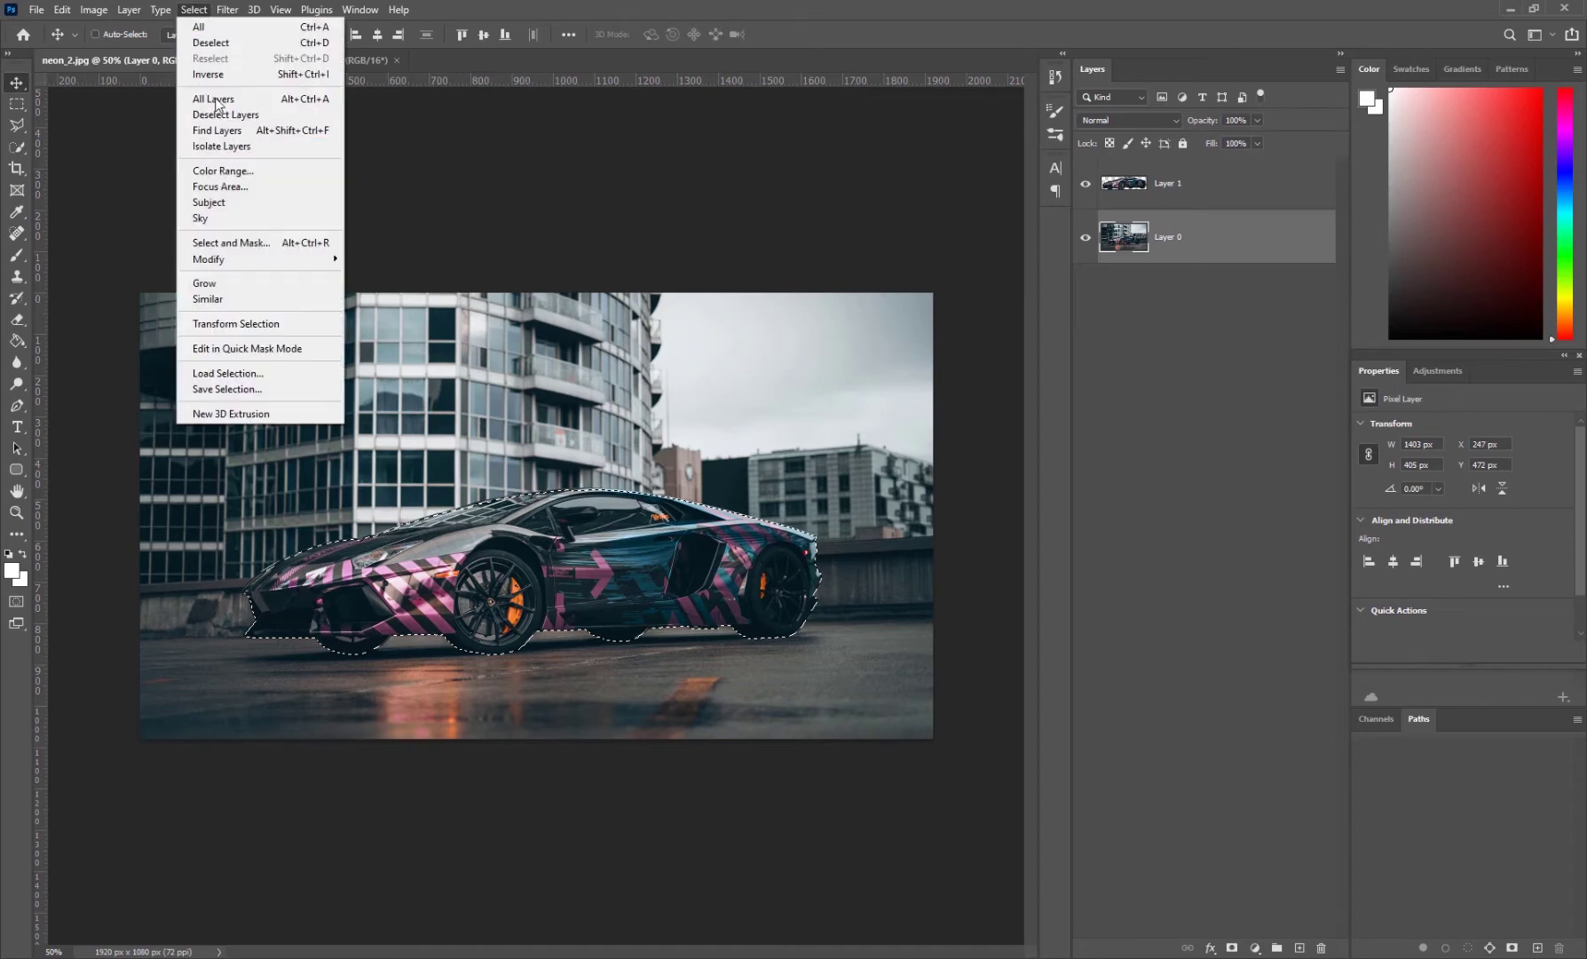
mouse_move(336, 260)
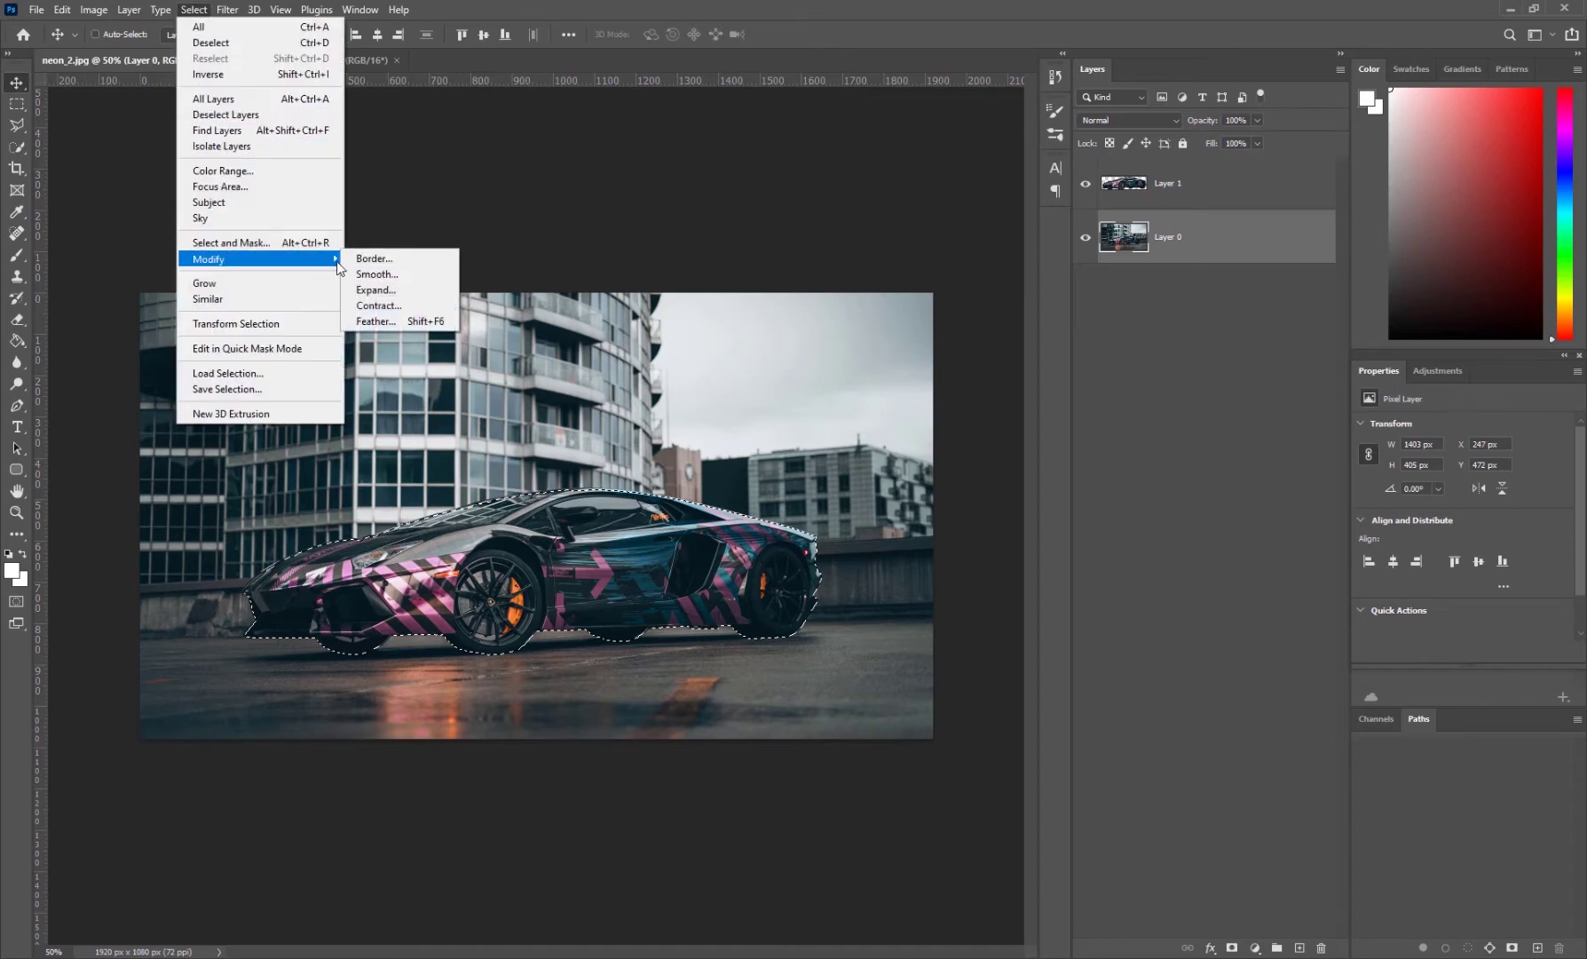
click(391, 290)
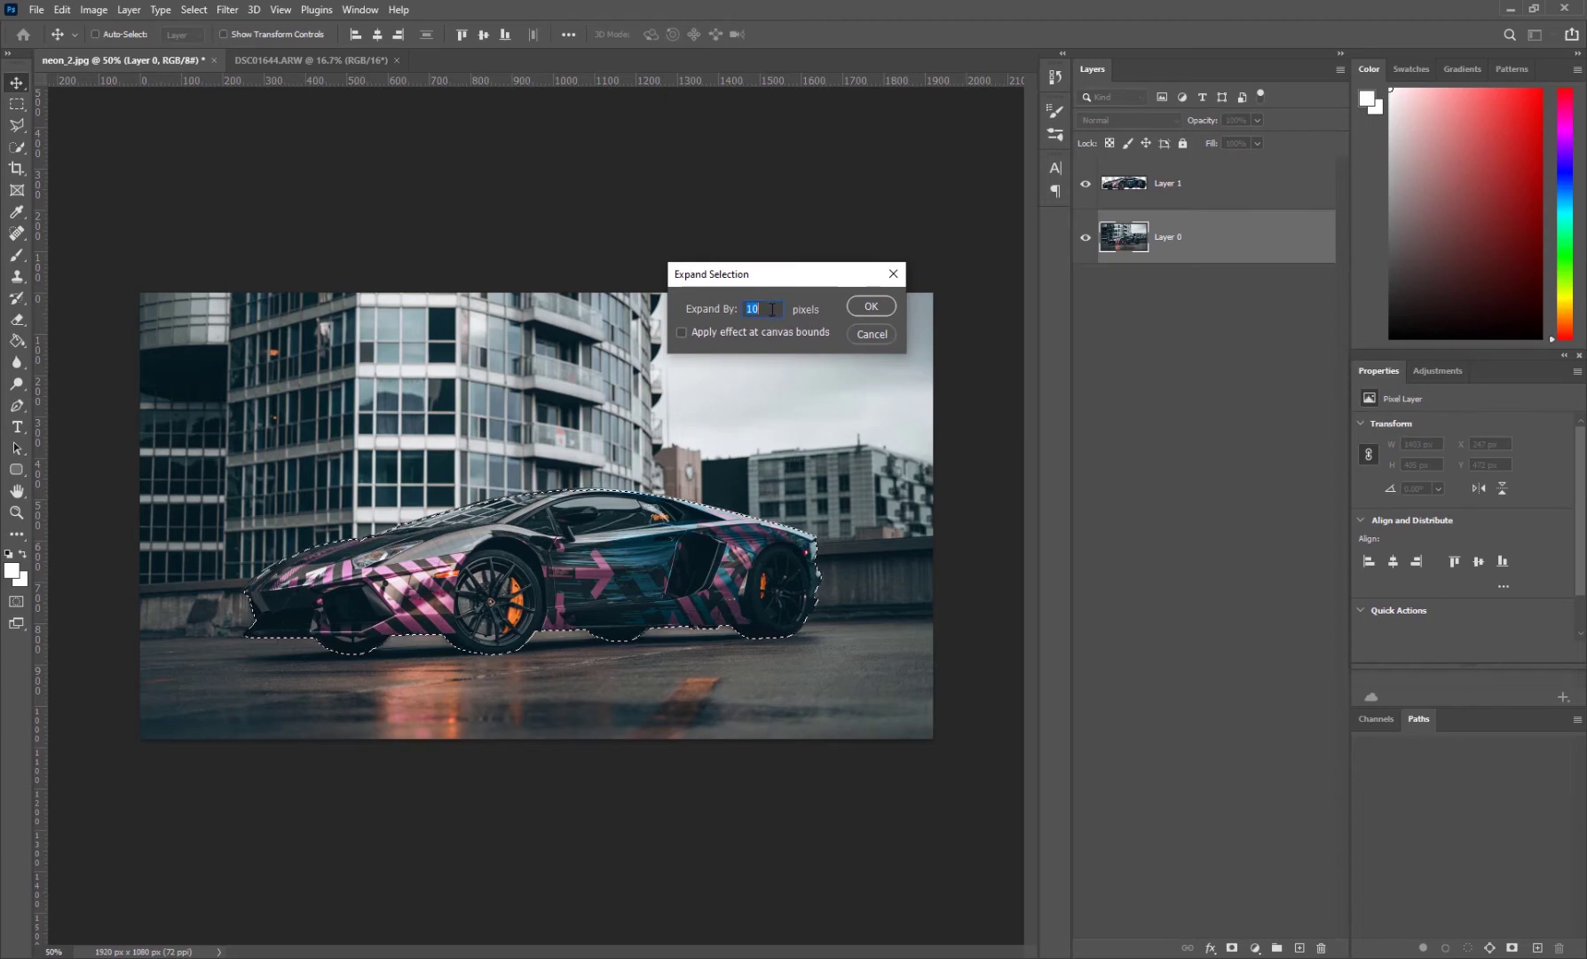
text(5)
click(866, 307)
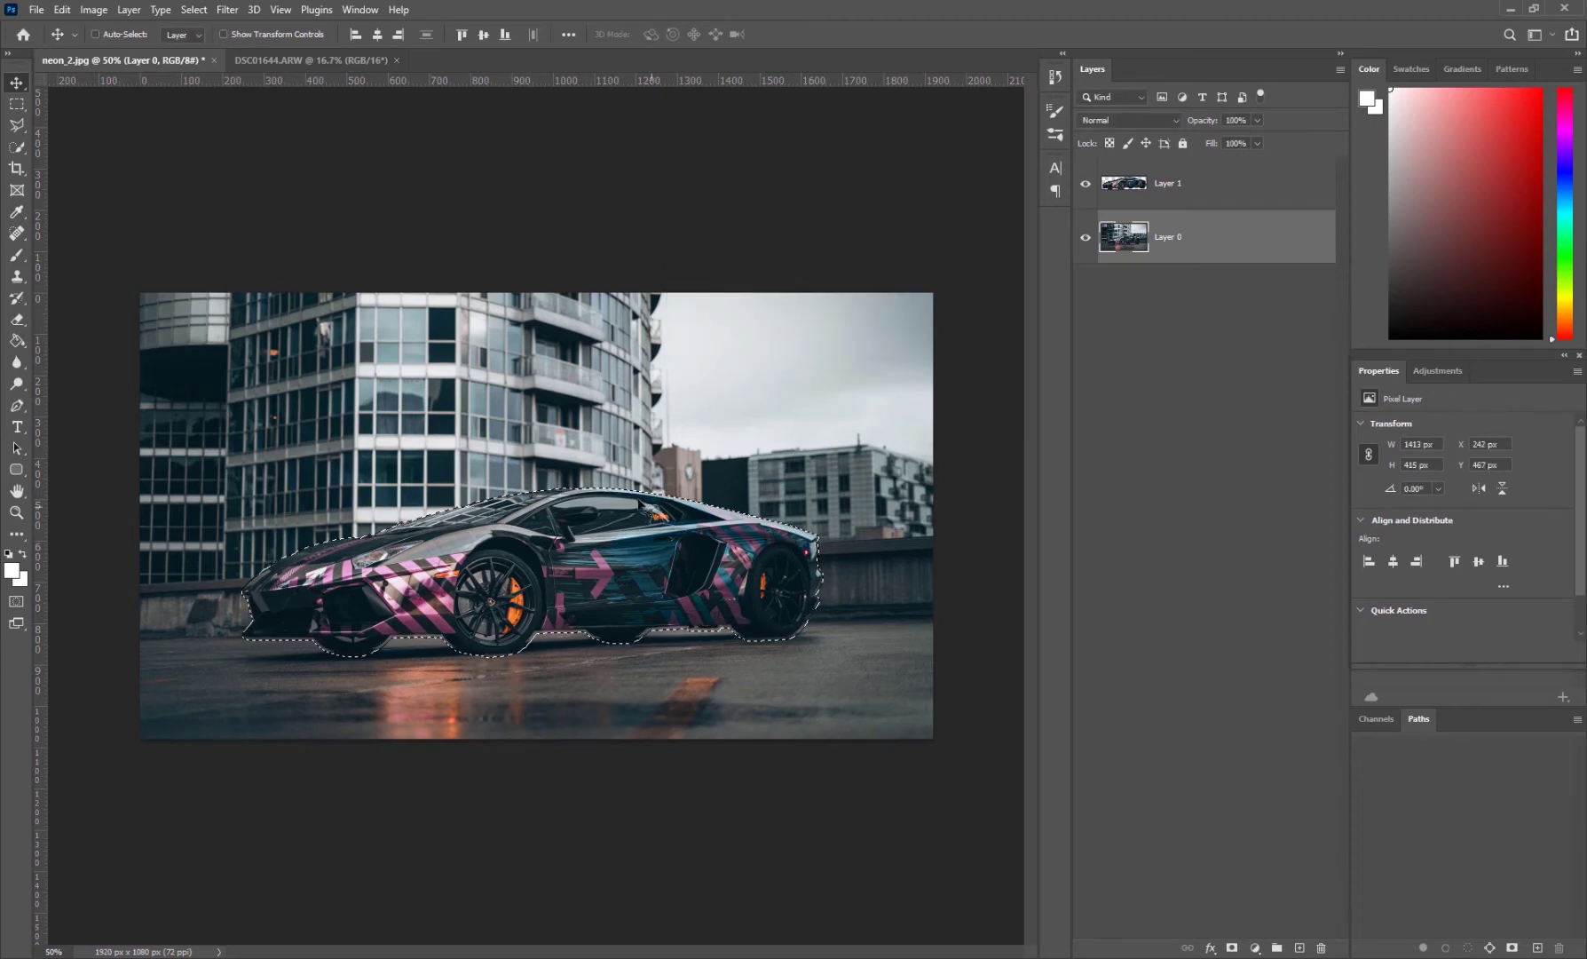
- Examine the margin between the expanded selection and the car's edge along the roofline and around the rear wheel
key(z)
click(473, 500)
click(474, 500)
click(473, 500)
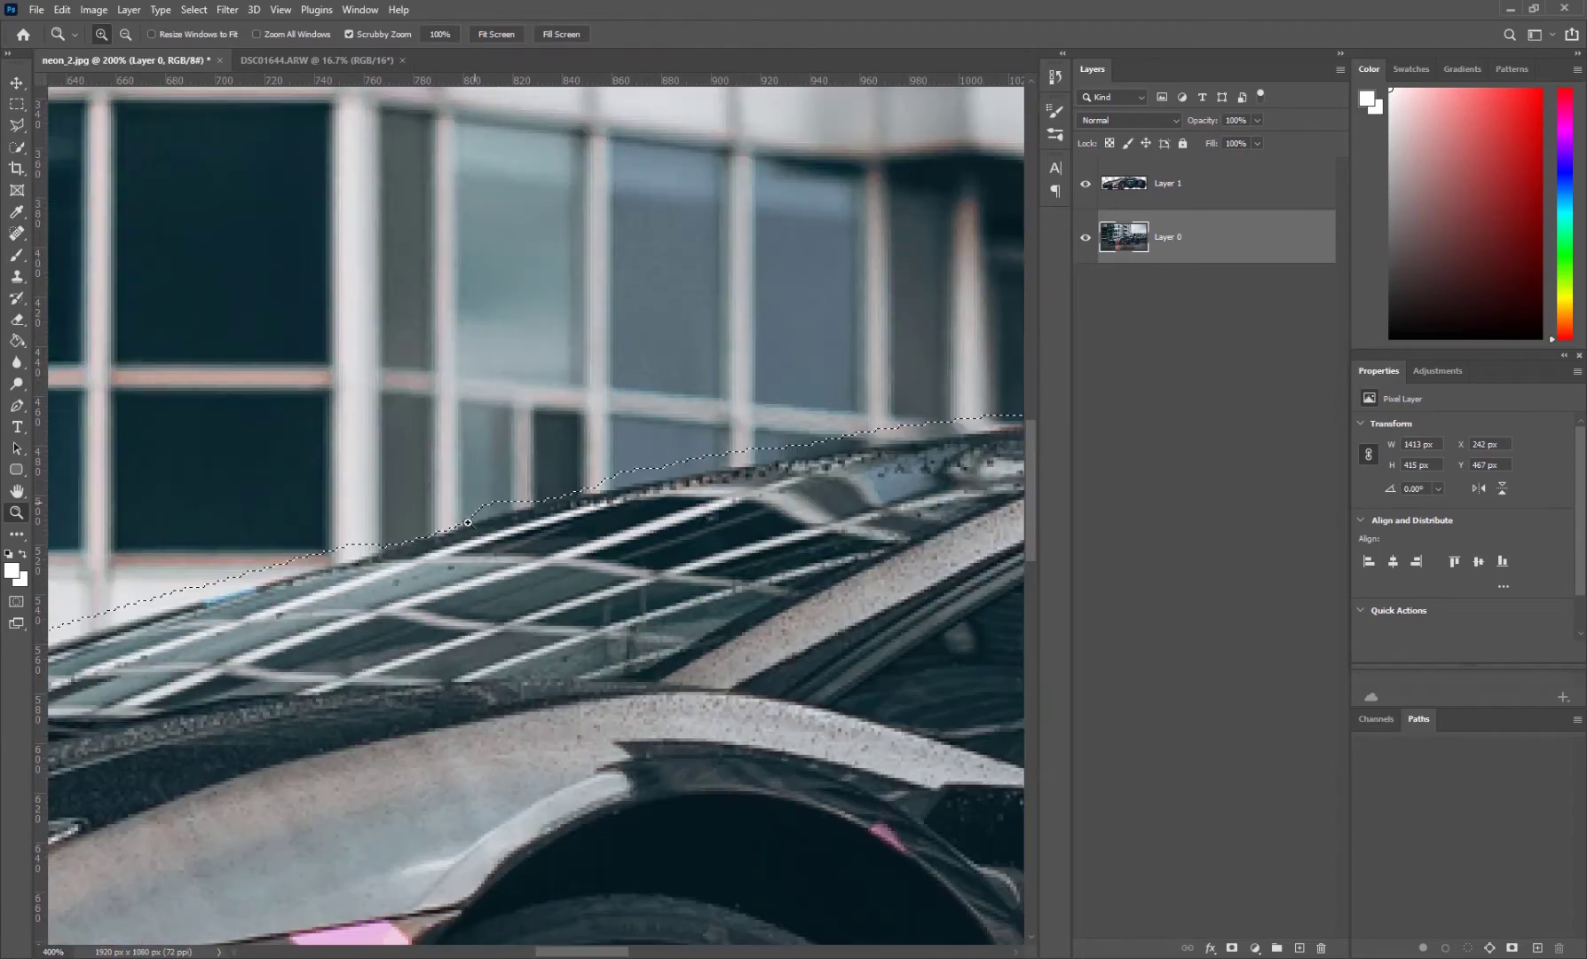
key(v)
drag(467, 484, 399, 454)
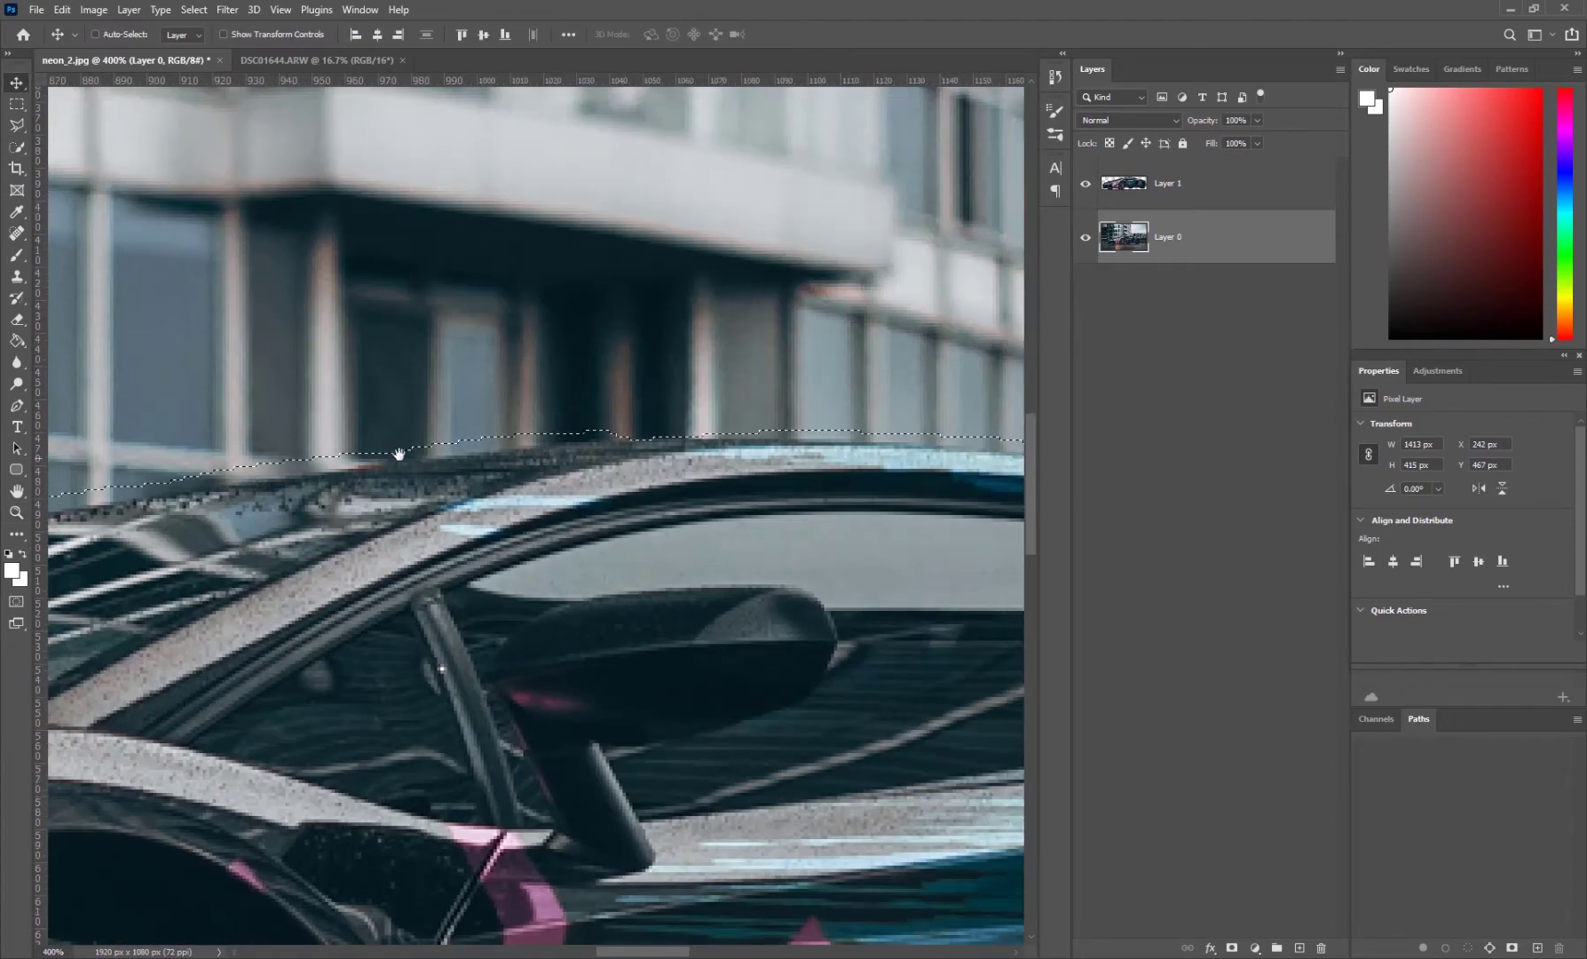
drag(624, 446, 267, 462)
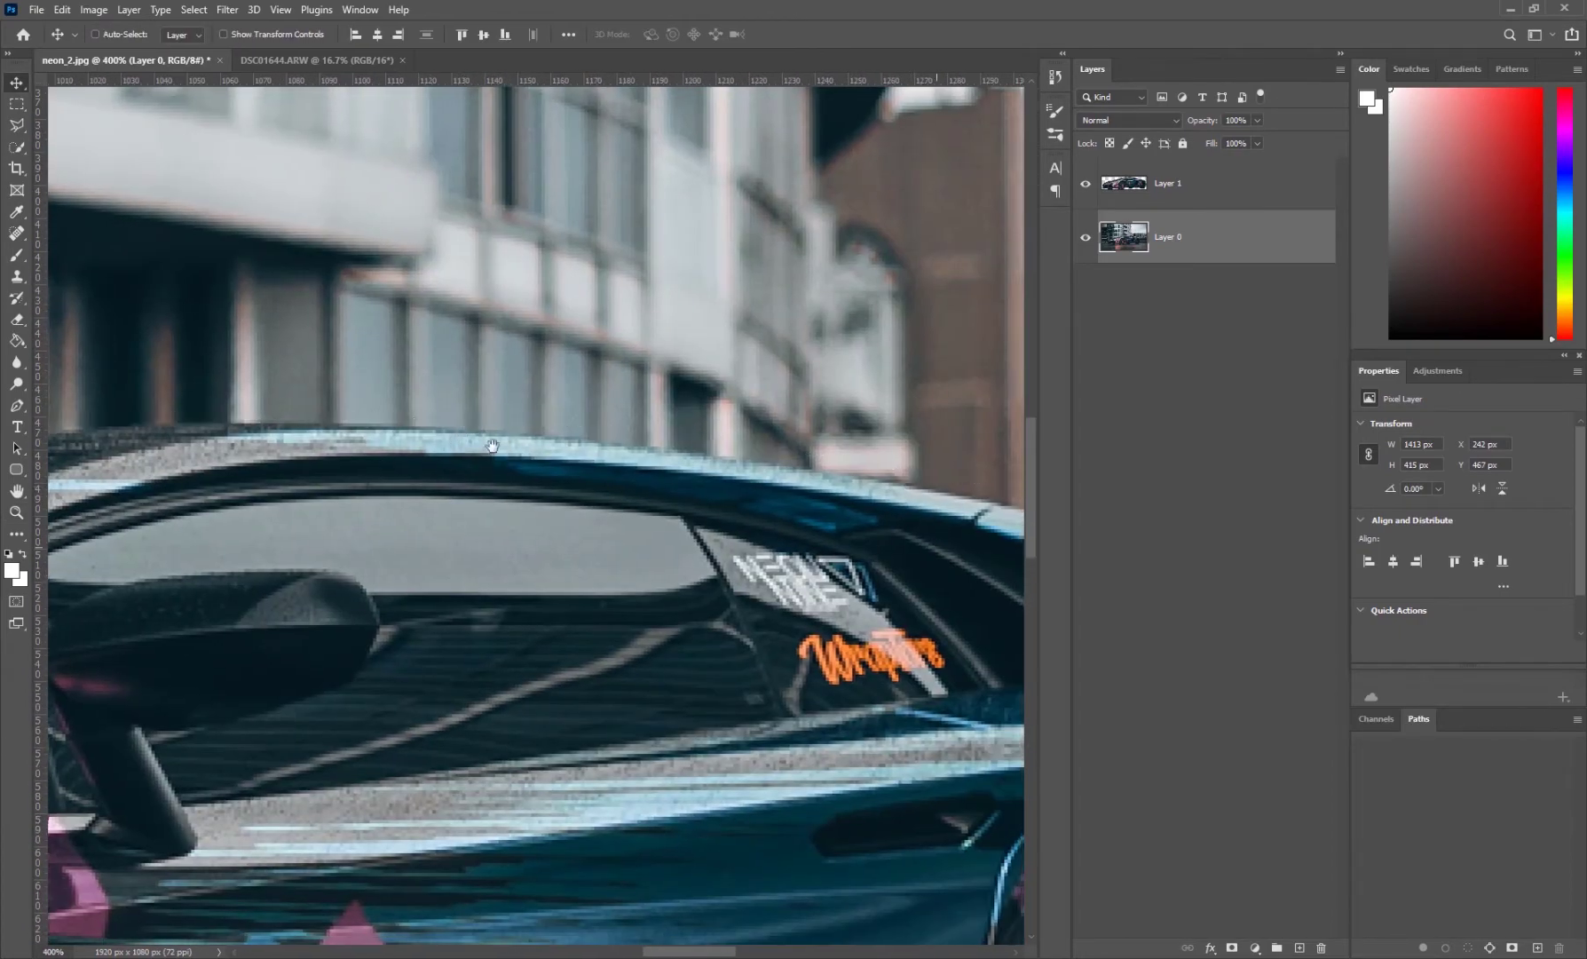
drag(799, 470, 431, 480)
drag(932, 444, 652, 429)
drag(744, 616, 790, 358)
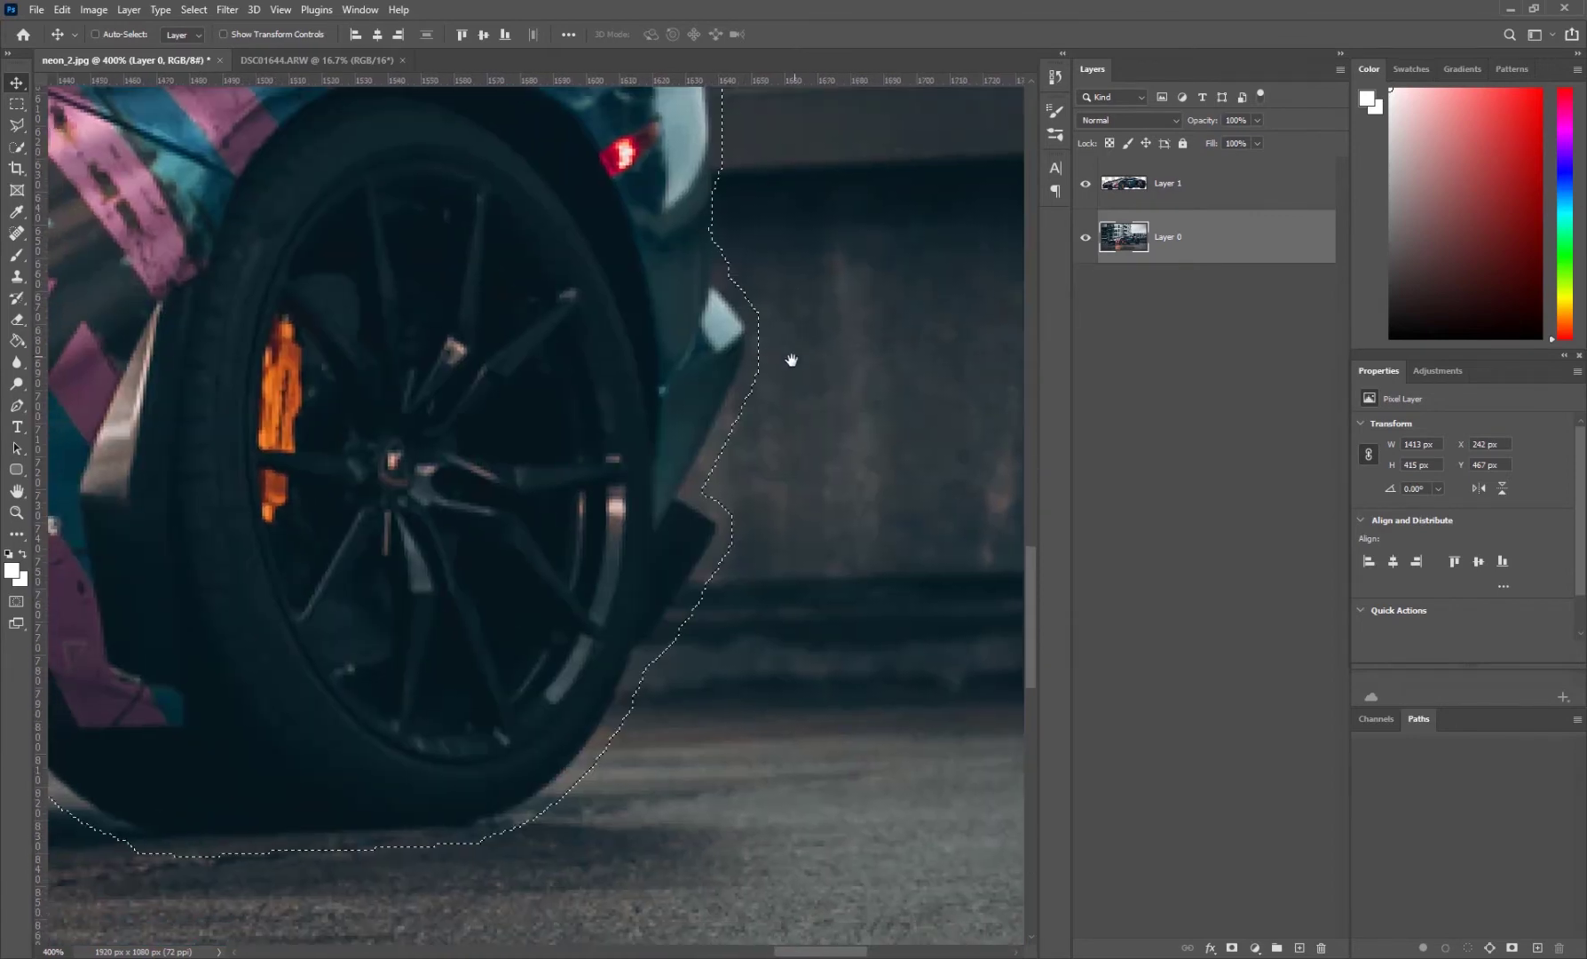
key(z)
scroll(399, 604, down, 6)
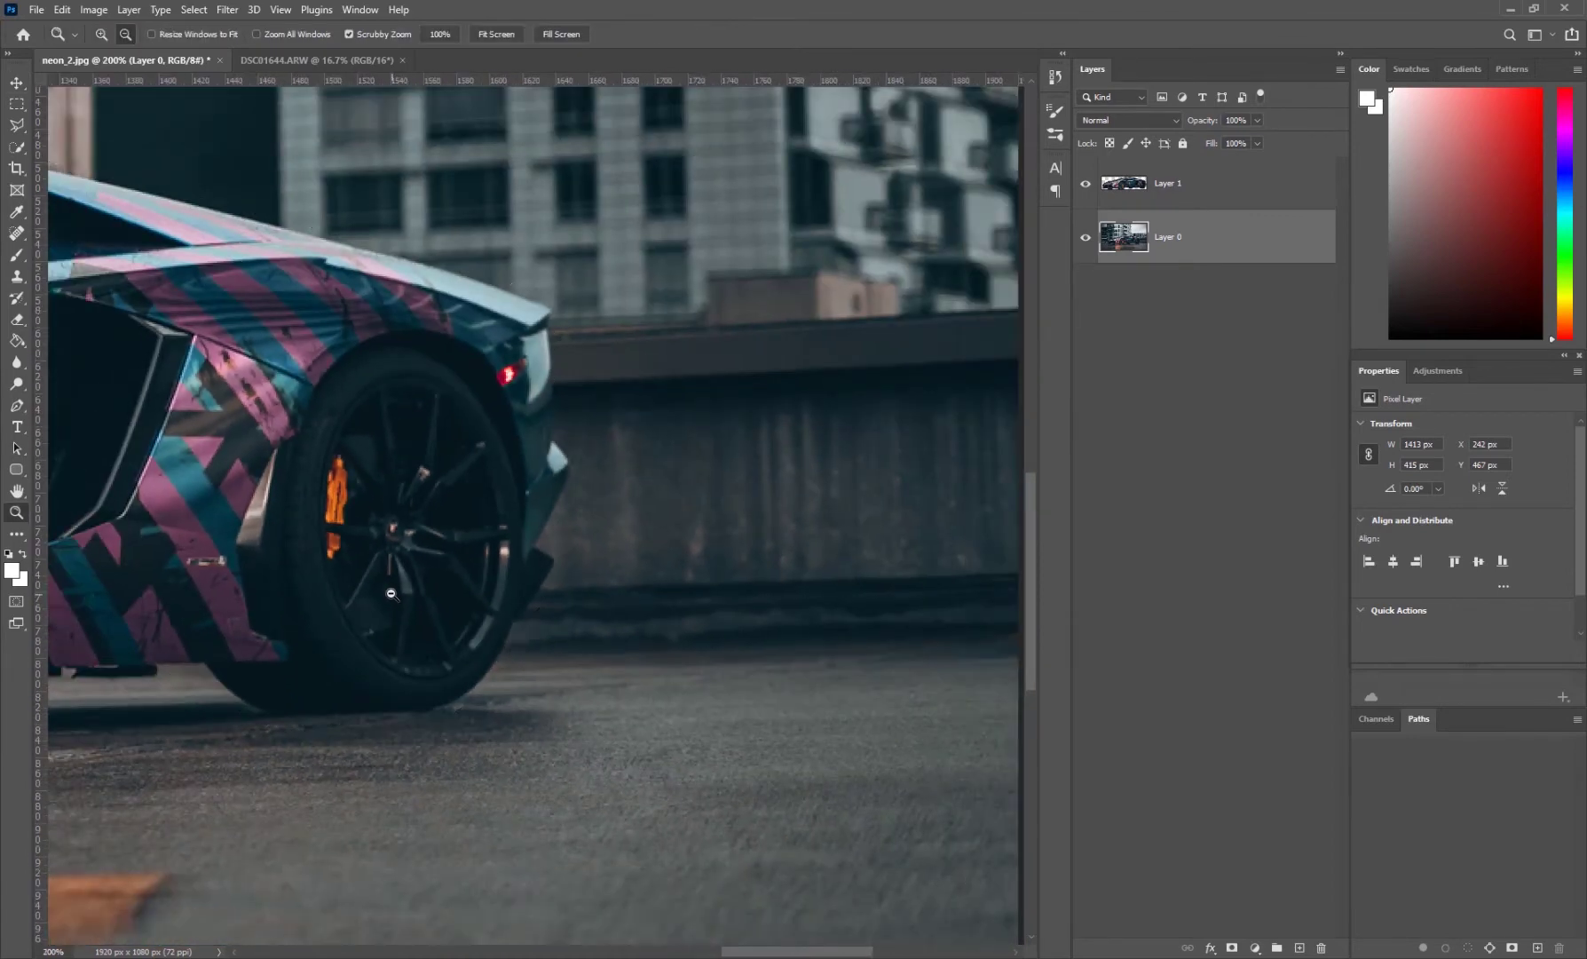
scroll(393, 594, down, 1)
scroll(444, 569, down, 1)
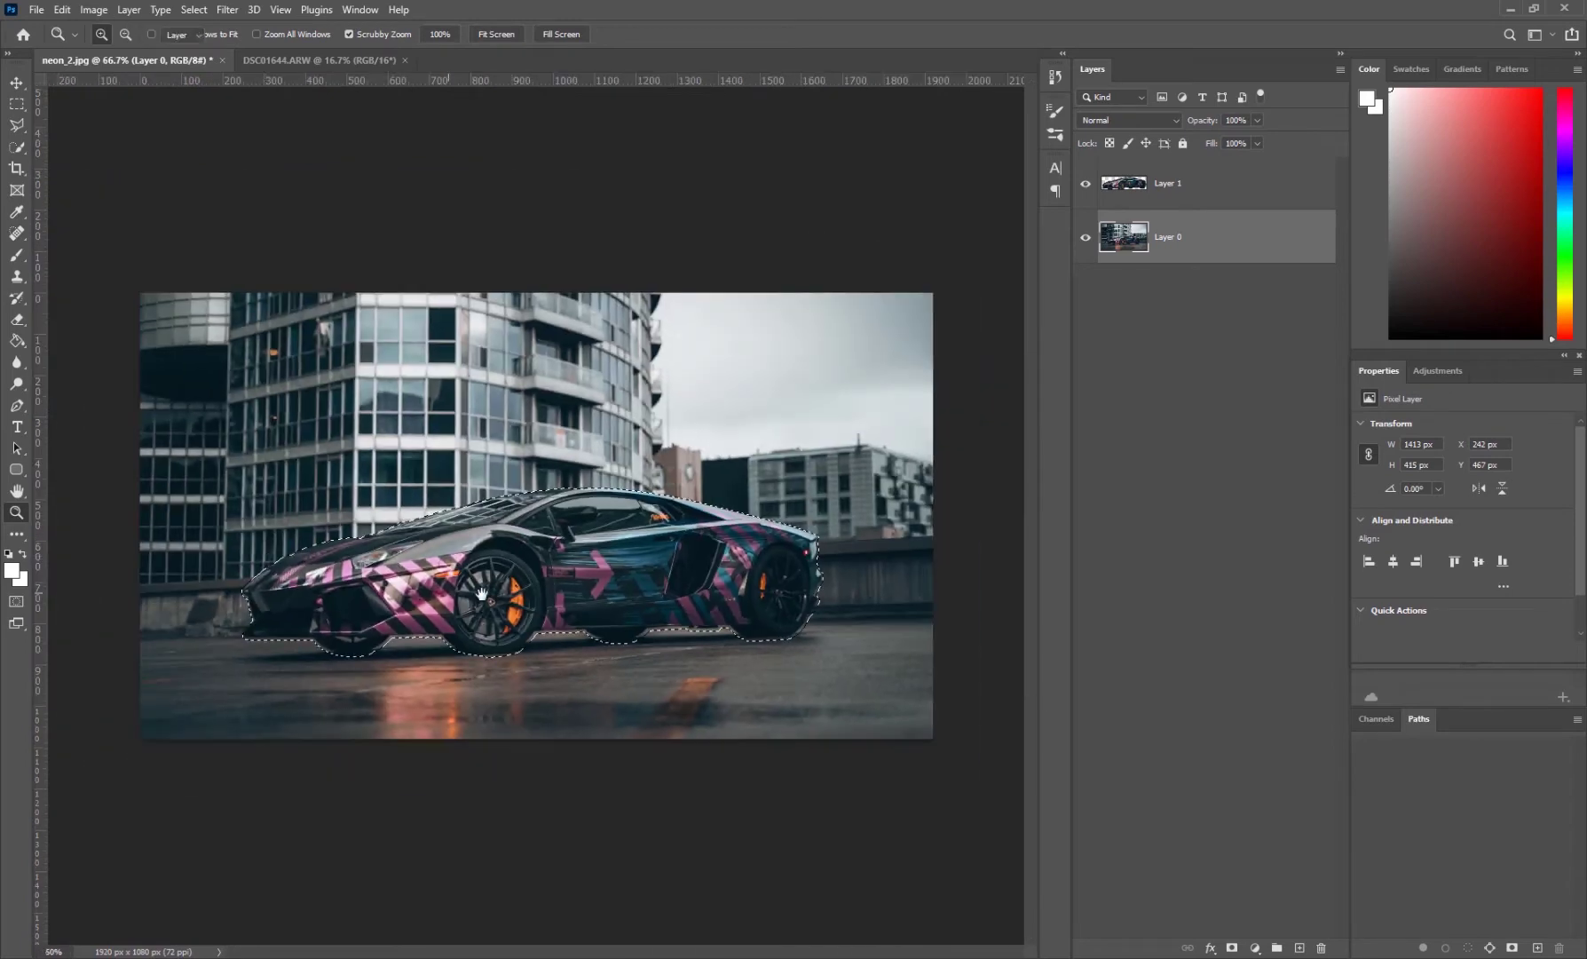
key(v)
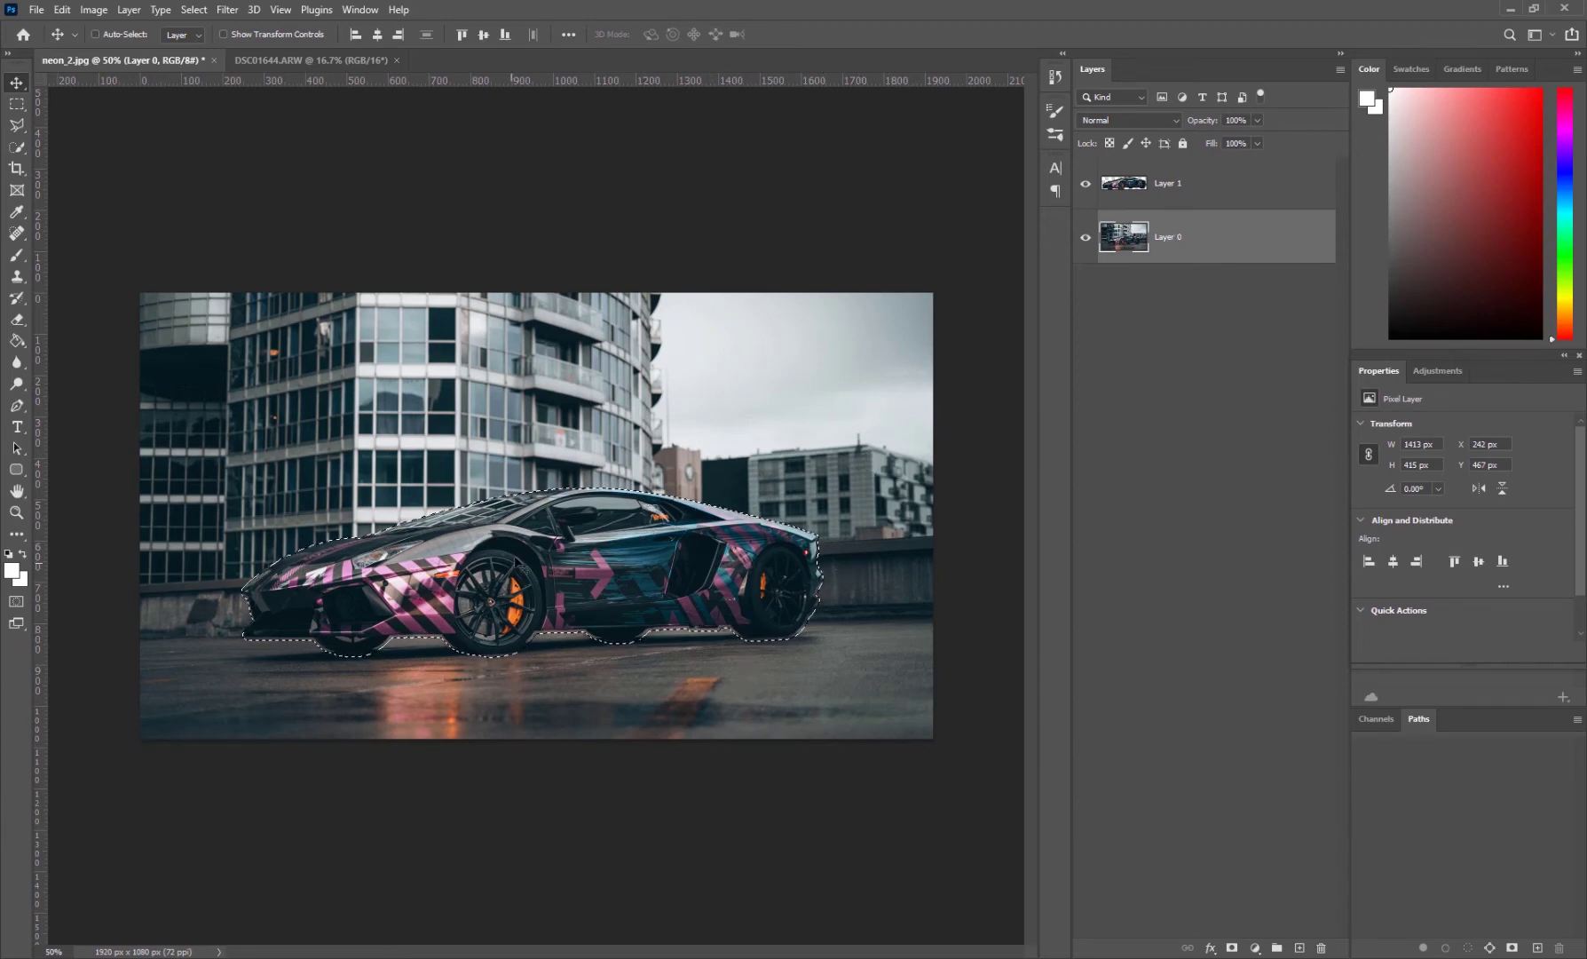
- Fill the expanded car selection on Layer 0 using Content-Aware Fill with output to a new layer, and deselect
click(16, 104)
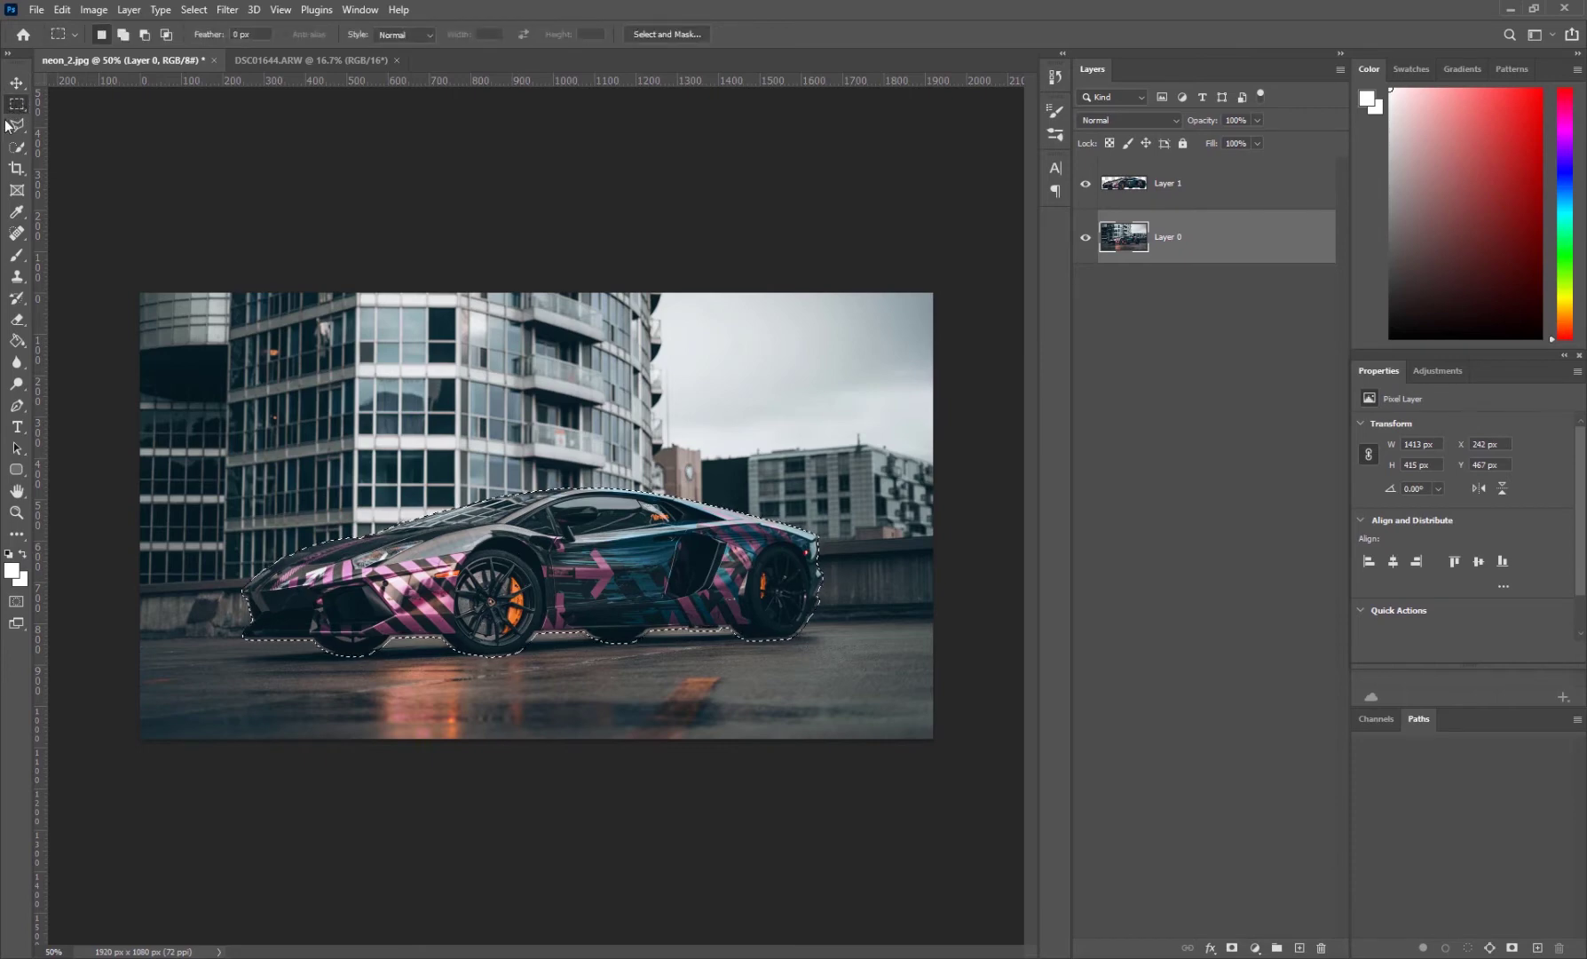
click(17, 84)
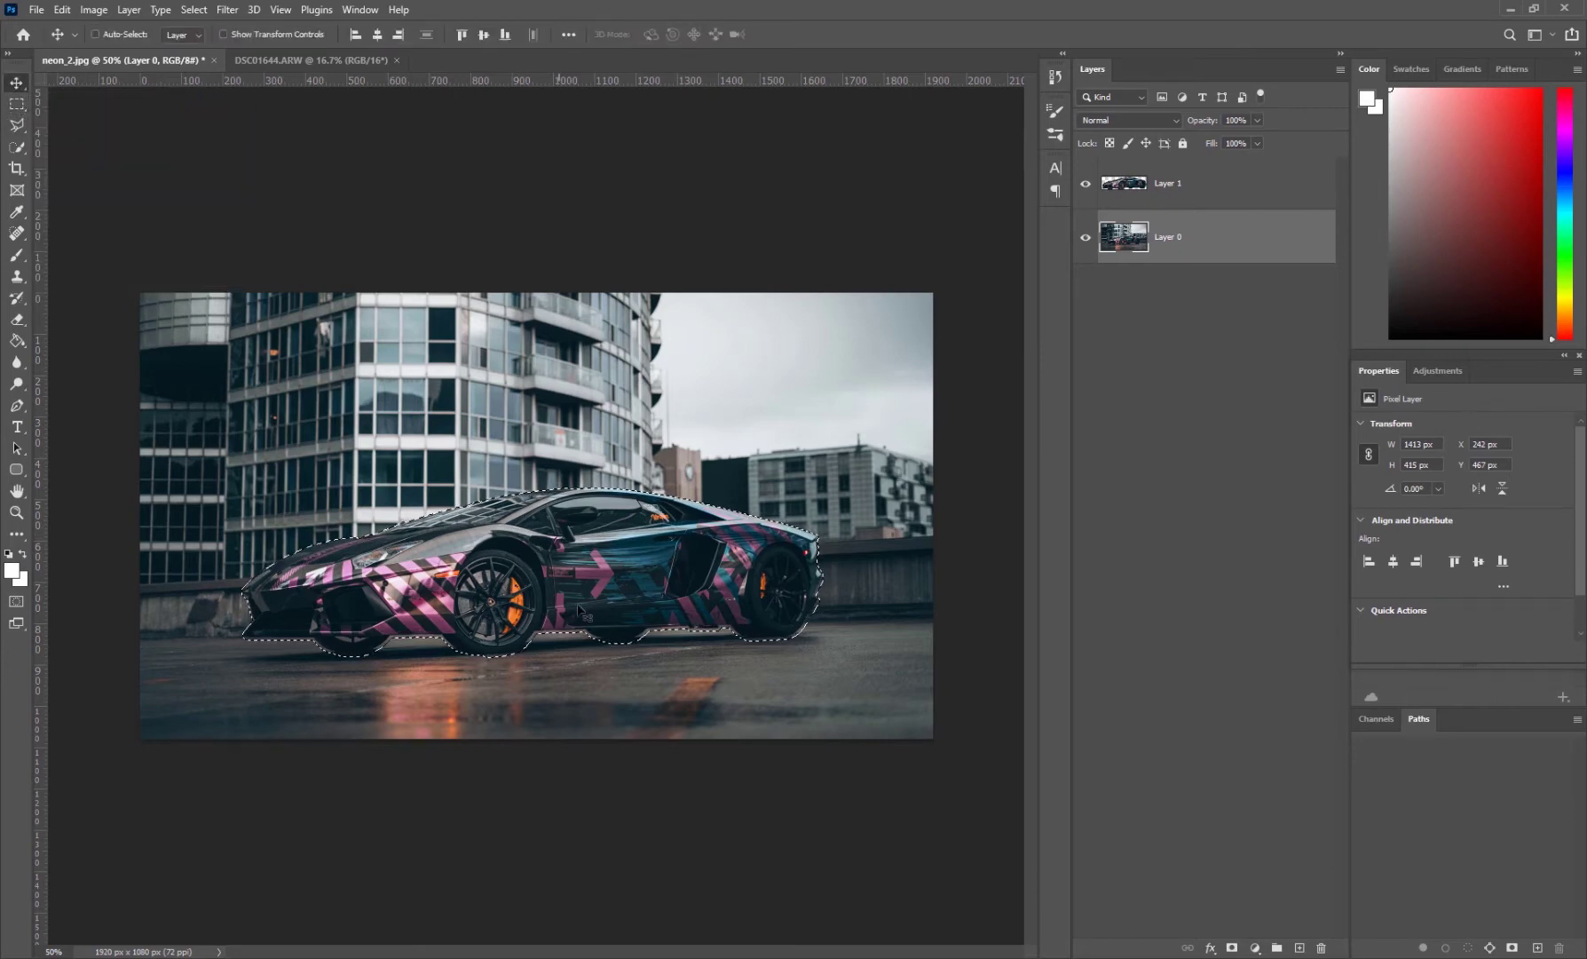
click(17, 104)
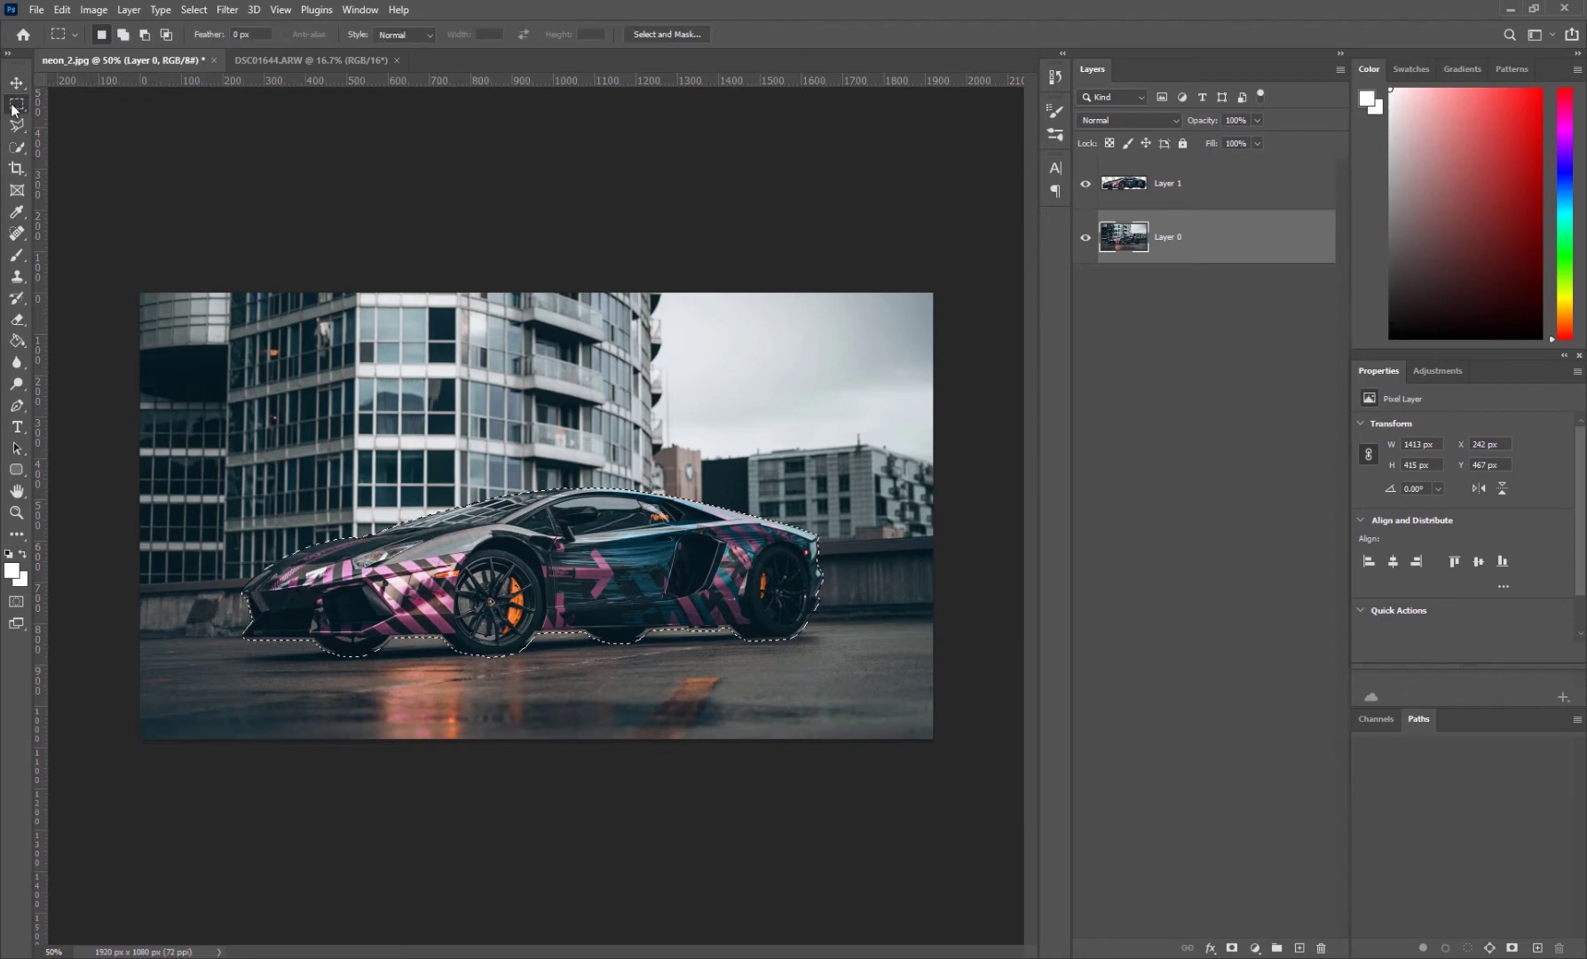
click(18, 147)
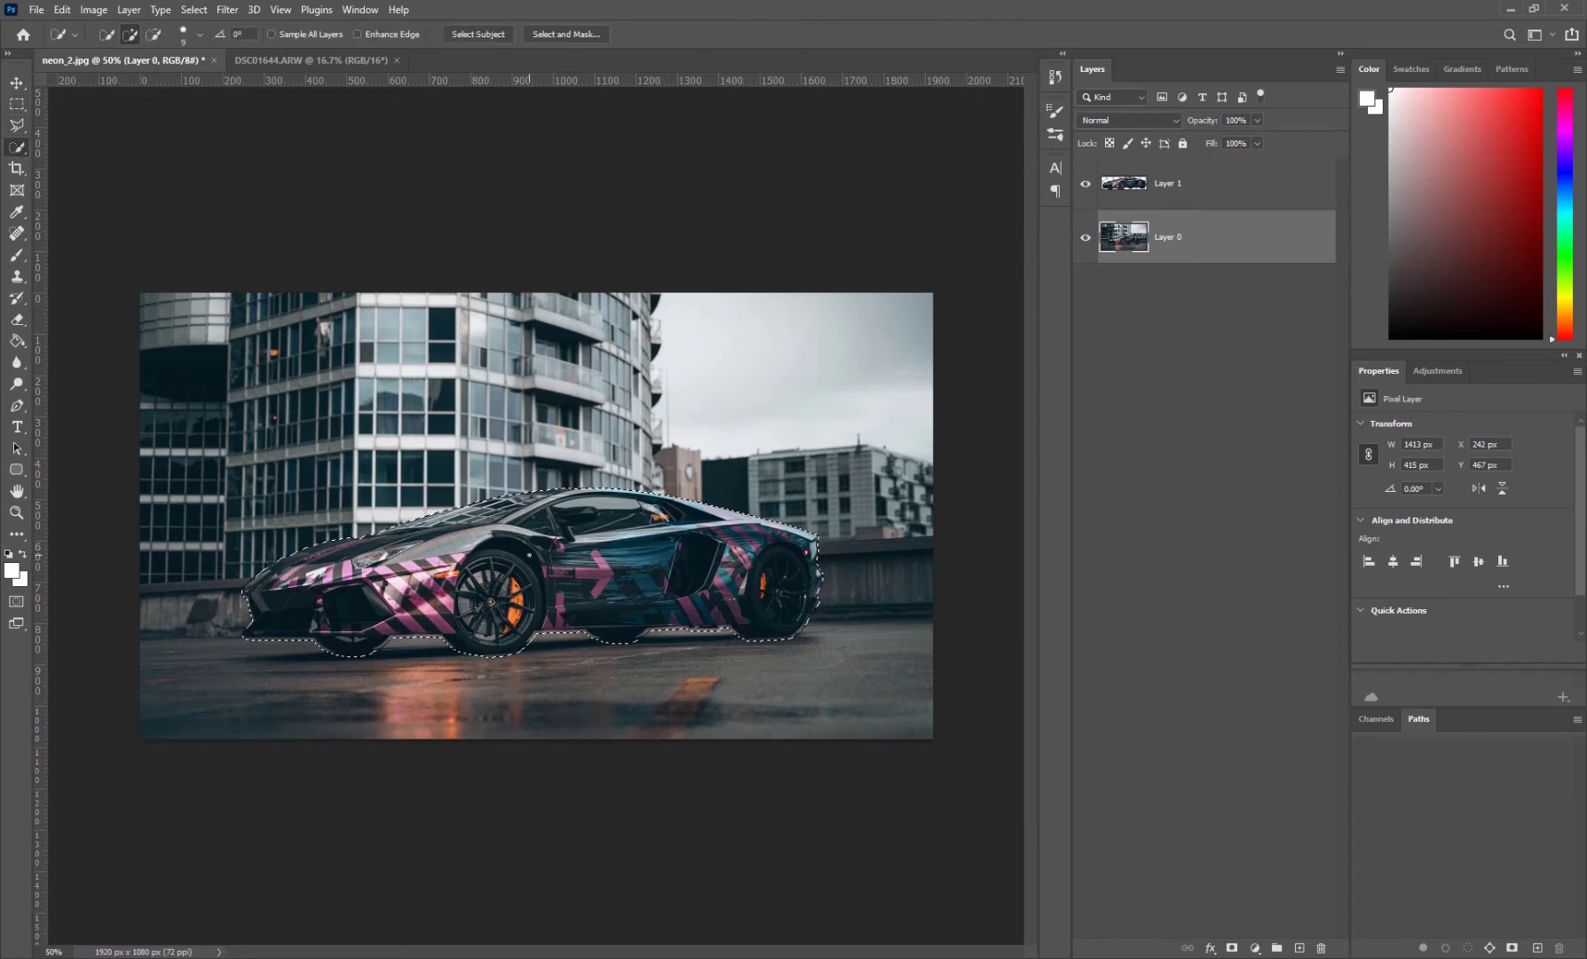
right_click(530, 556)
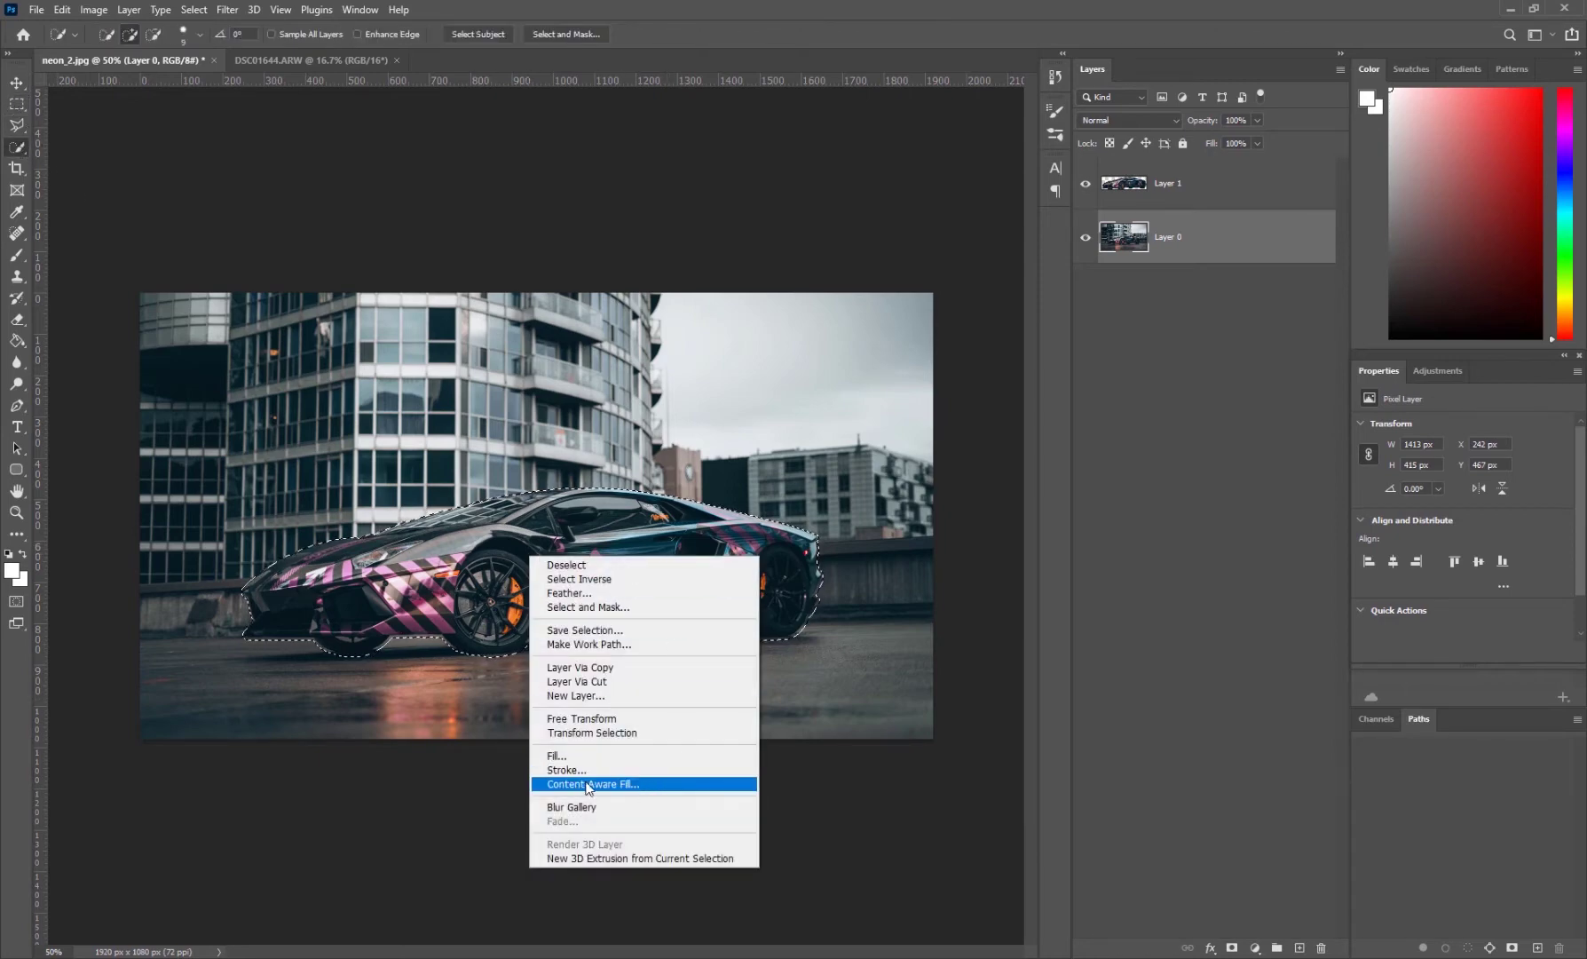
click(637, 784)
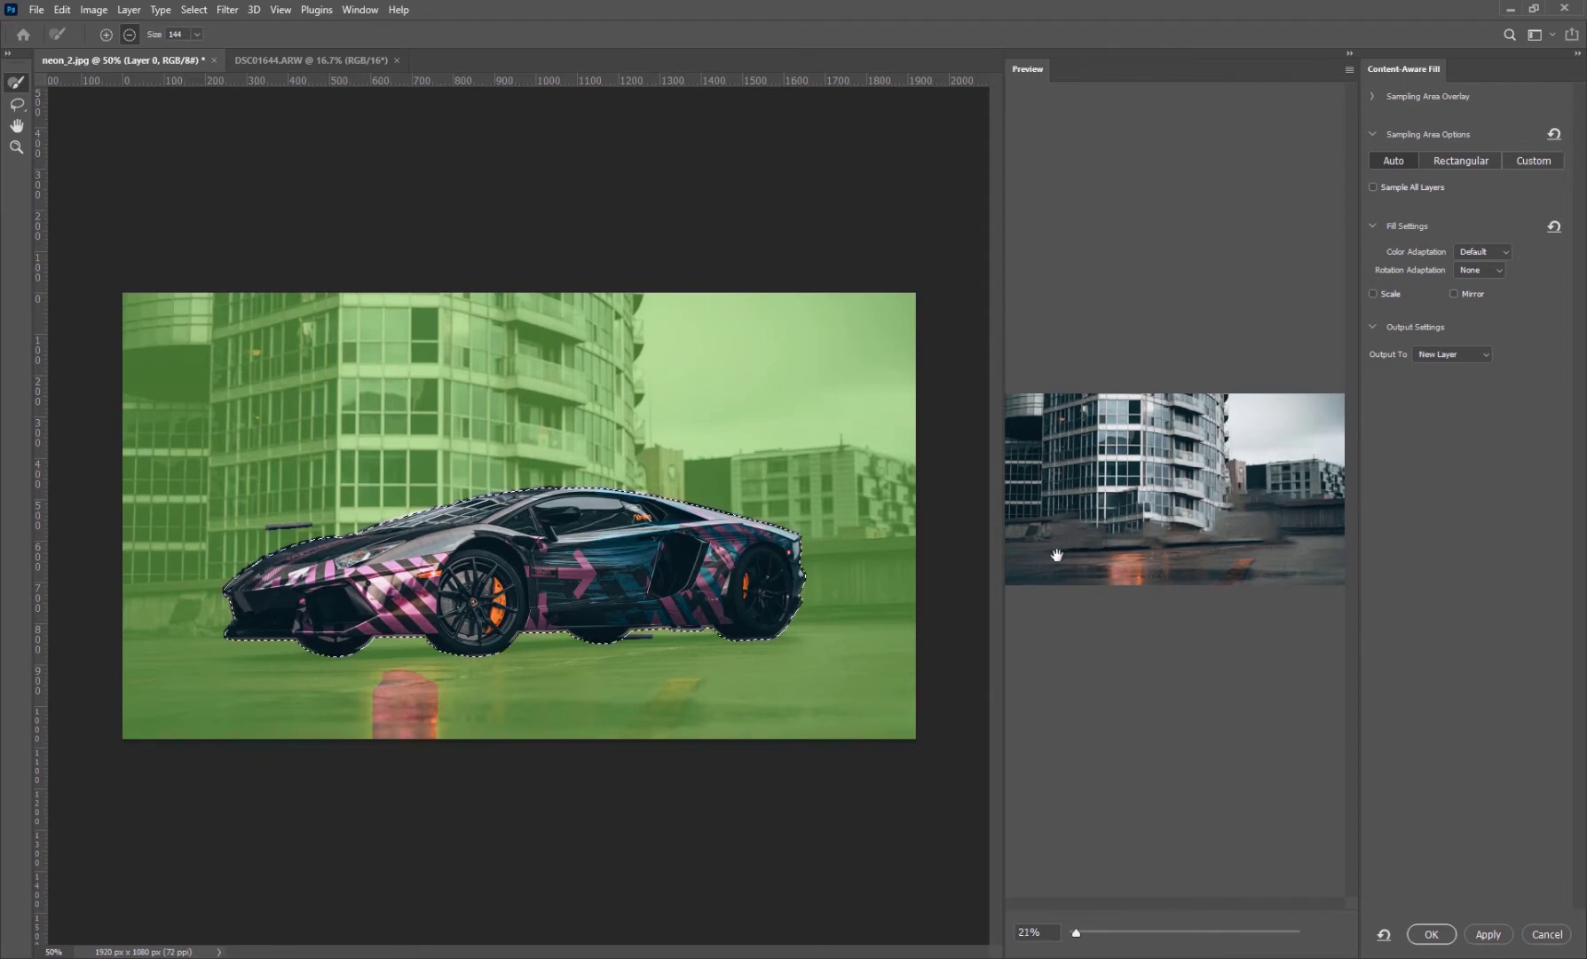
click(1432, 935)
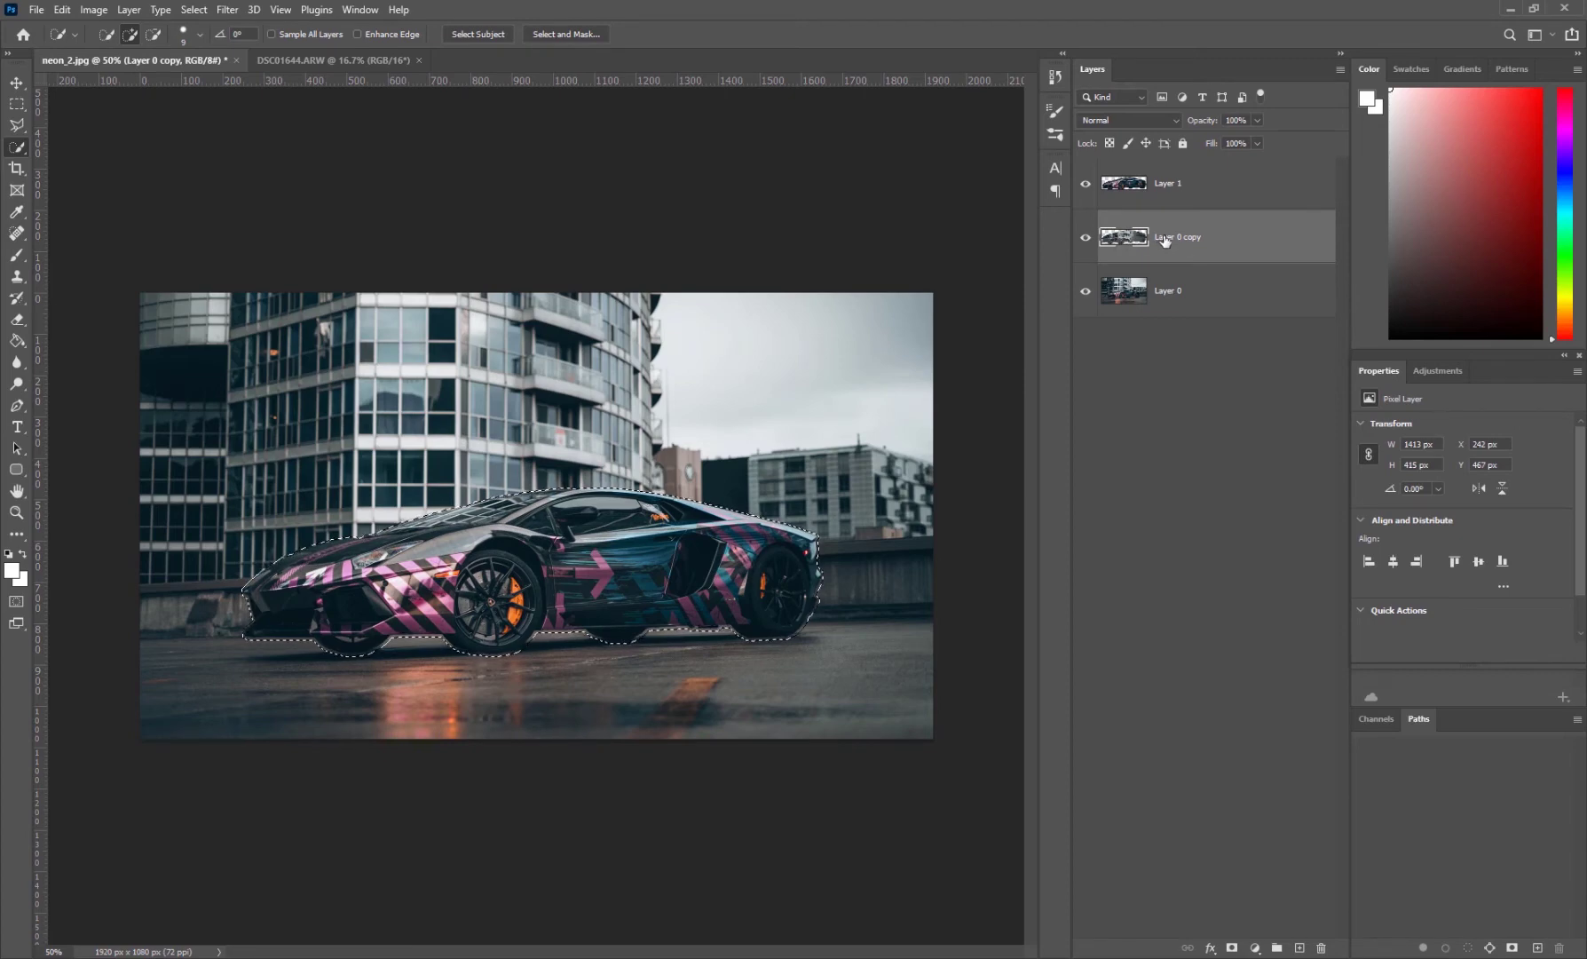
key(ctrl+d)
- Examine the filled background by toggling the visibility of Layer 0, Layer 1 and Layer 0 copy
click(1085, 291)
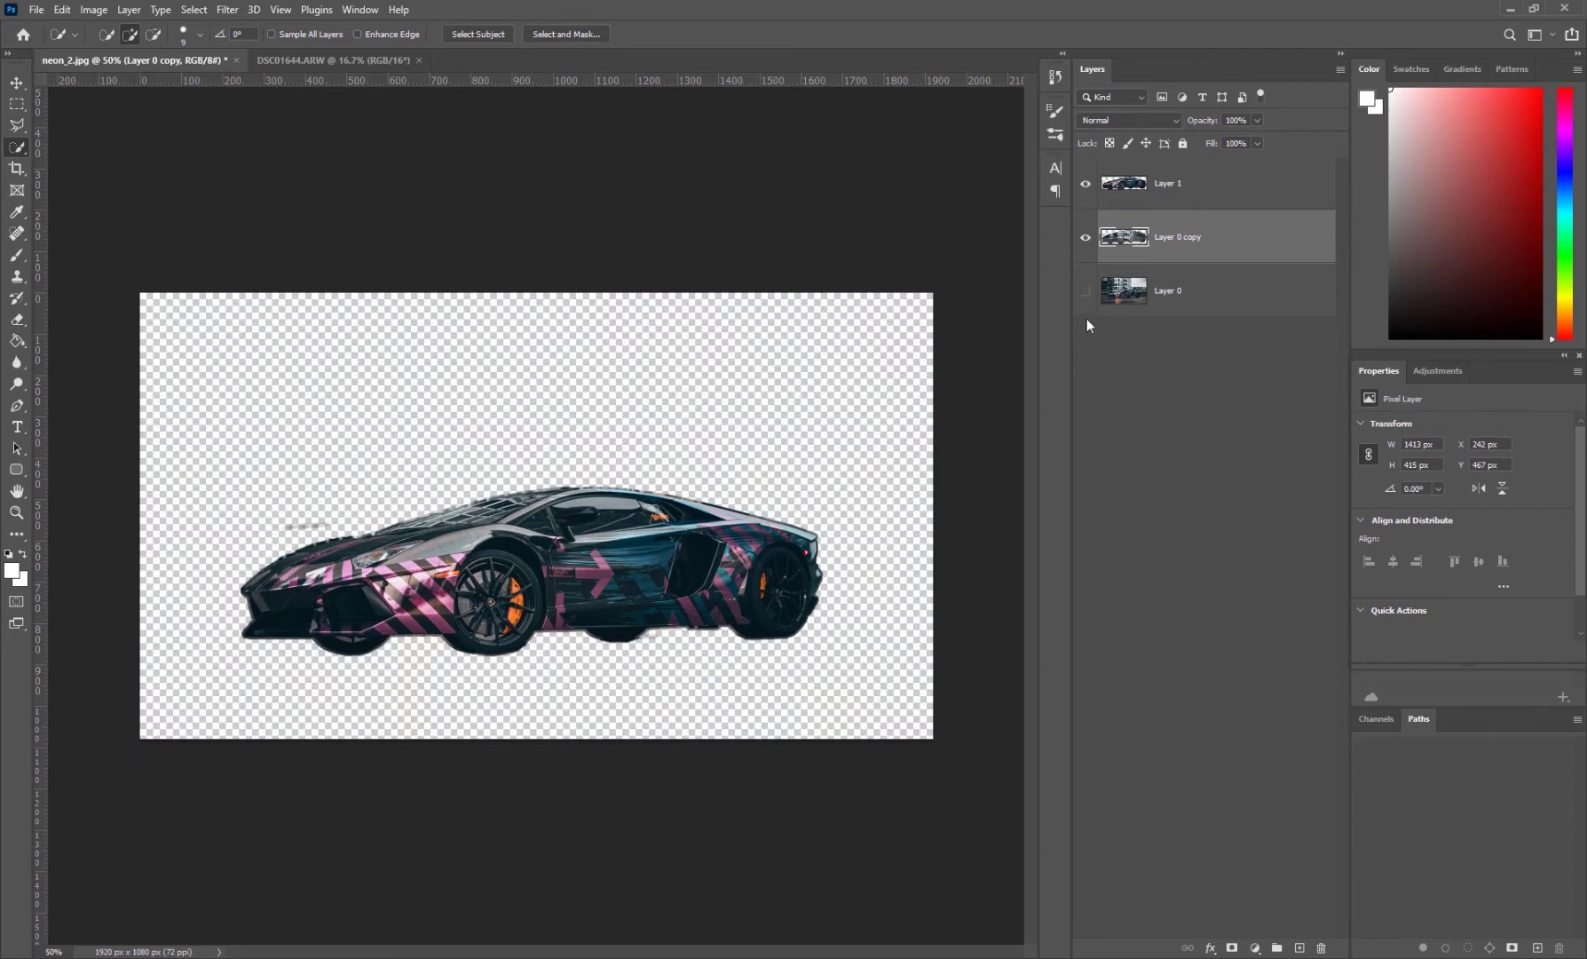
click(1085, 291)
click(1085, 183)
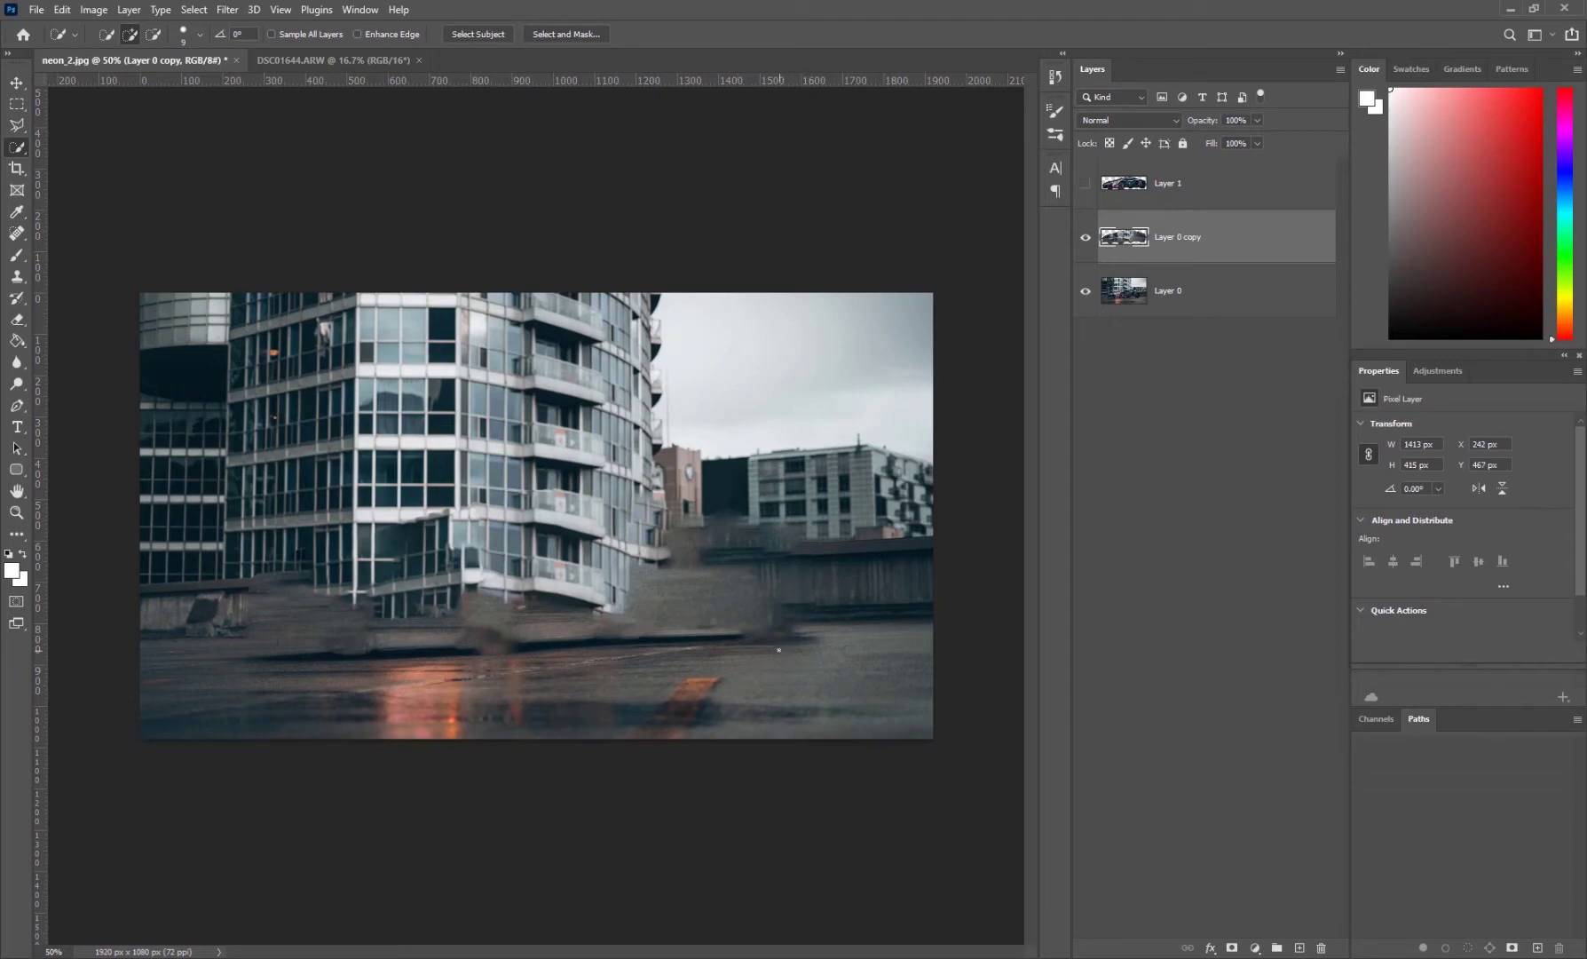
click(1085, 184)
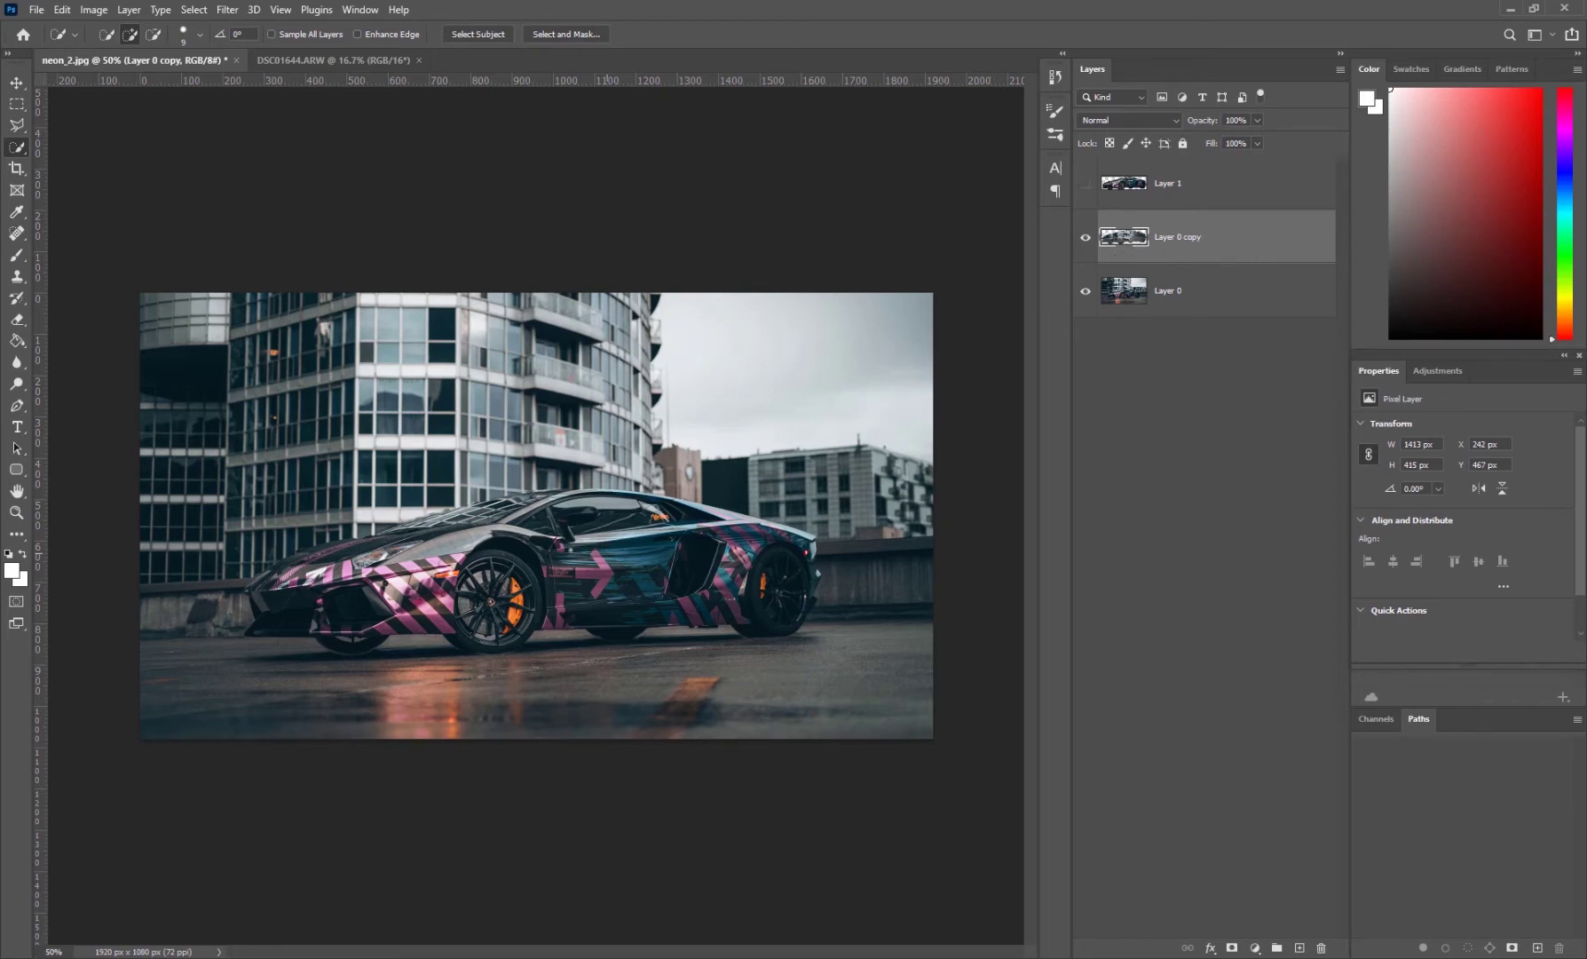
key(v)
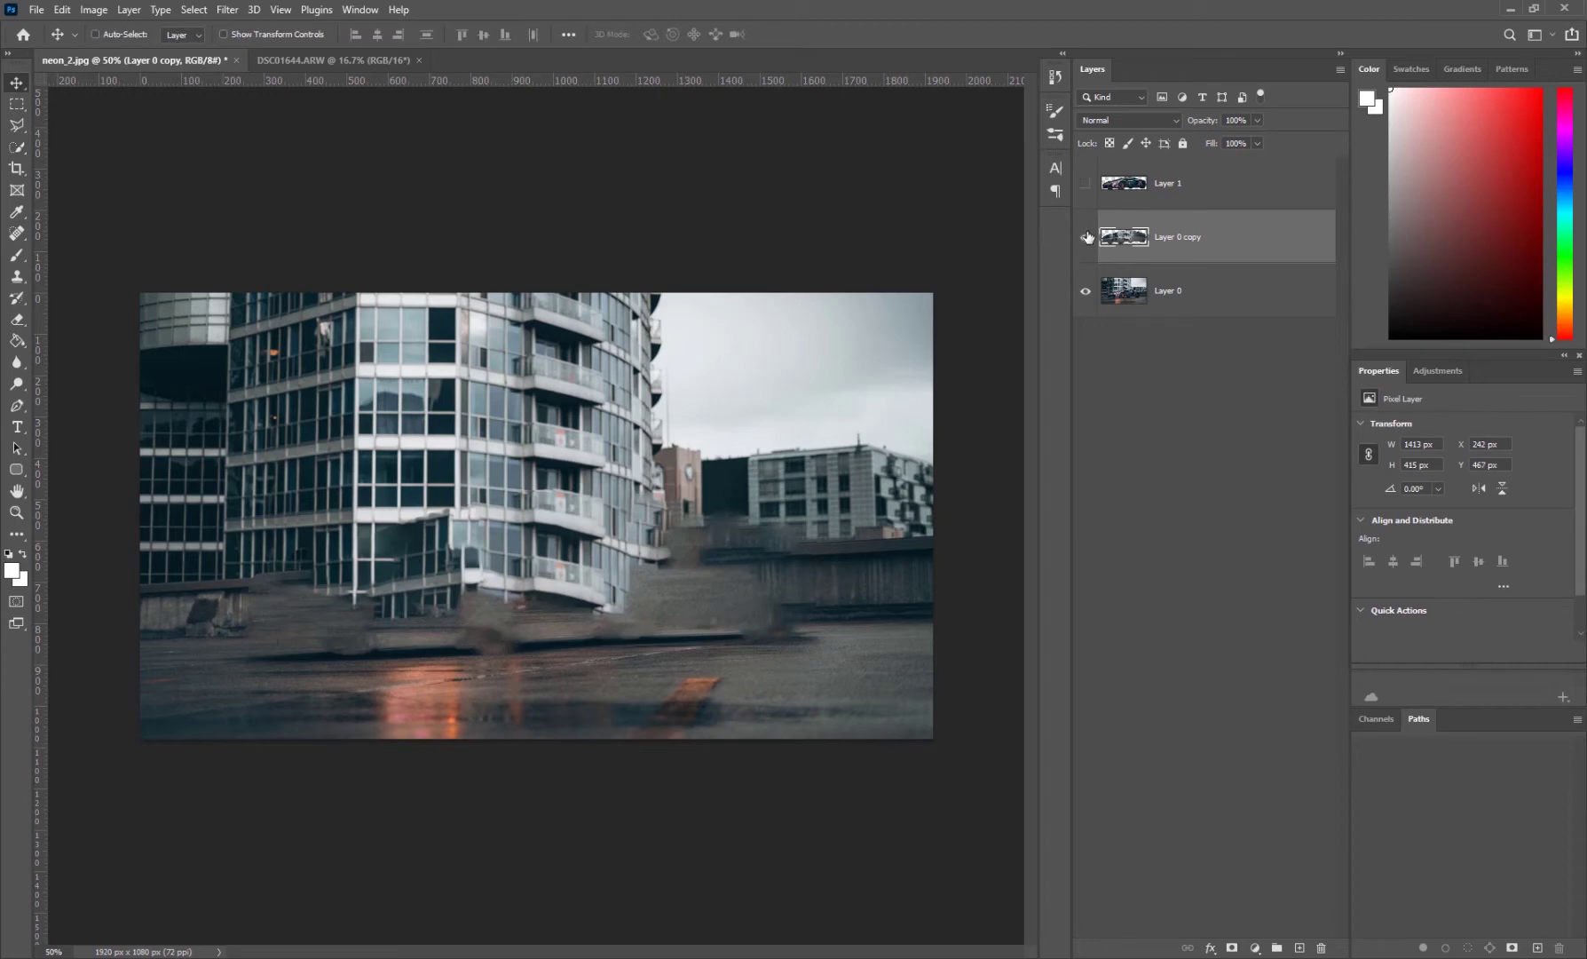
click(1085, 237)
click(1086, 238)
- Duplicate Layer 0 and Layer 0 copy together and merge the two duplicates into one background layer
shift+click(1235, 297)
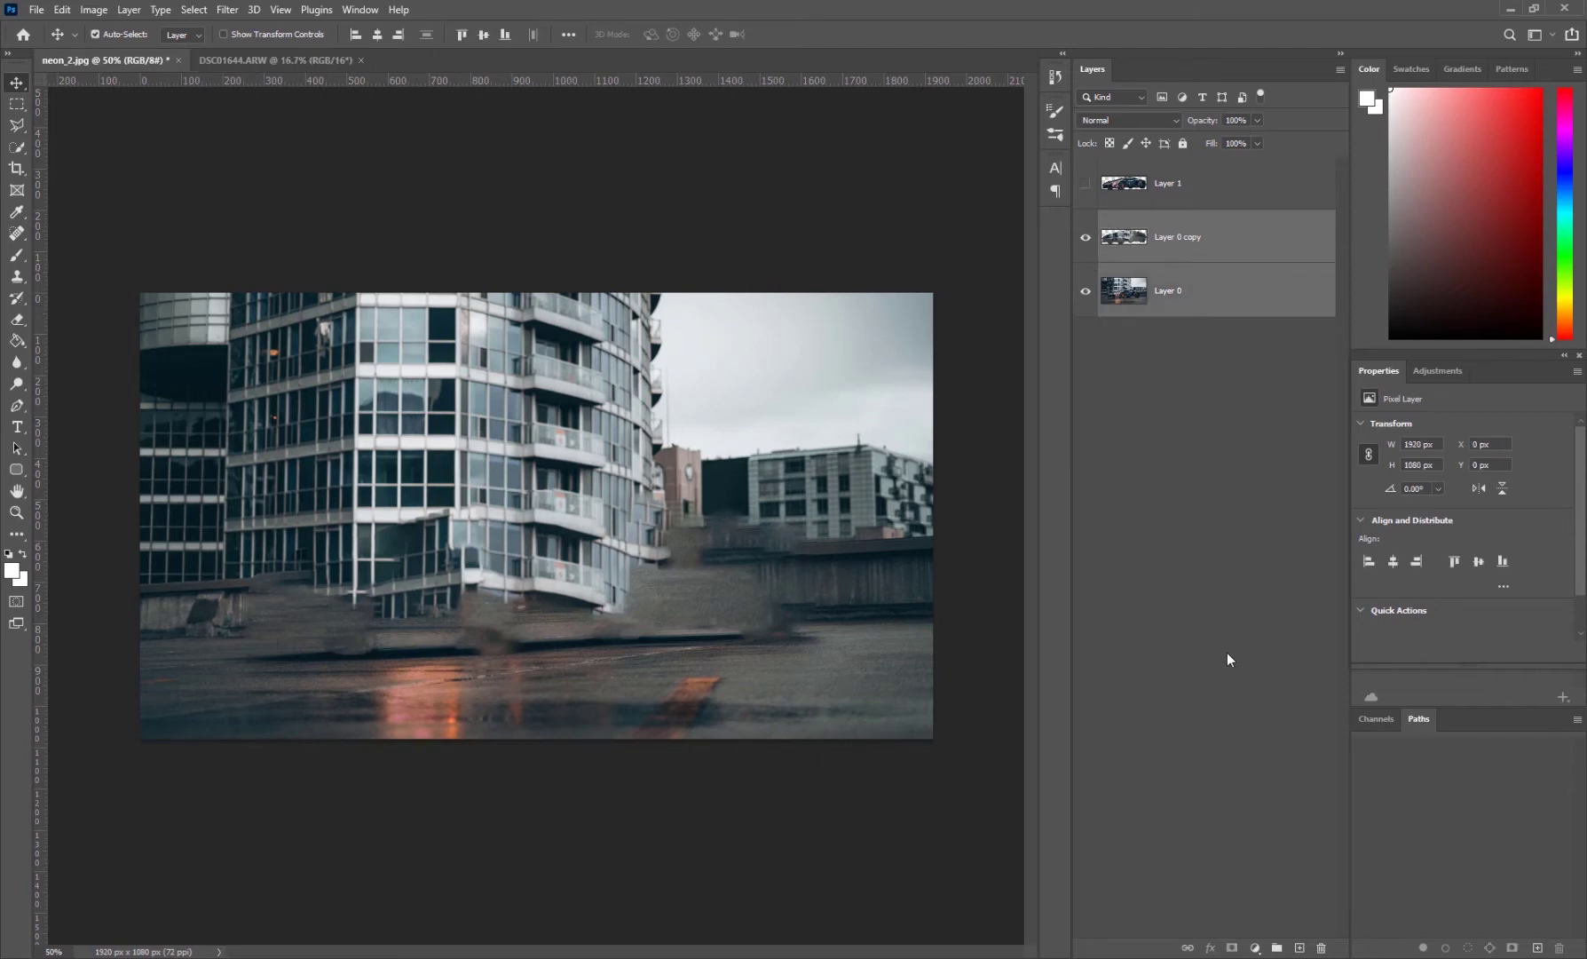
key(ctrl+j)
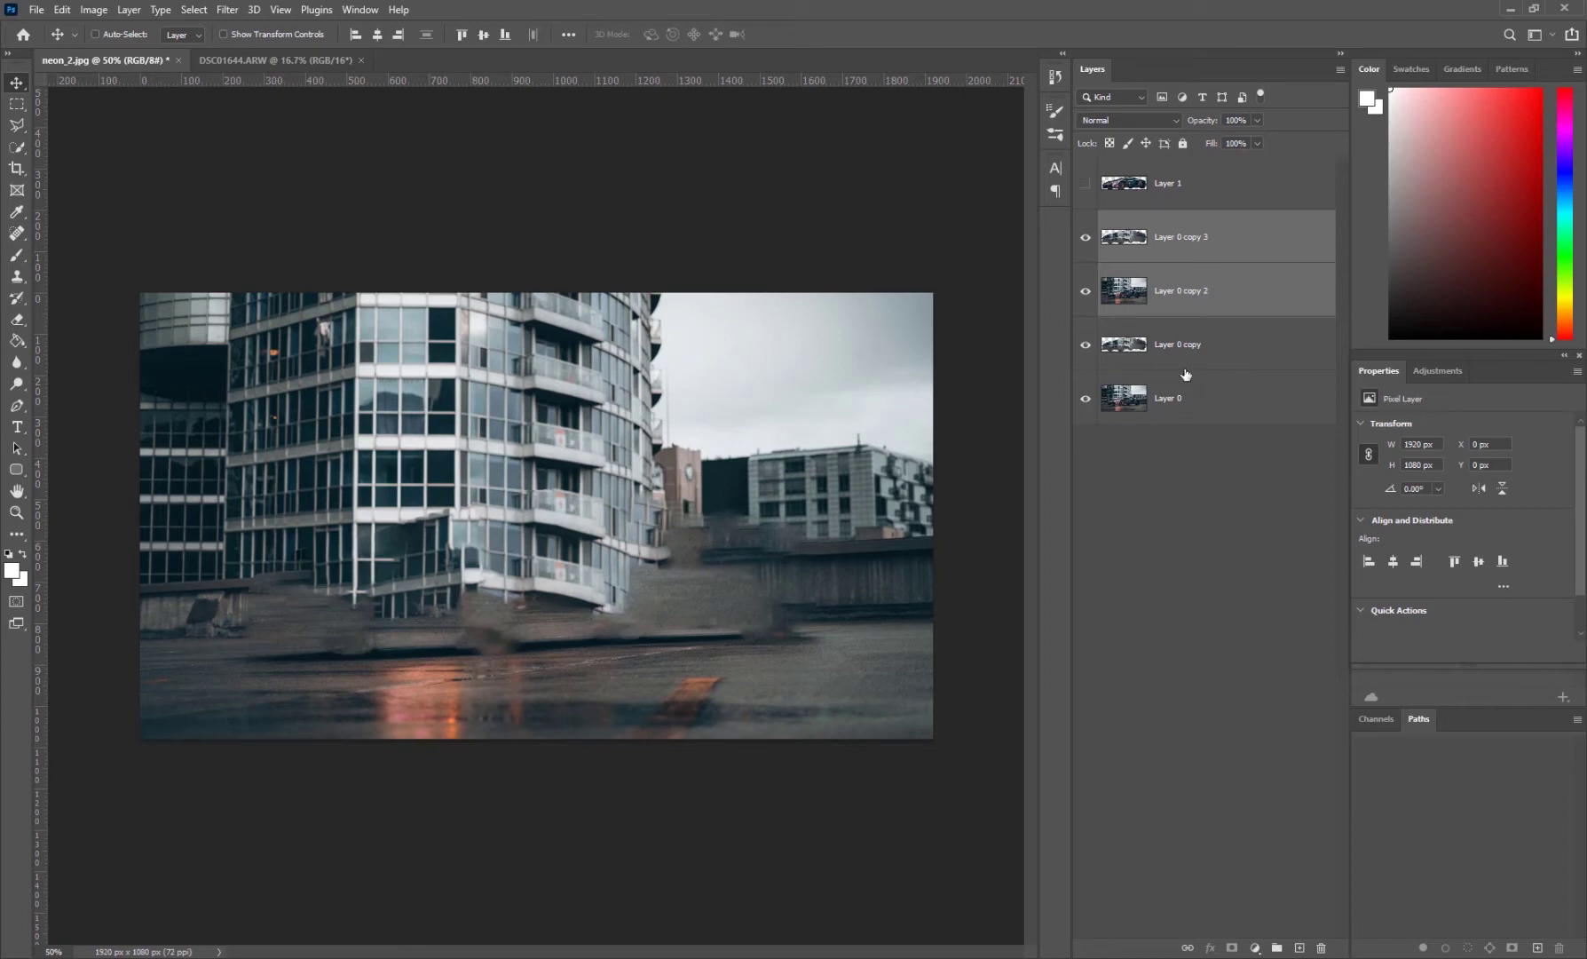
right_click(1232, 294)
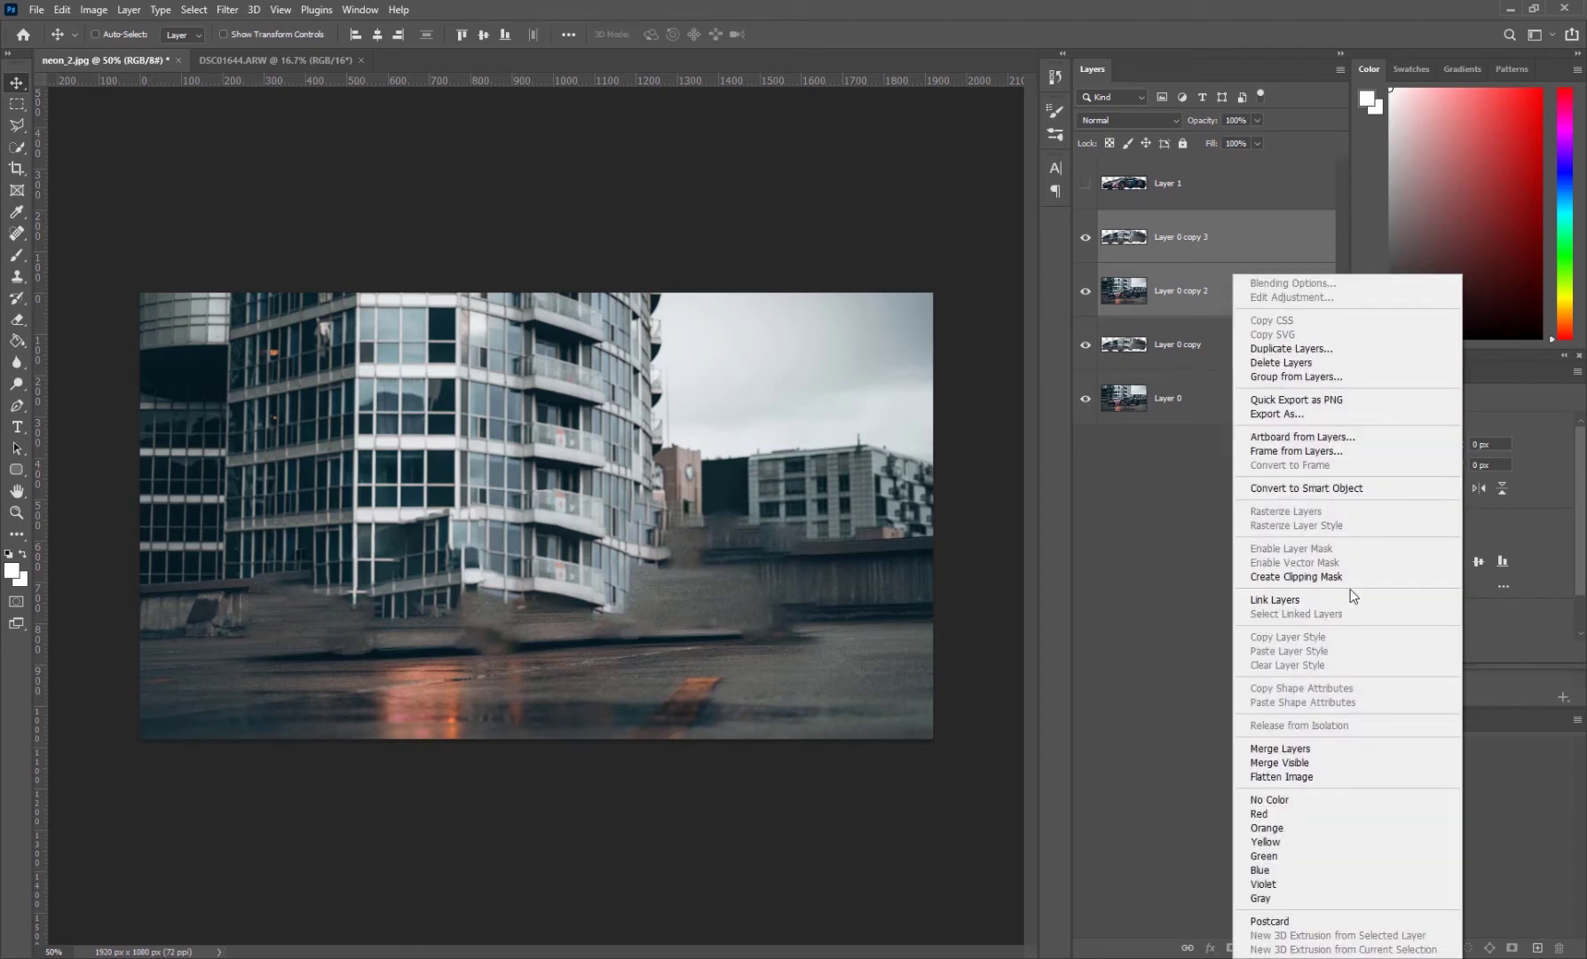
click(1296, 748)
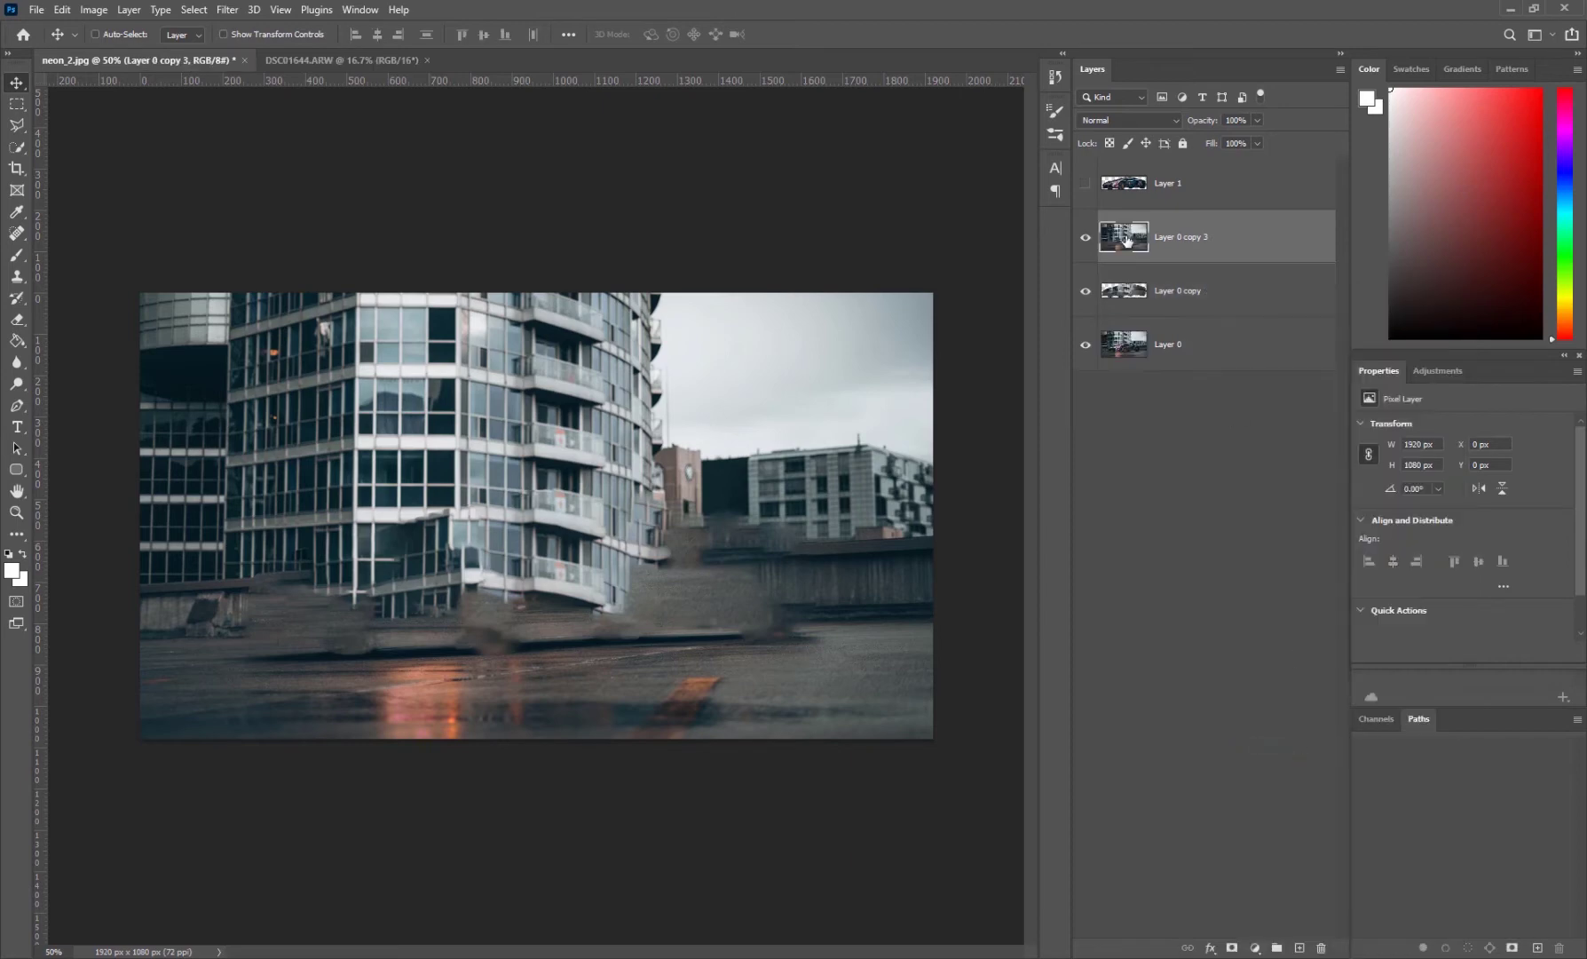
- Hide Layer 0 copy and Layer 0, and show the car on Layer 1 above the merged background
click(1085, 291)
click(1085, 346)
click(1085, 184)
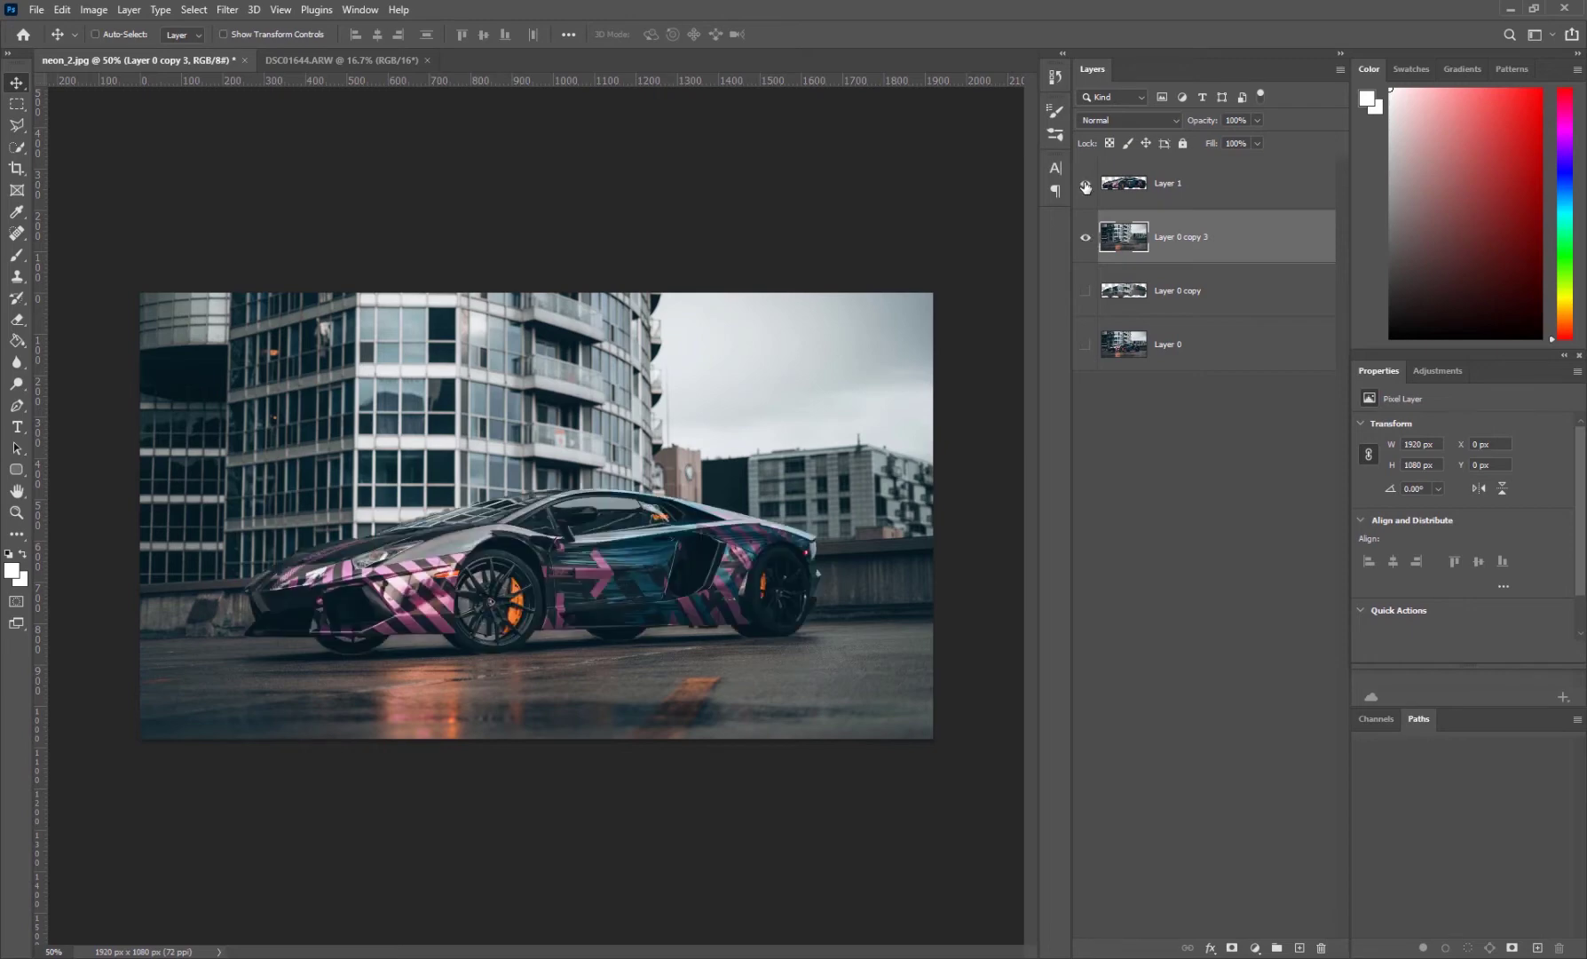
click(1085, 184)
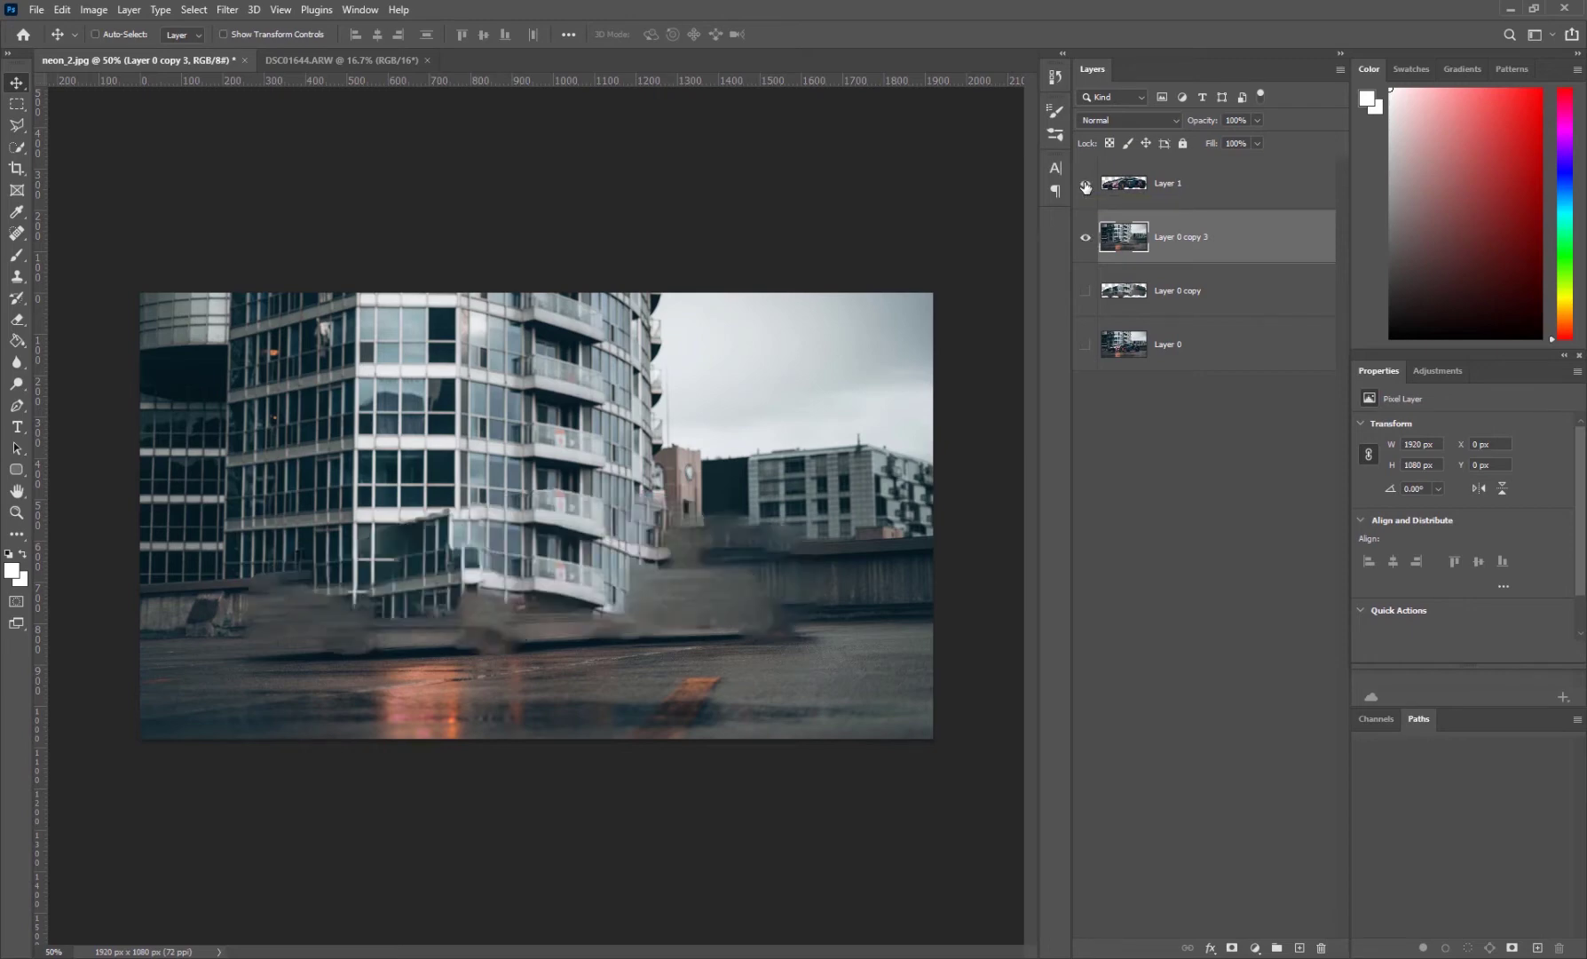
click(1085, 184)
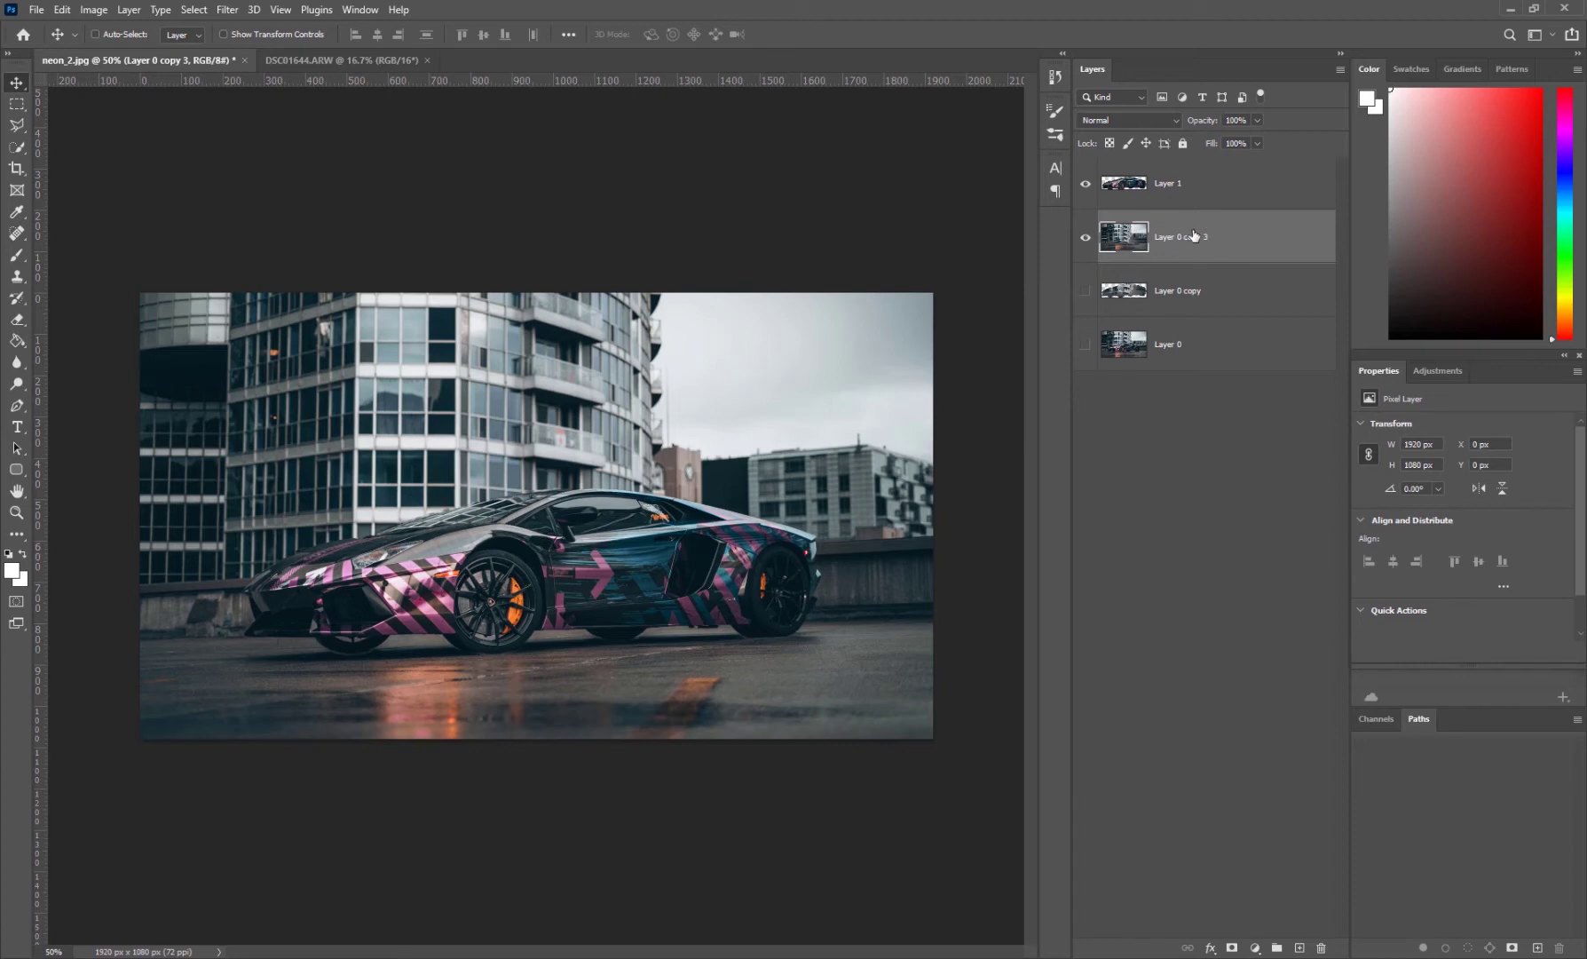
- Duplicate the merged background layer and rename the lower of the two as smart
key(ctrl+j)
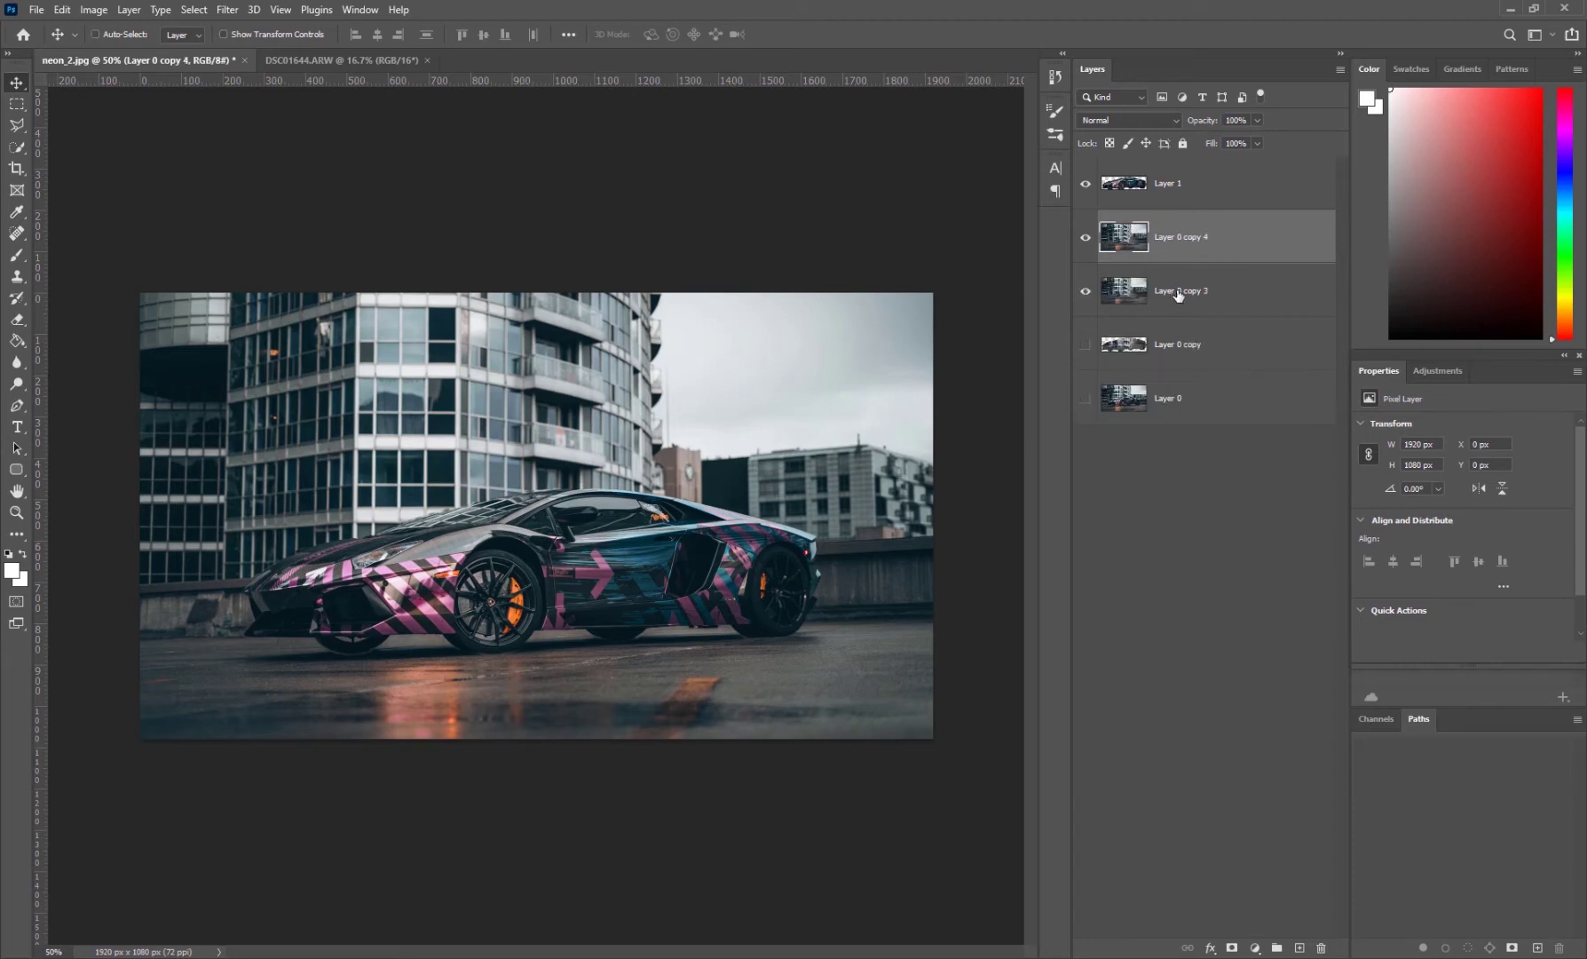
double_click(1180, 294)
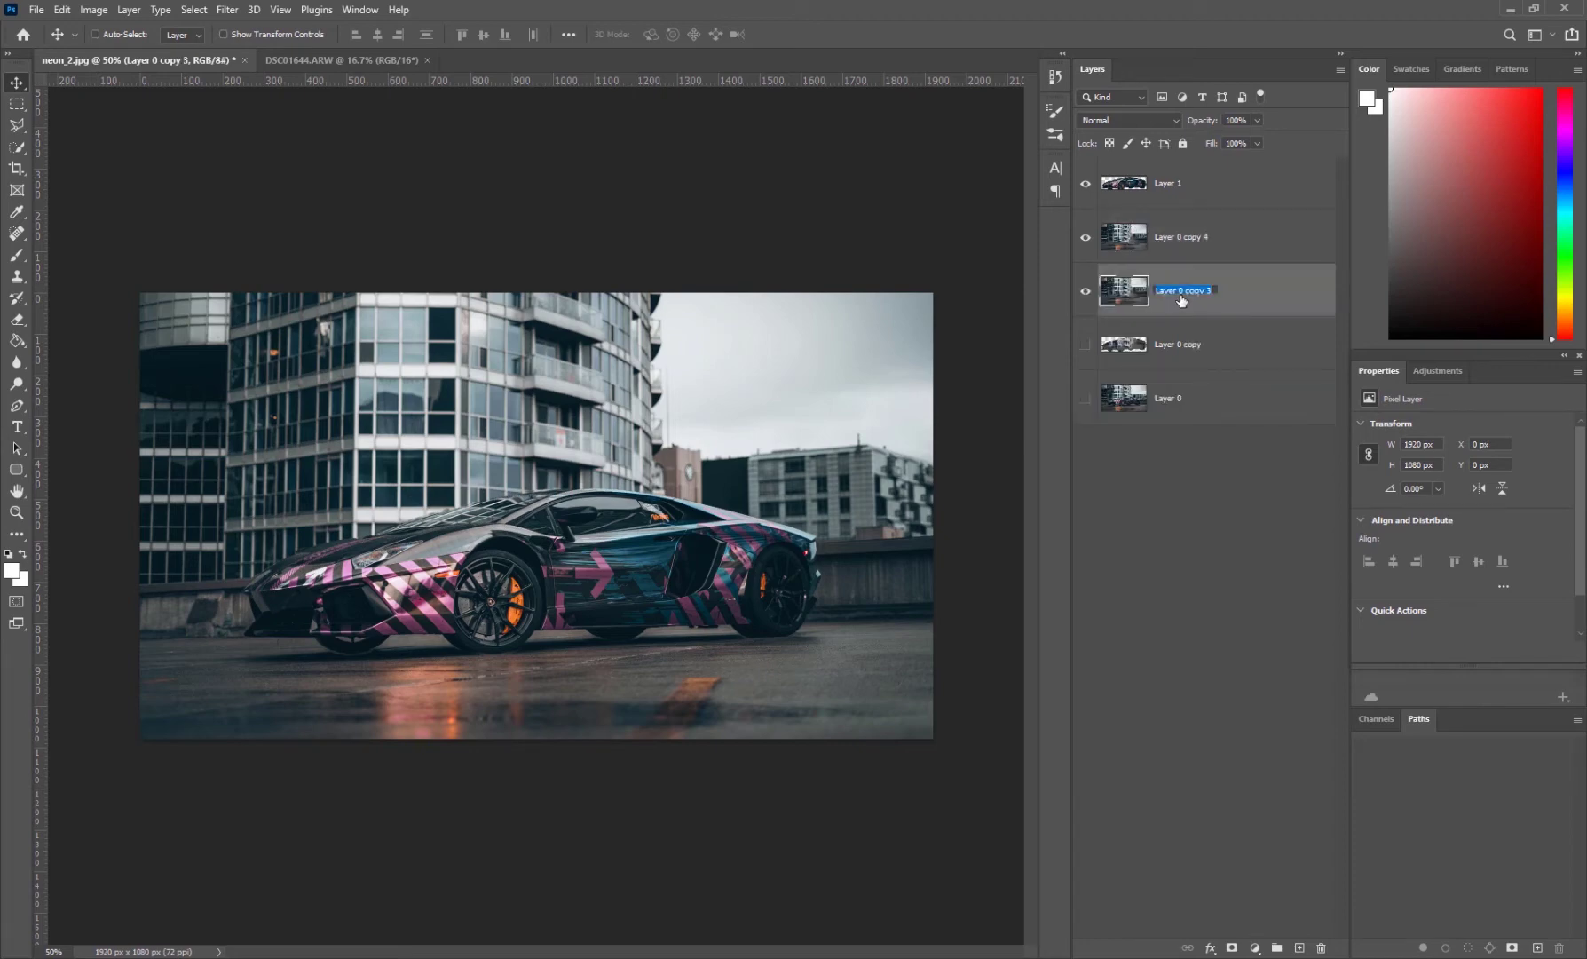
text(smart)
key(Return)
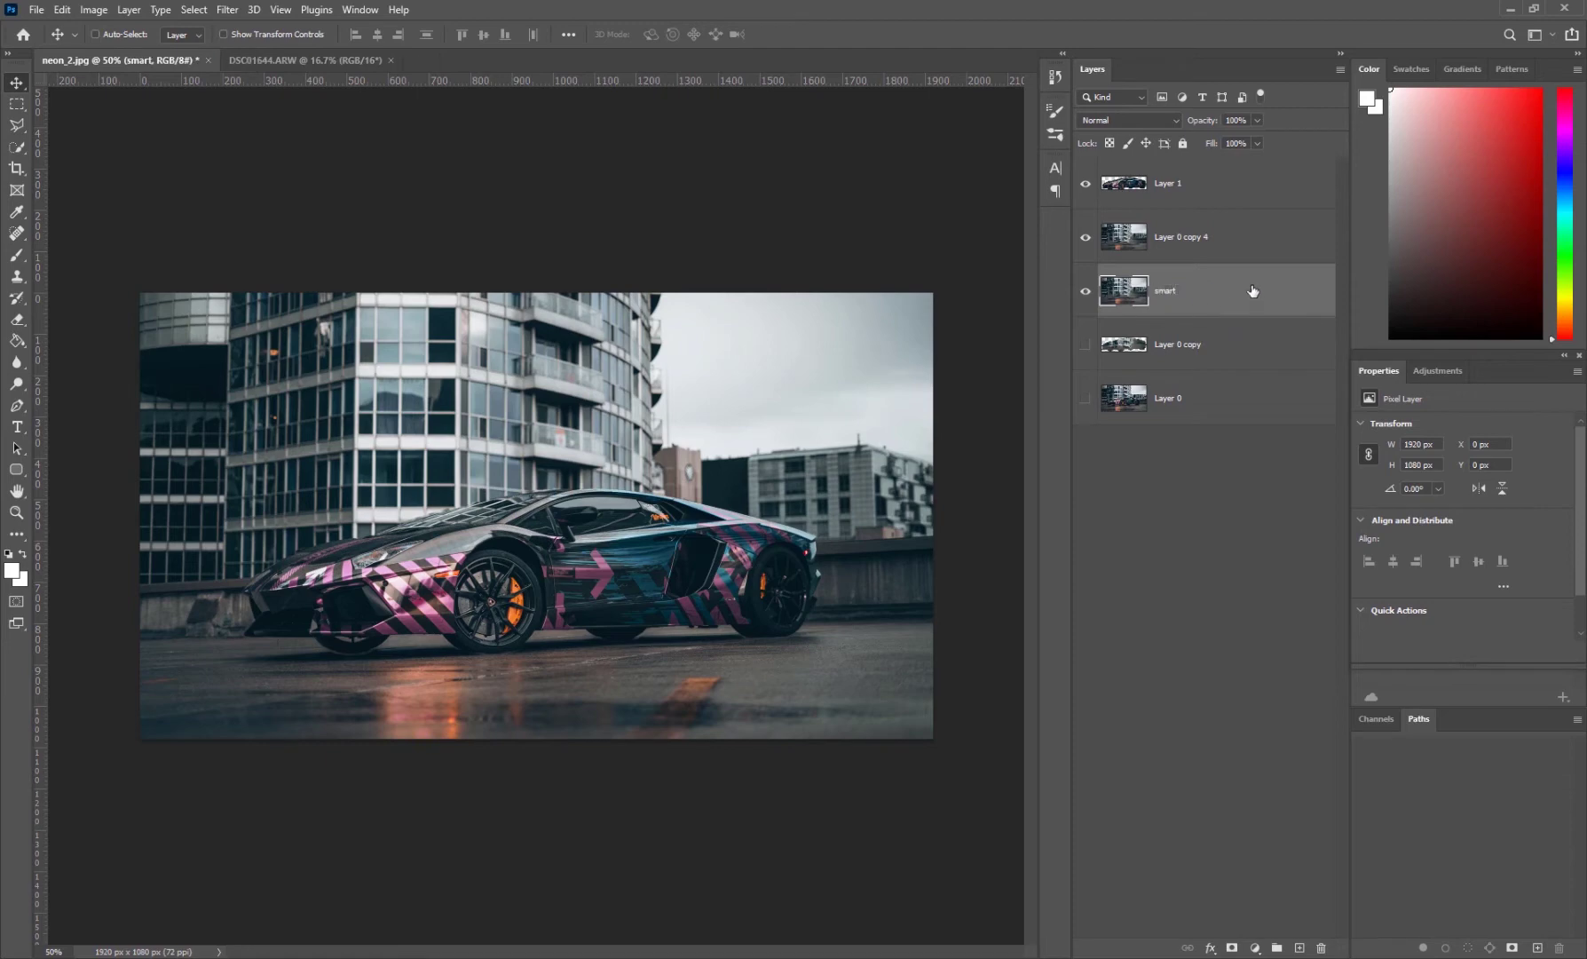
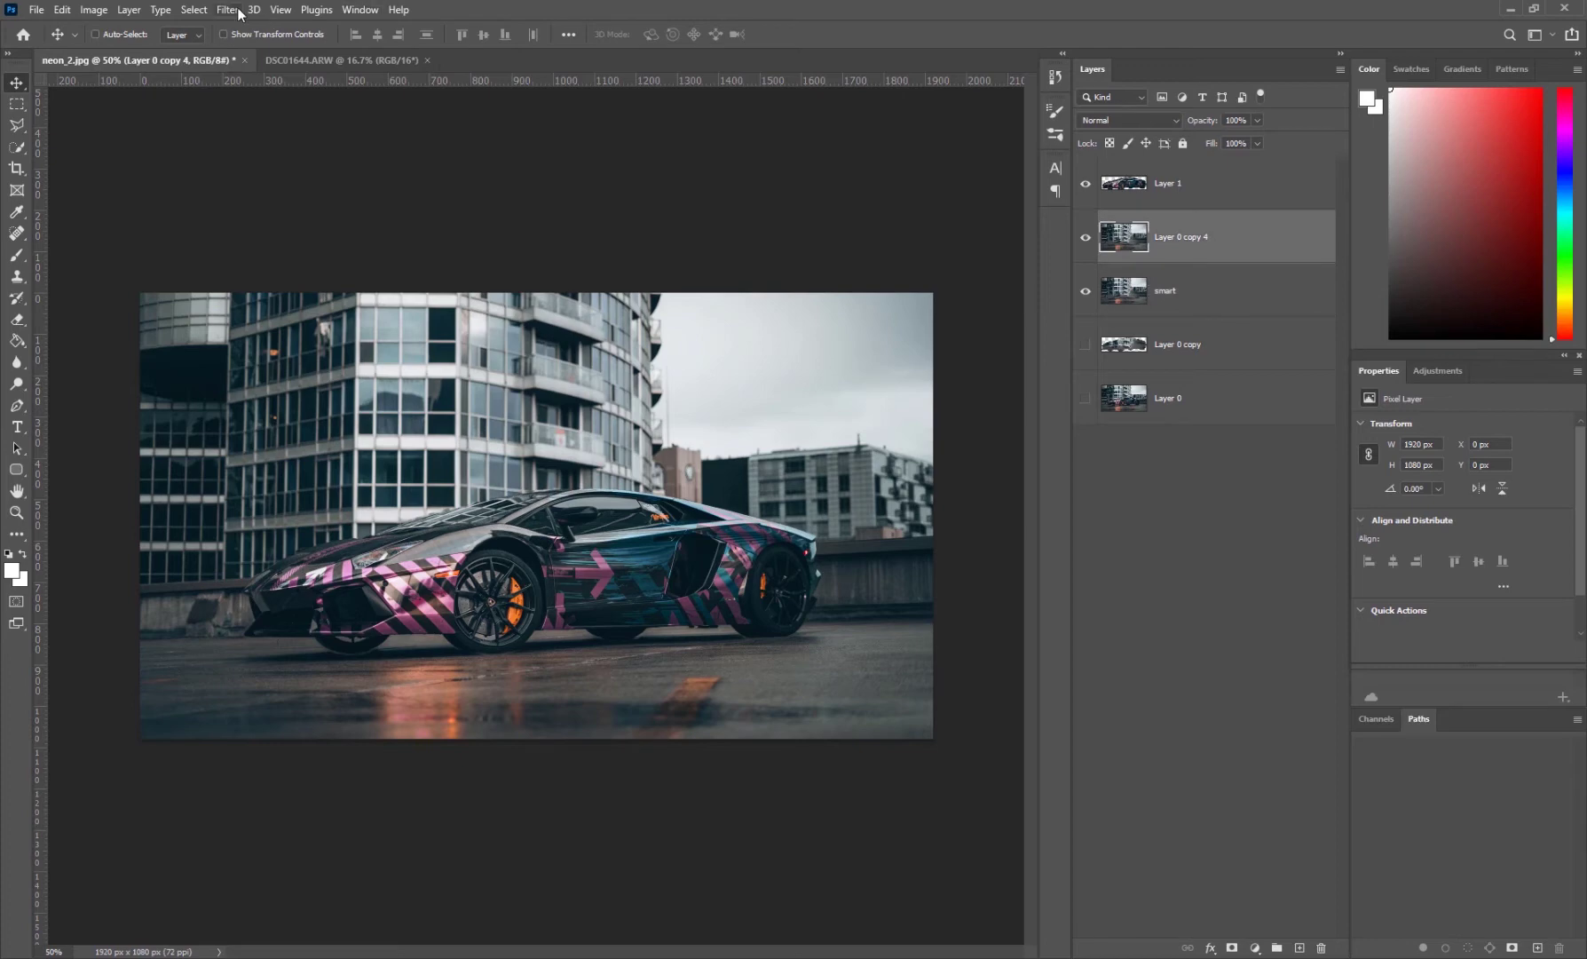
- Start a Path Blur on Layer 0 copy 4, extending its path toward the car's rear, with 201% speed and 27% taper
mouse_move(328, 238)
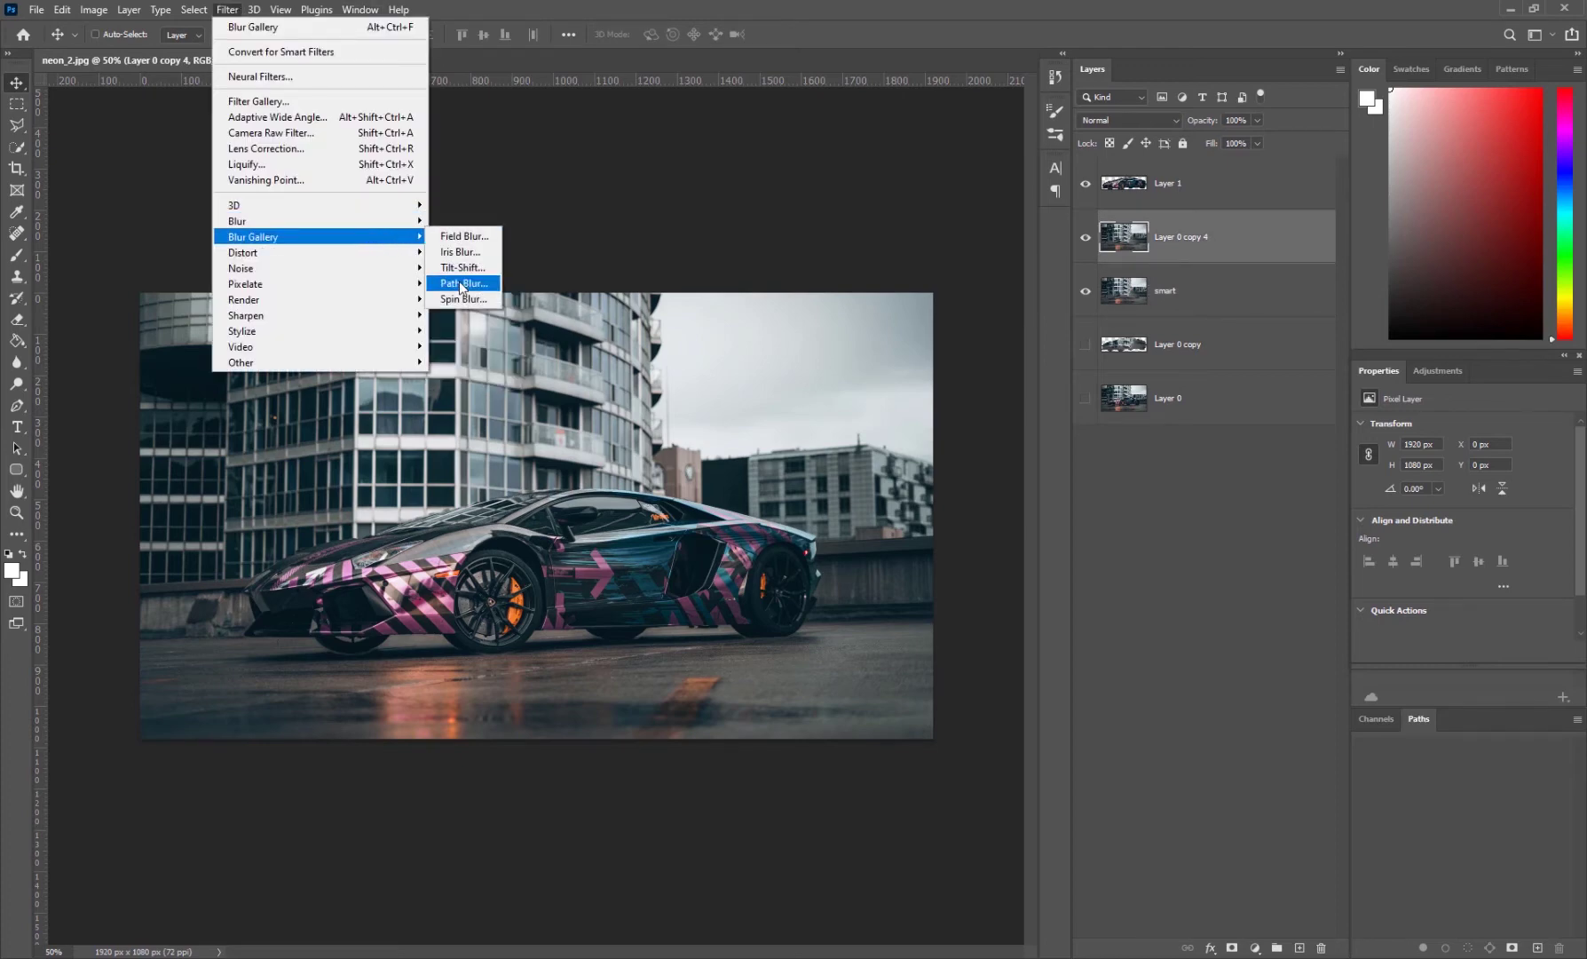
click(462, 283)
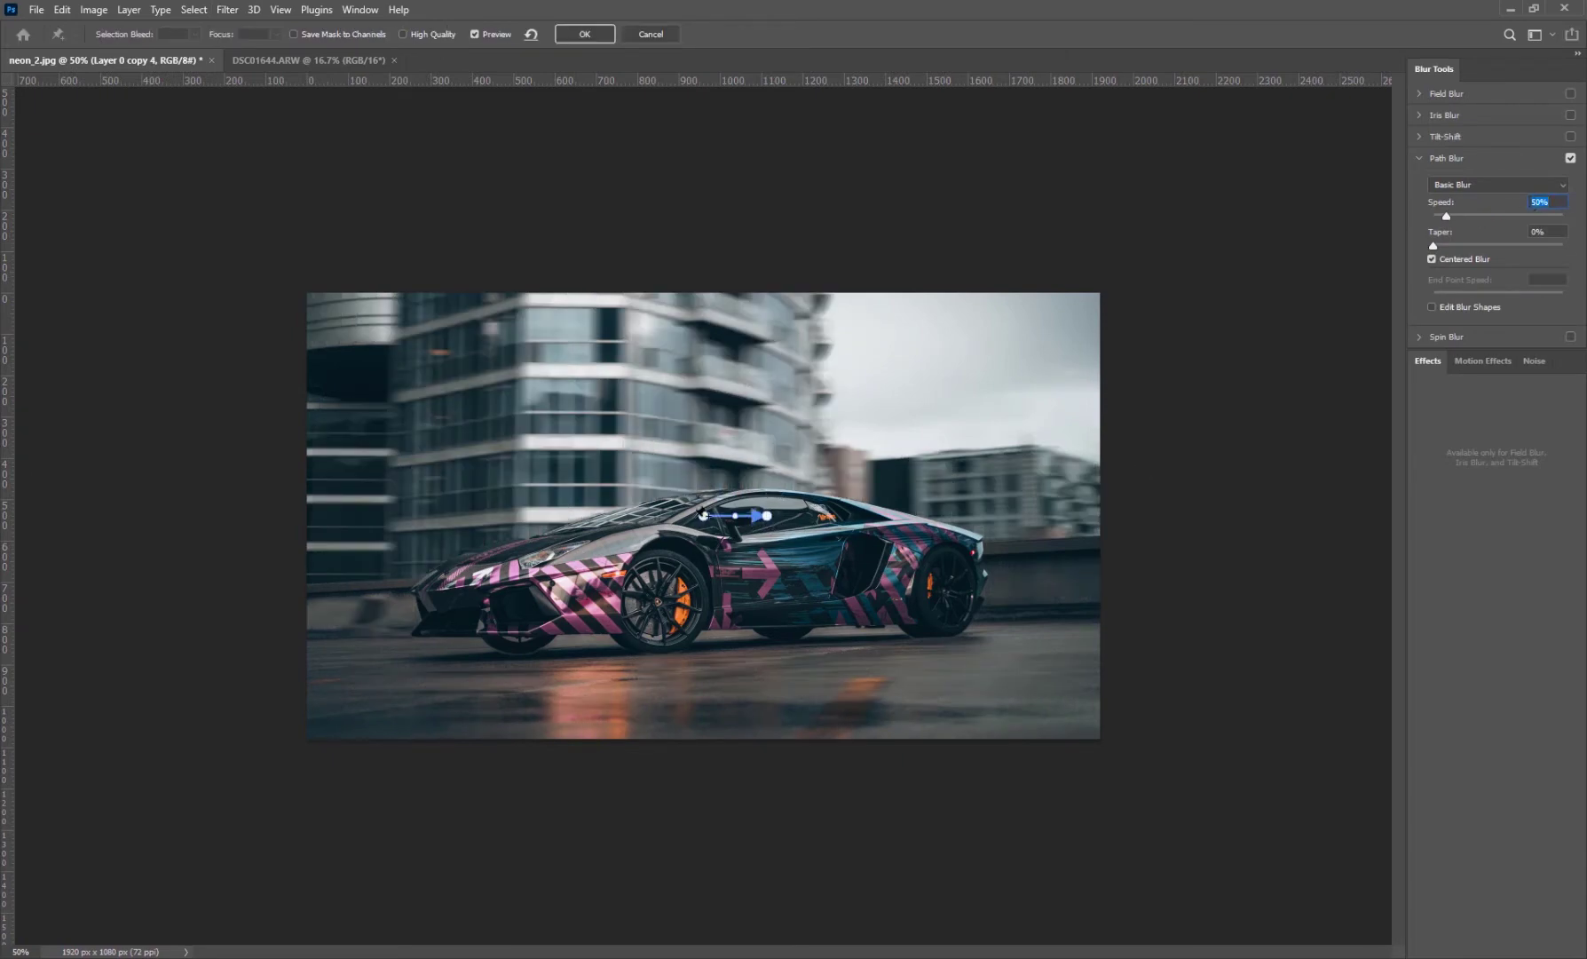
drag(767, 517, 897, 509)
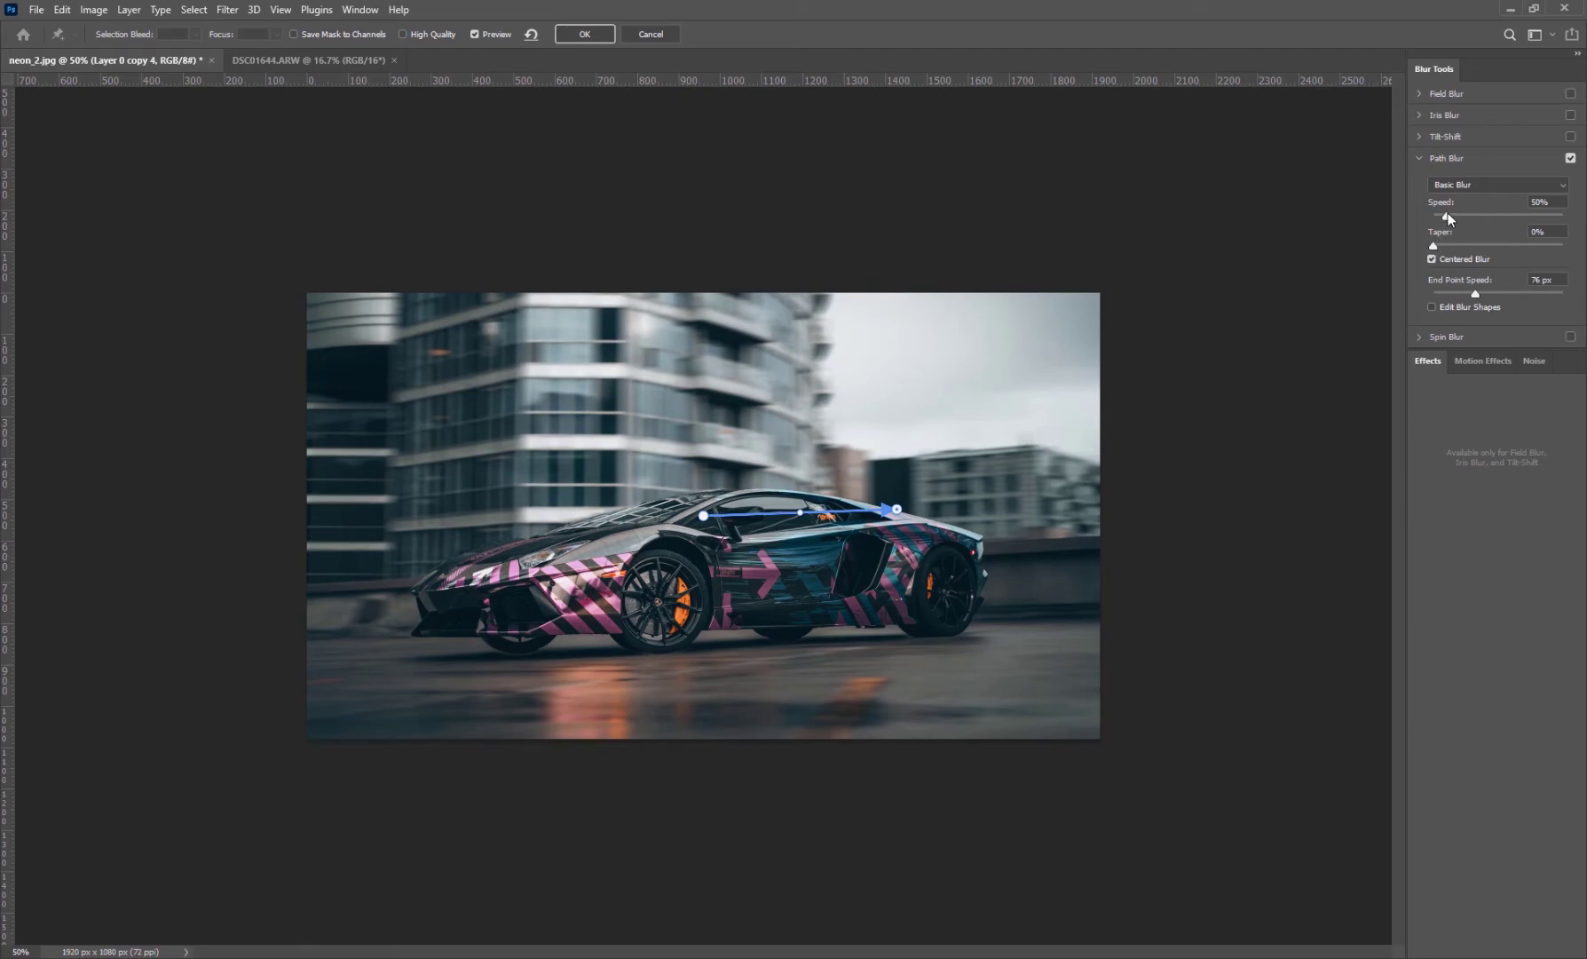
drag(1446, 216, 1485, 217)
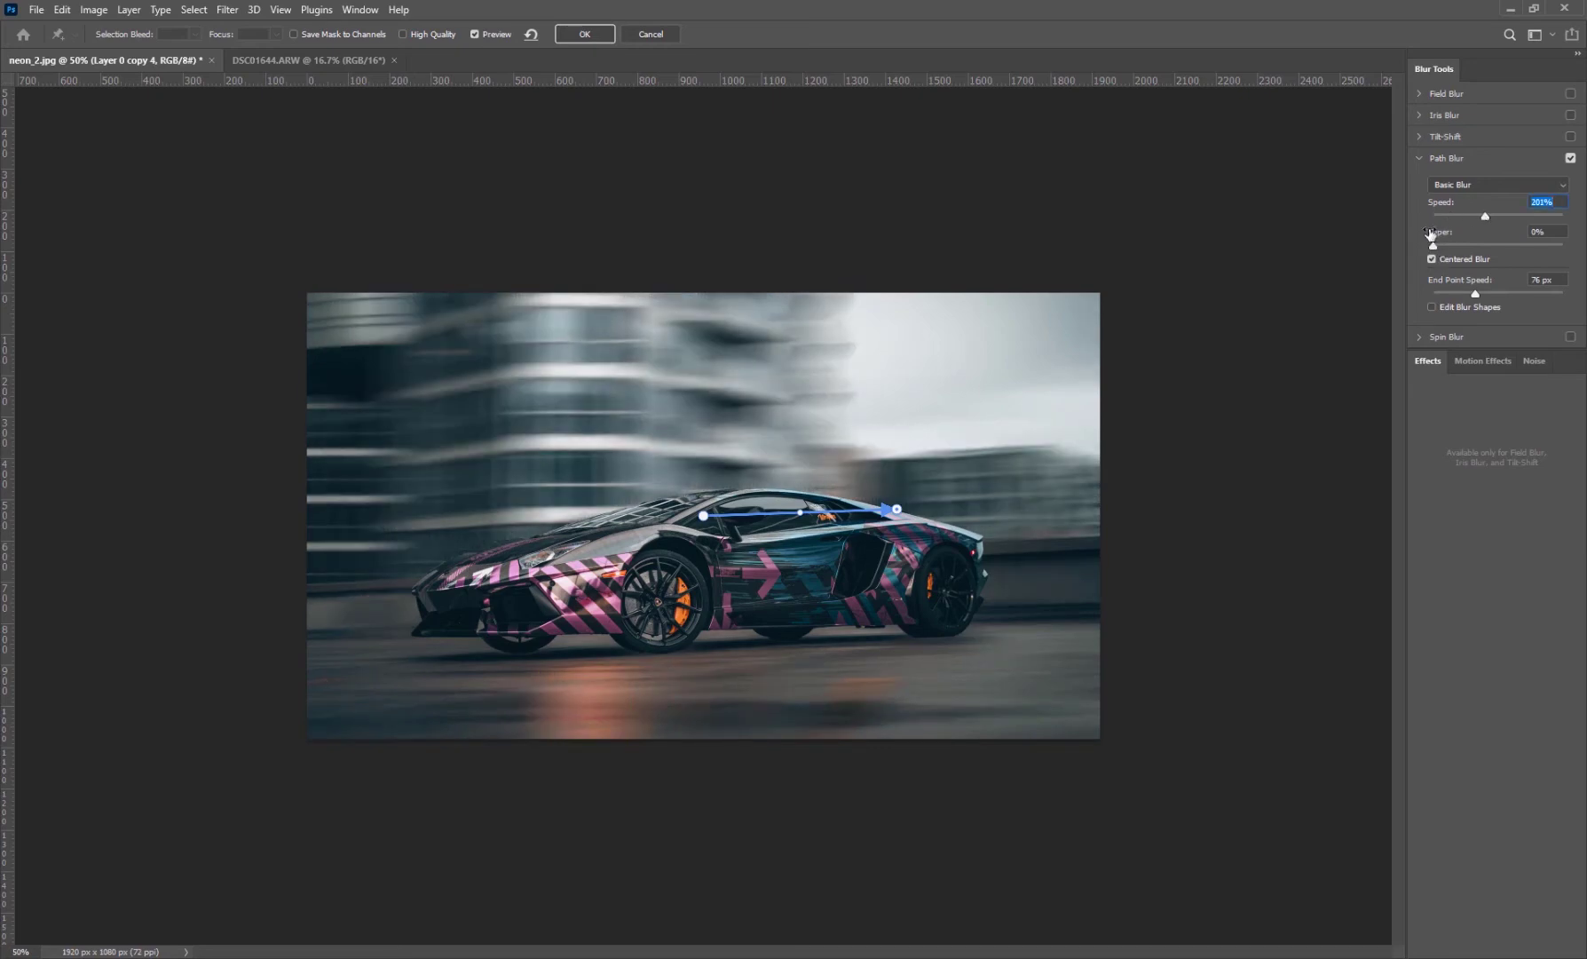
drag(1433, 245, 1518, 246)
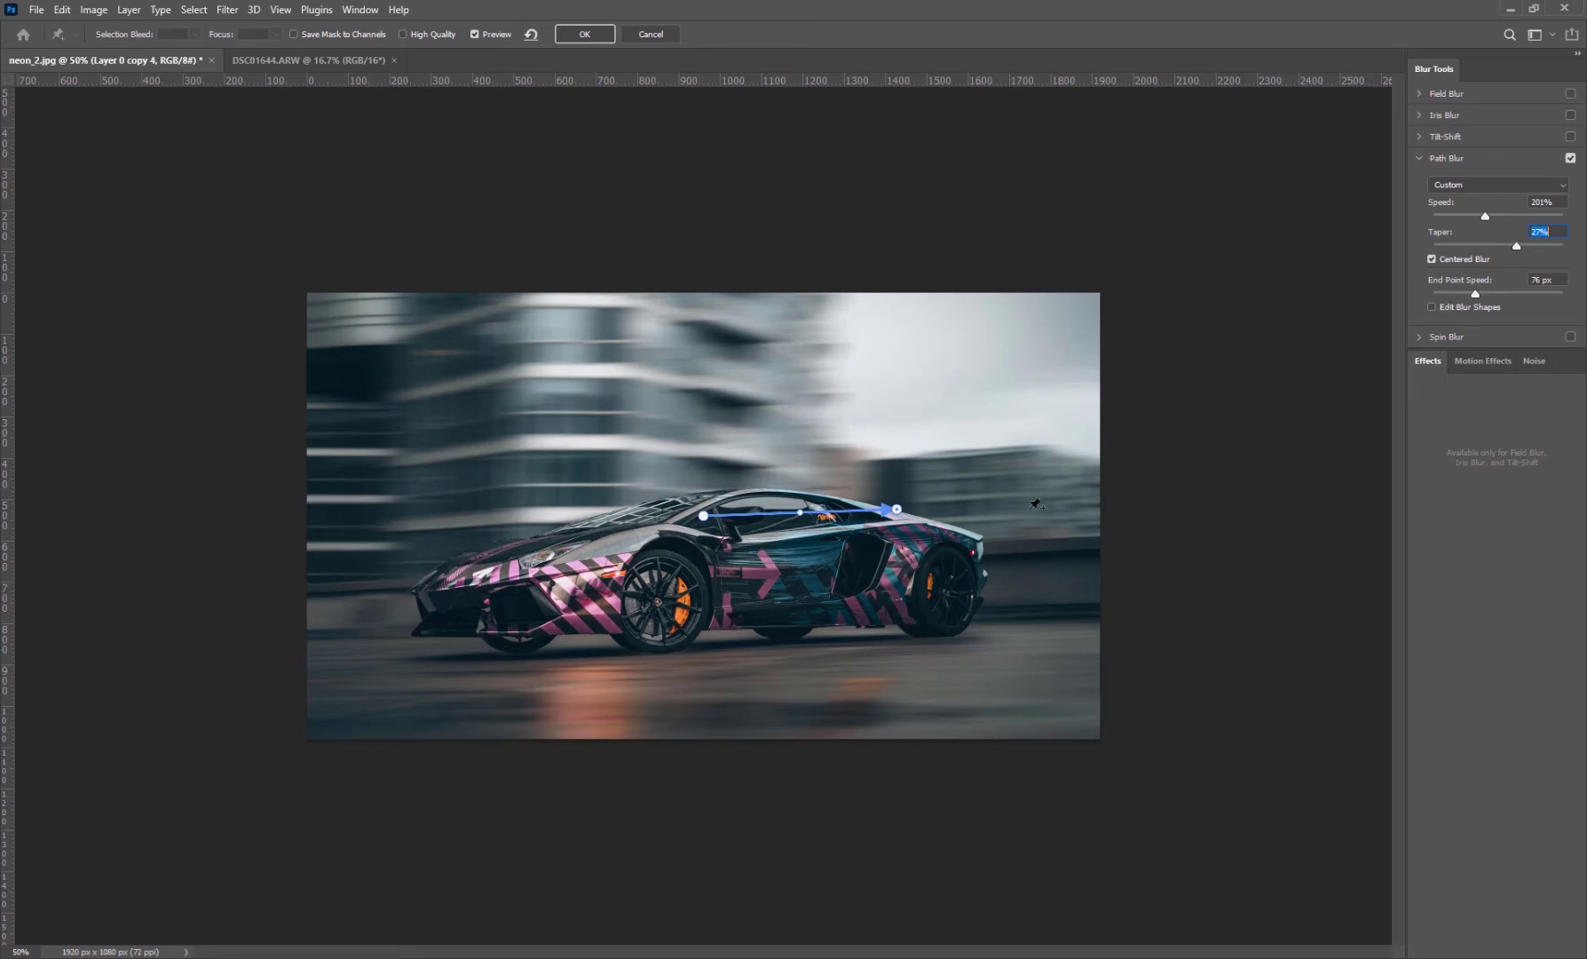
- Try the path blur without Centered Blur, with a 44 px end point speed, and with Edit Blur Shapes enabled
click(1428, 259)
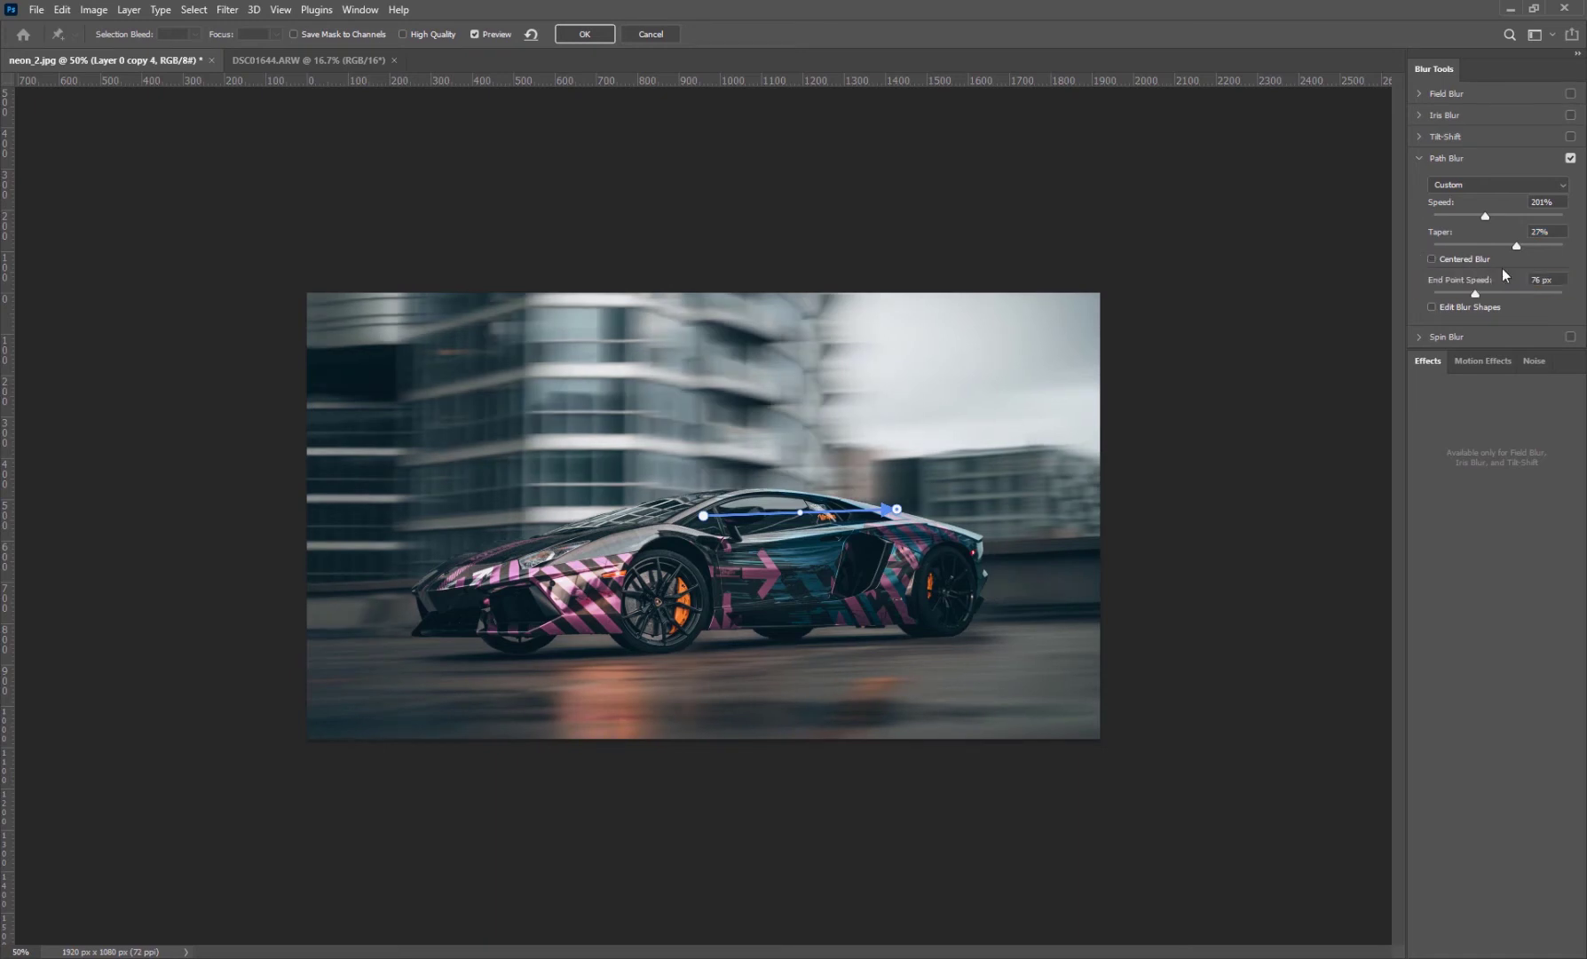
click(1430, 259)
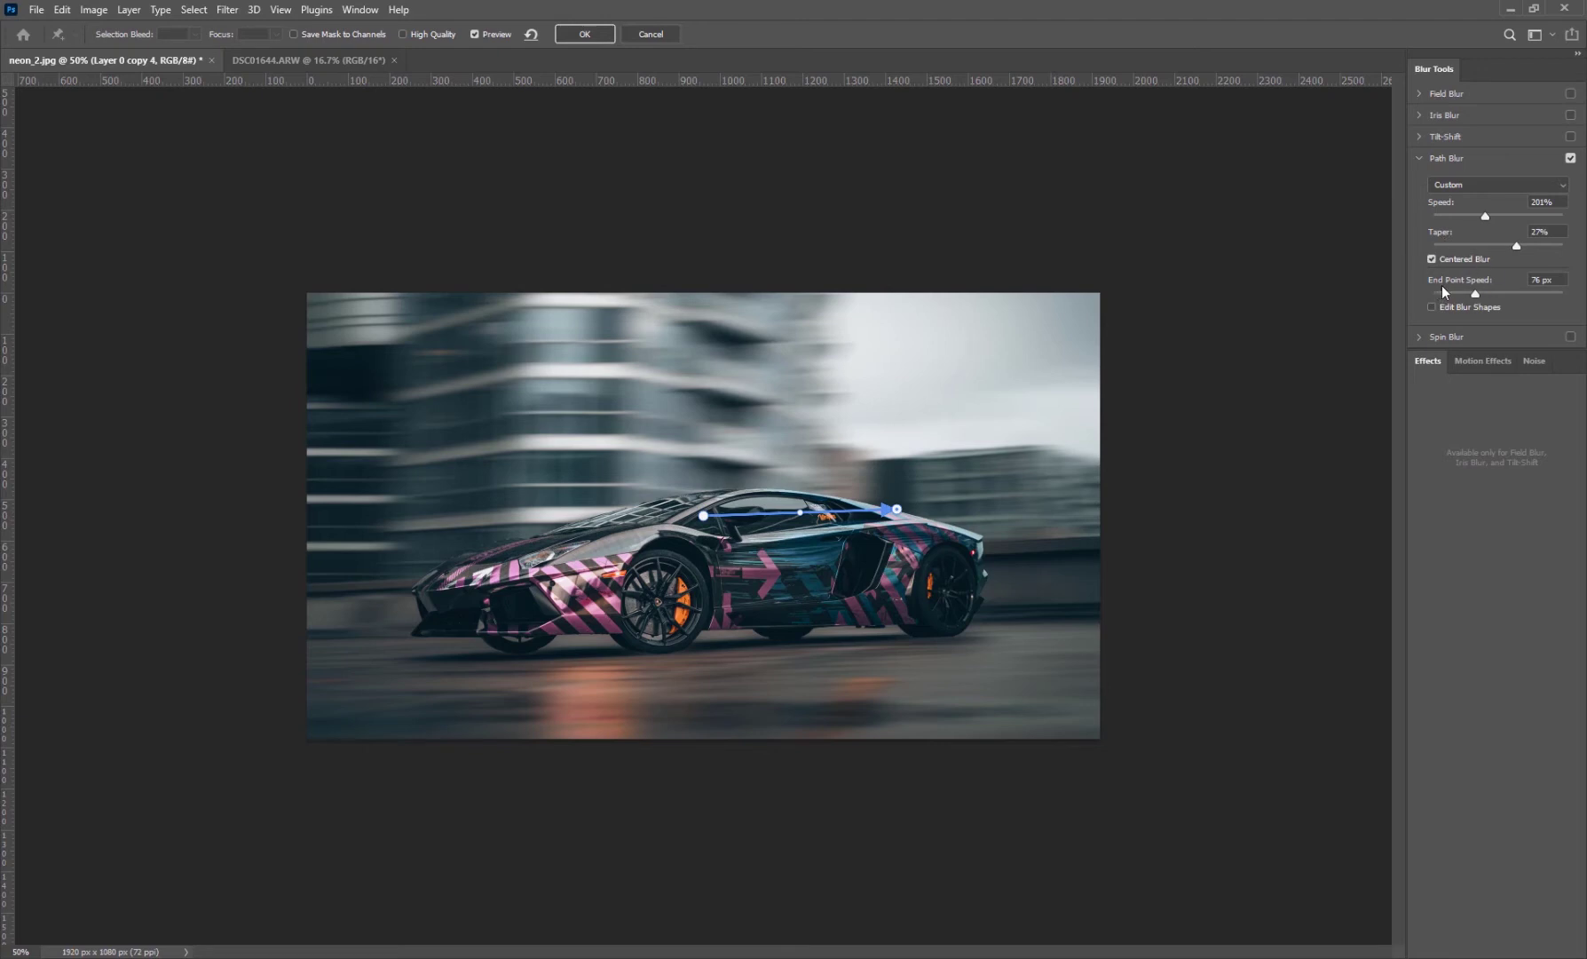
mouse_move(1484, 295)
mouse_down()
mouse_move(1542, 295)
mouse_move(1449, 289)
mouse_move(1491, 292)
mouse_move(1472, 295)
mouse_up()
click(1547, 282)
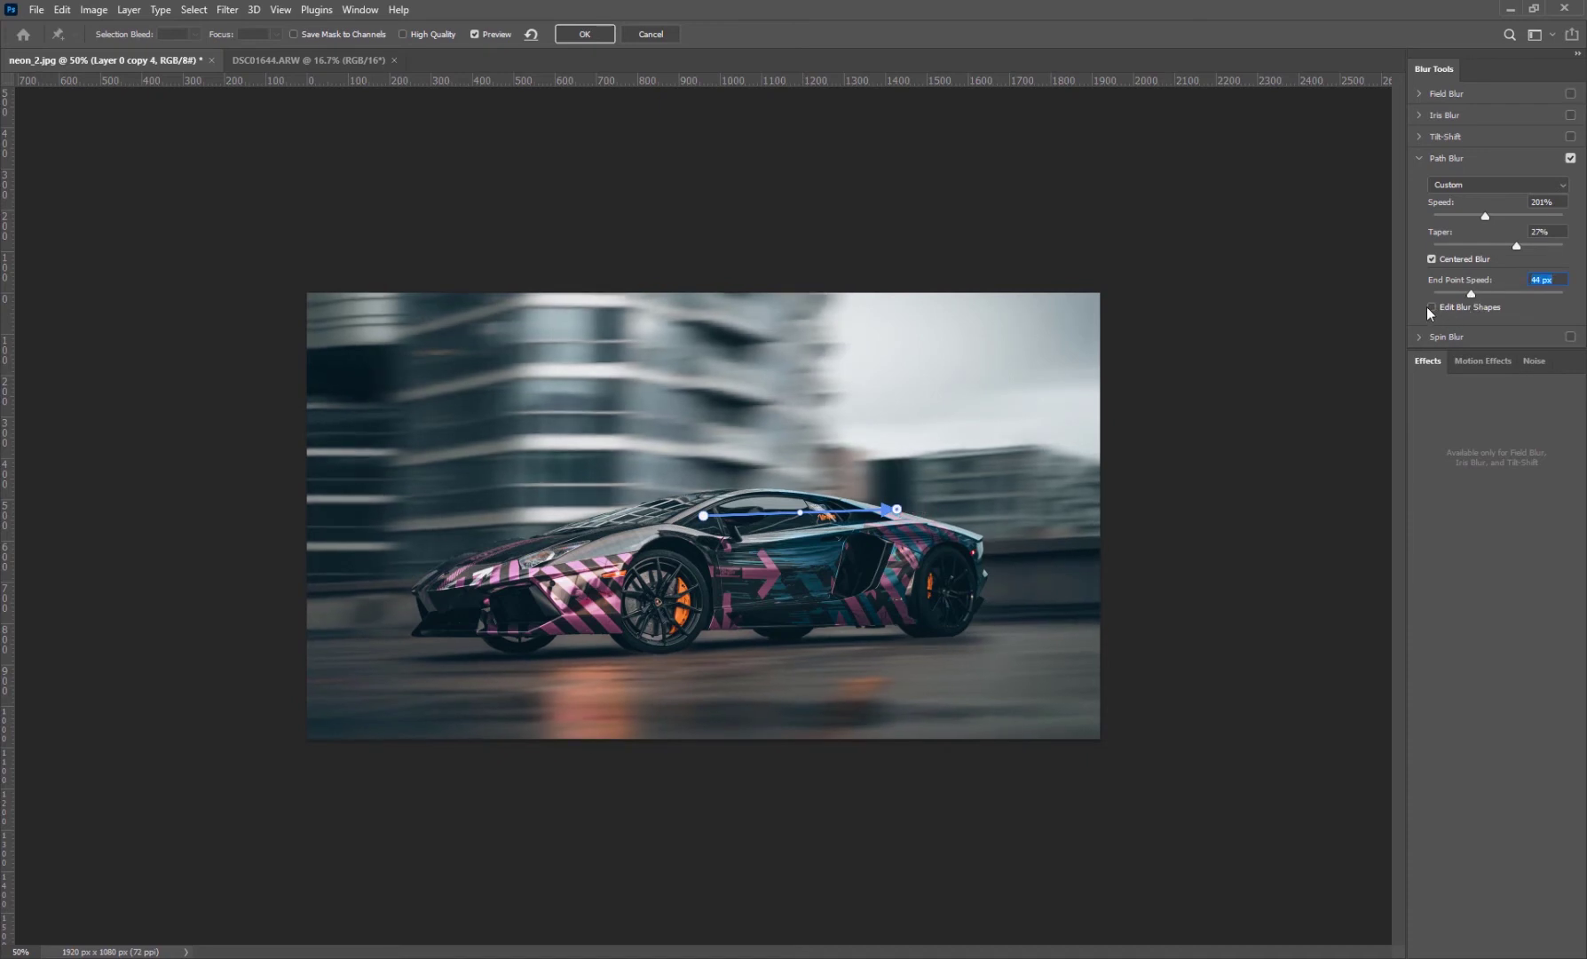
click(1431, 307)
click(1432, 307)
- Set the path blur's end point speed to 123 px, apply the blur, and check the background by toggling Layer 1
drag(1465, 292, 1482, 292)
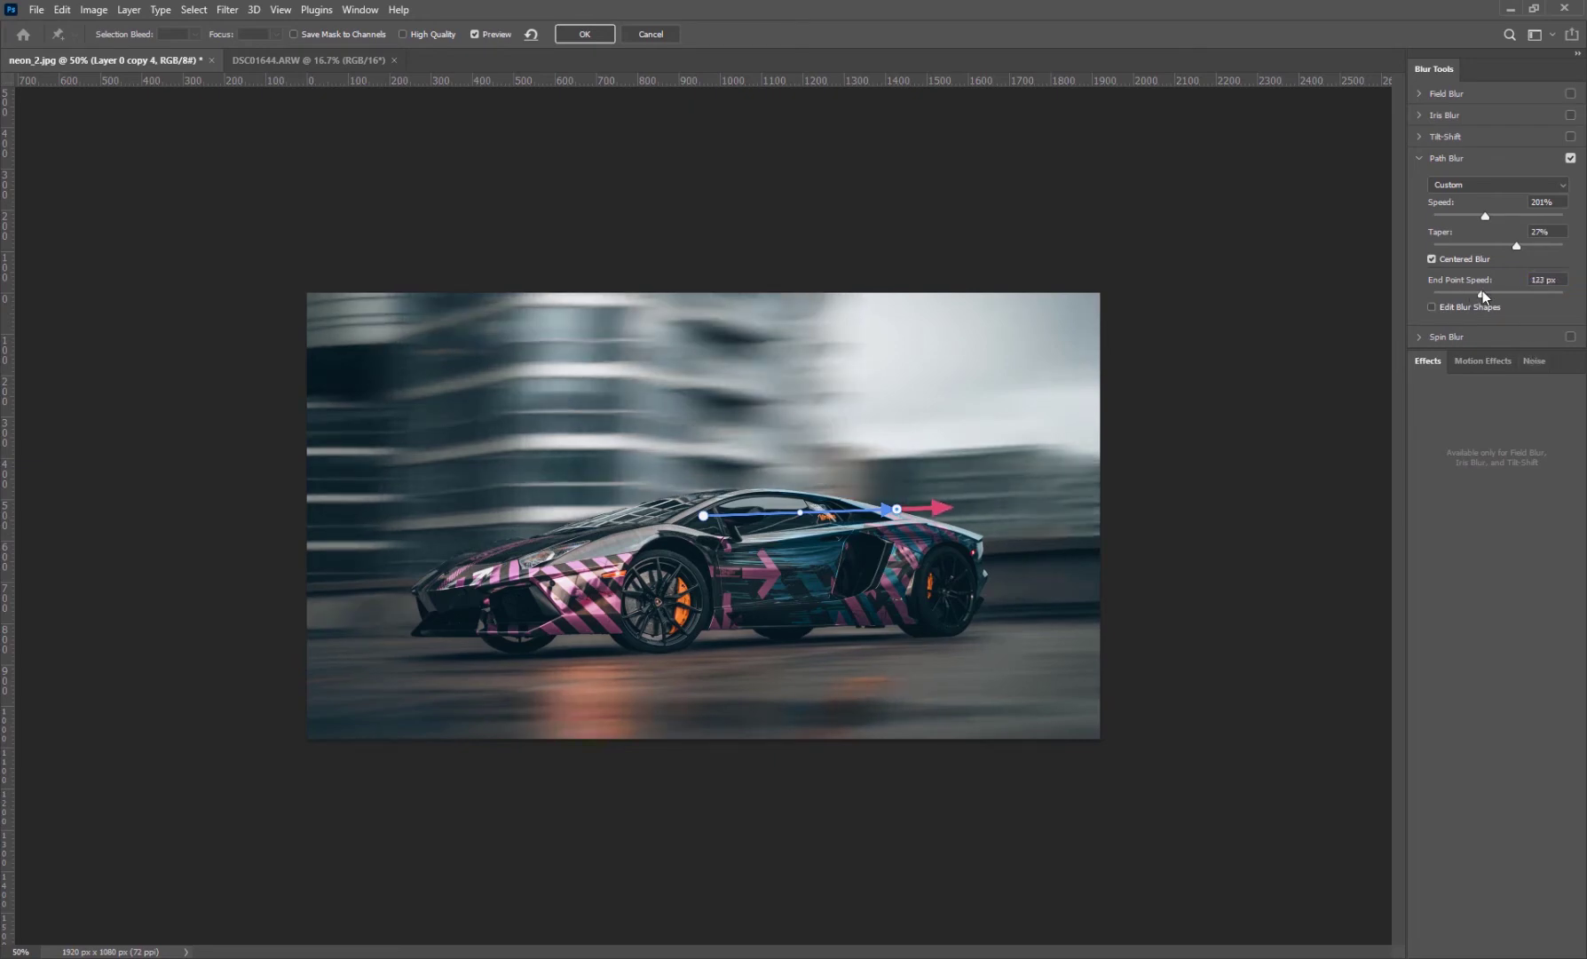
click(1483, 291)
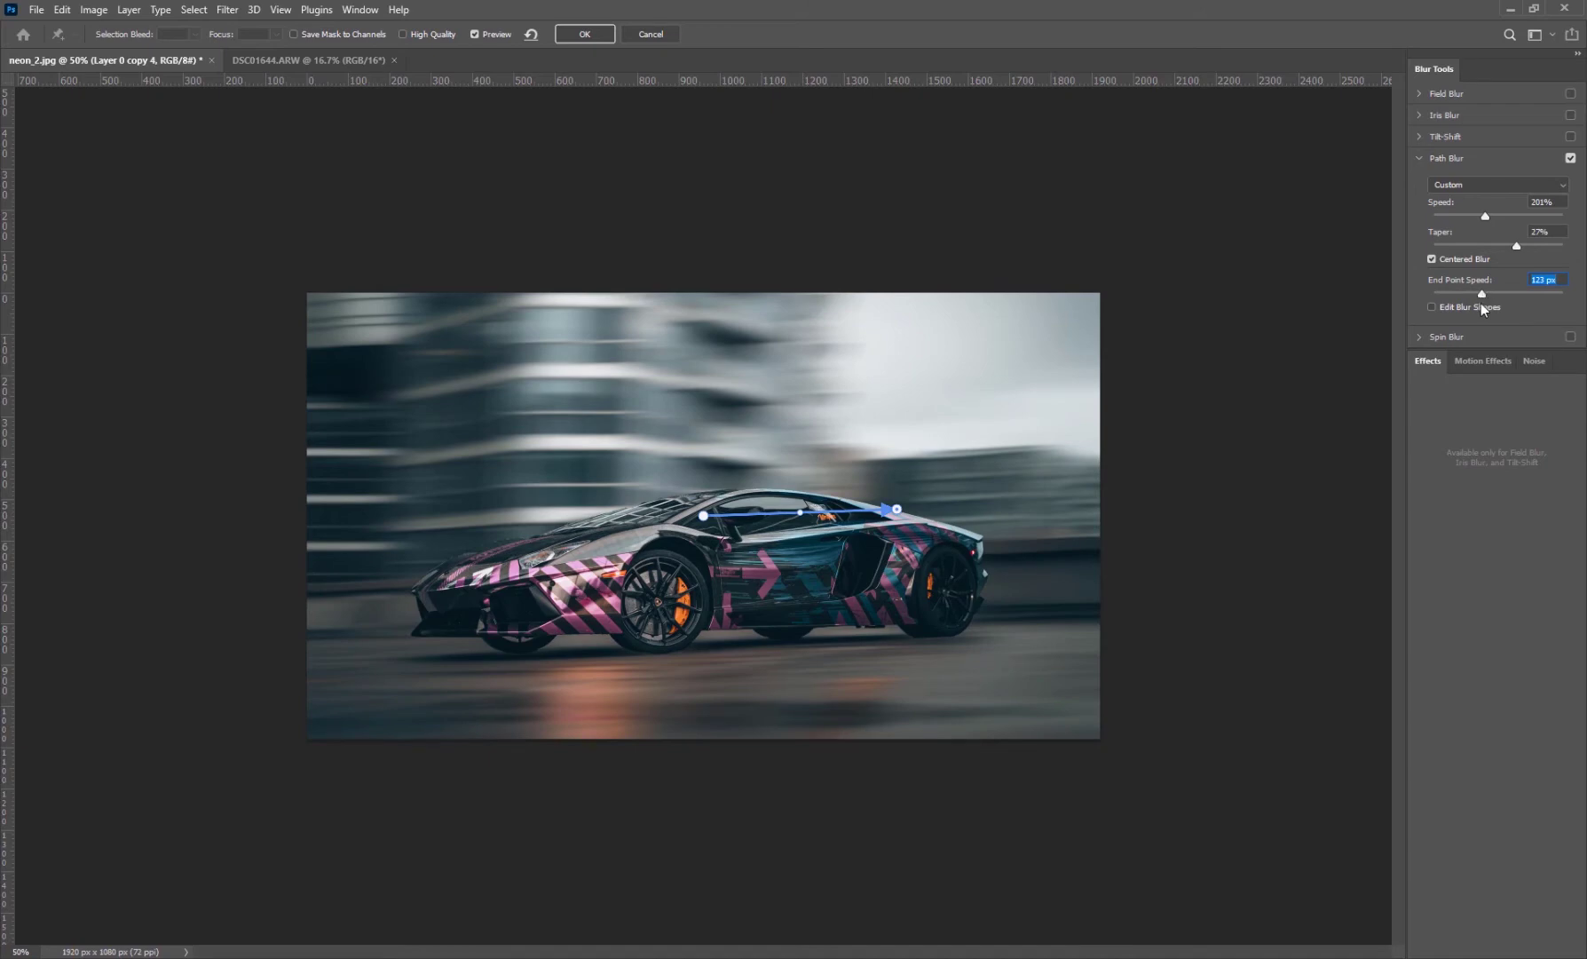
click(586, 35)
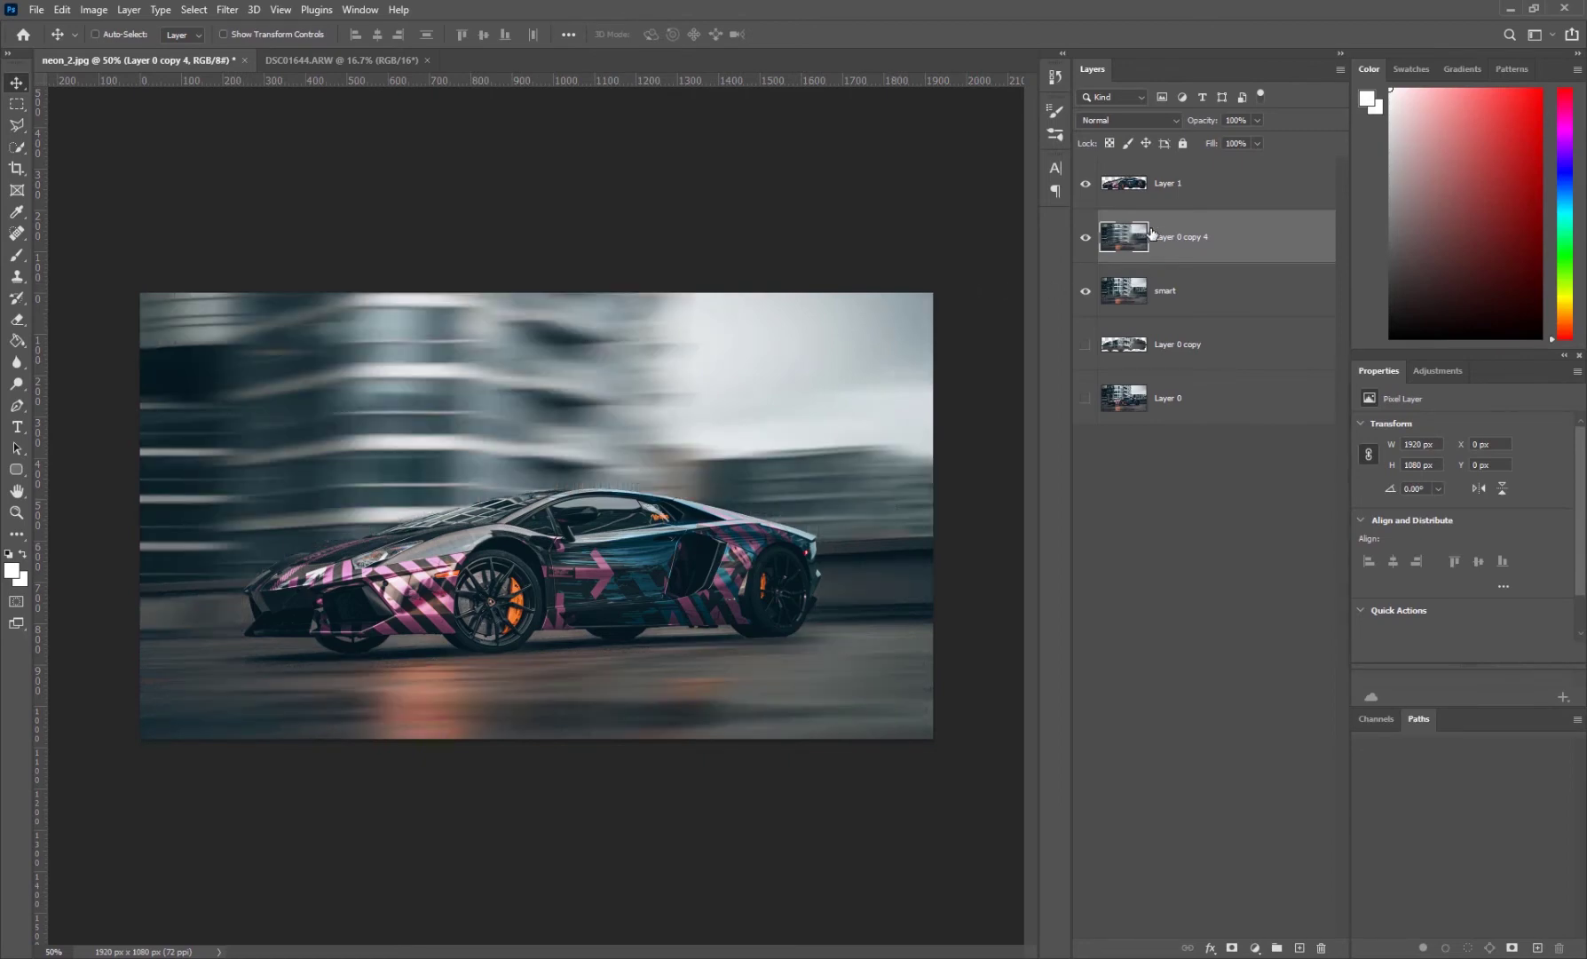
click(1086, 184)
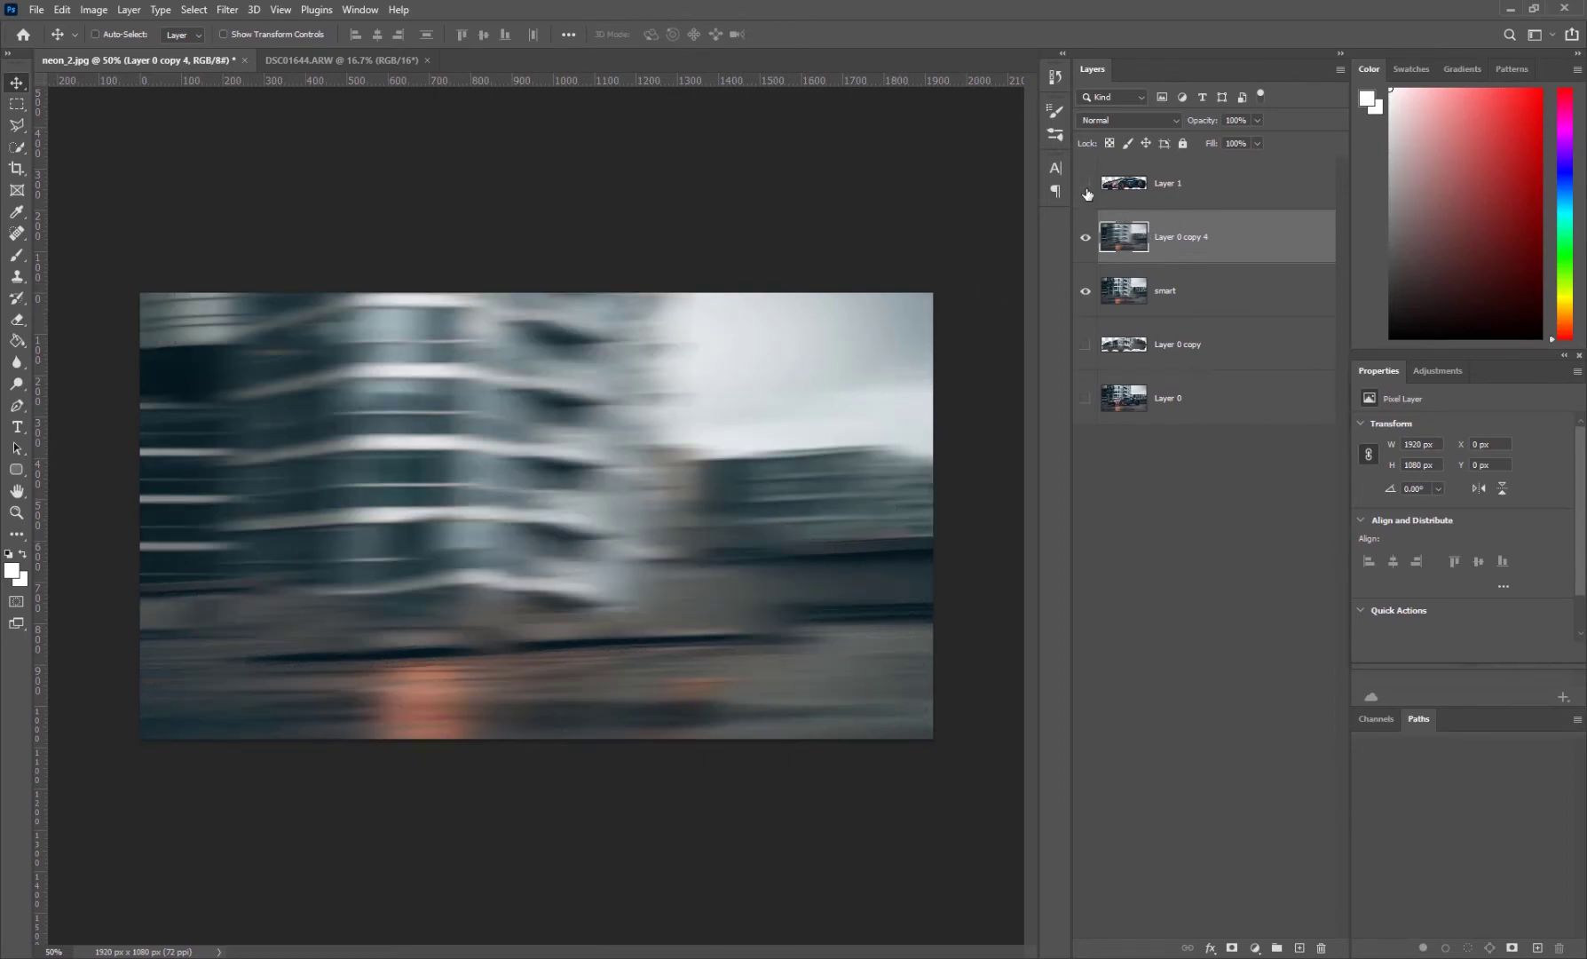
click(1086, 185)
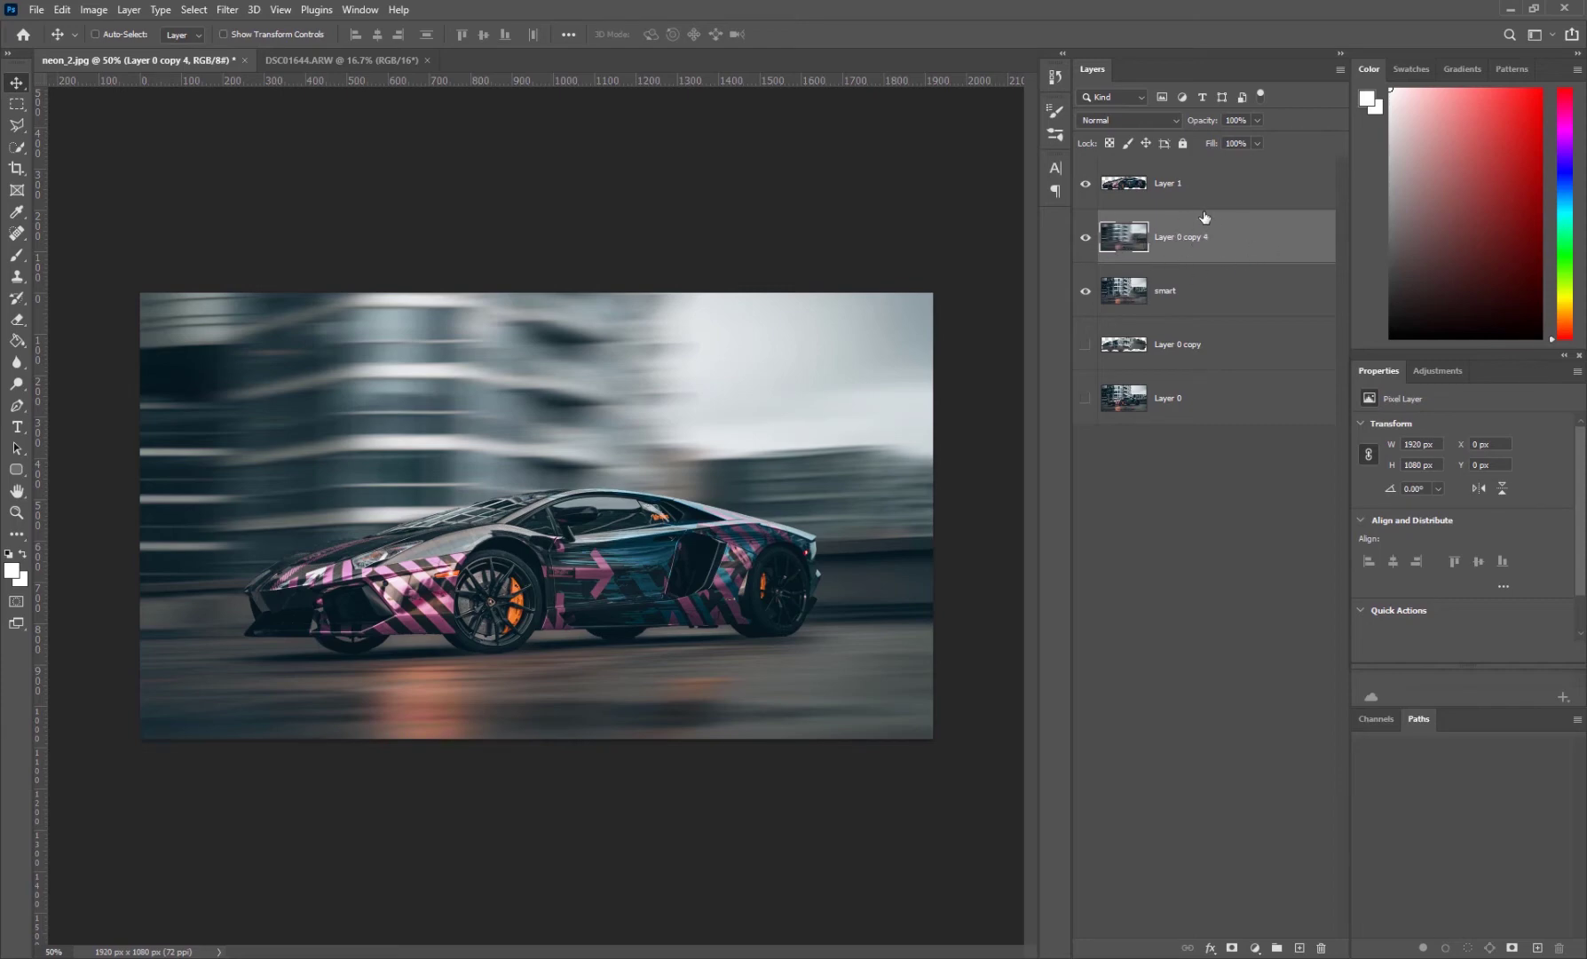
- Hide Layer 0 copy 4 and convert the smart layer to a Smart Object
click(1085, 238)
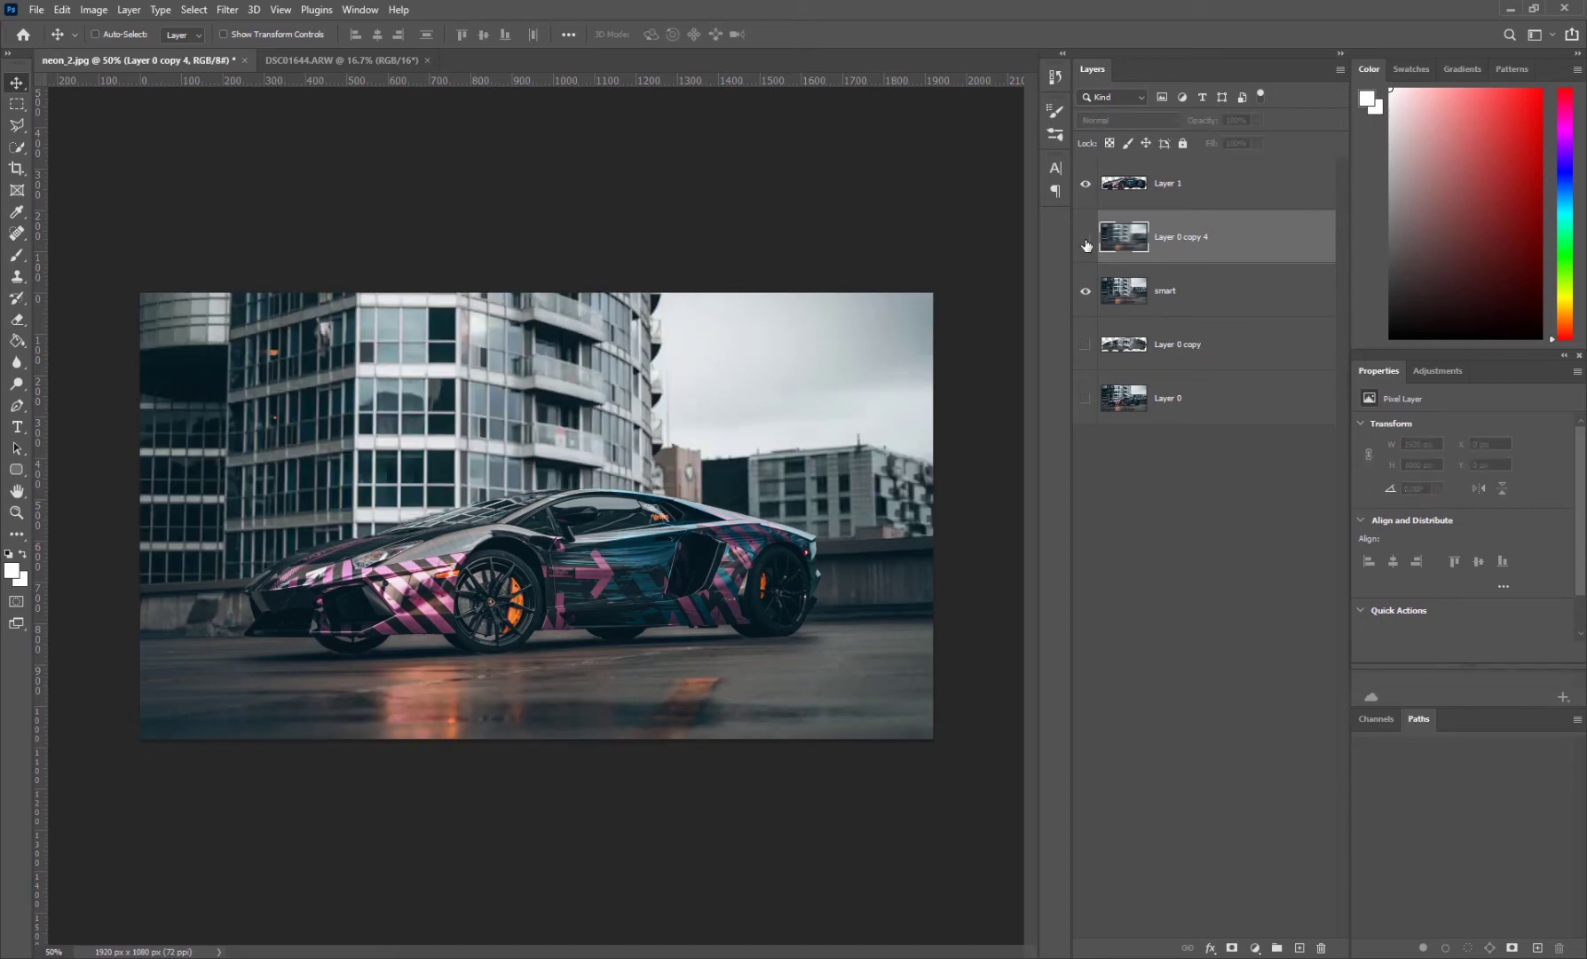
right_click(1202, 296)
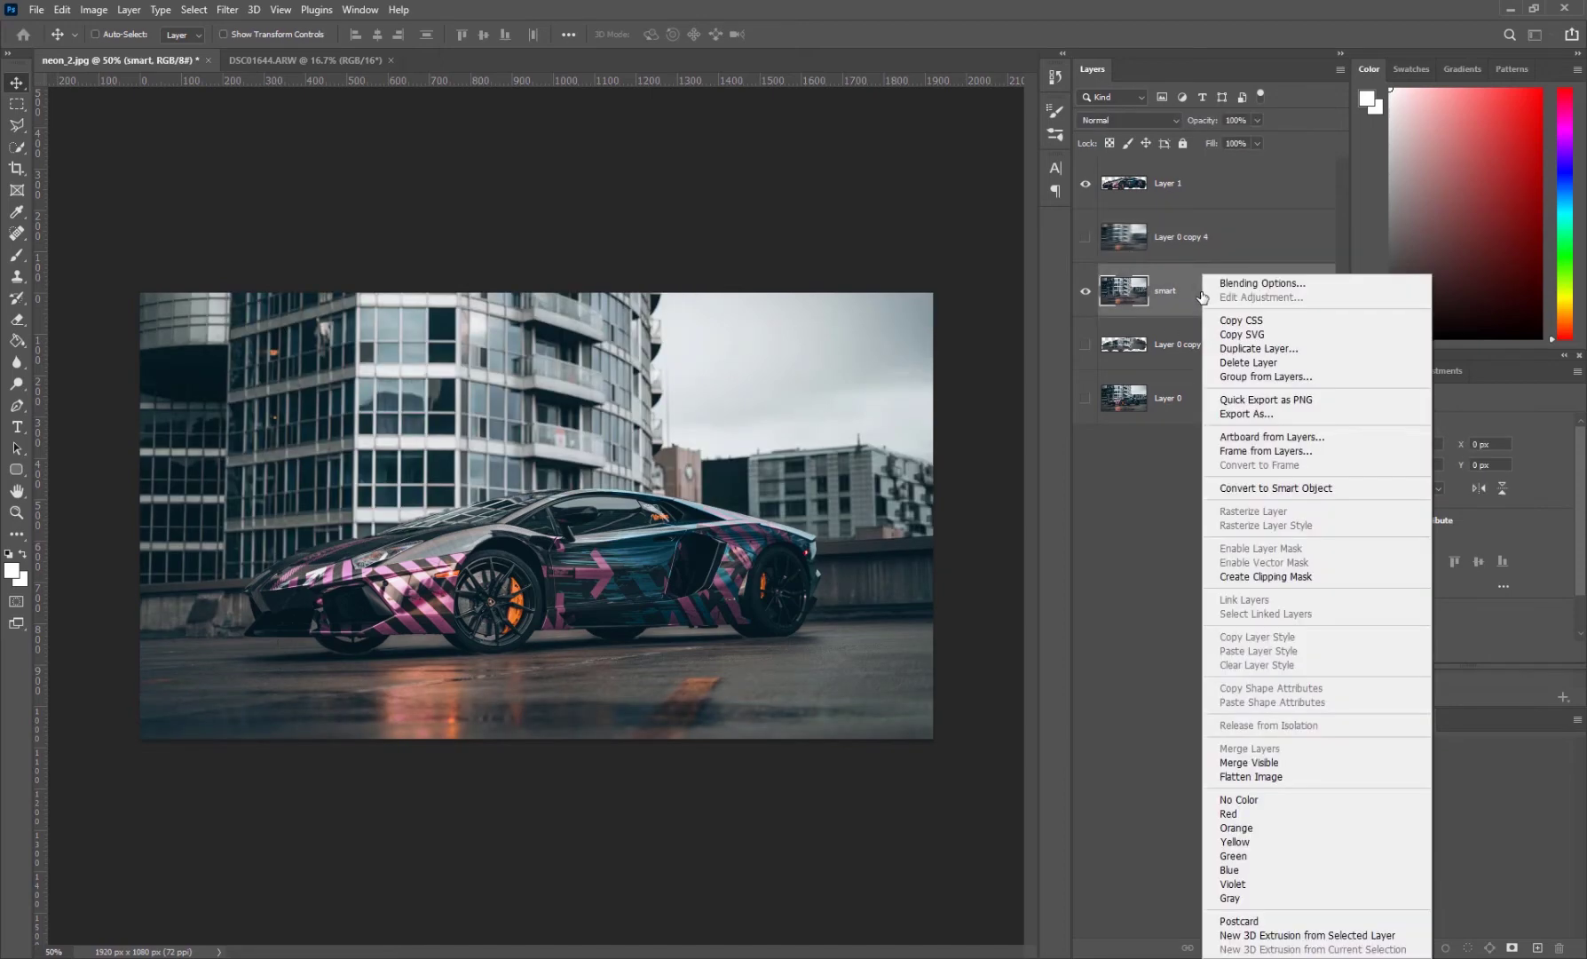
click(1314, 488)
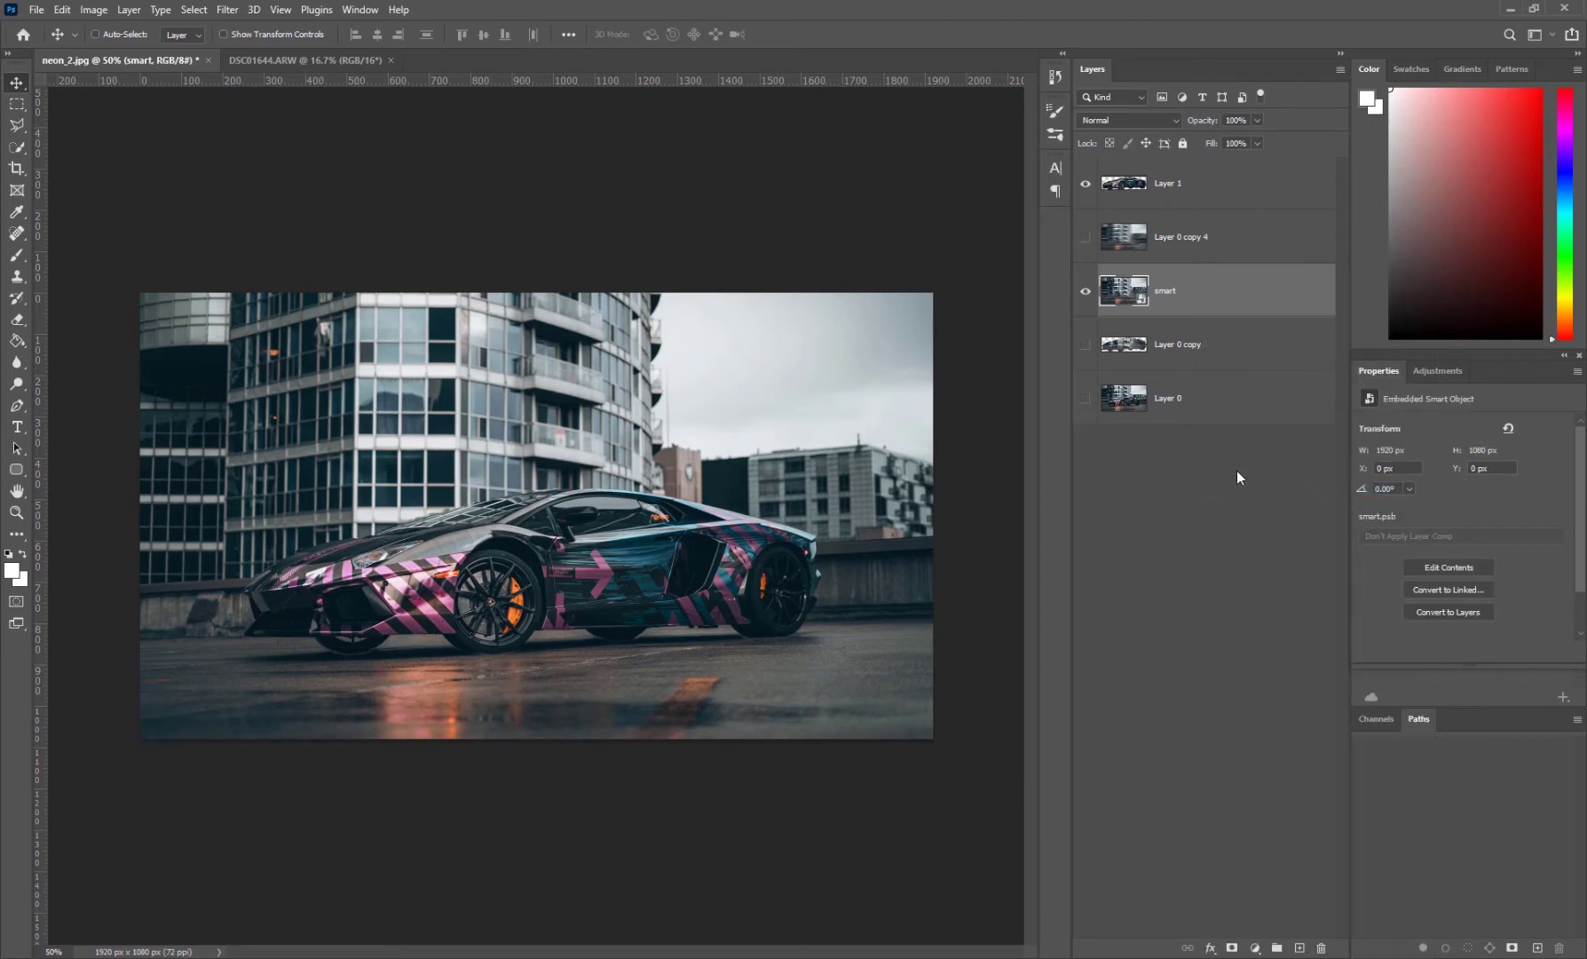
- Start a Path Blur on the smart layer with 242% speed and 27% taper, extending its path toward the car's rear
click(227, 10)
mouse_move(312, 240)
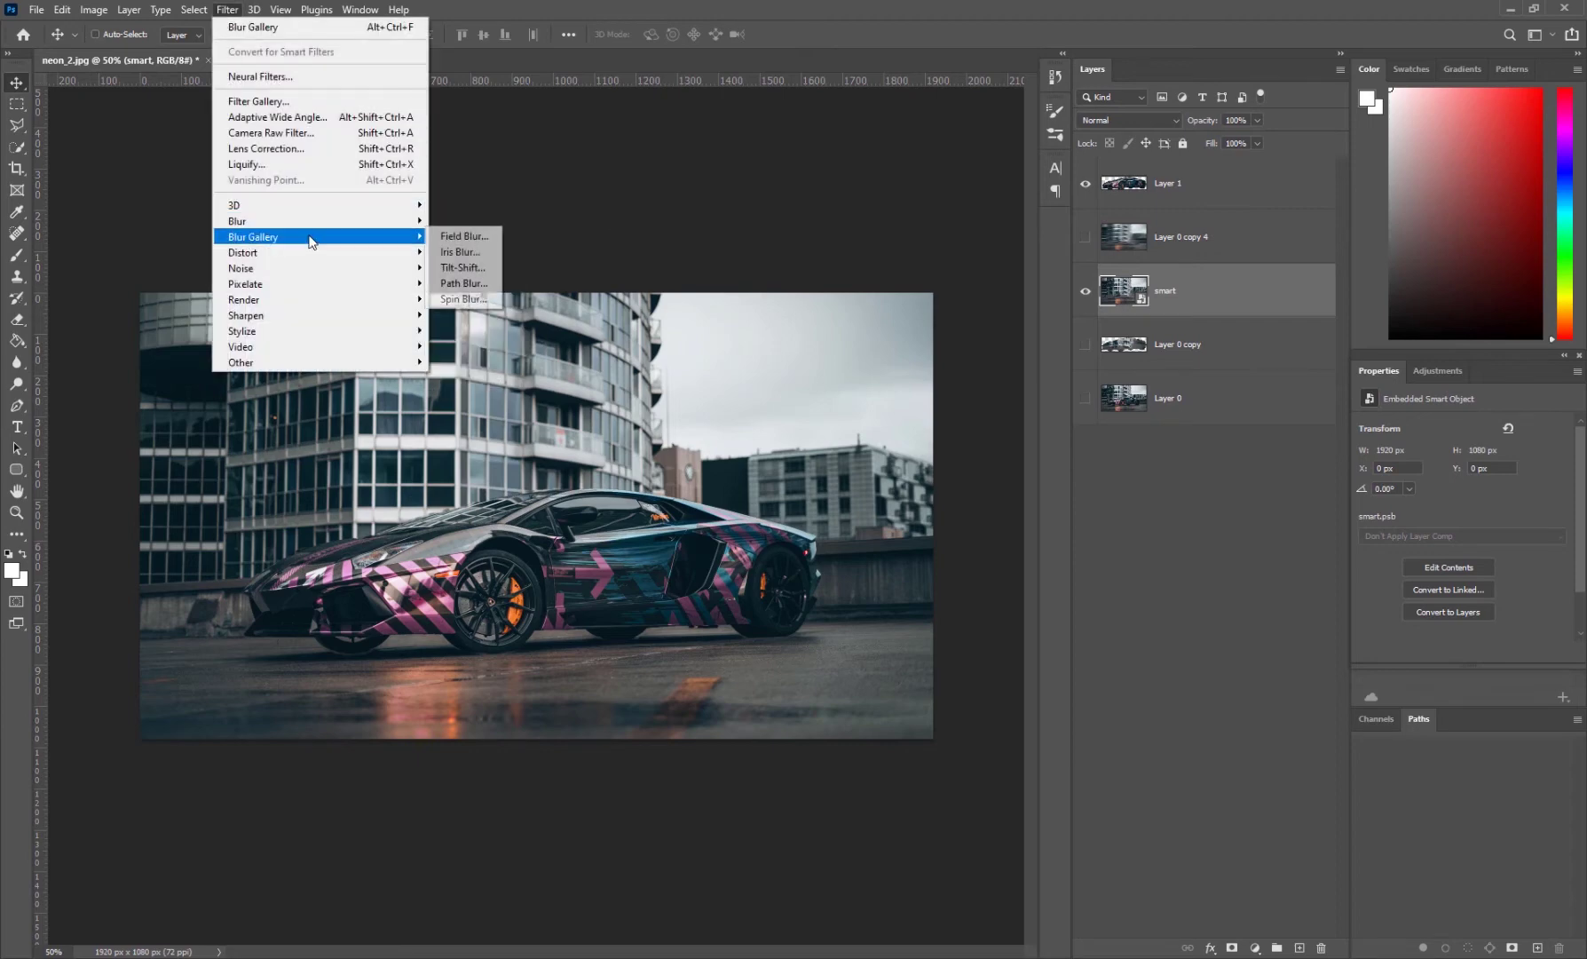
click(463, 283)
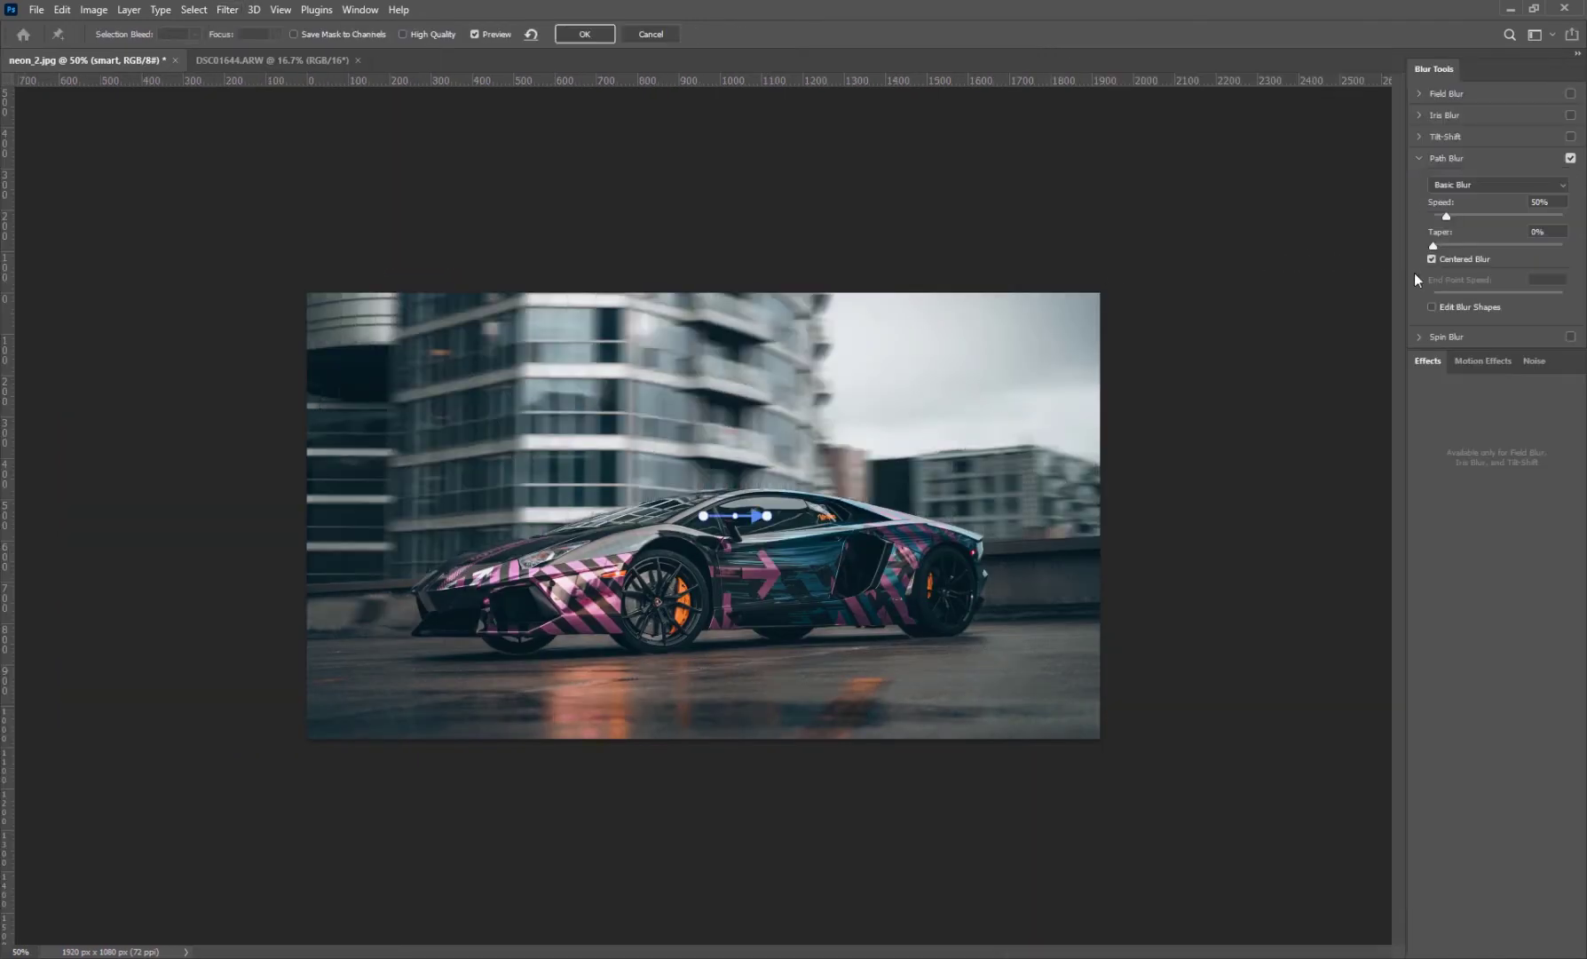
drag(1480, 214, 1507, 216)
click(1519, 246)
drag(769, 521, 894, 512)
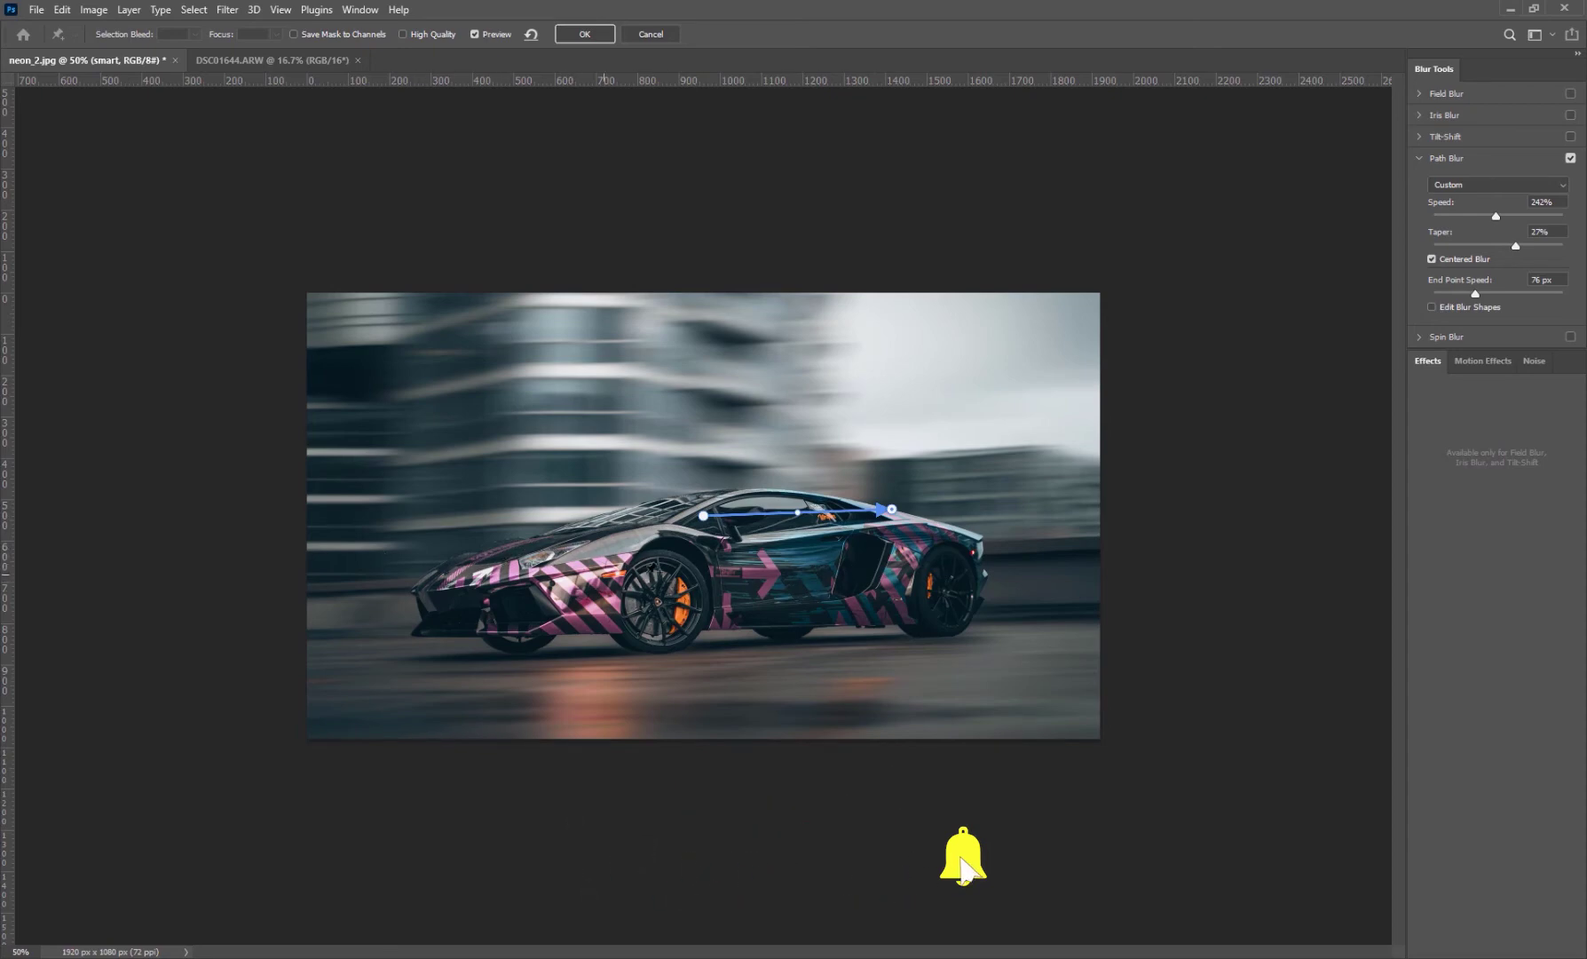
- Set the path blur's end point speed to 123 px and its speed to 146%, and apply it
drag(1479, 294, 1481, 293)
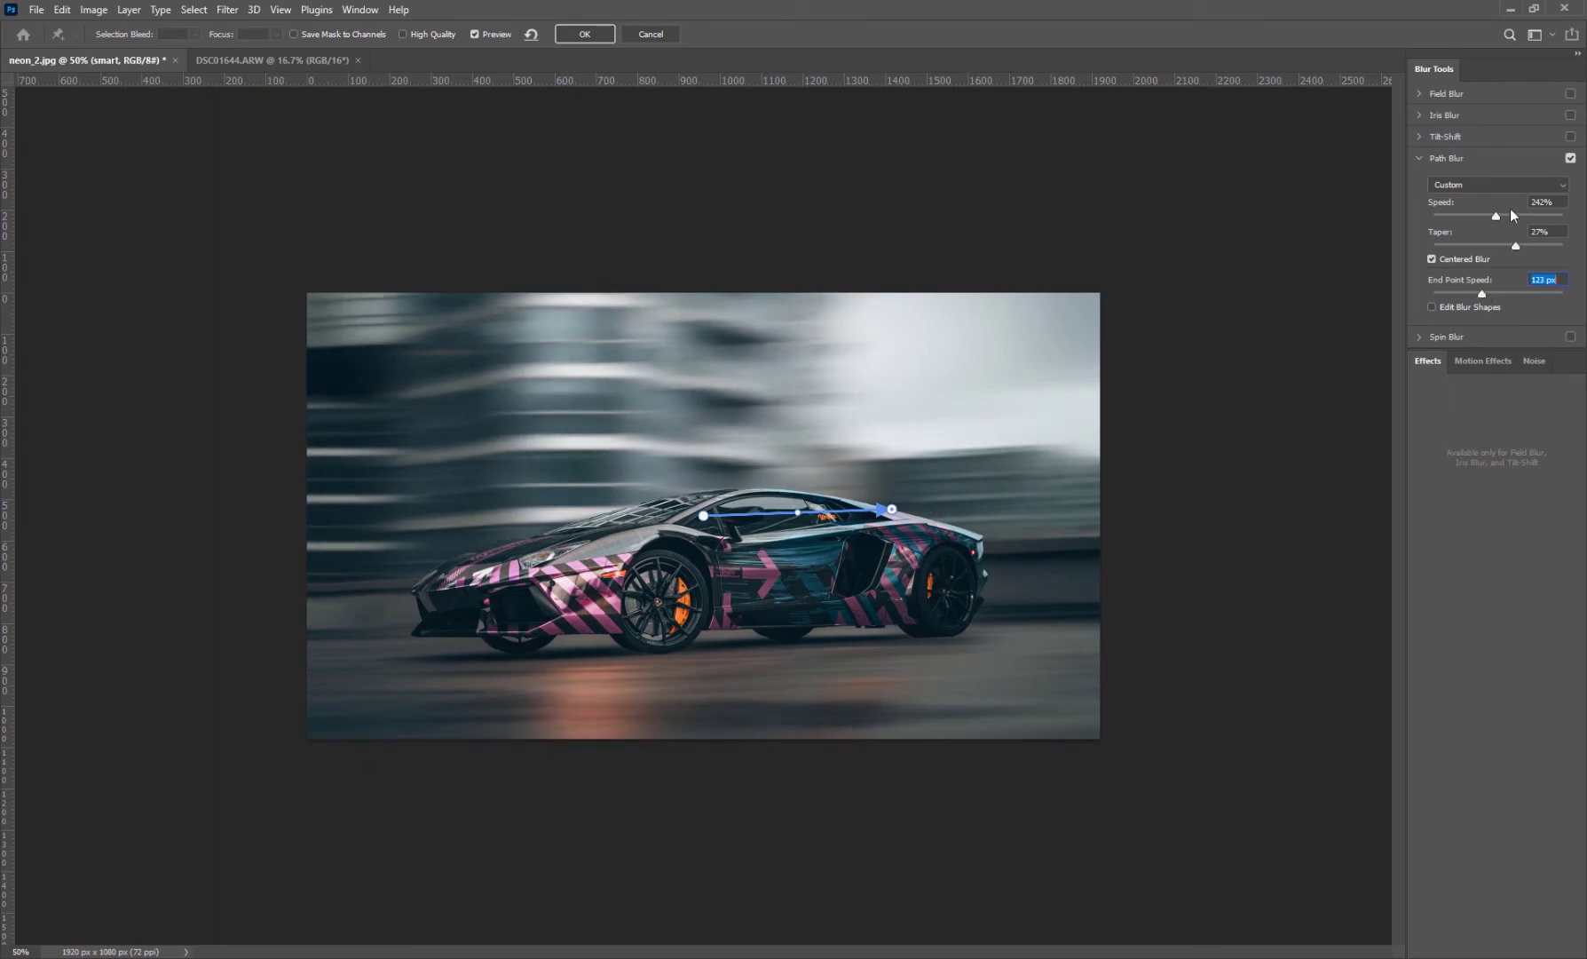
drag(1498, 220, 1473, 211)
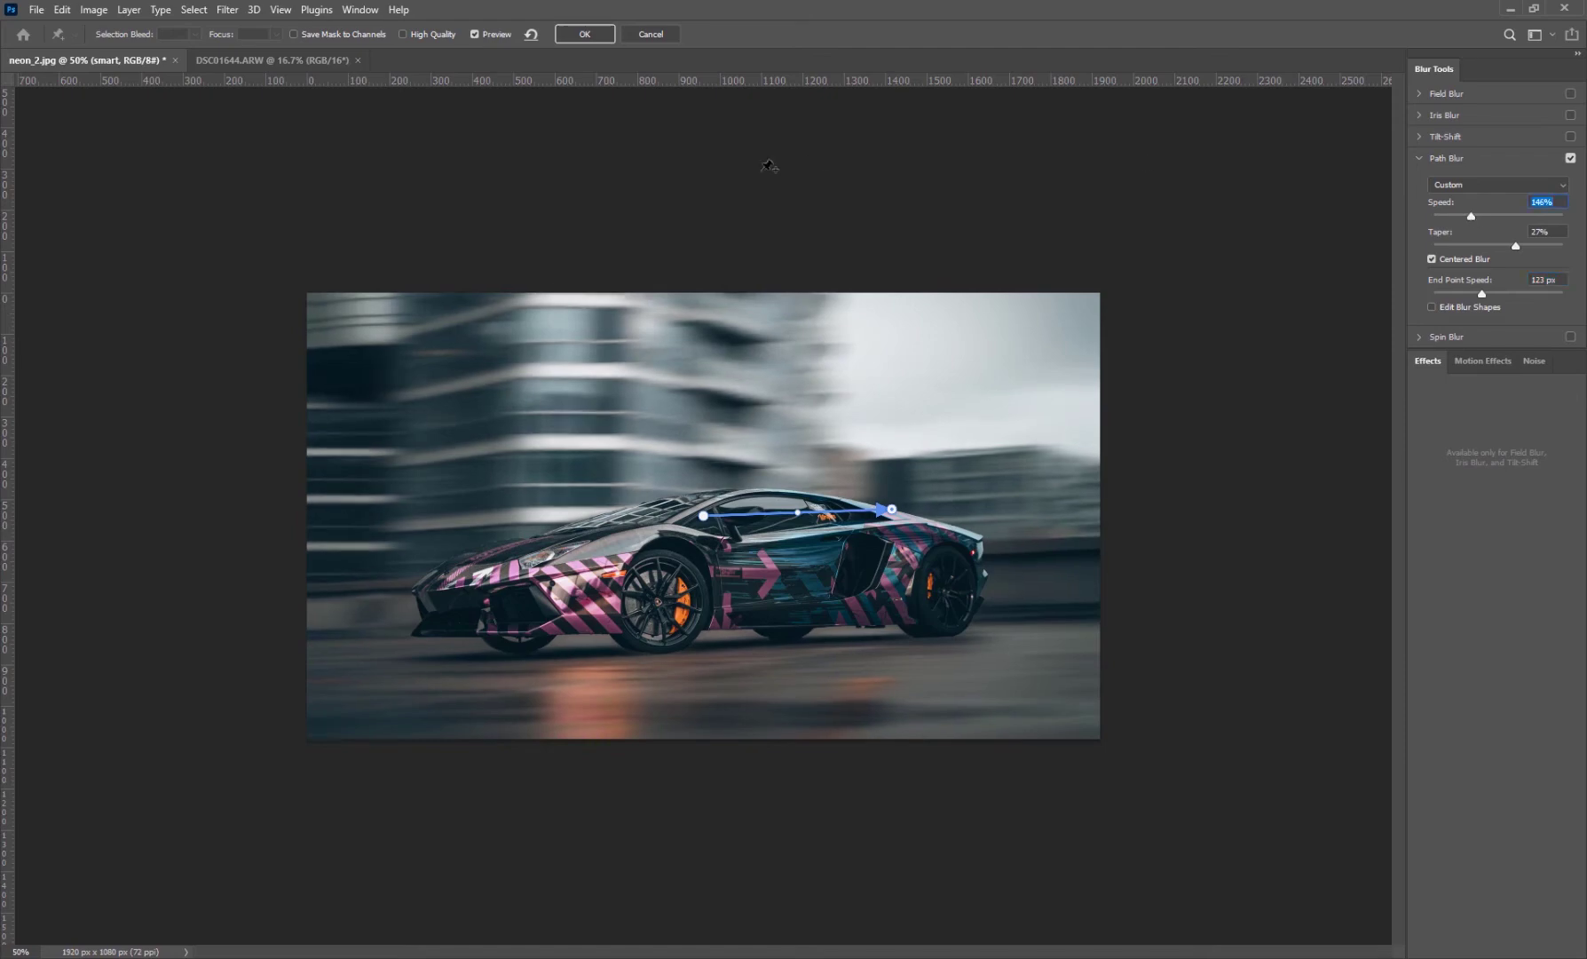
click(579, 39)
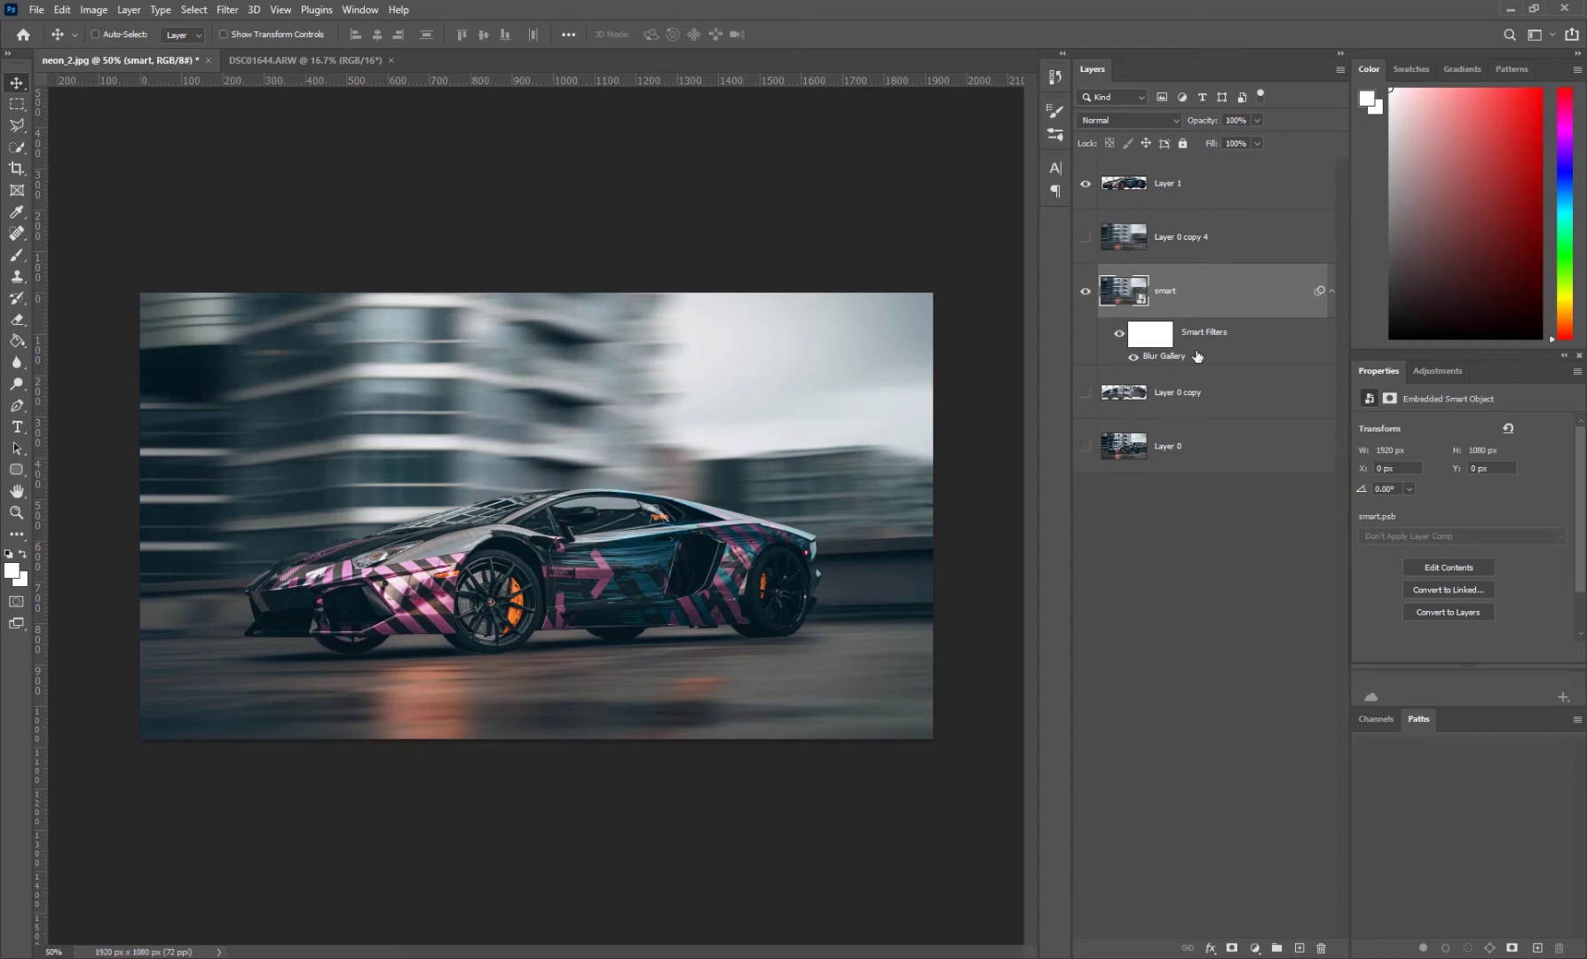
- Reopen the smart layer's Blur Gallery smart filter and set the path blur speed to 201%
double_click(1165, 356)
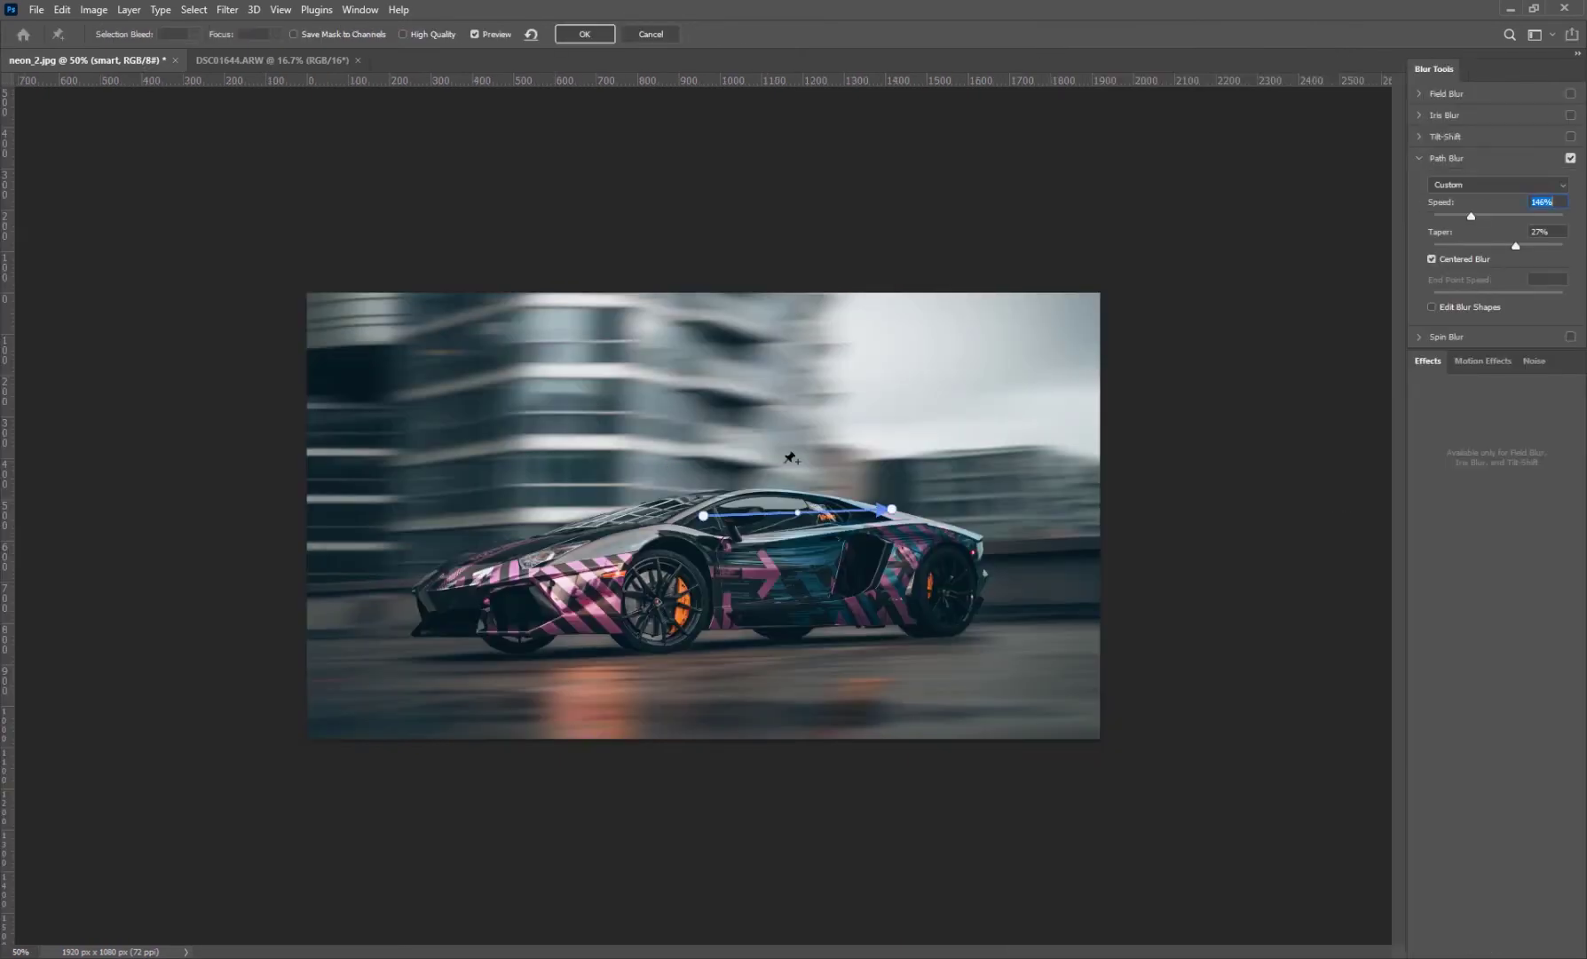
drag(1471, 215, 1485, 217)
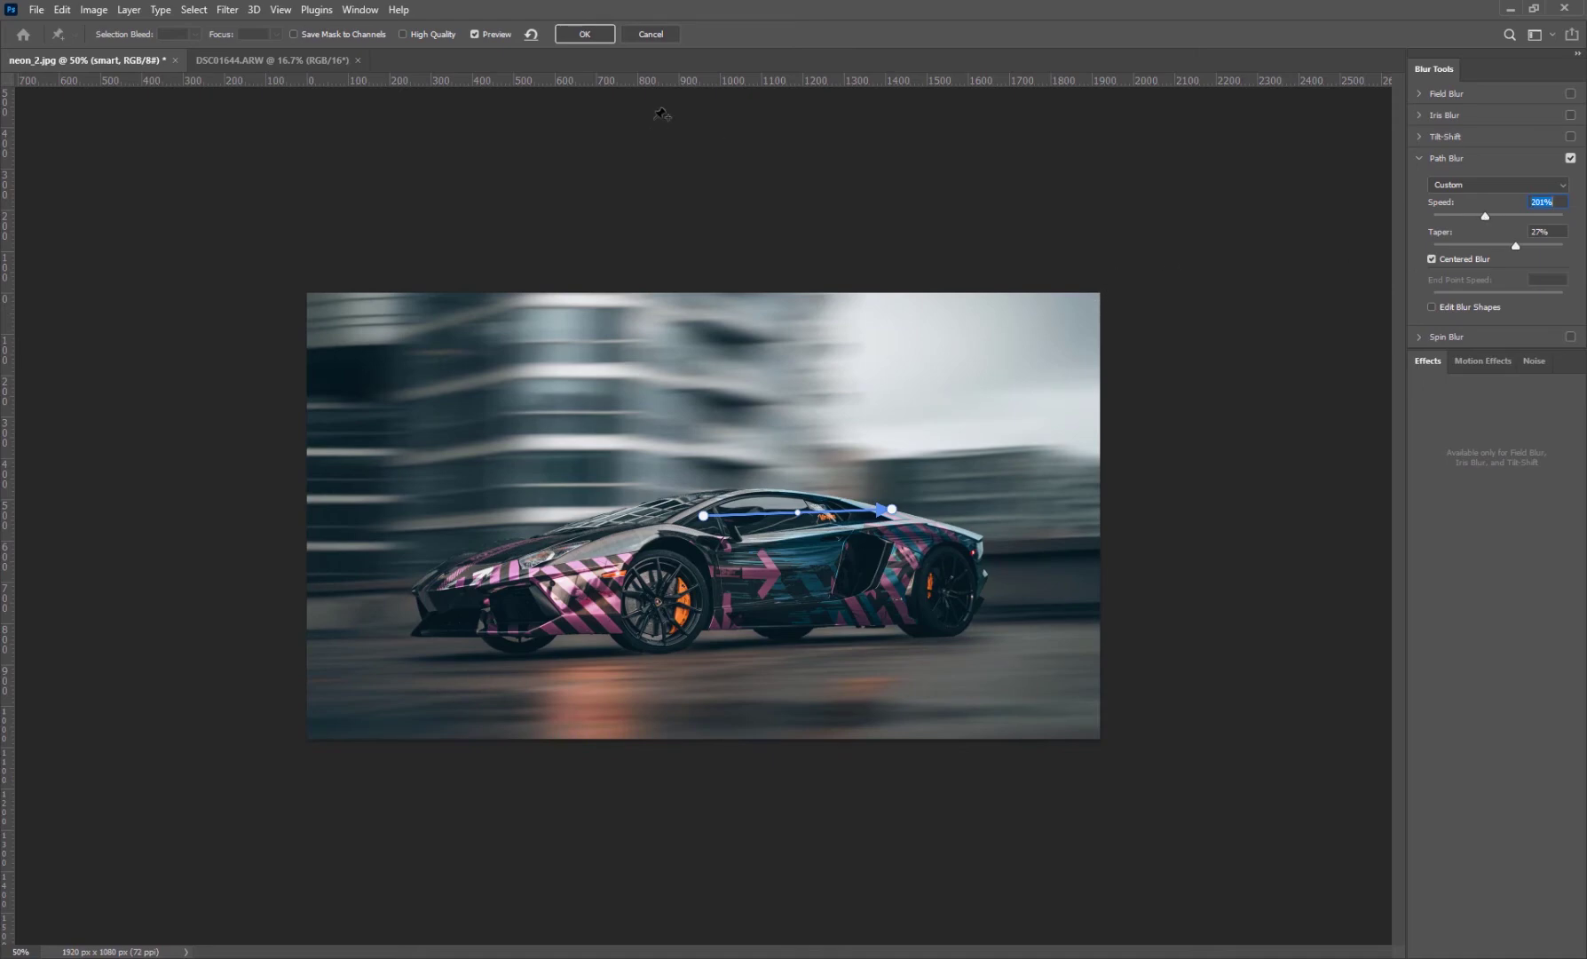
click(598, 35)
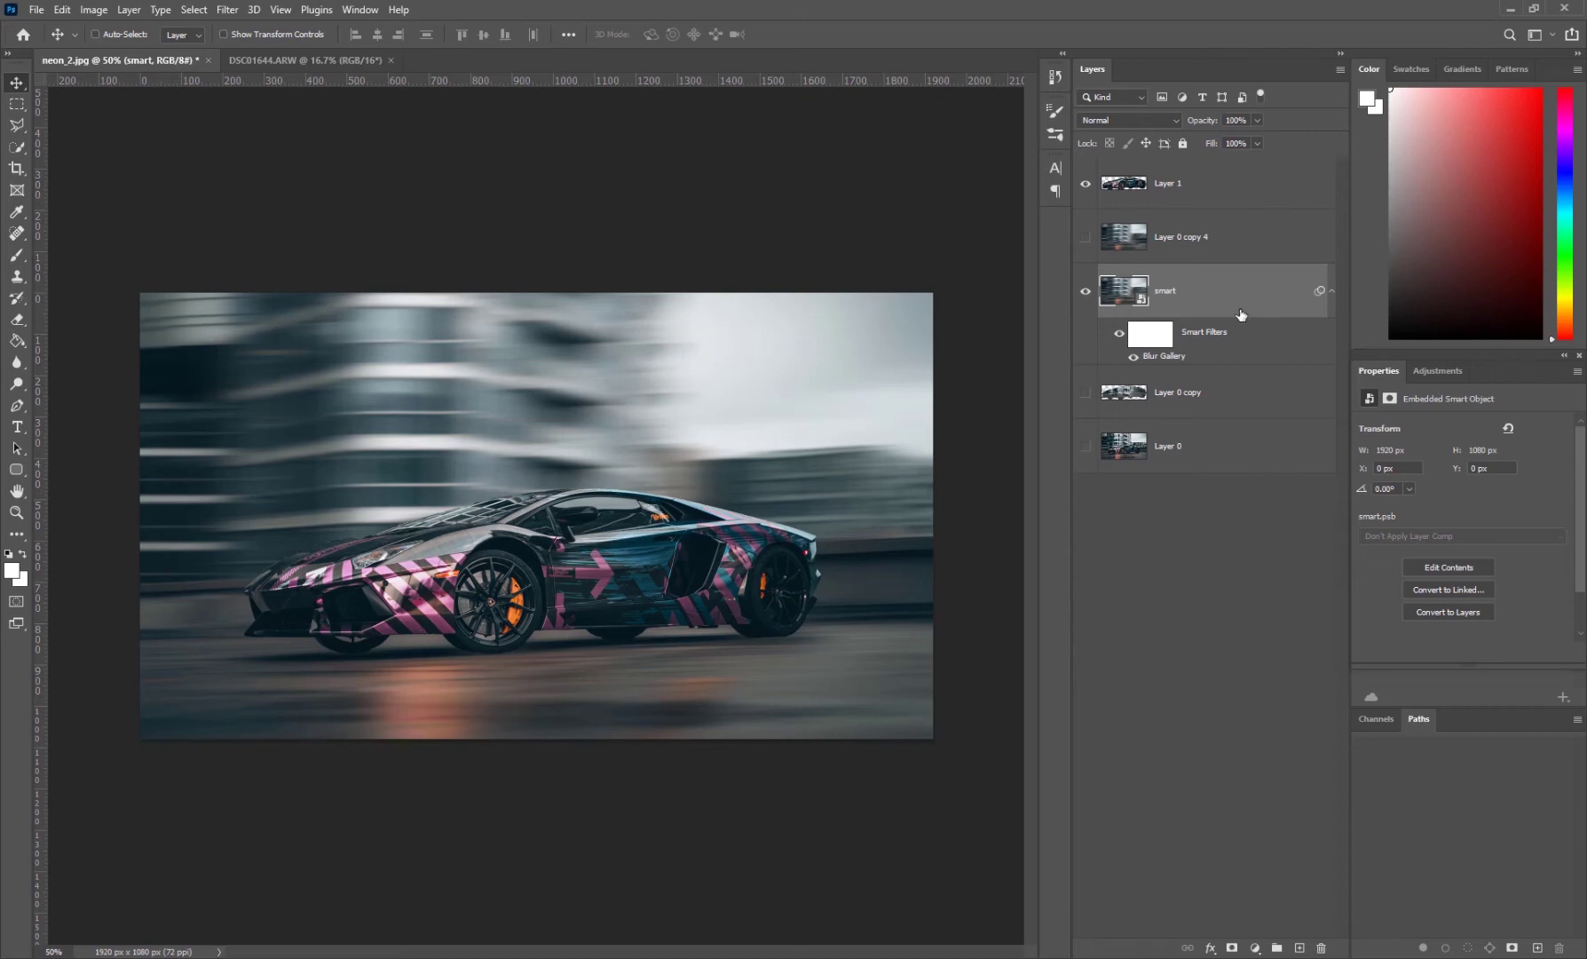
- In DSC01644.ARW, unlock the background layer and select the skateboarder and board with Quick Selection
click(281, 59)
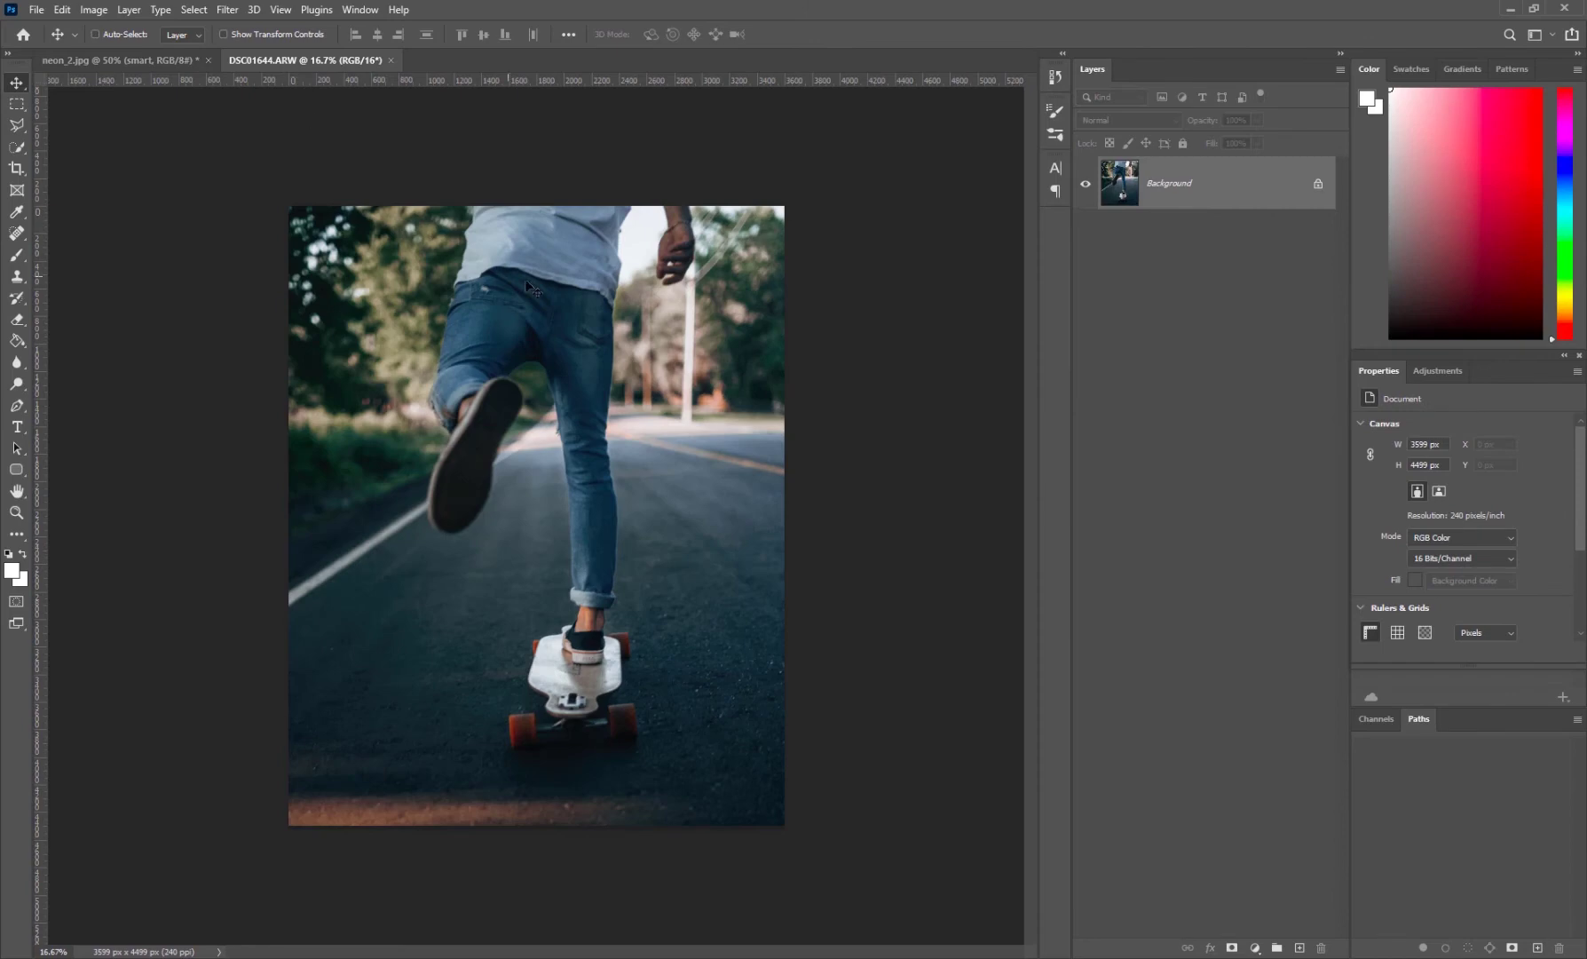
click(1318, 187)
click(17, 146)
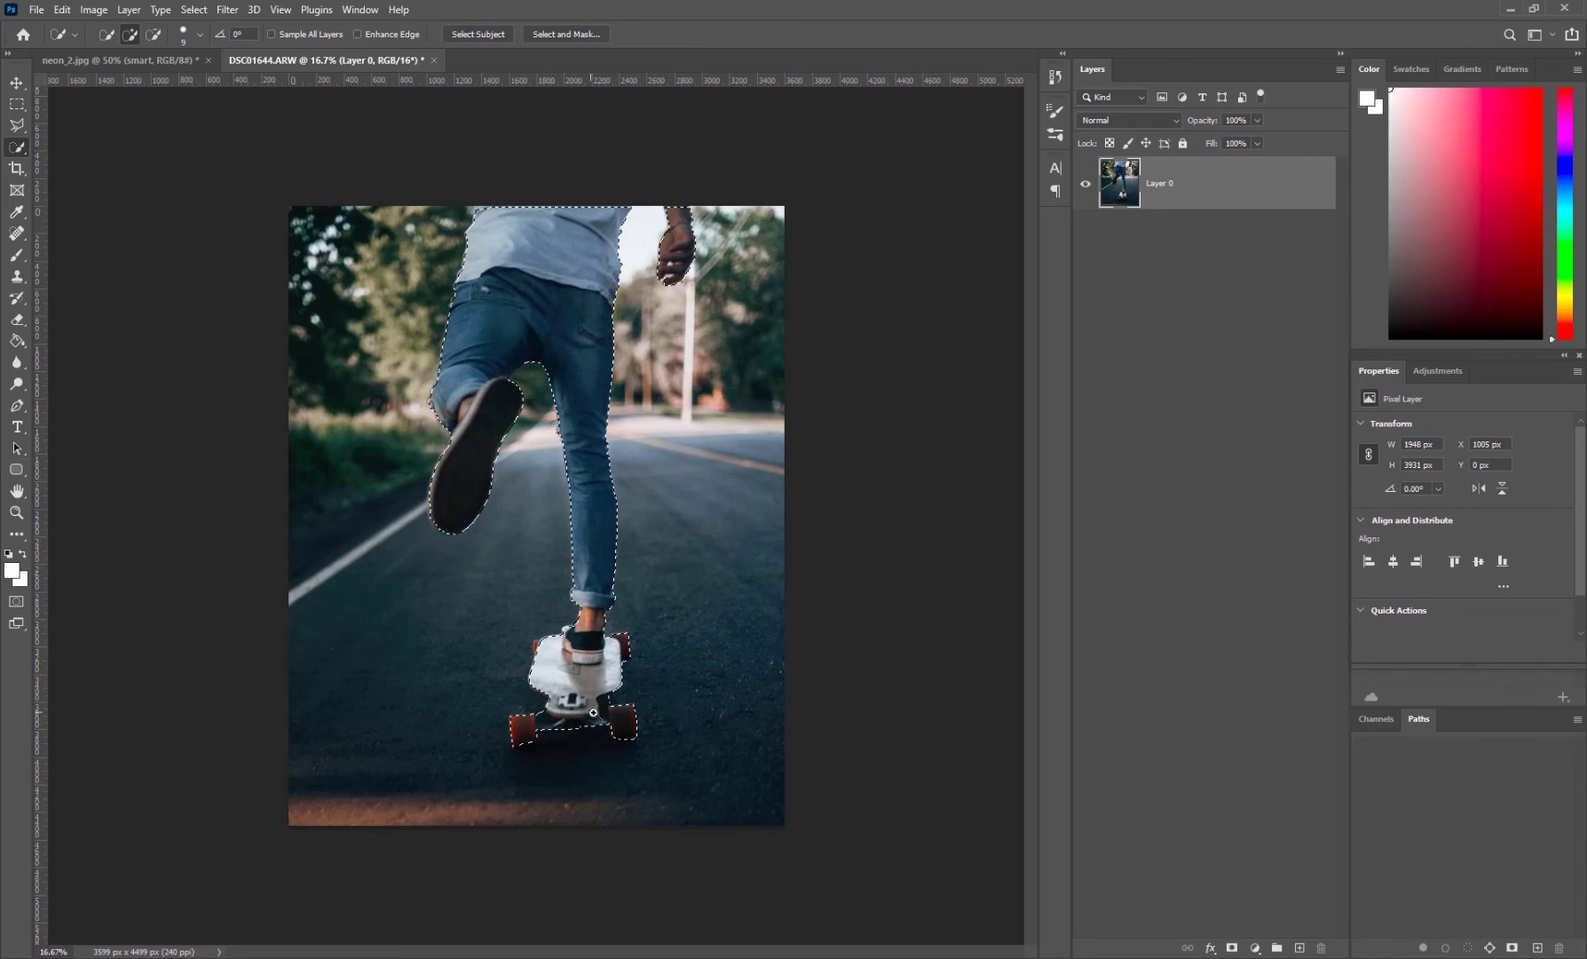
- Remove the stray road area between the deck and the rear wheel from the skateboarder selection
scroll(593, 711, up, 2)
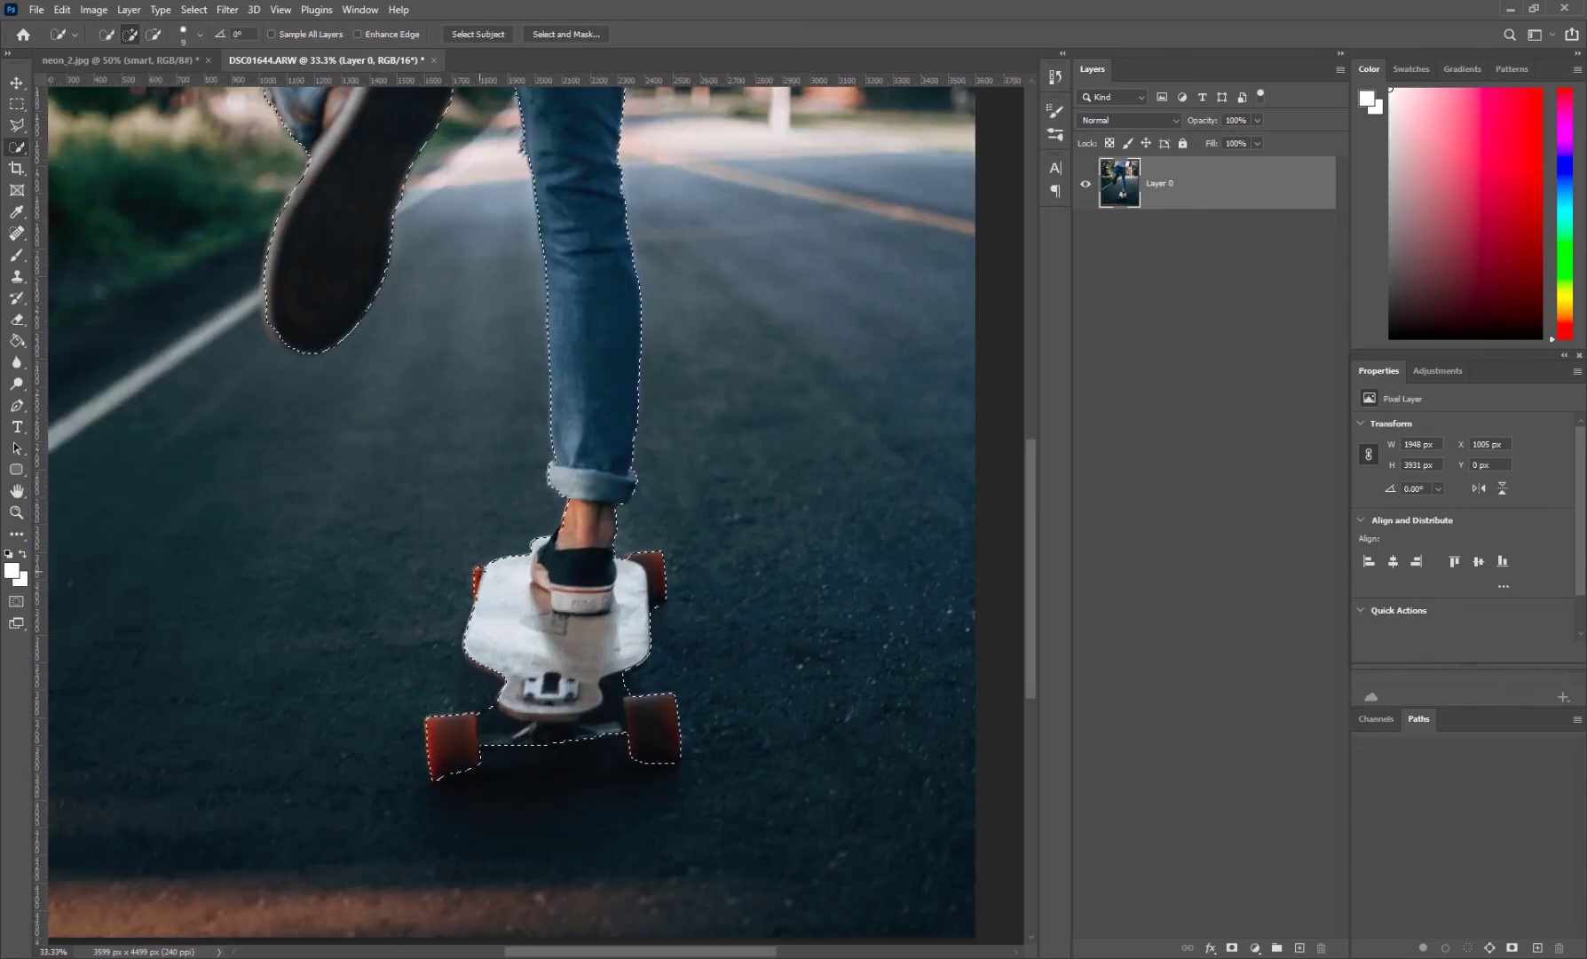
key(alt)
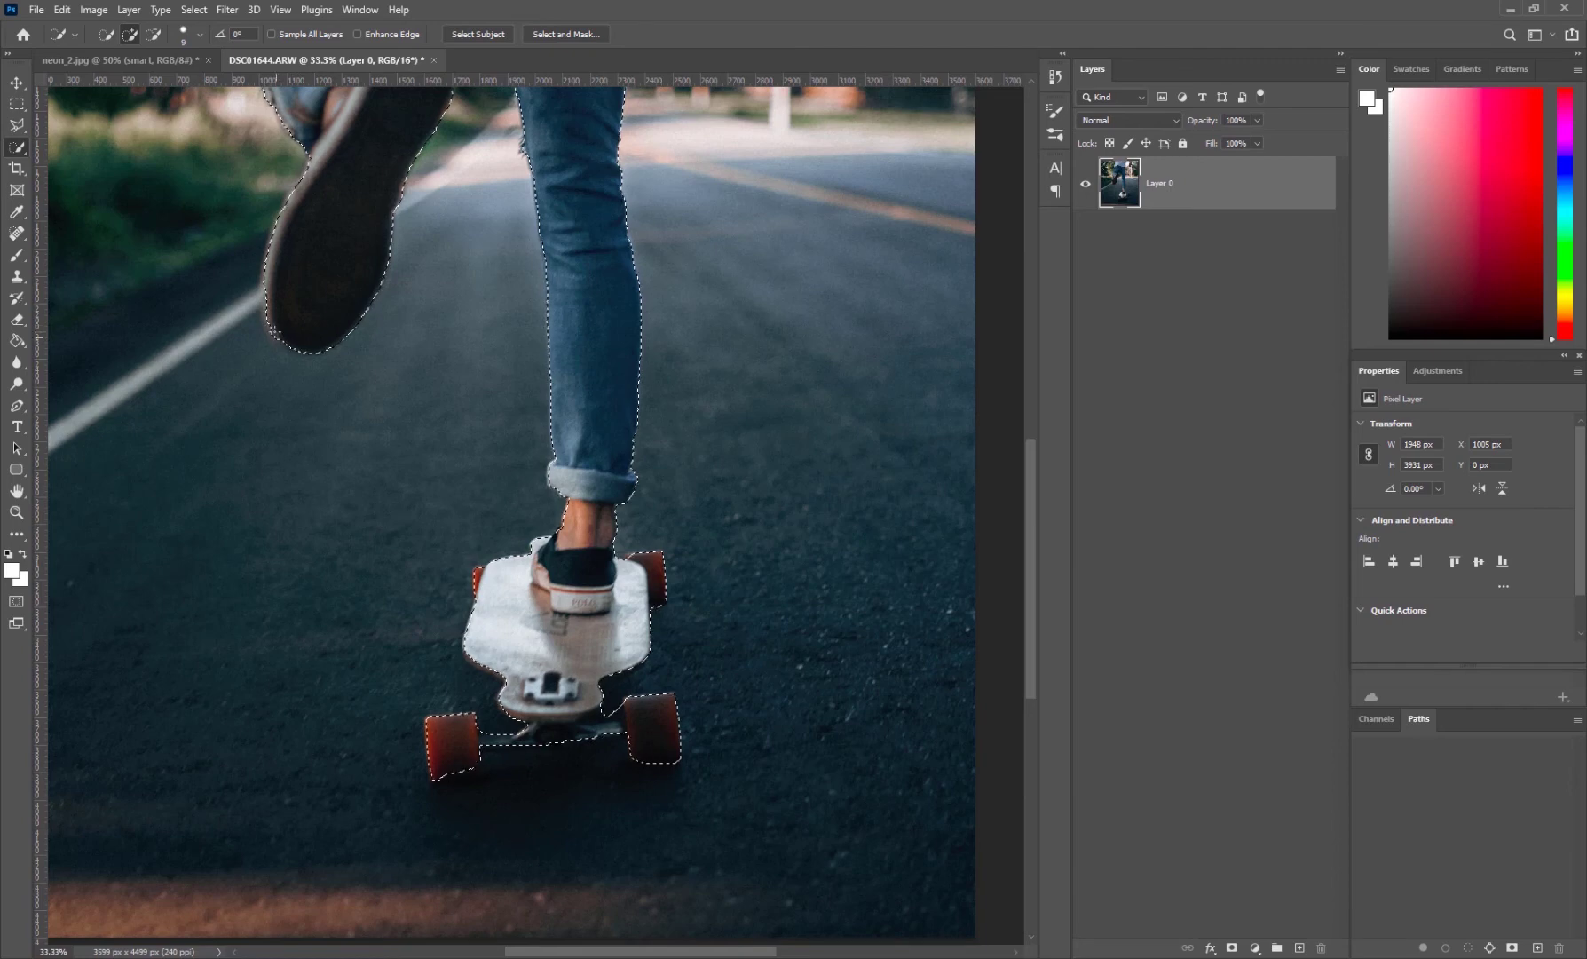
scroll(530, 412, down, 1)
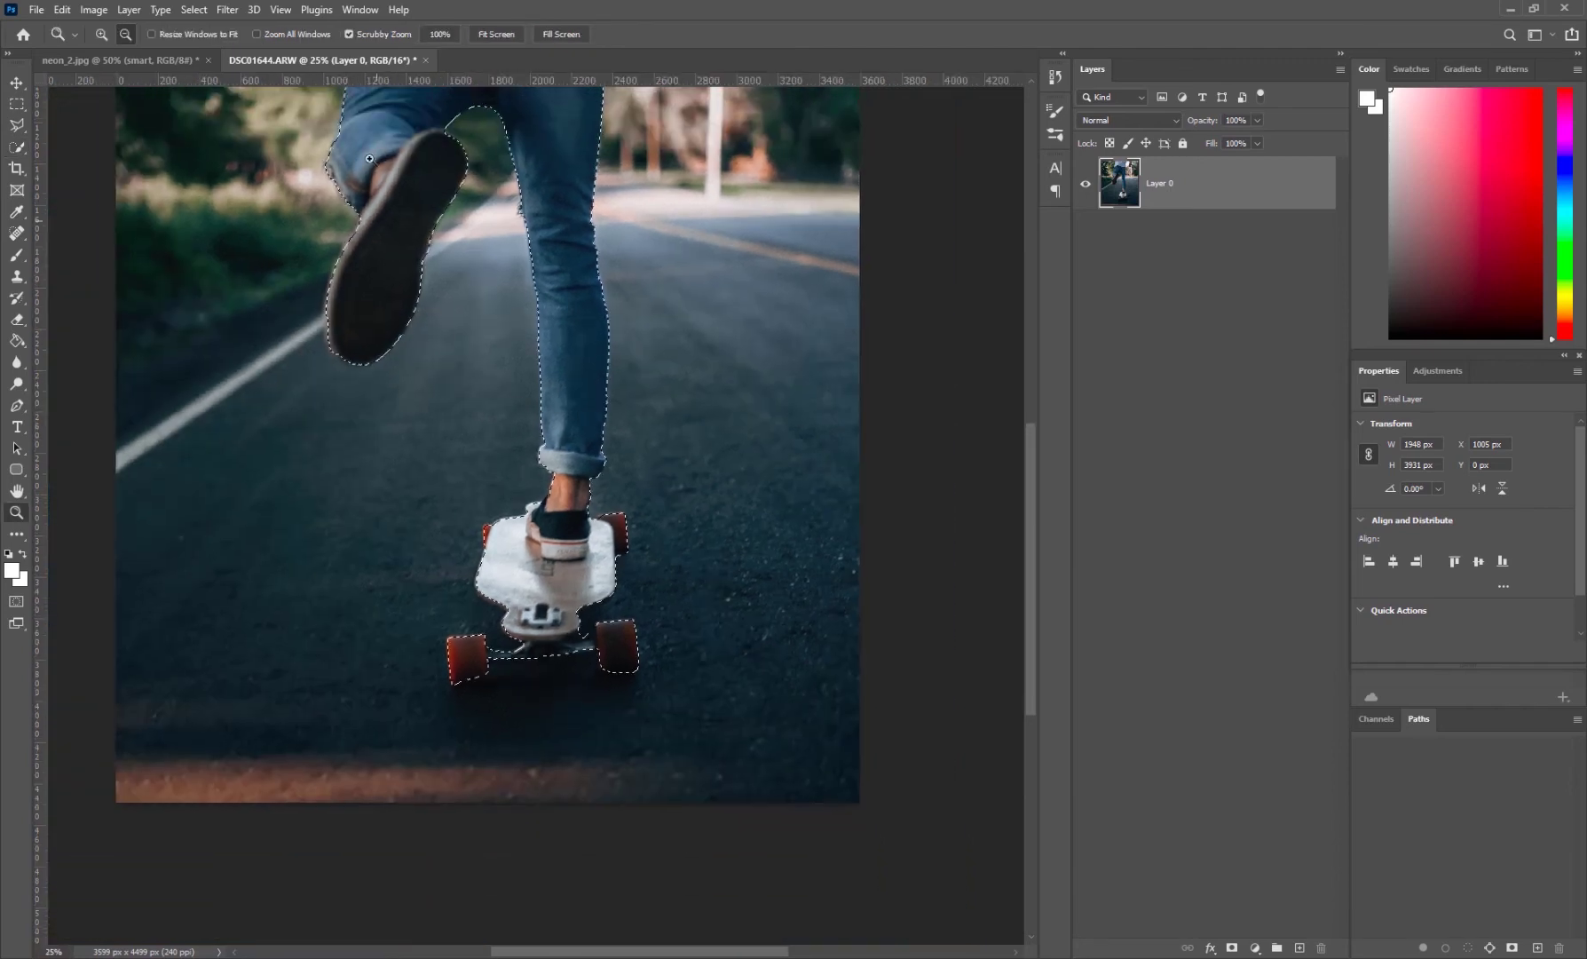
key(z)
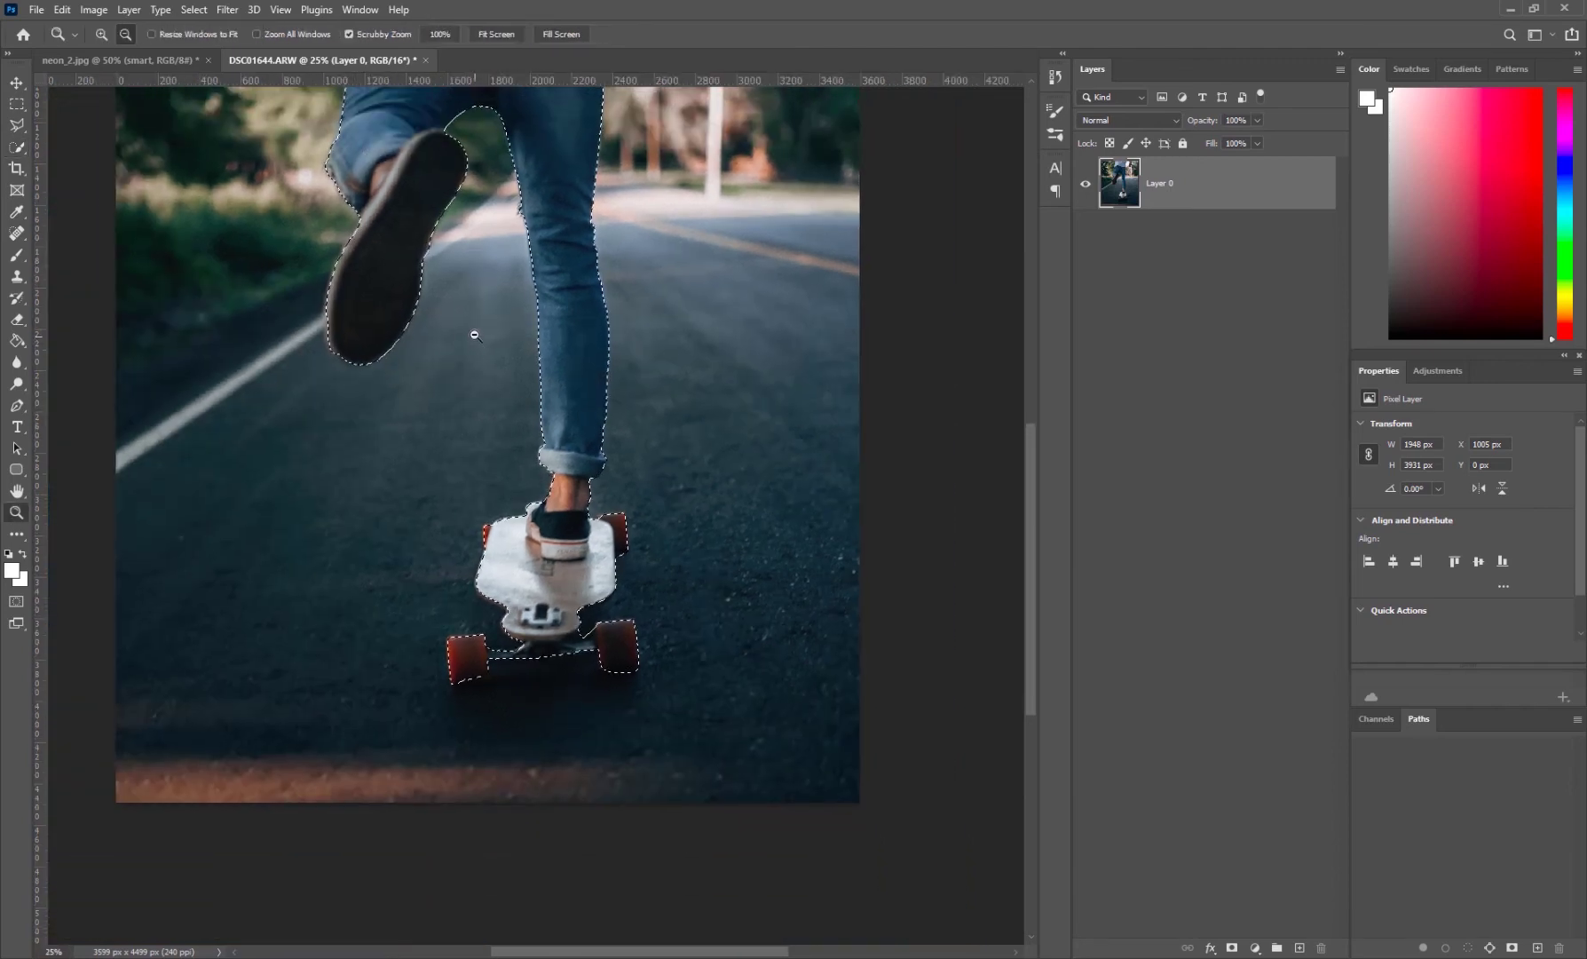
alt+click(471, 334)
key(w)
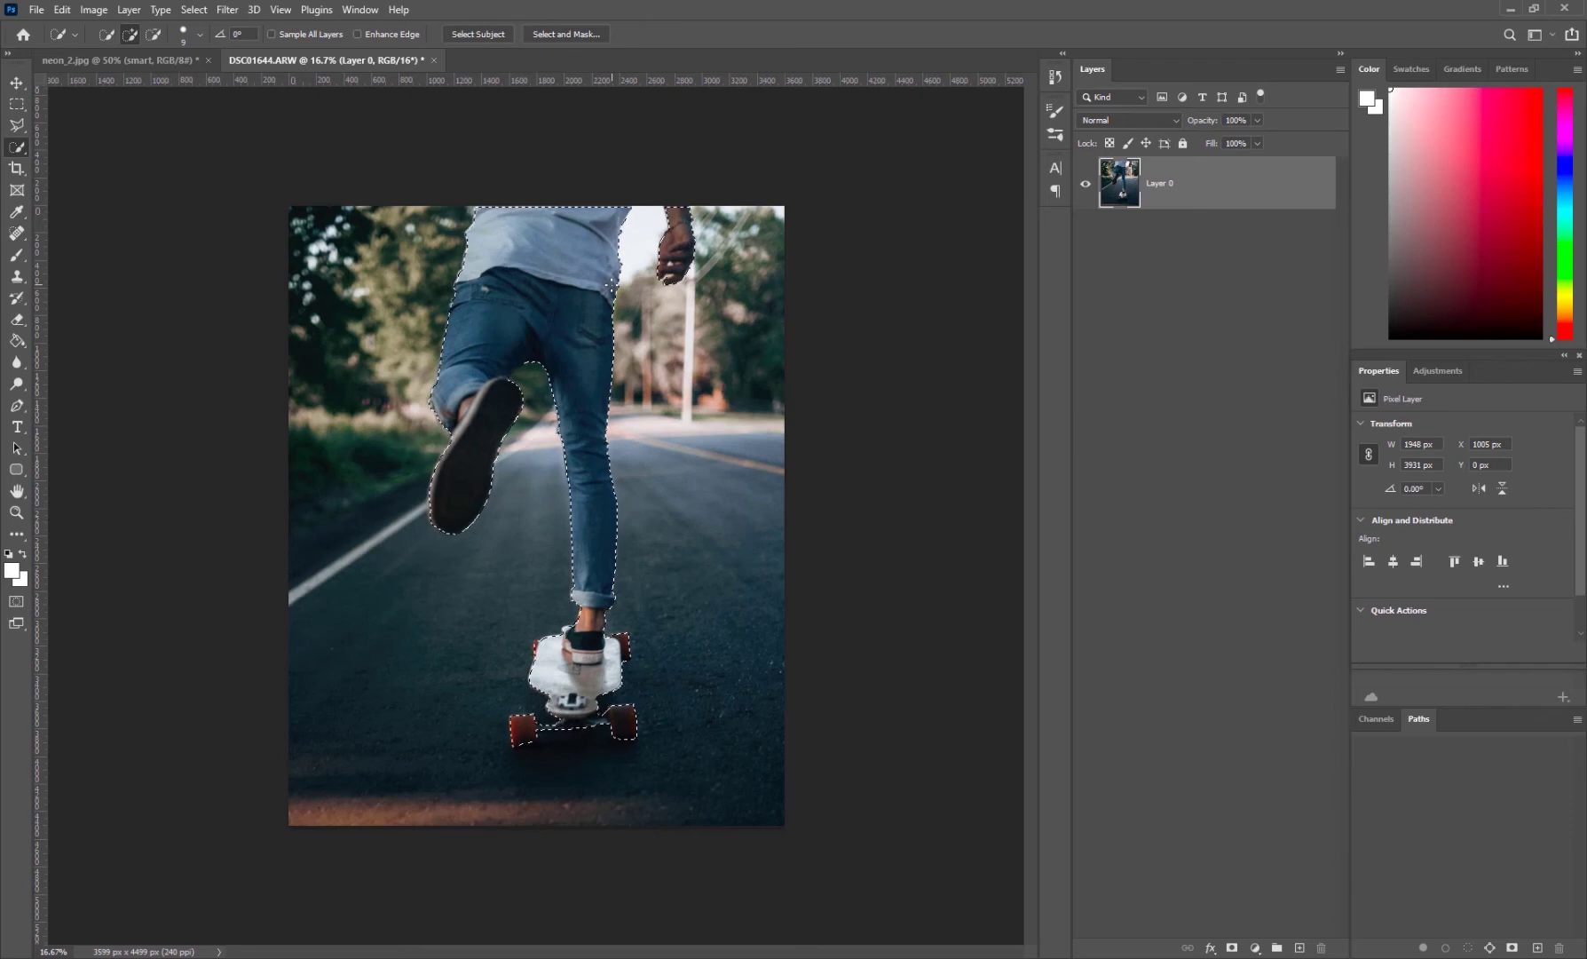
- Copy the skateboarder to a new layer, reload its outline as a selection, and make Layer 0 active
key(ctrl+j)
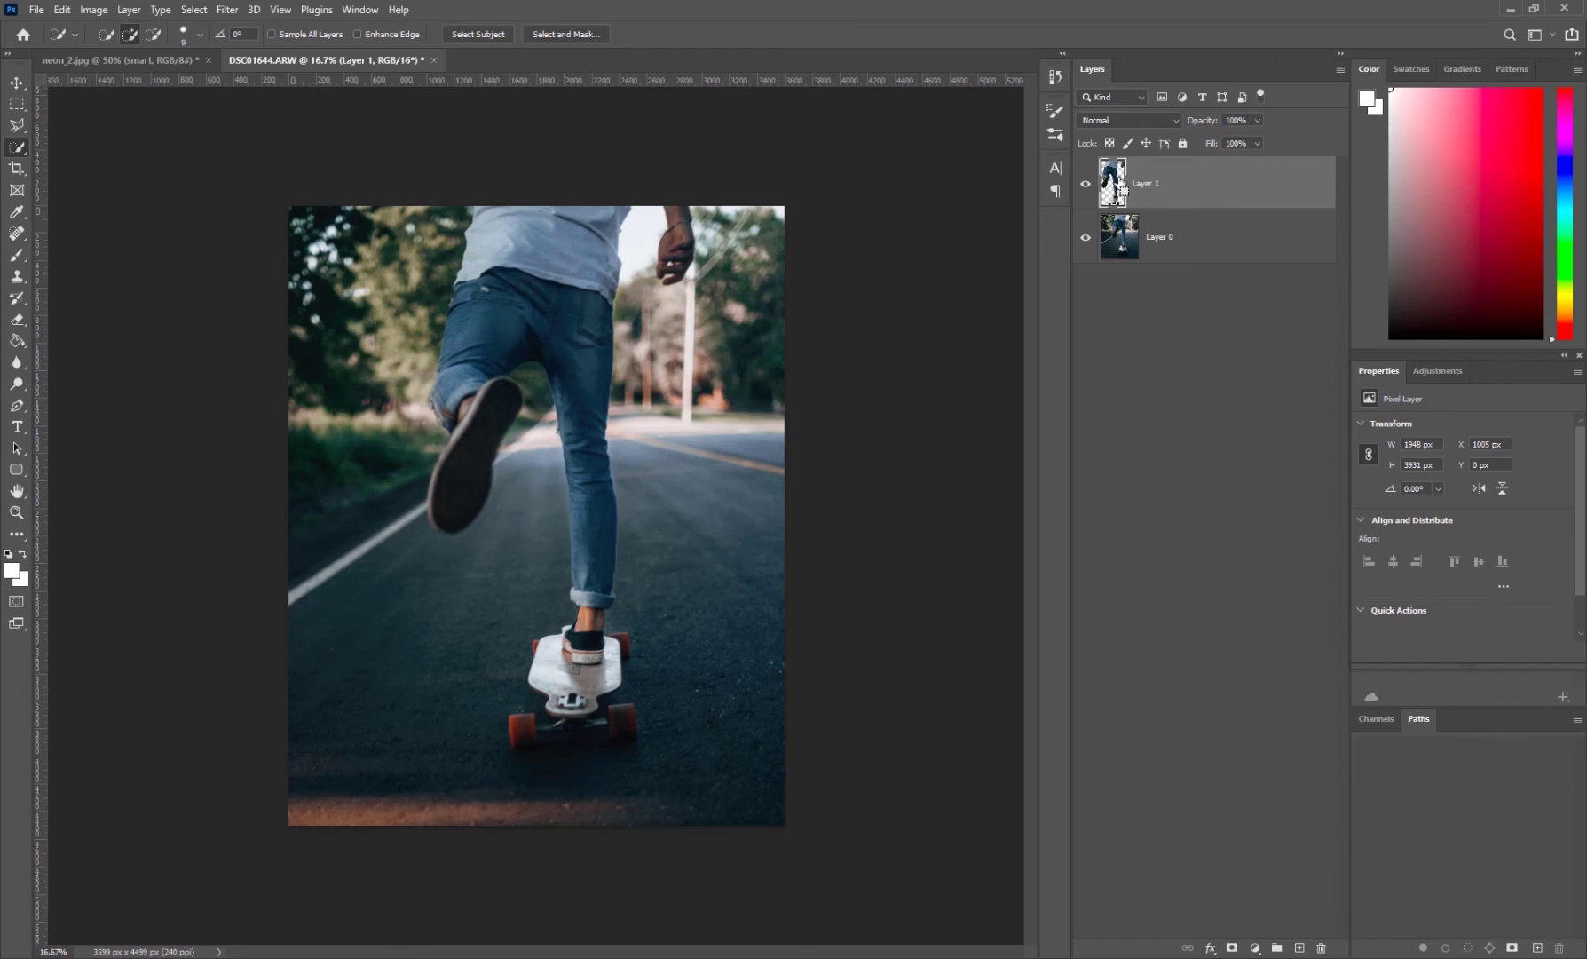
ctrl+click(1122, 189)
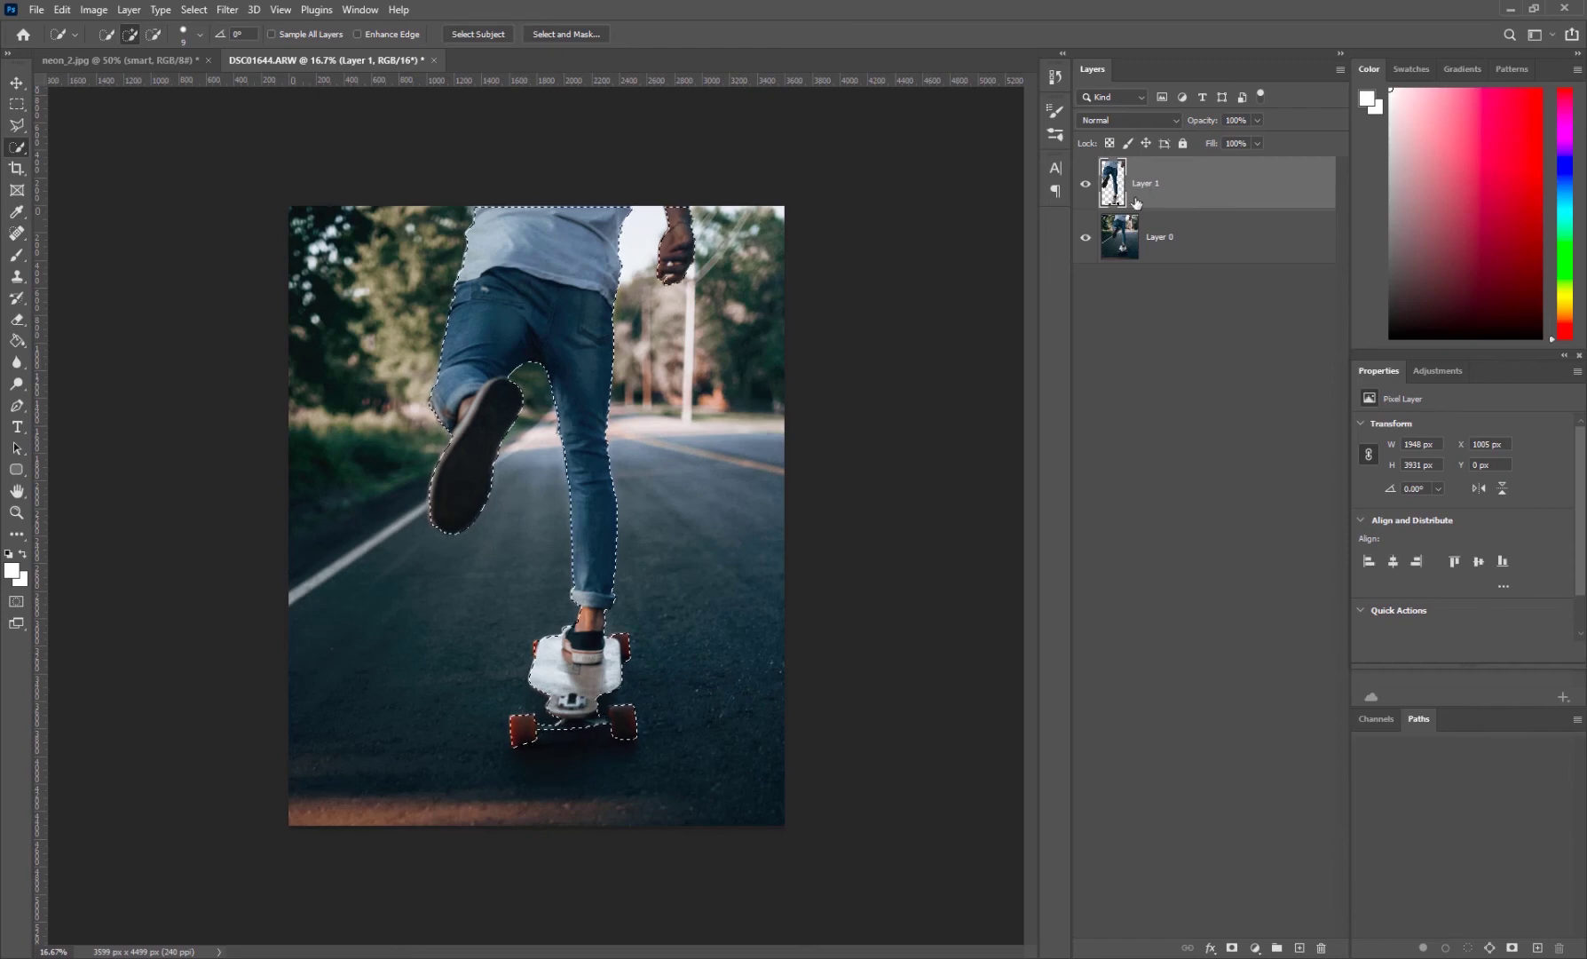
click(1194, 252)
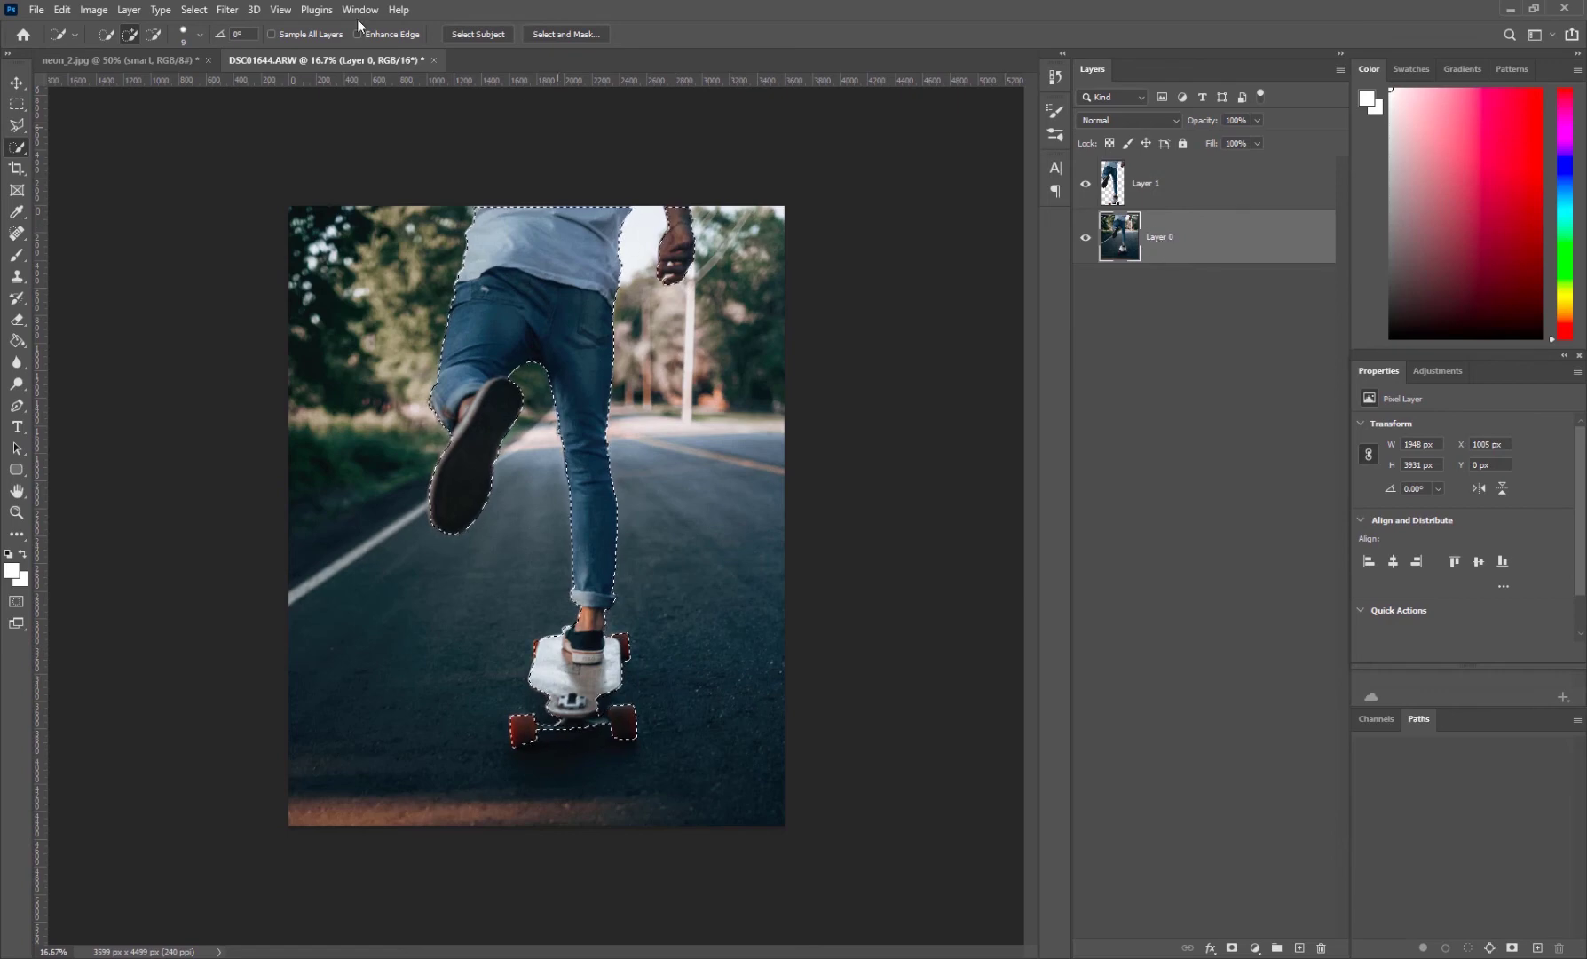
click(228, 9)
mouse_move(37, 10)
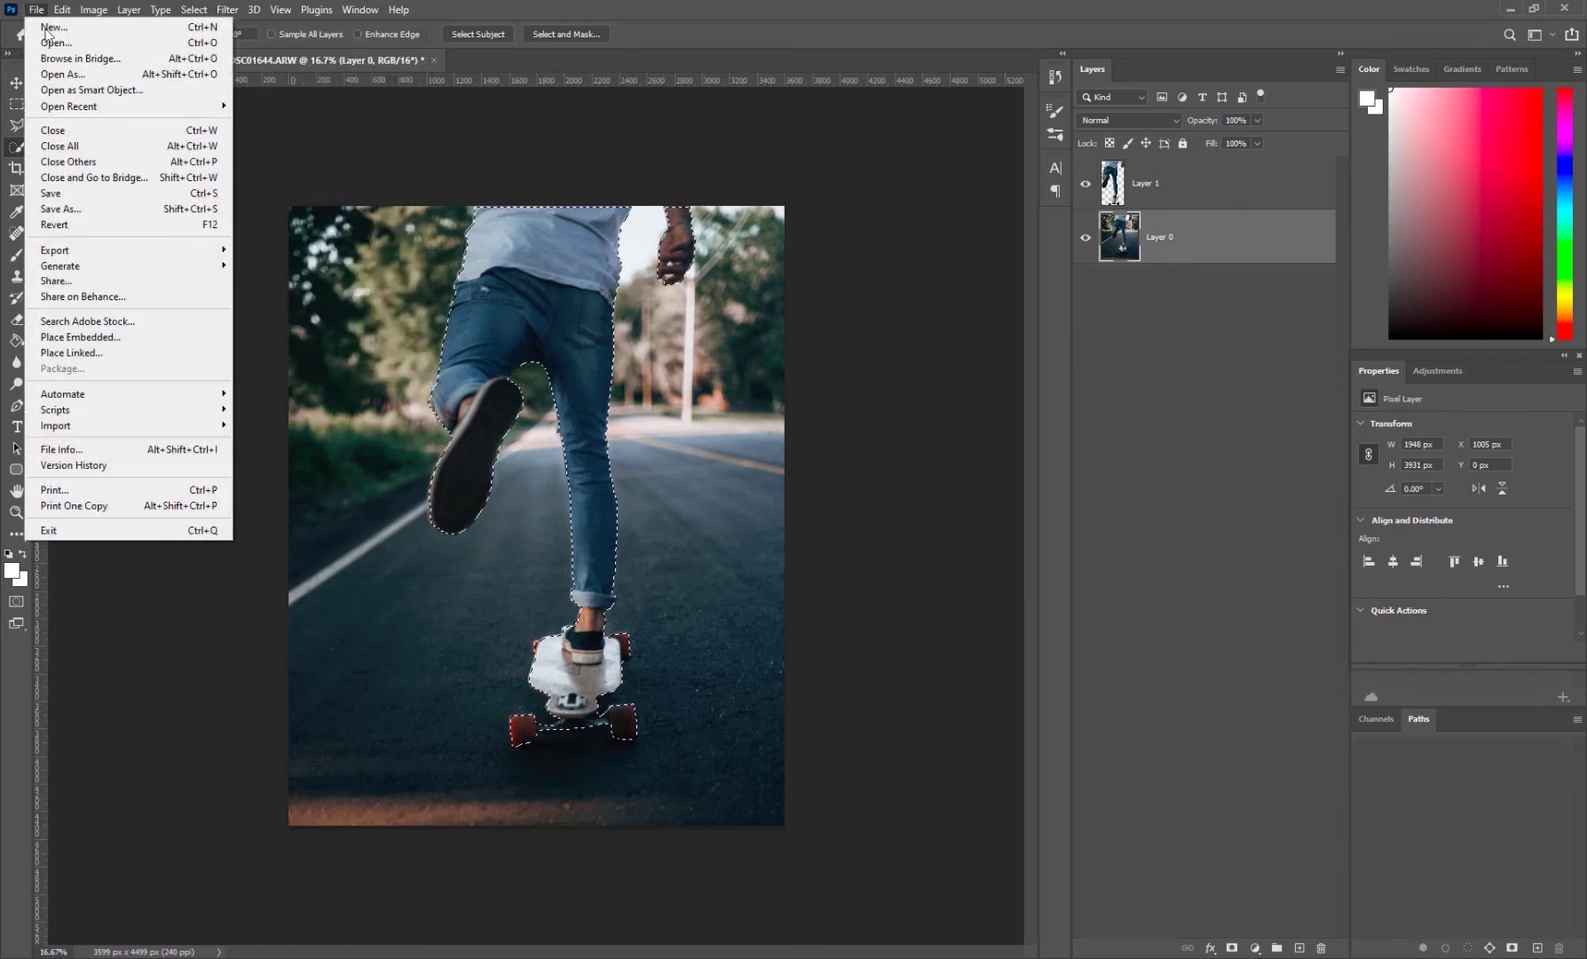
right_click(553, 333)
click(694, 568)
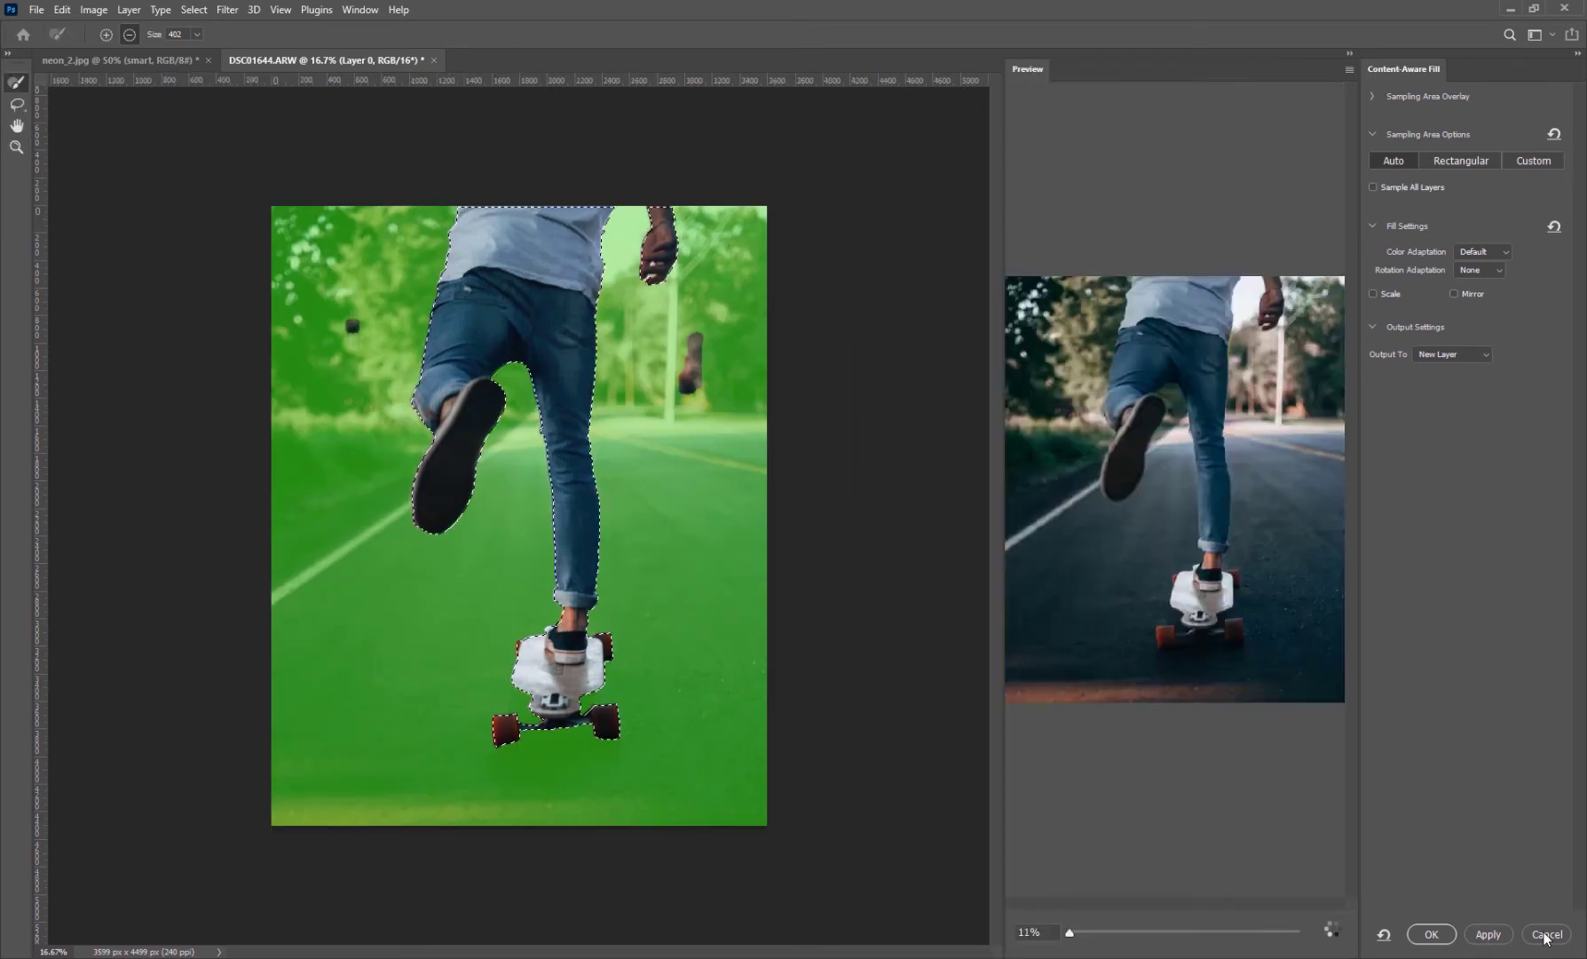
click(1546, 935)
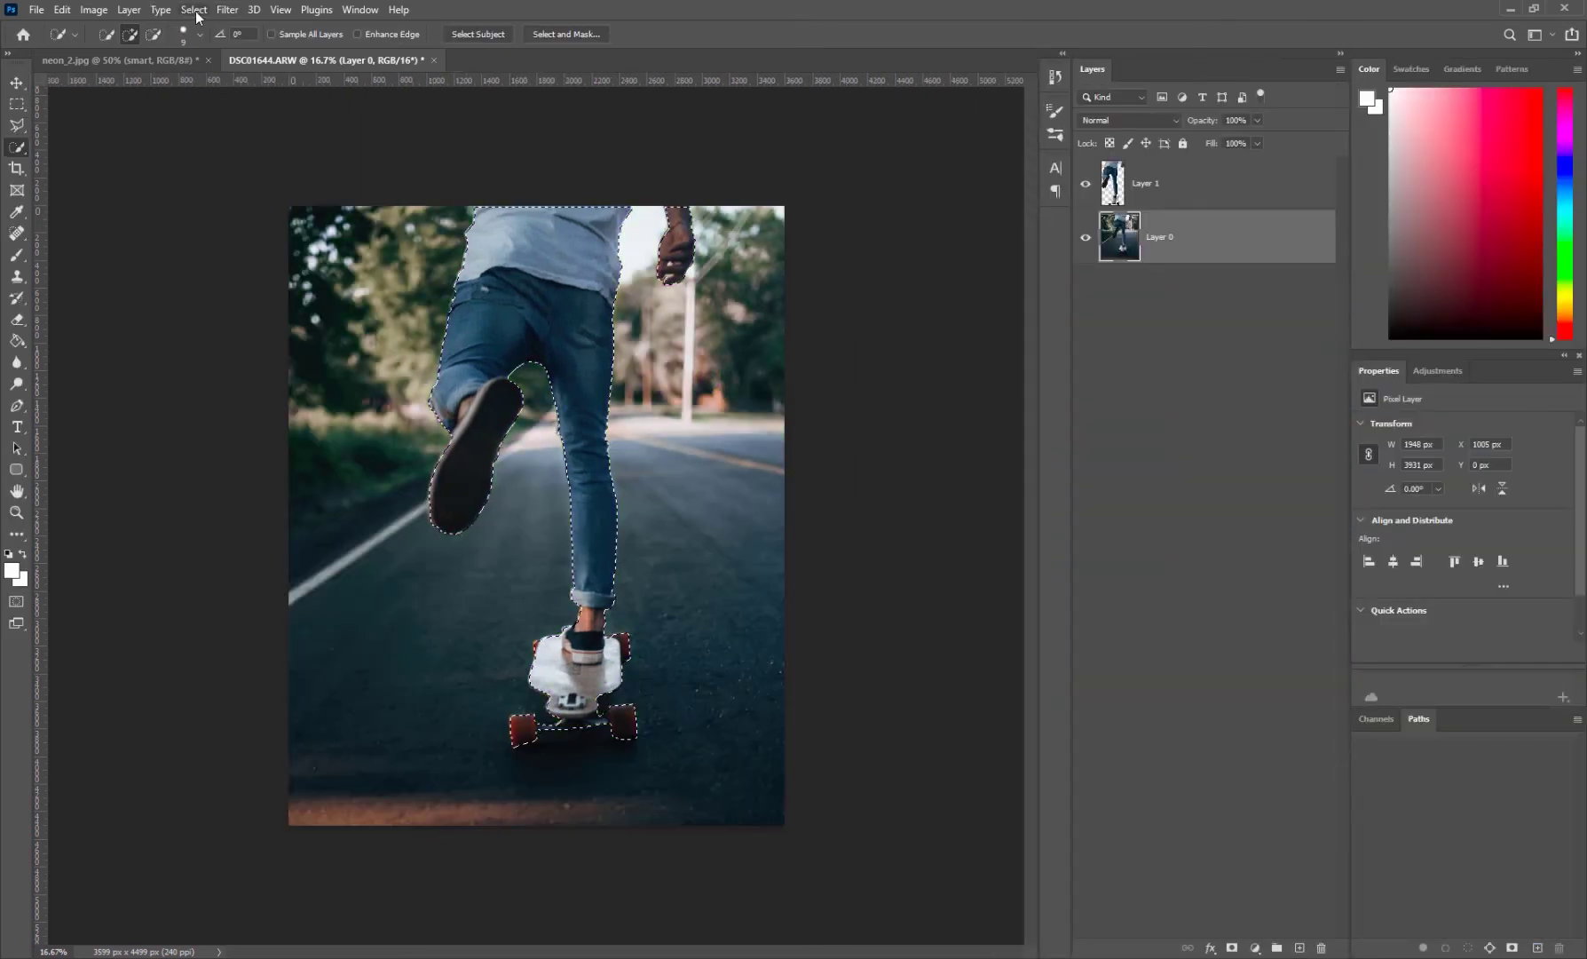
- Try expanding the skateboarder selection by 5 pixels
click(194, 11)
mouse_move(277, 265)
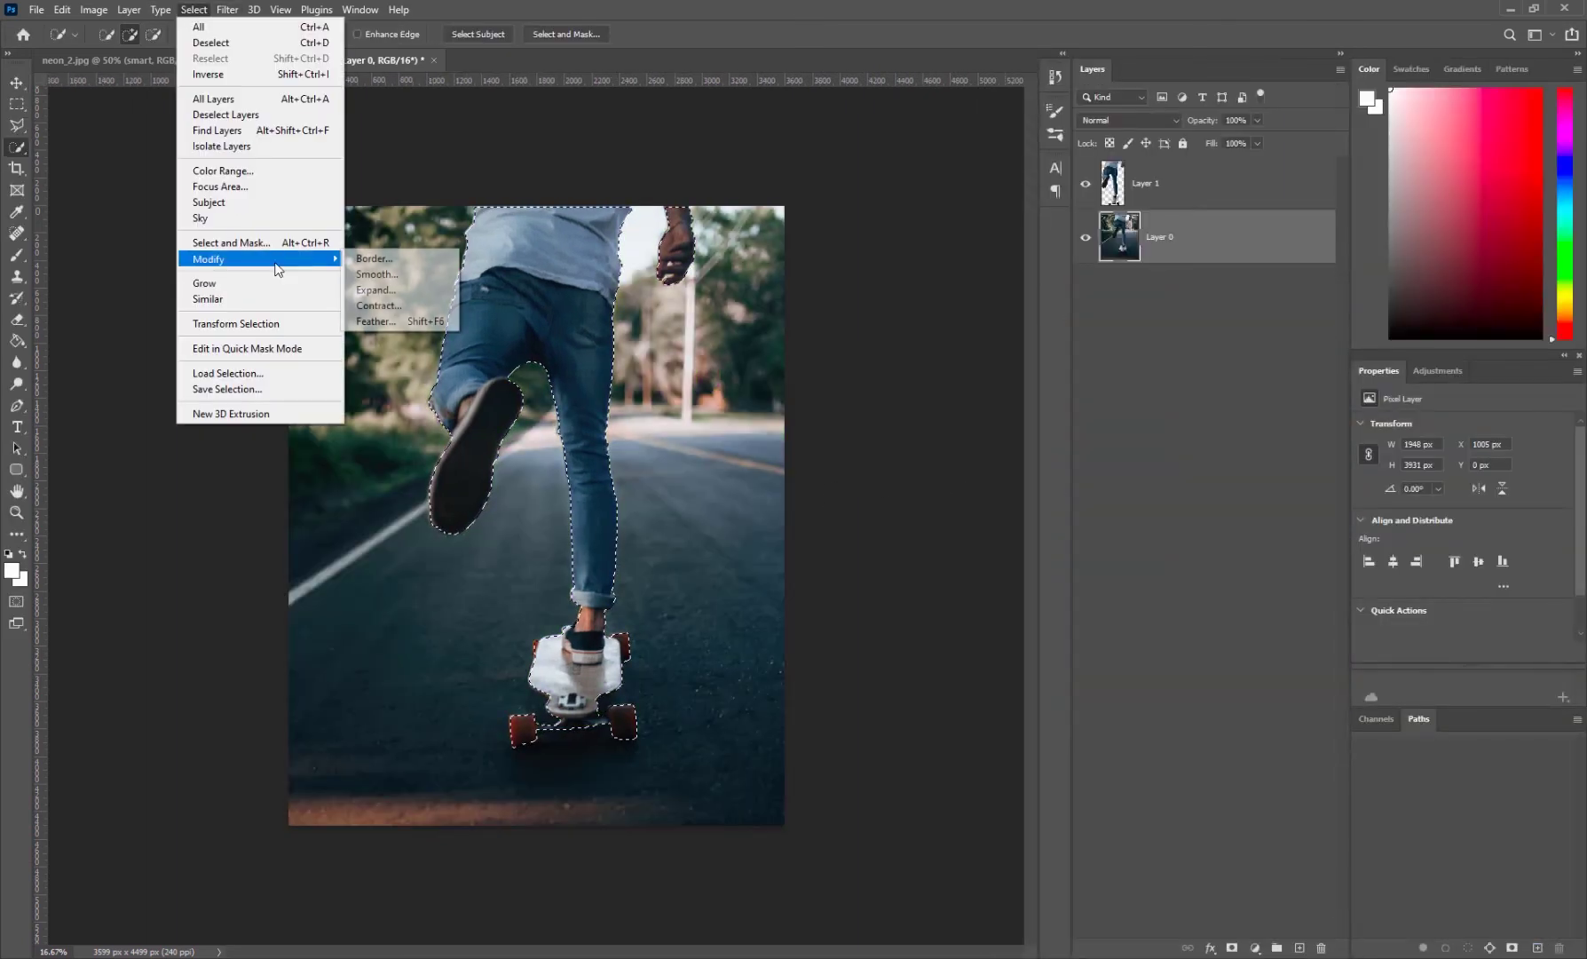
click(390, 290)
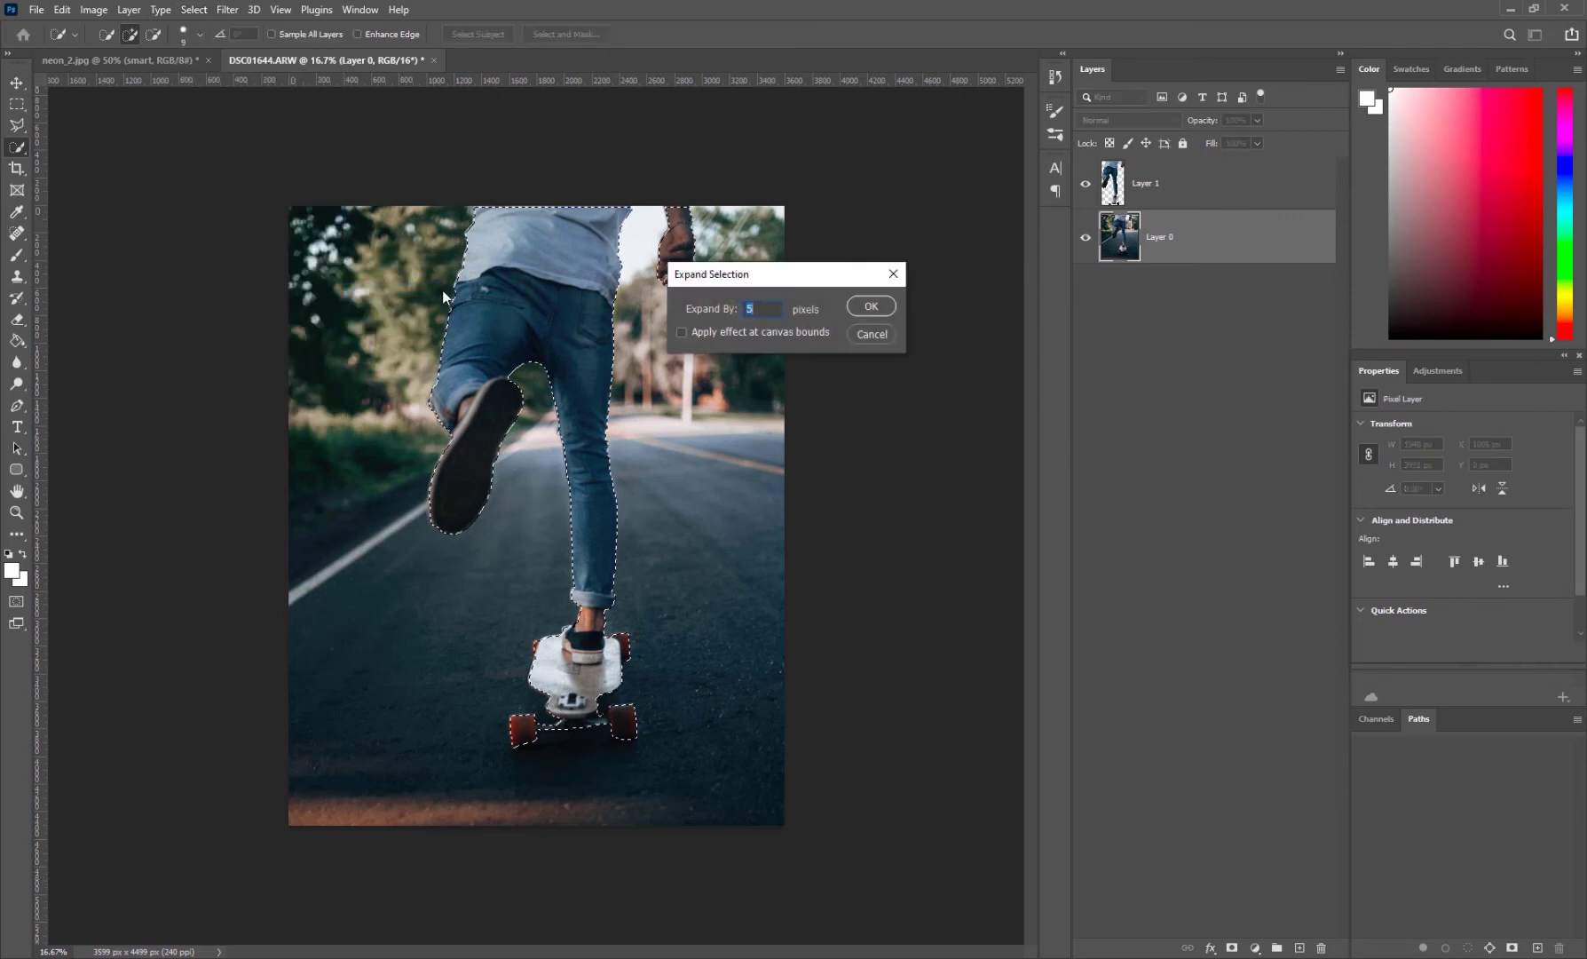
click(870, 306)
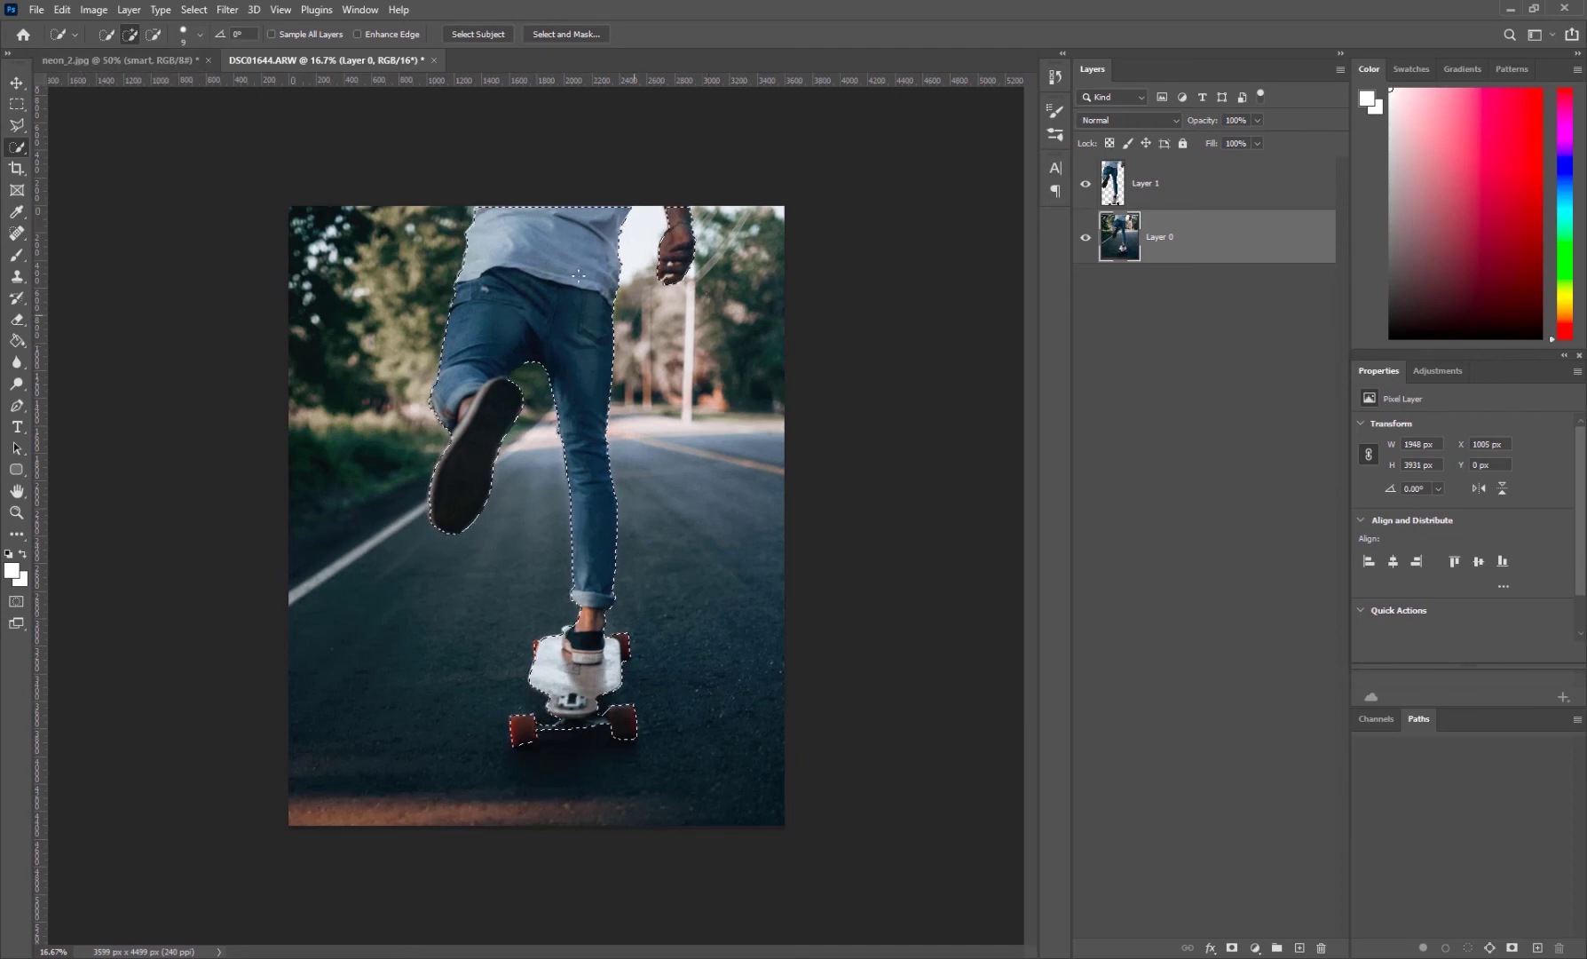
- Expand the skateboarder selection by 20 pixels
click(204, 8)
mouse_move(291, 259)
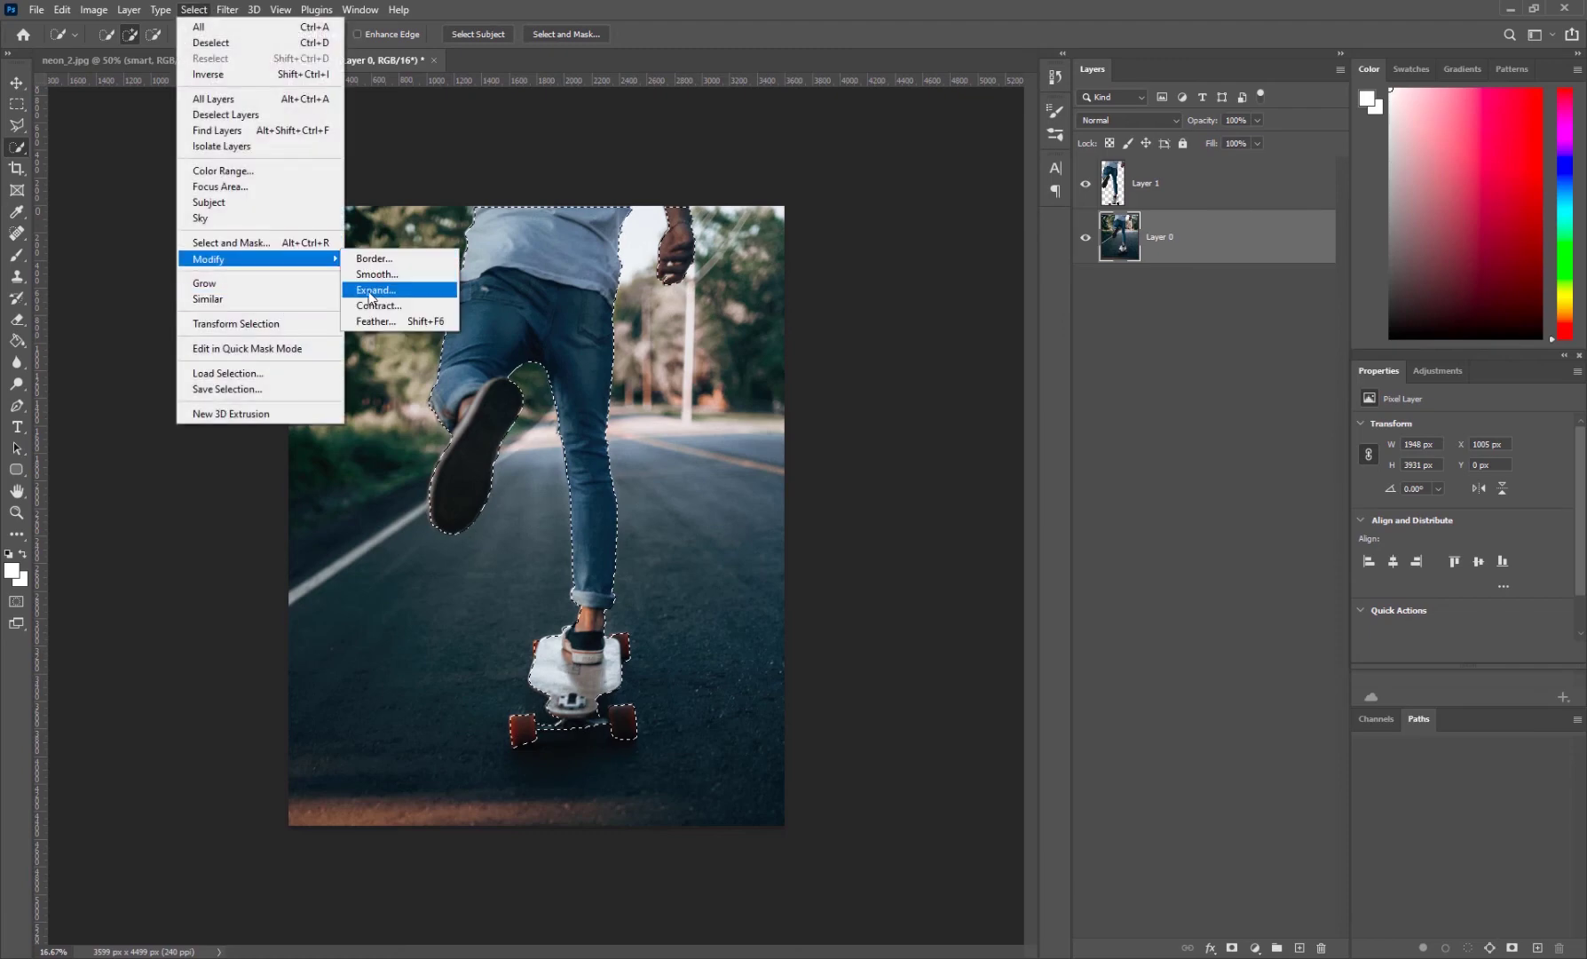
click(373, 291)
text(20)
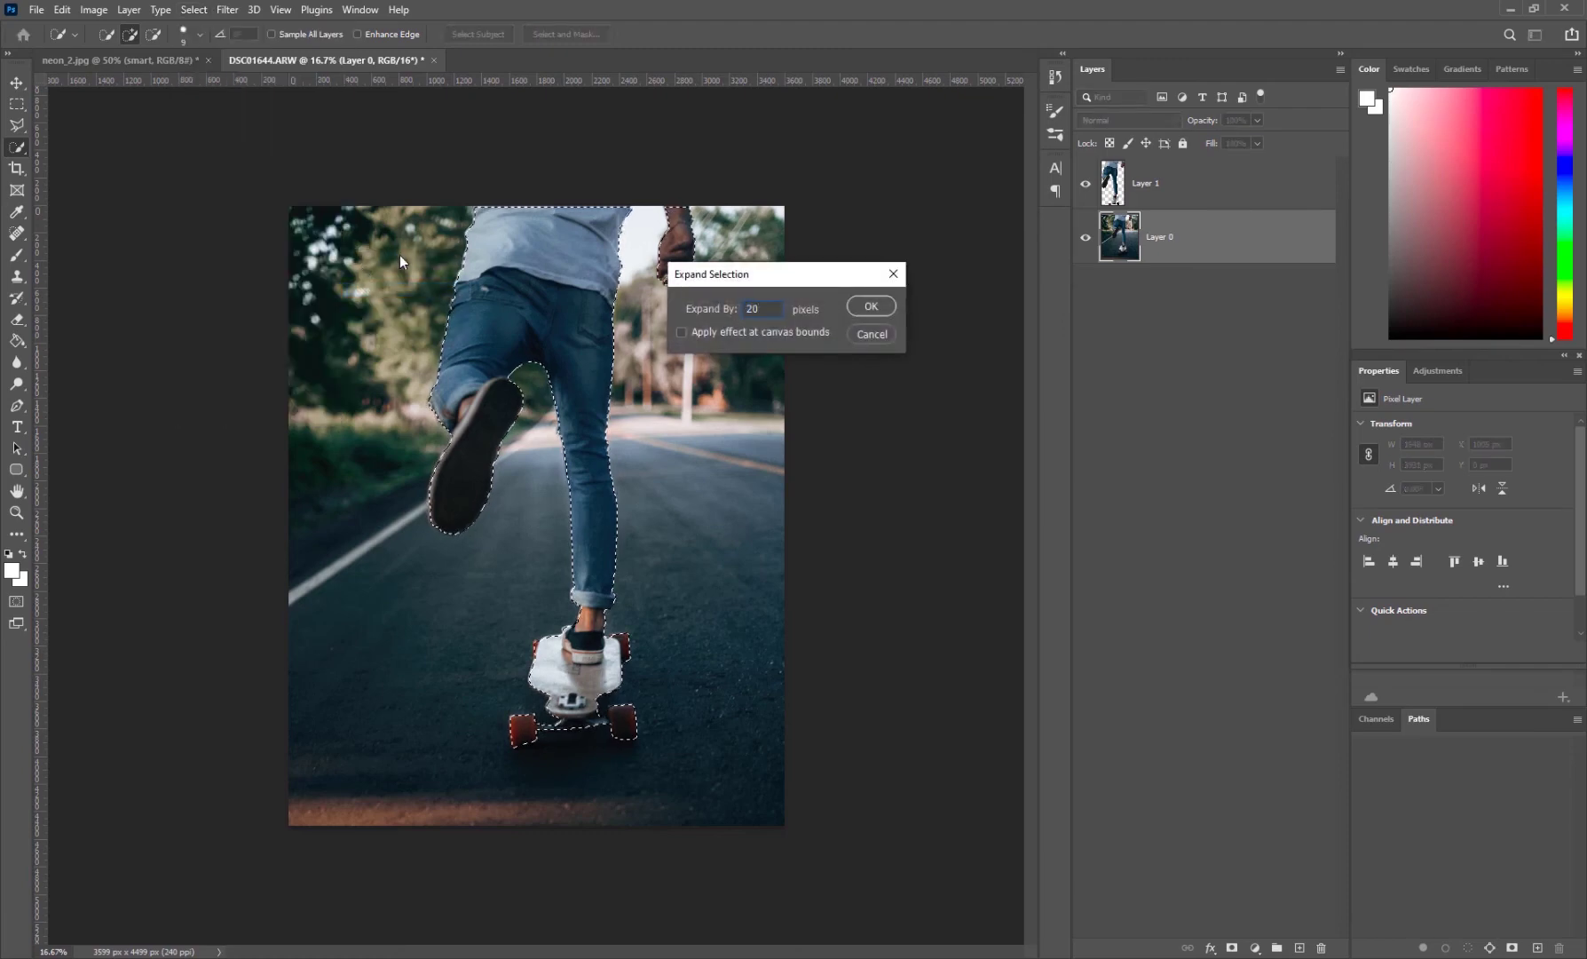
click(868, 307)
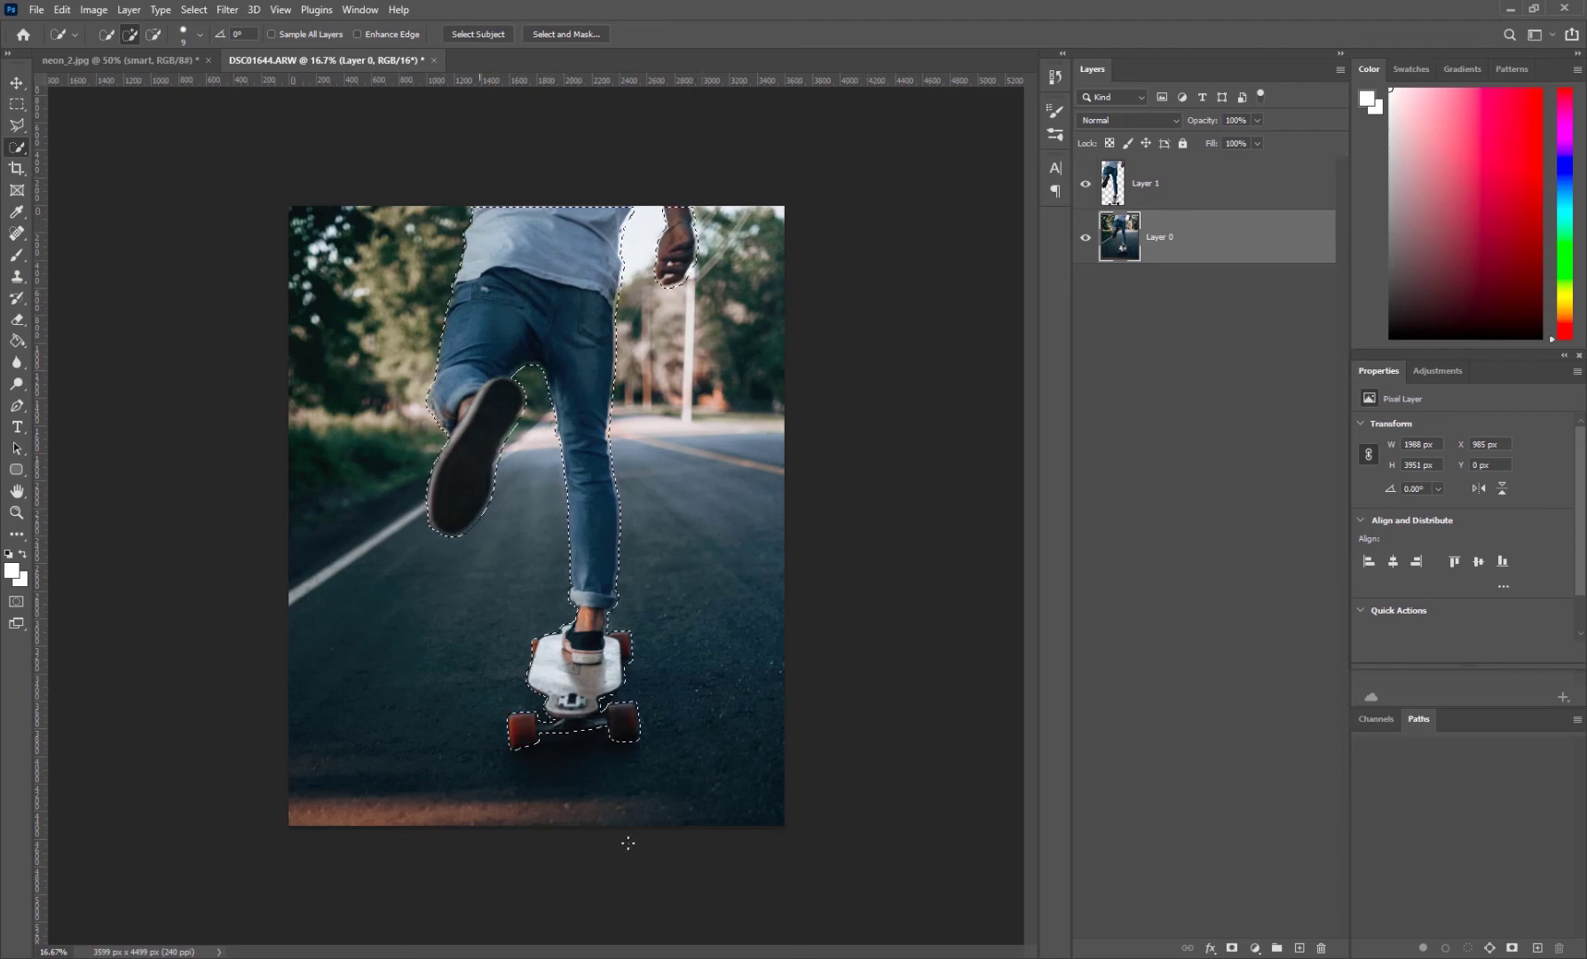
- Remove the skateboarder from Layer 0 with Content-Aware Fill, using automatic sampling and output to a new layer
right_click(575, 421)
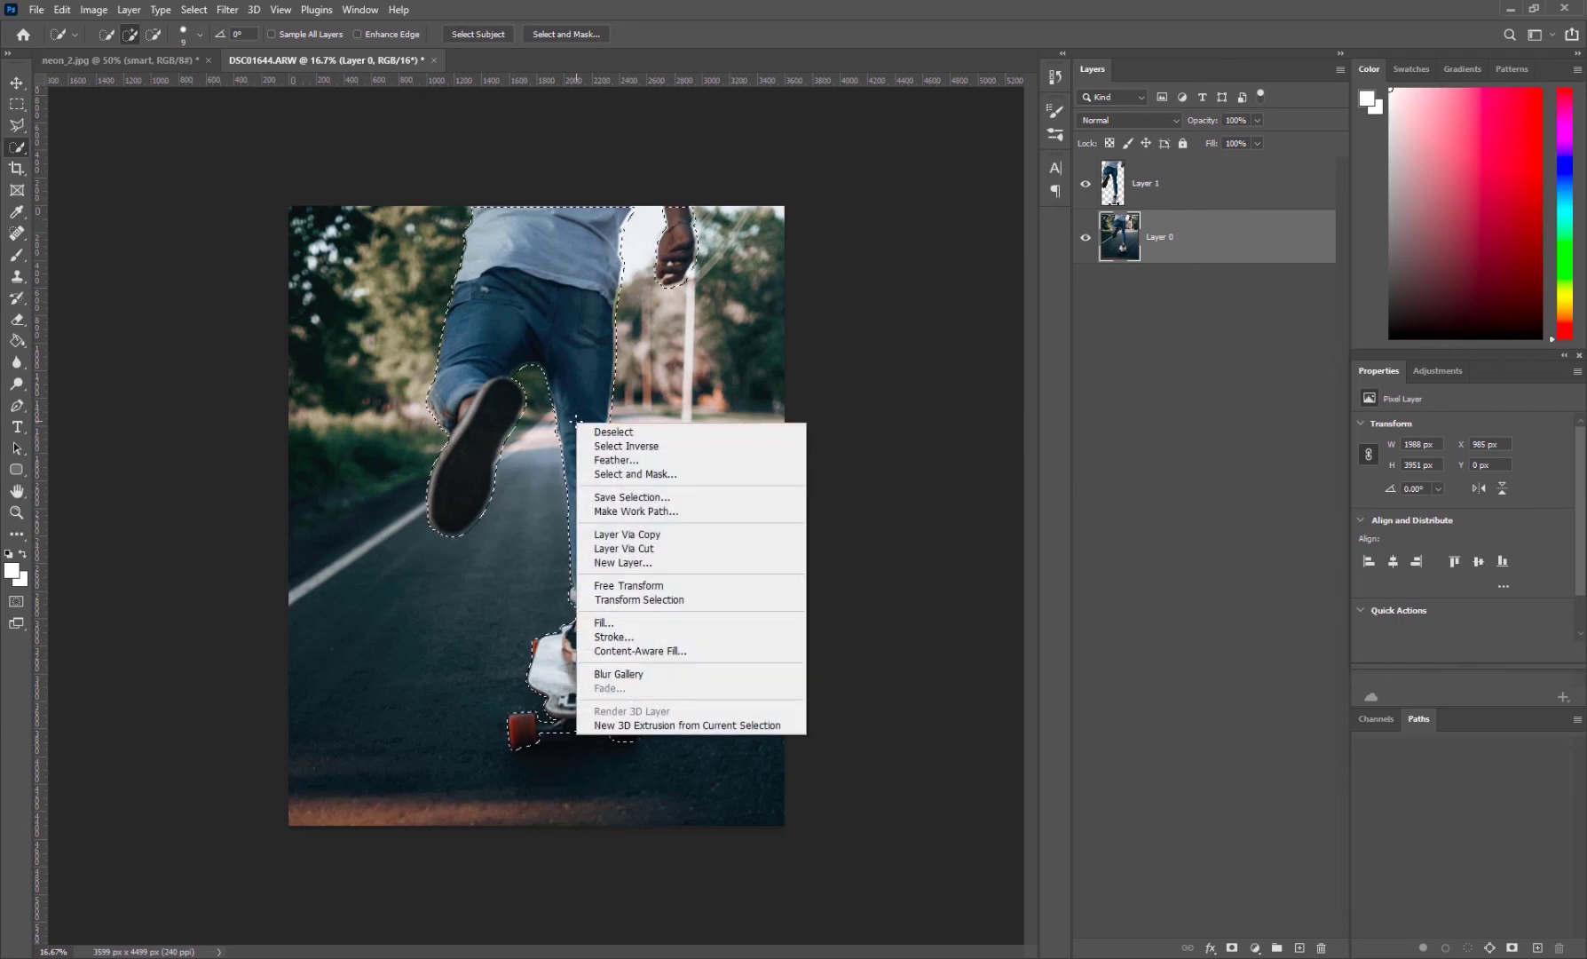
click(657, 651)
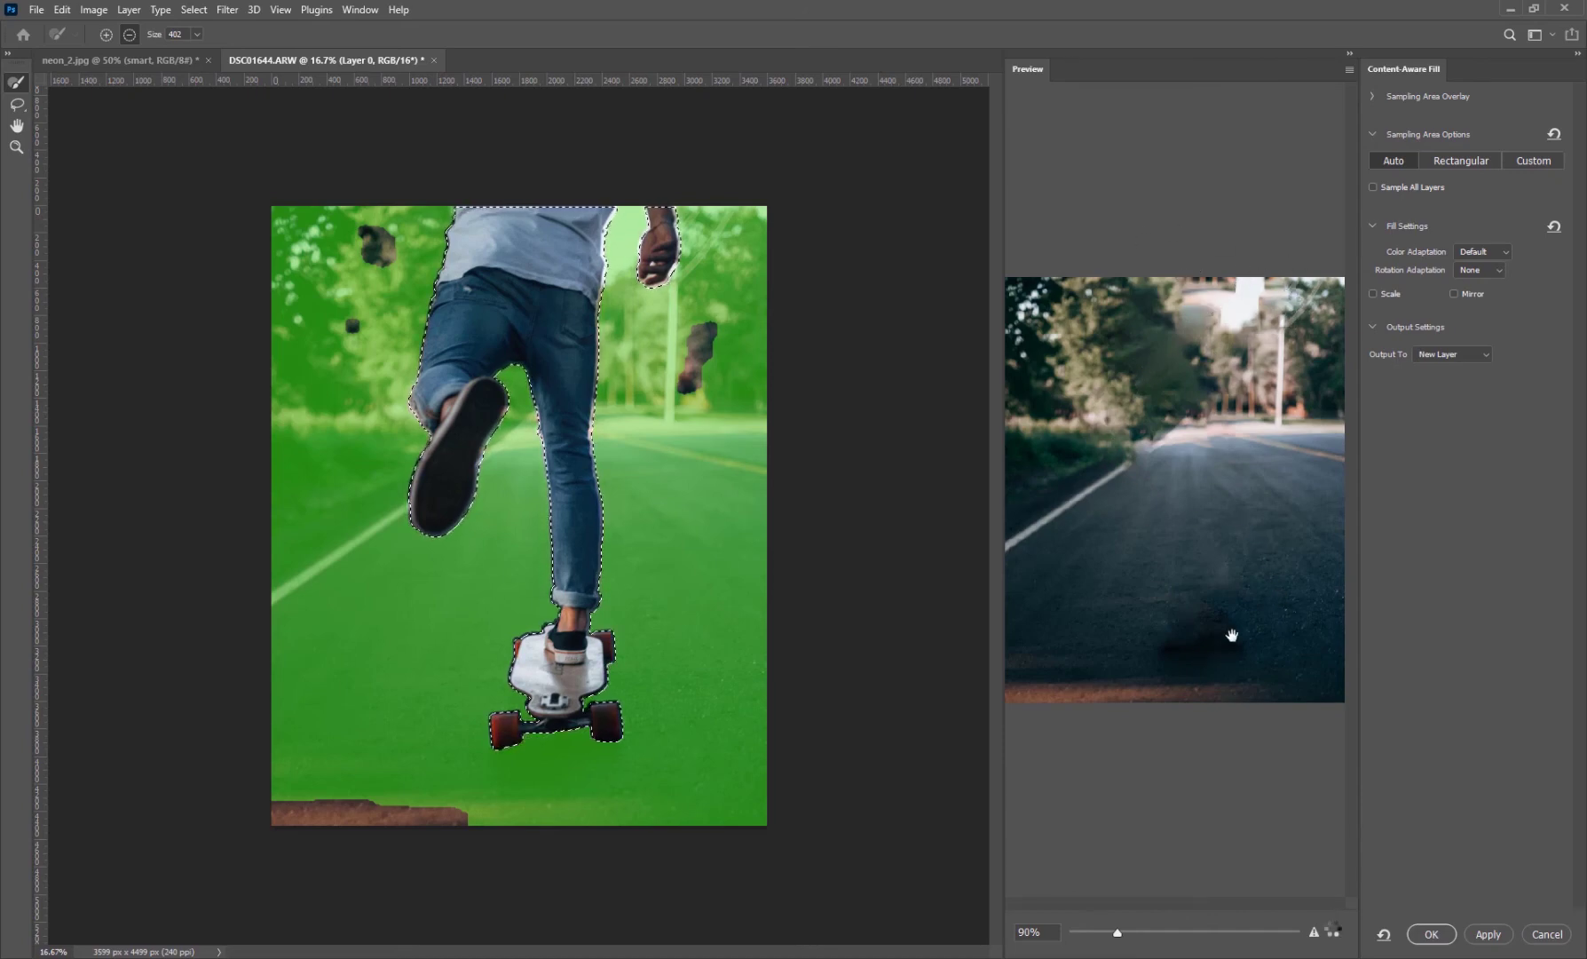
click(1429, 934)
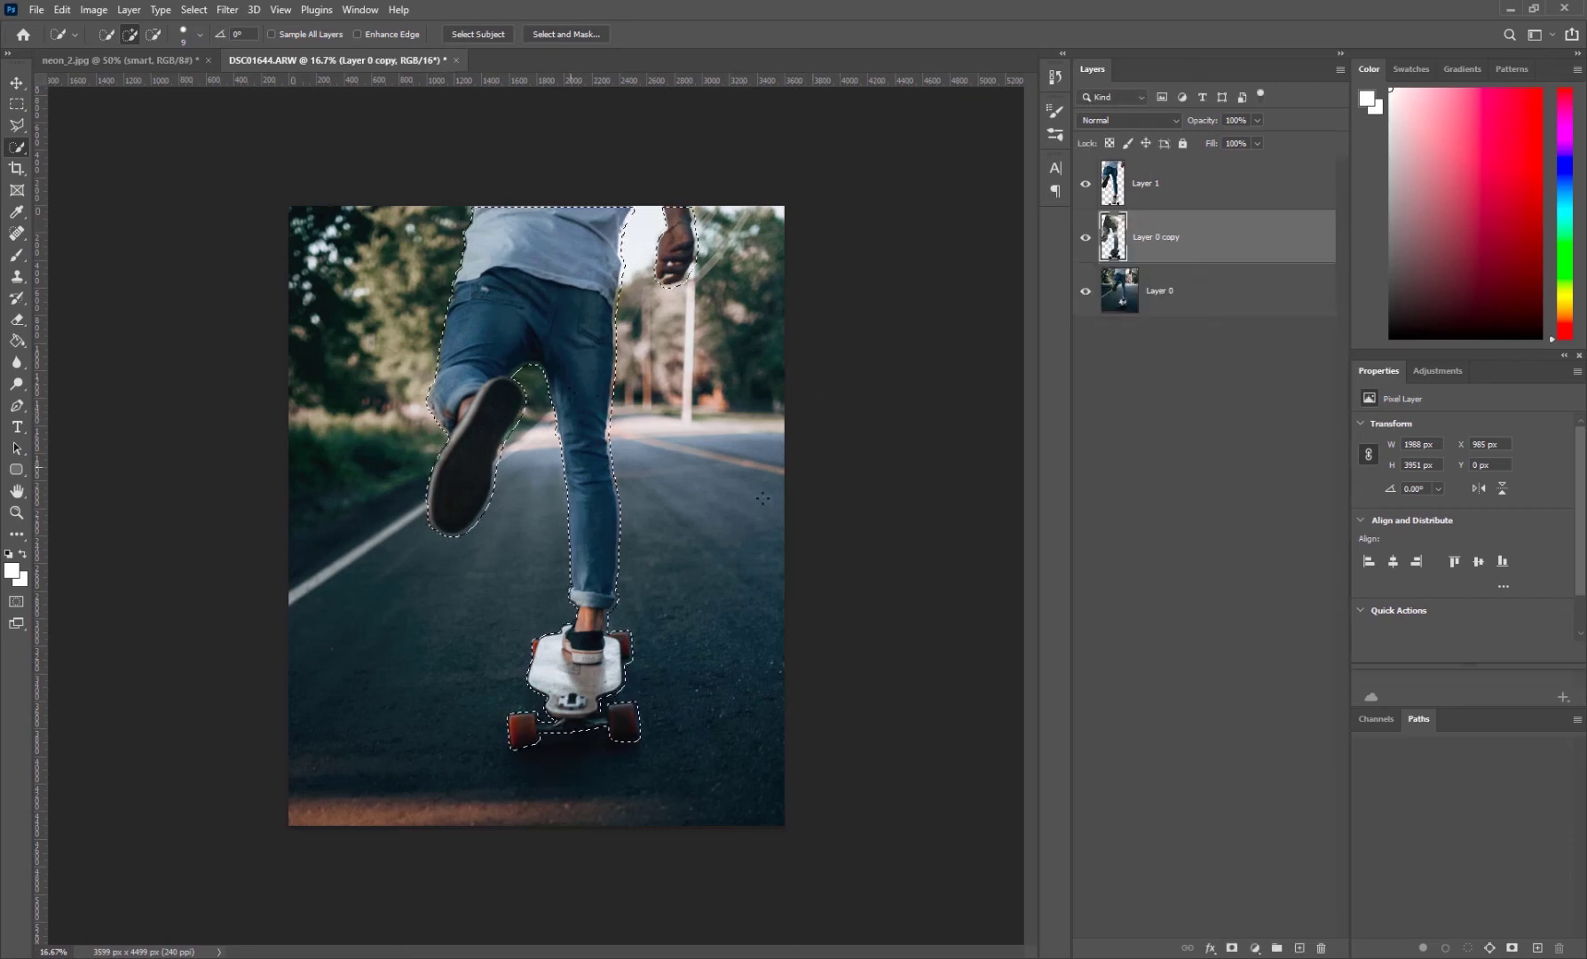
- Check the photo's pixel dimensions in Image Size without changing them
click(87, 9)
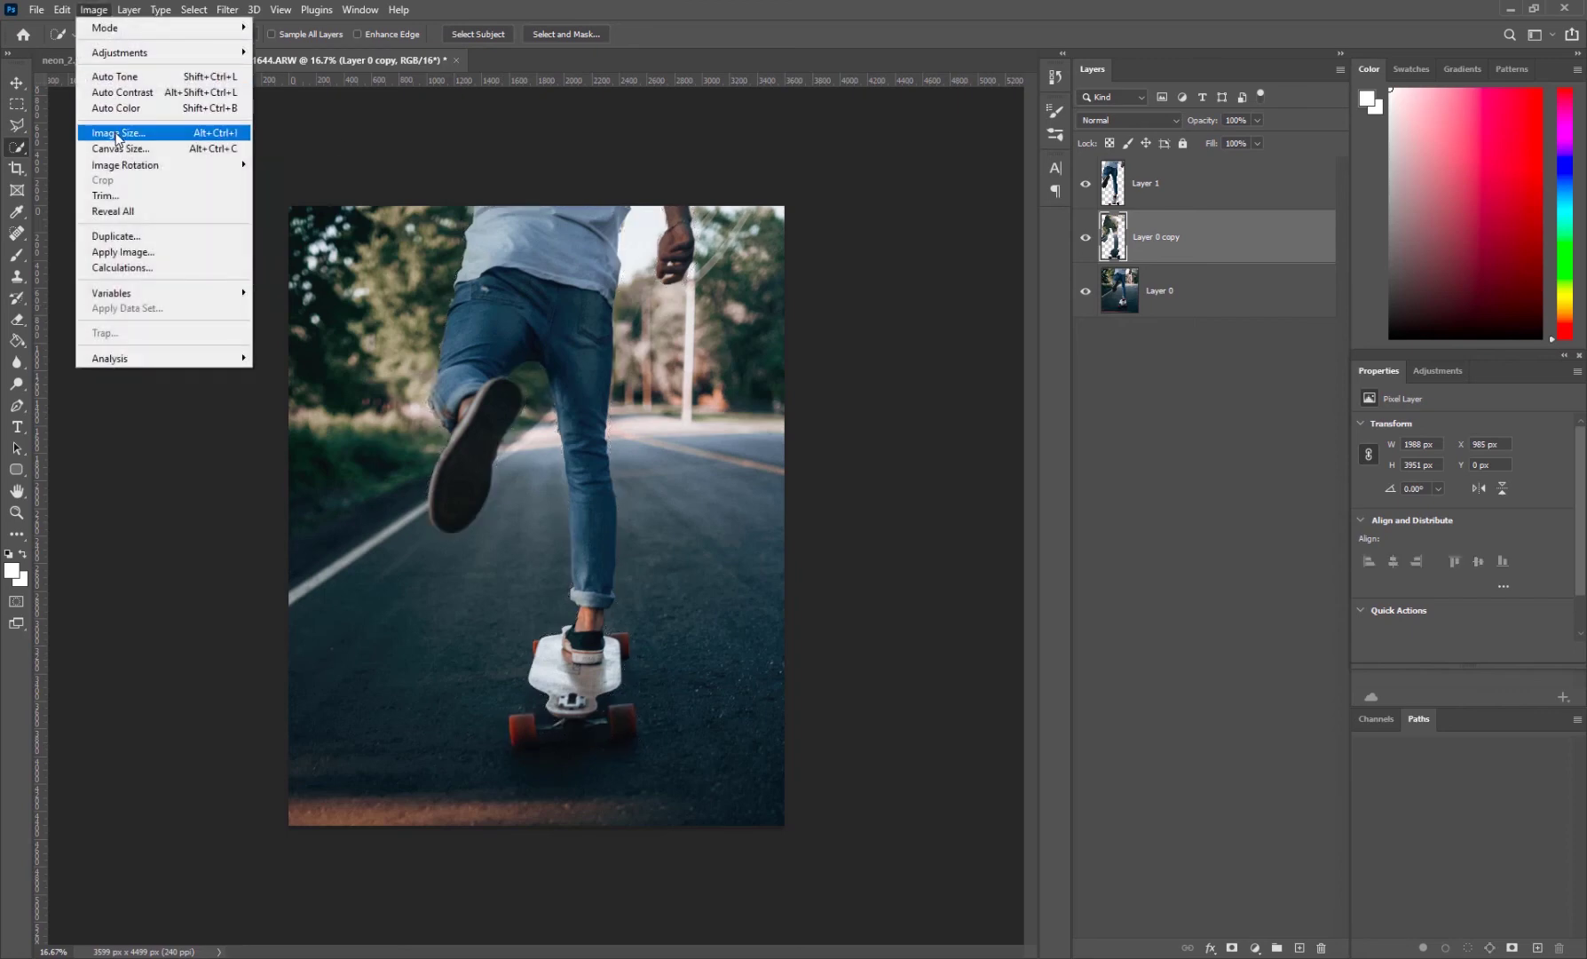
click(116, 133)
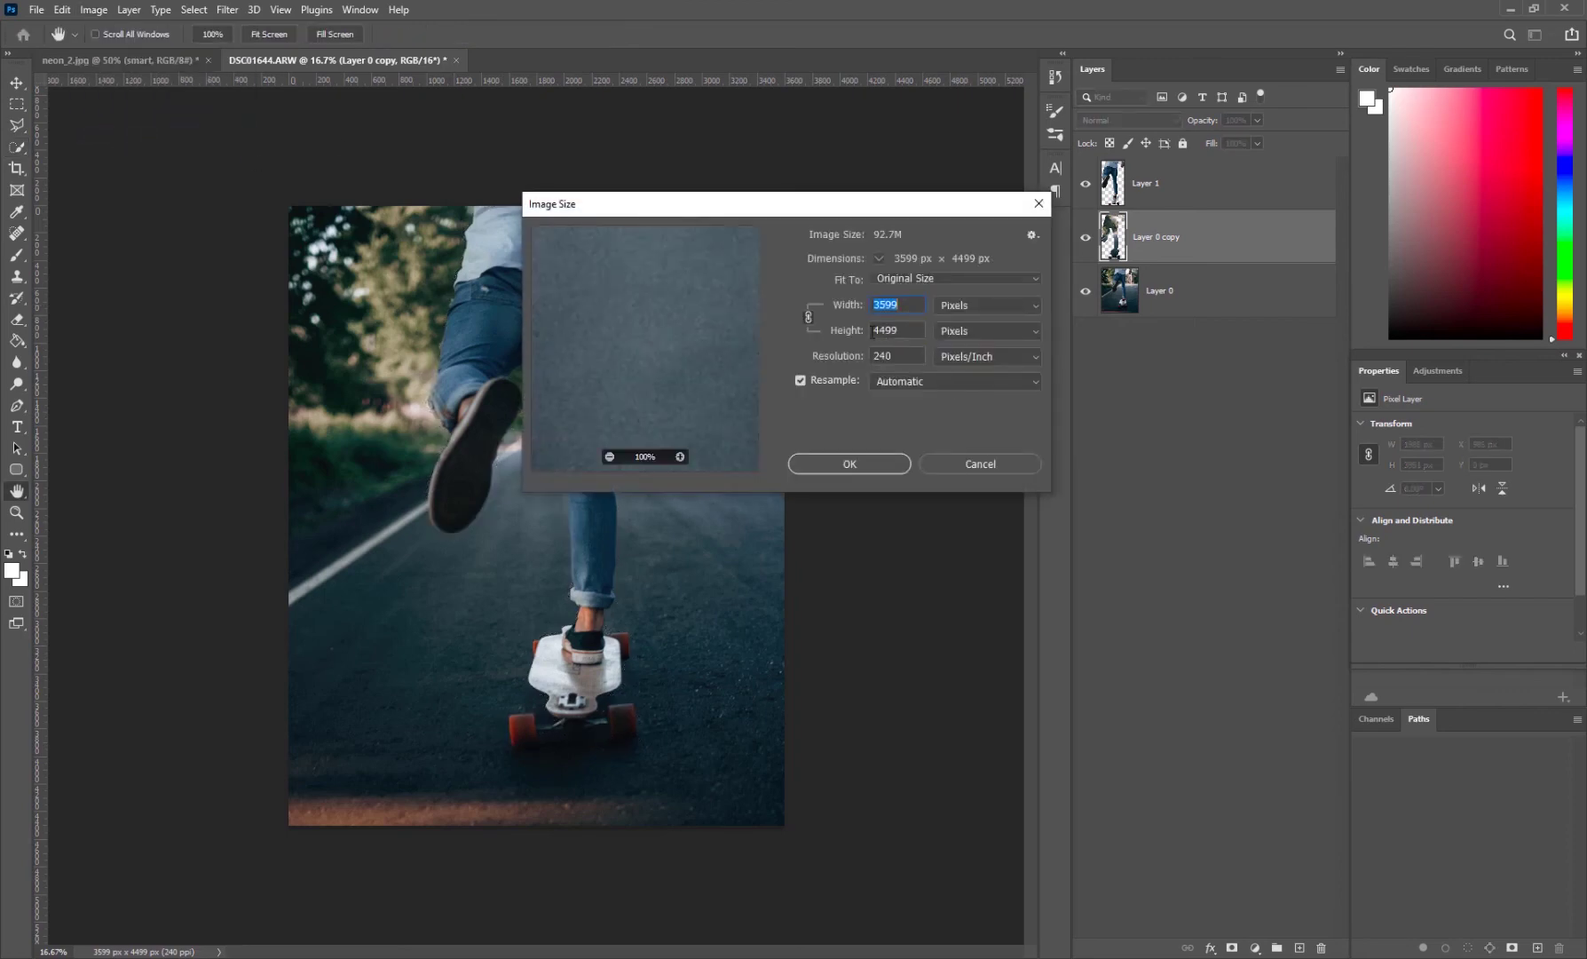
double_click(888, 330)
click(981, 464)
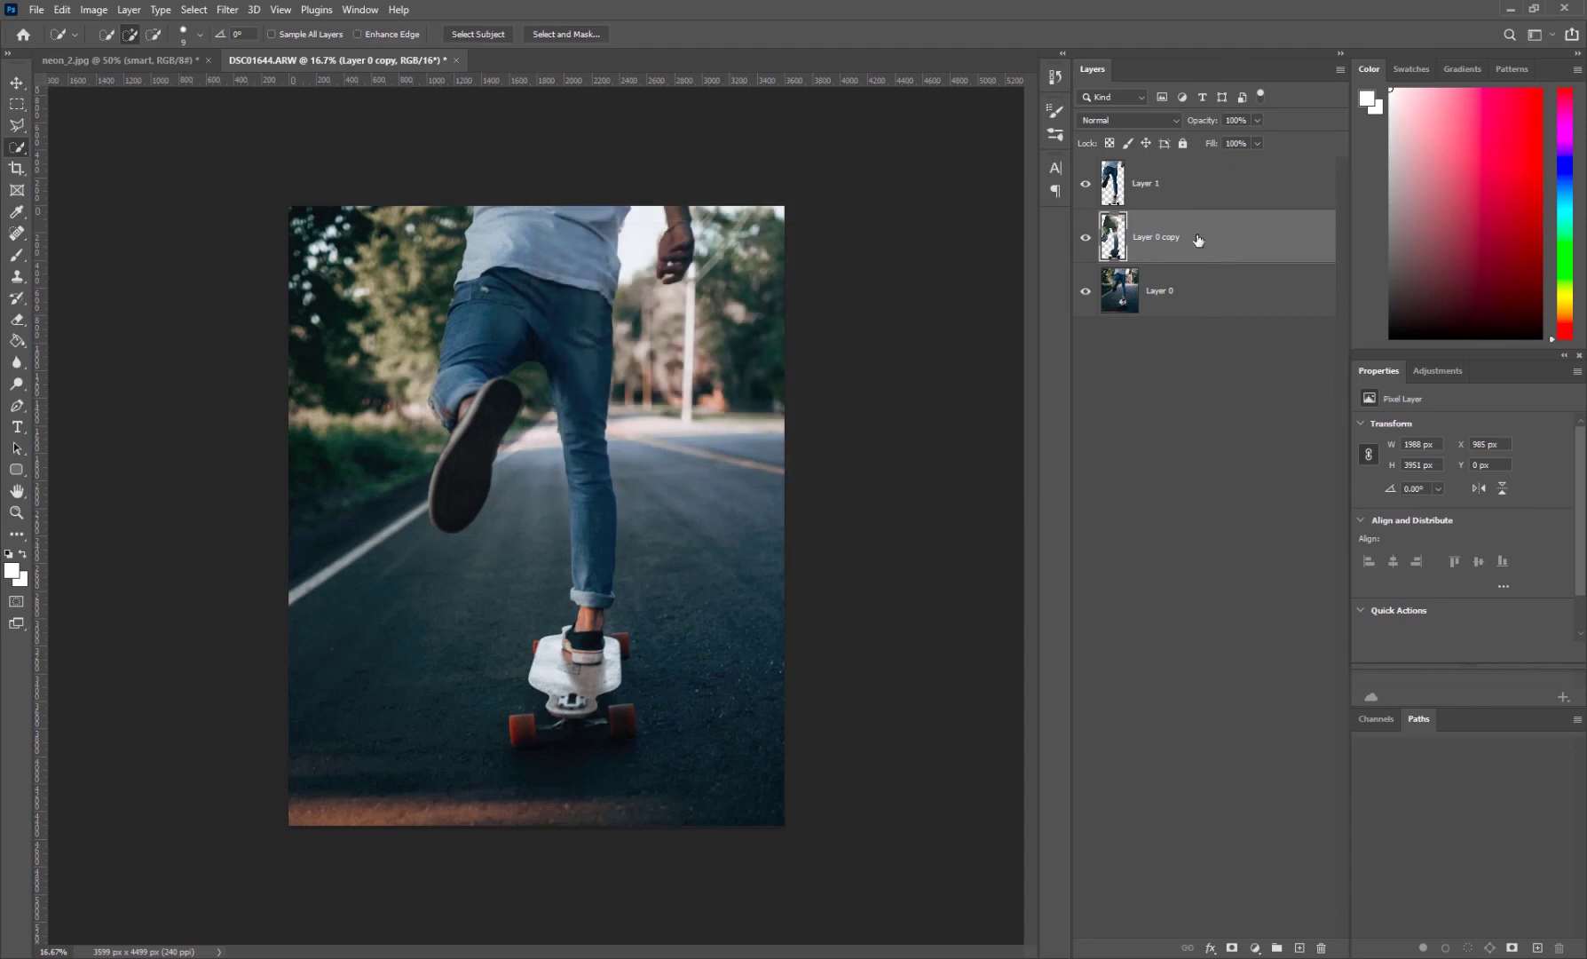
- Duplicate Layer 0 copy and Layer 0, and merge the two duplicates into one clean background layer
shift+click(1243, 302)
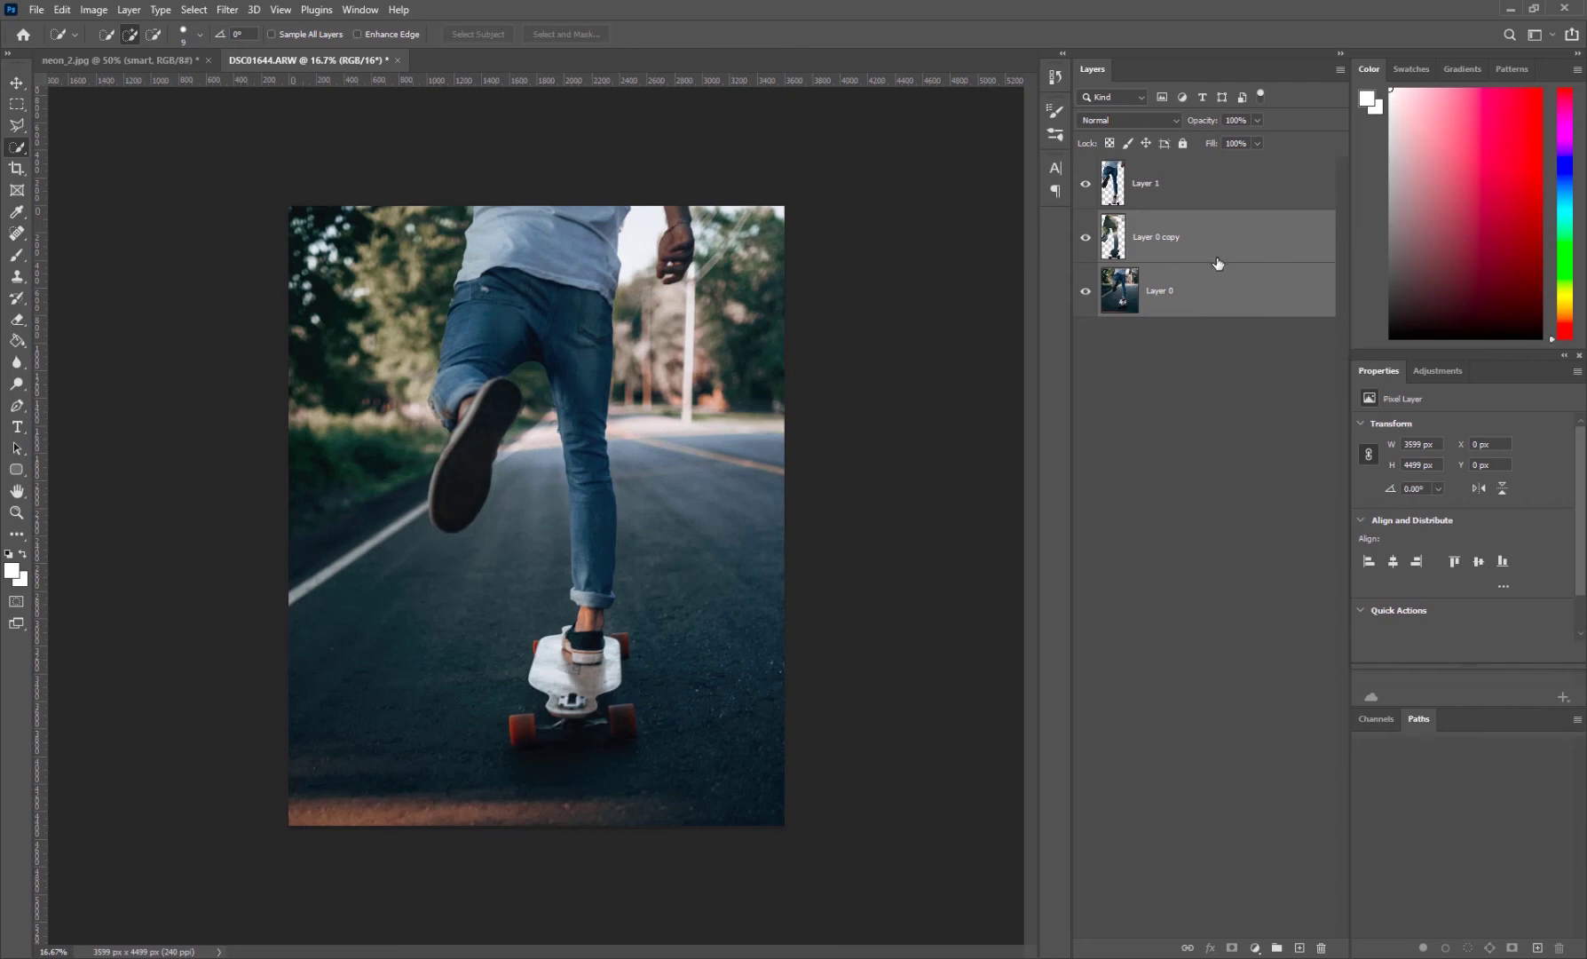
key(ctrl+j)
right_click(1218, 285)
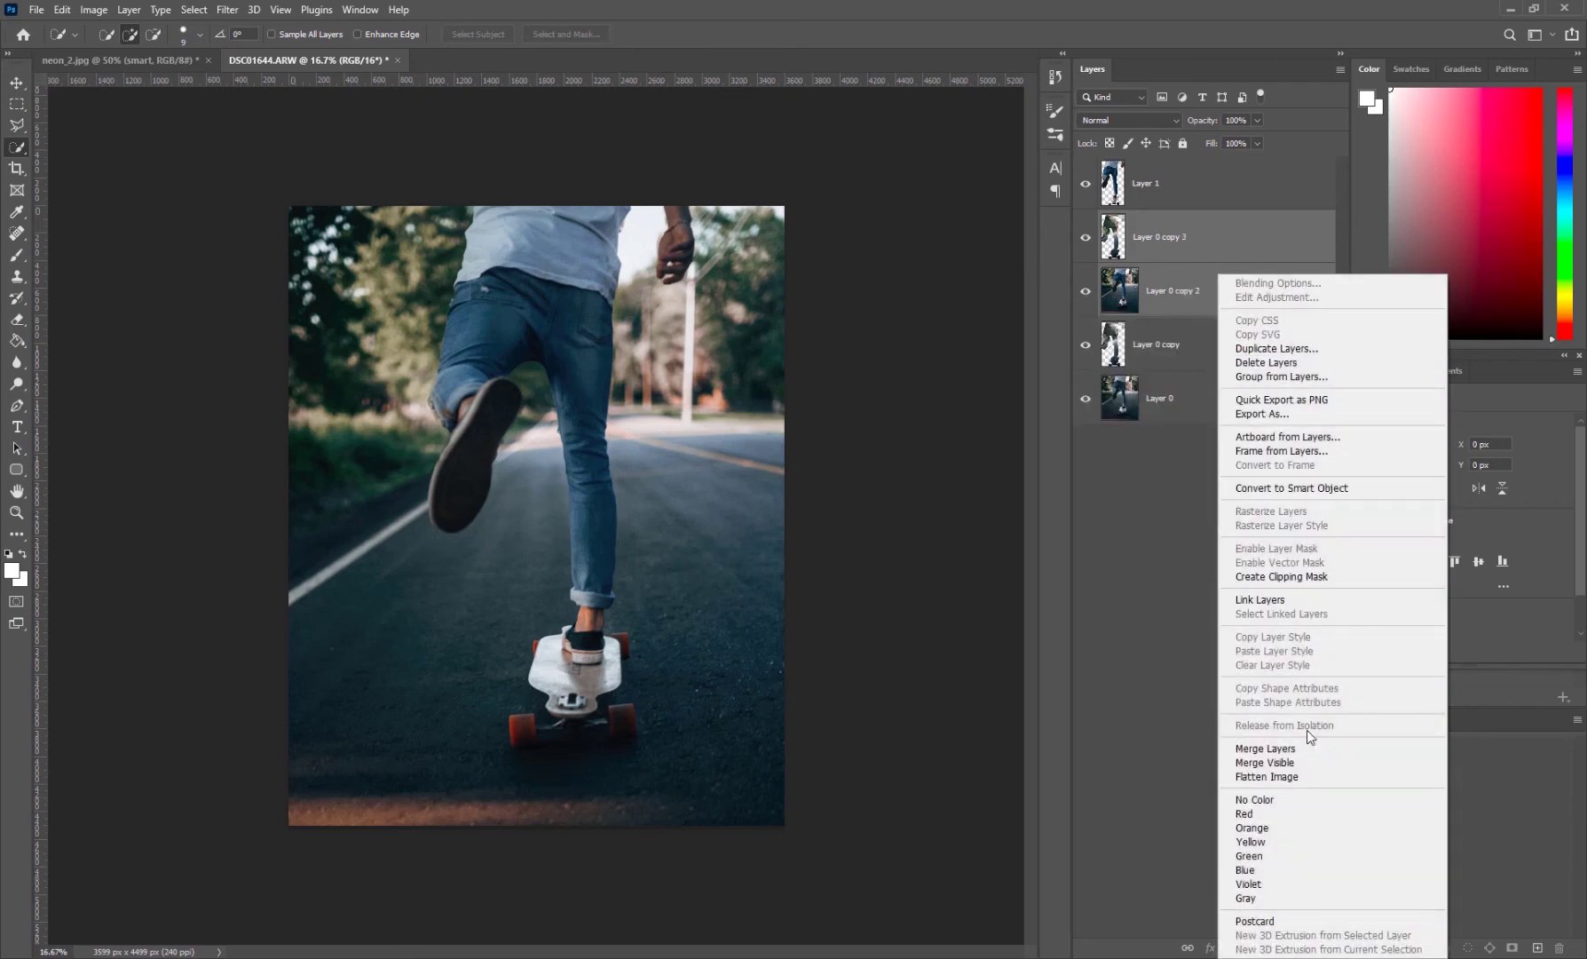
click(1308, 749)
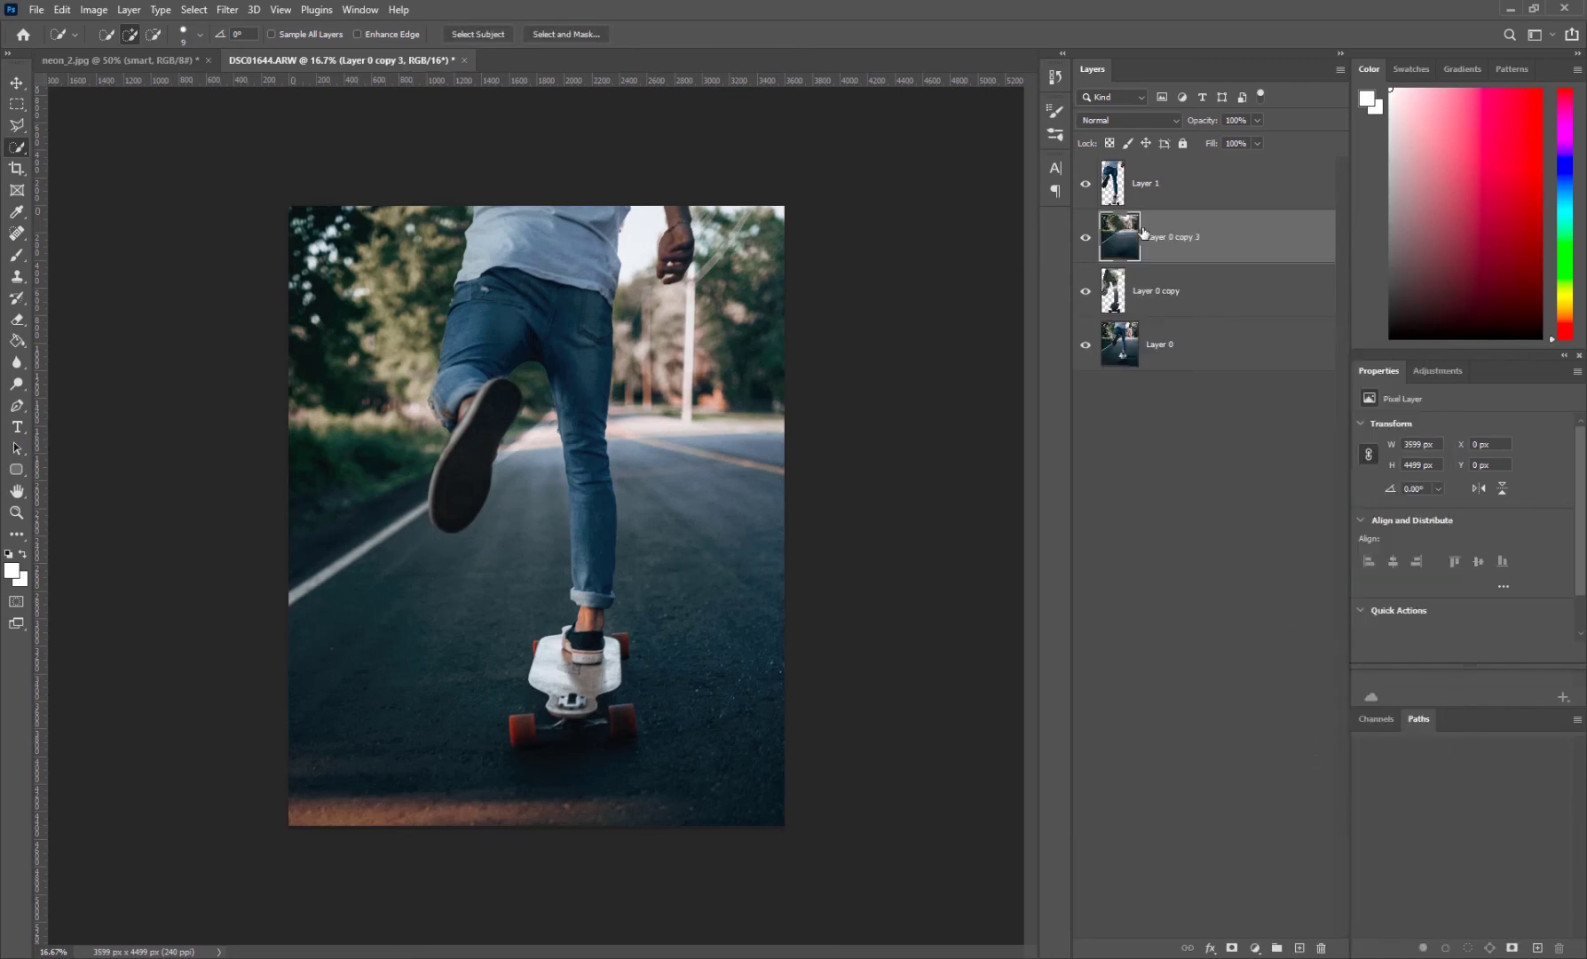
- Hide Layer 0 copy and Layer 0, and compare the merged background with and without the skateboarder layer
drag(1085, 291, 1085, 343)
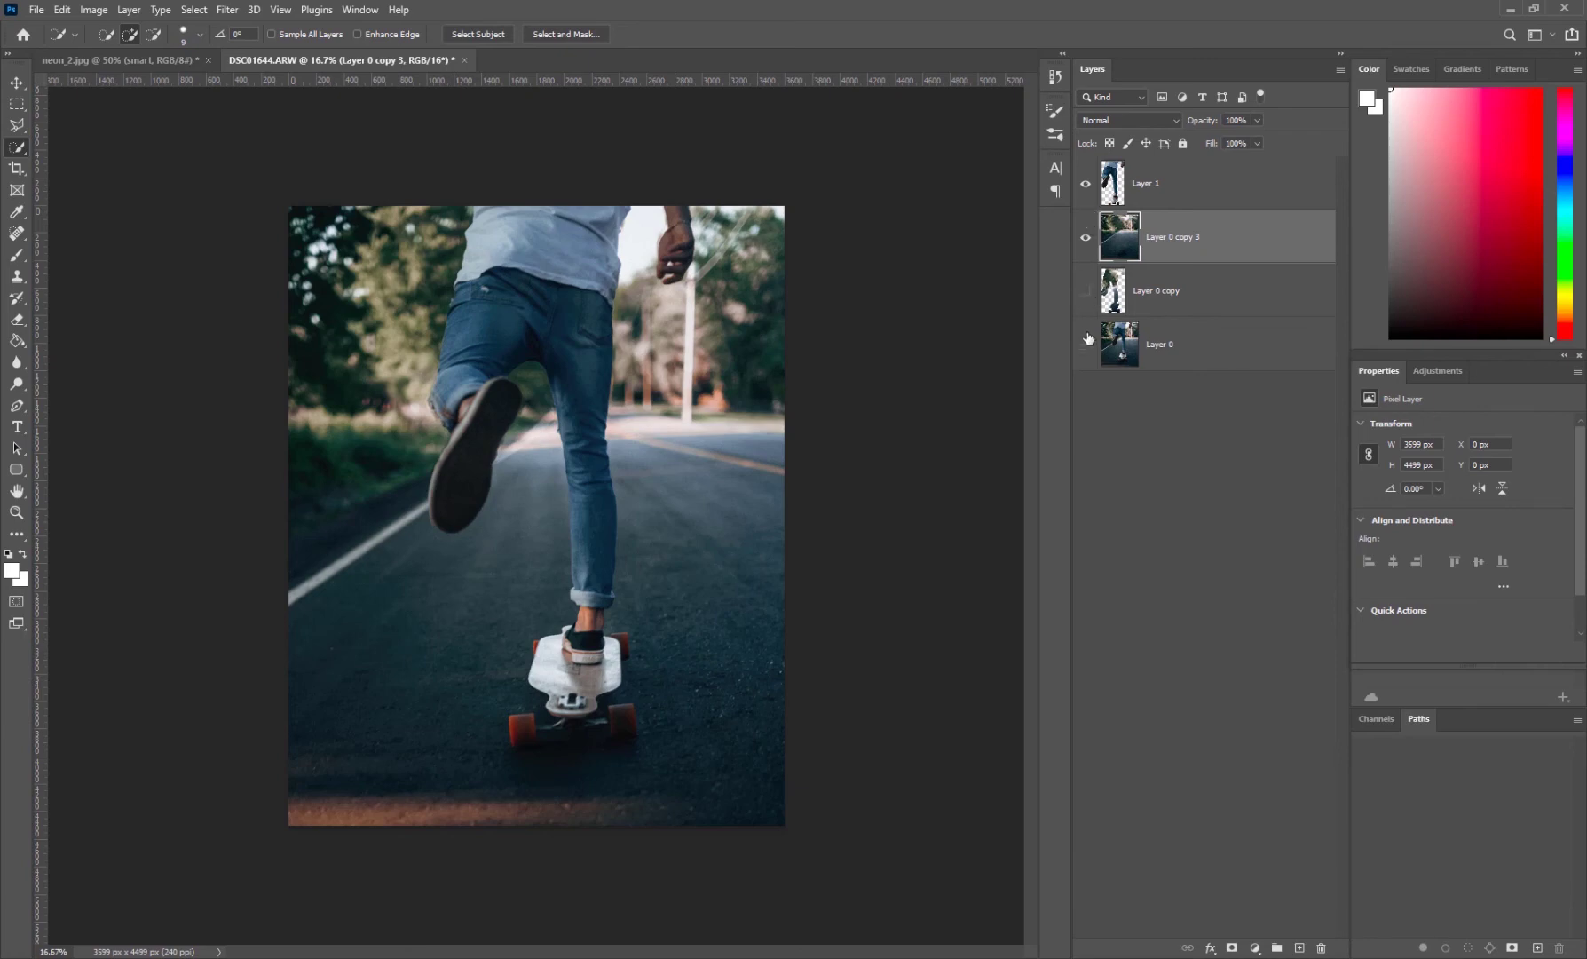
click(1087, 188)
click(1087, 189)
- Convert the merged background layer to a Smart Object and start the Path Blur filter on it
right_click(1260, 241)
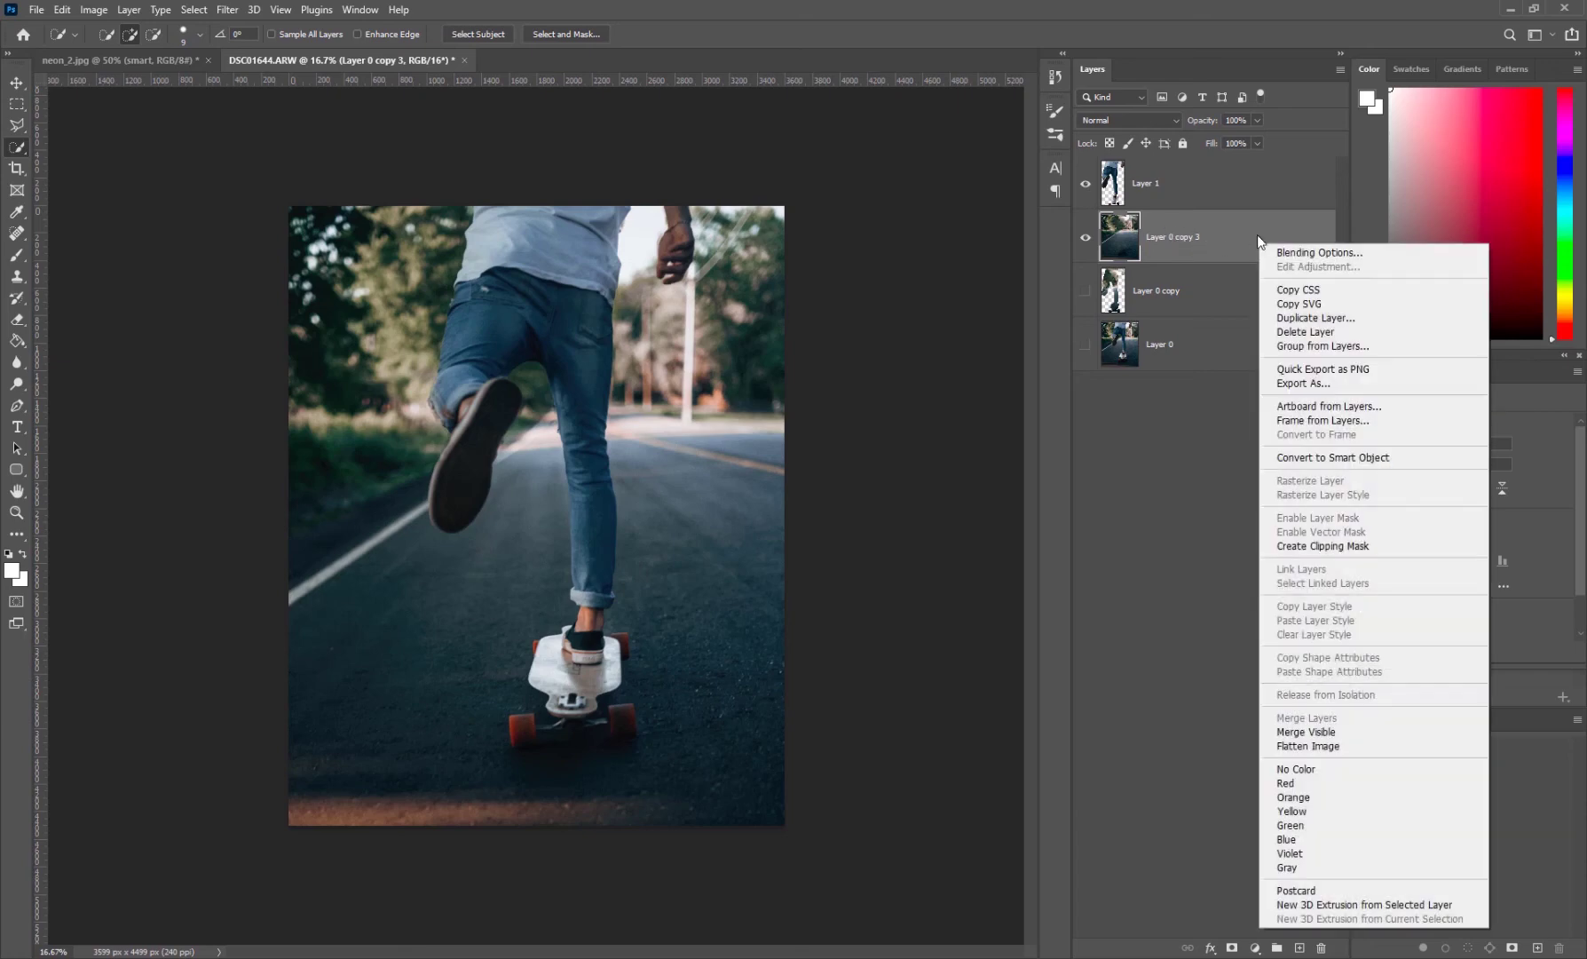
click(1331, 457)
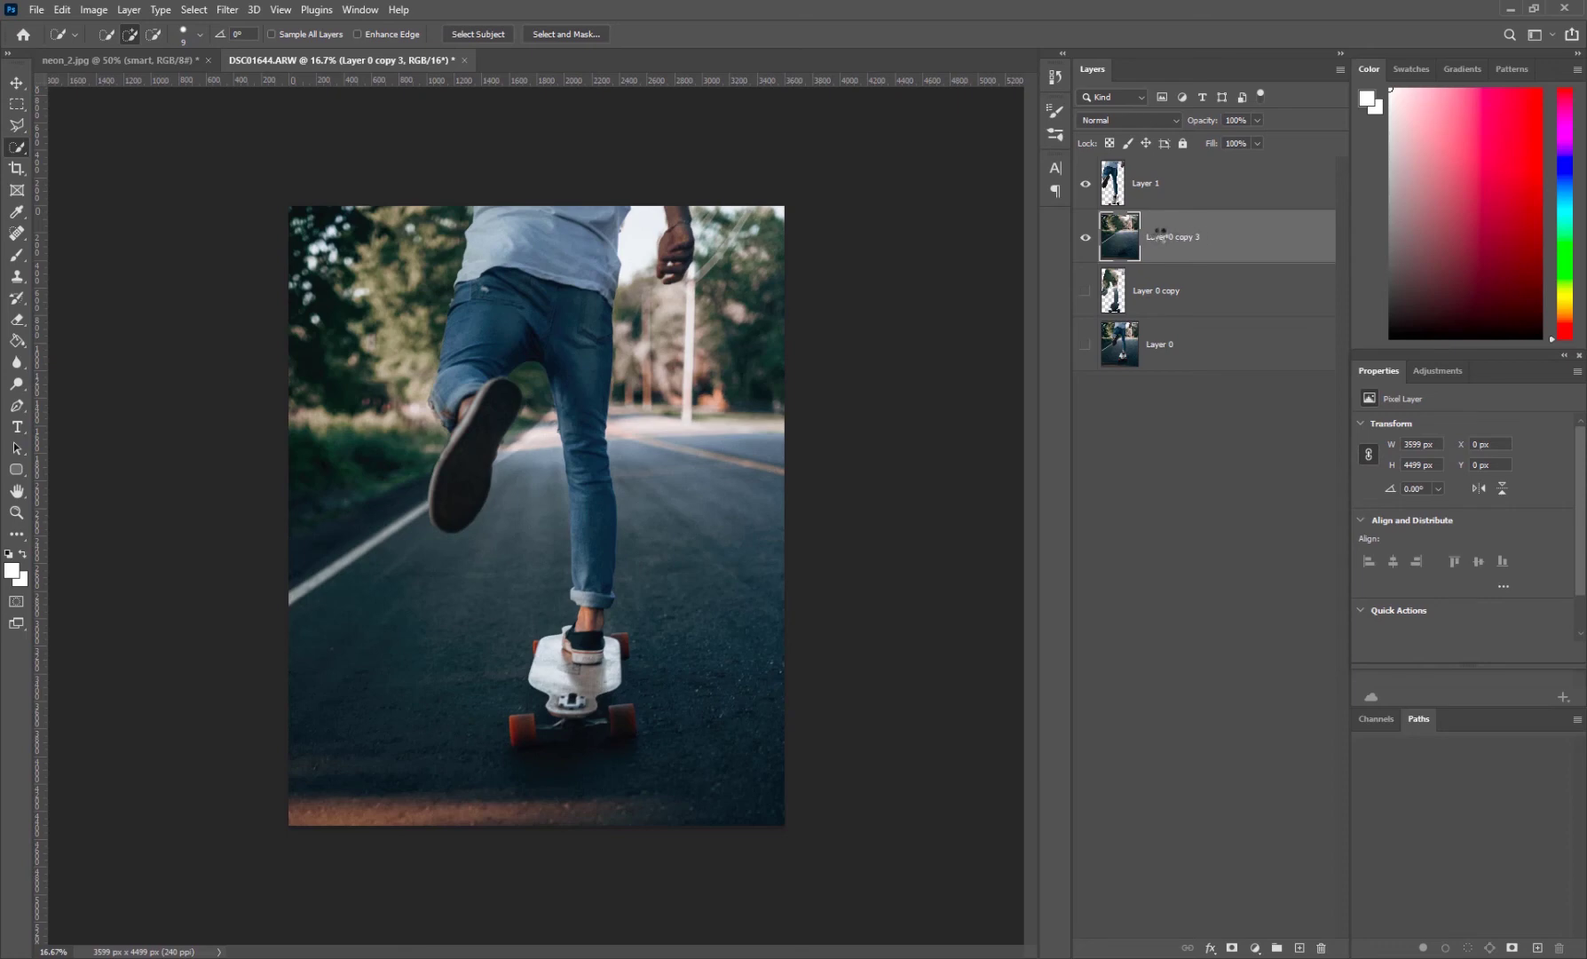
click(227, 10)
mouse_move(284, 249)
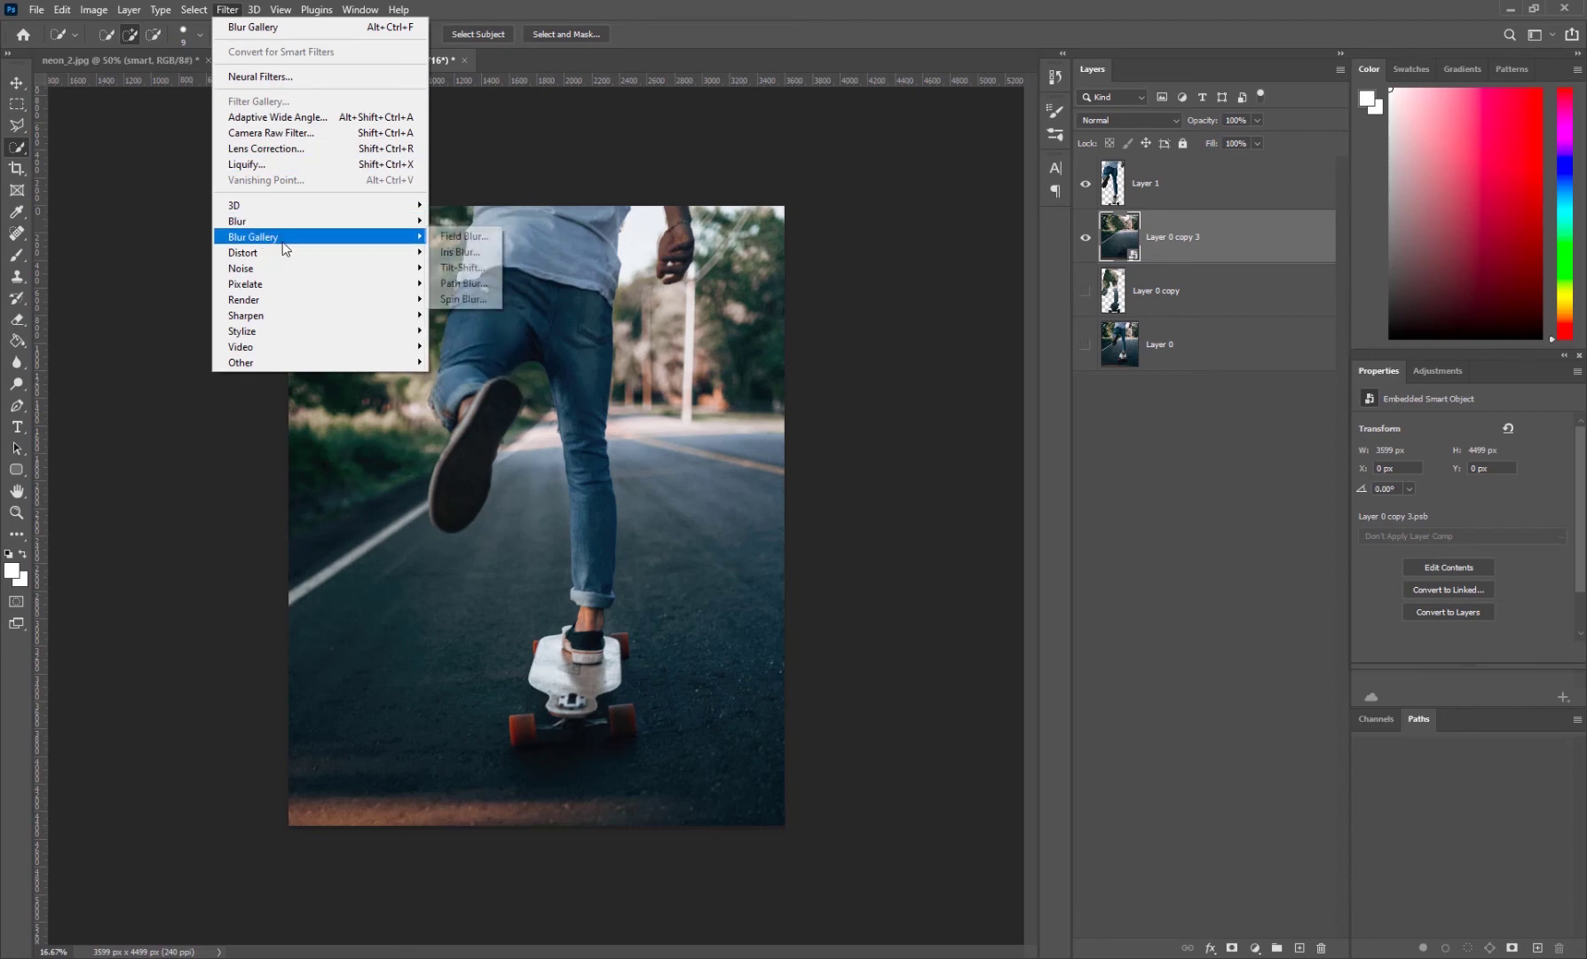
click(459, 284)
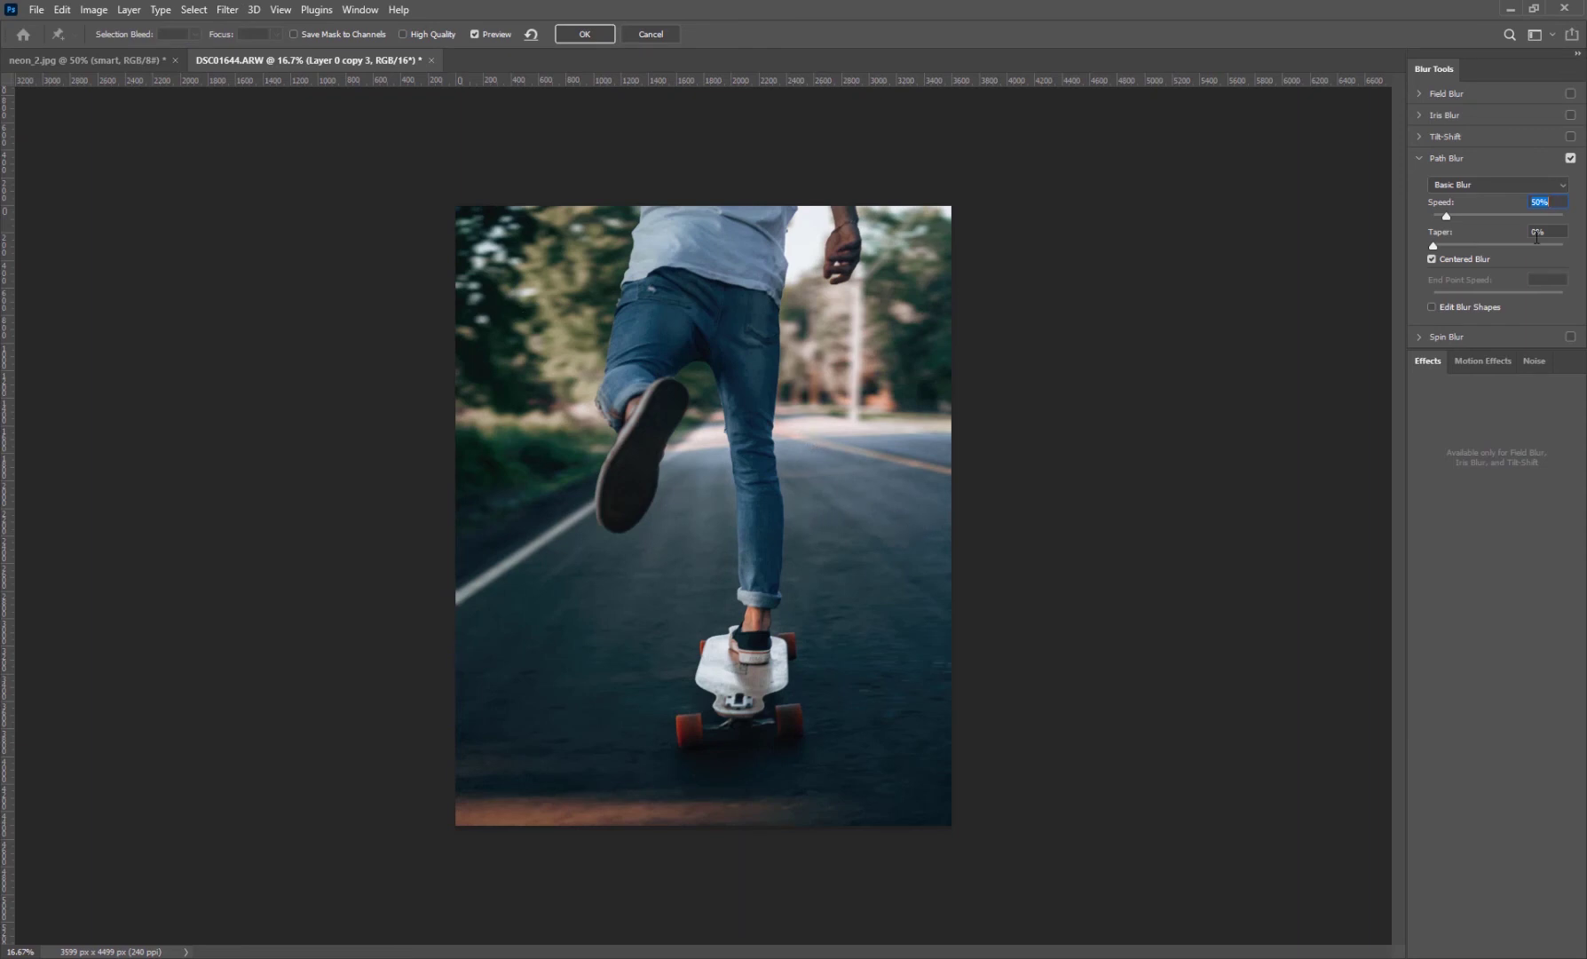
- Stretch the default blur path from the road's vanishing point to the lower-right corner of the photo and set Speed to 201%
drag(1447, 217, 1469, 218)
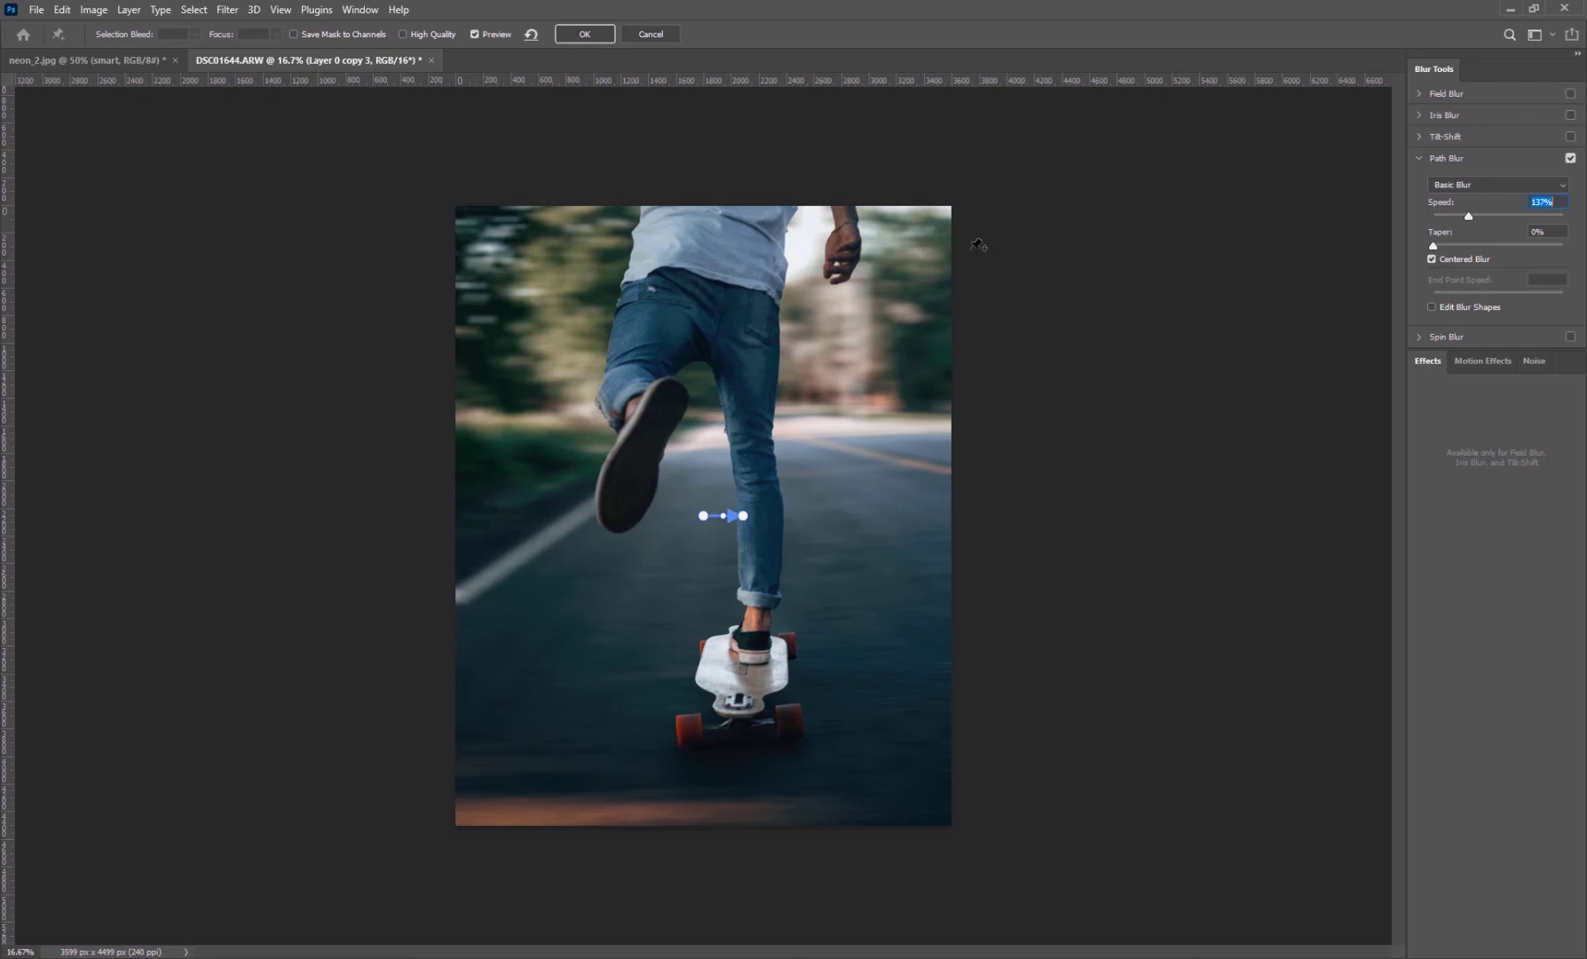
drag(461, 714, 600, 558)
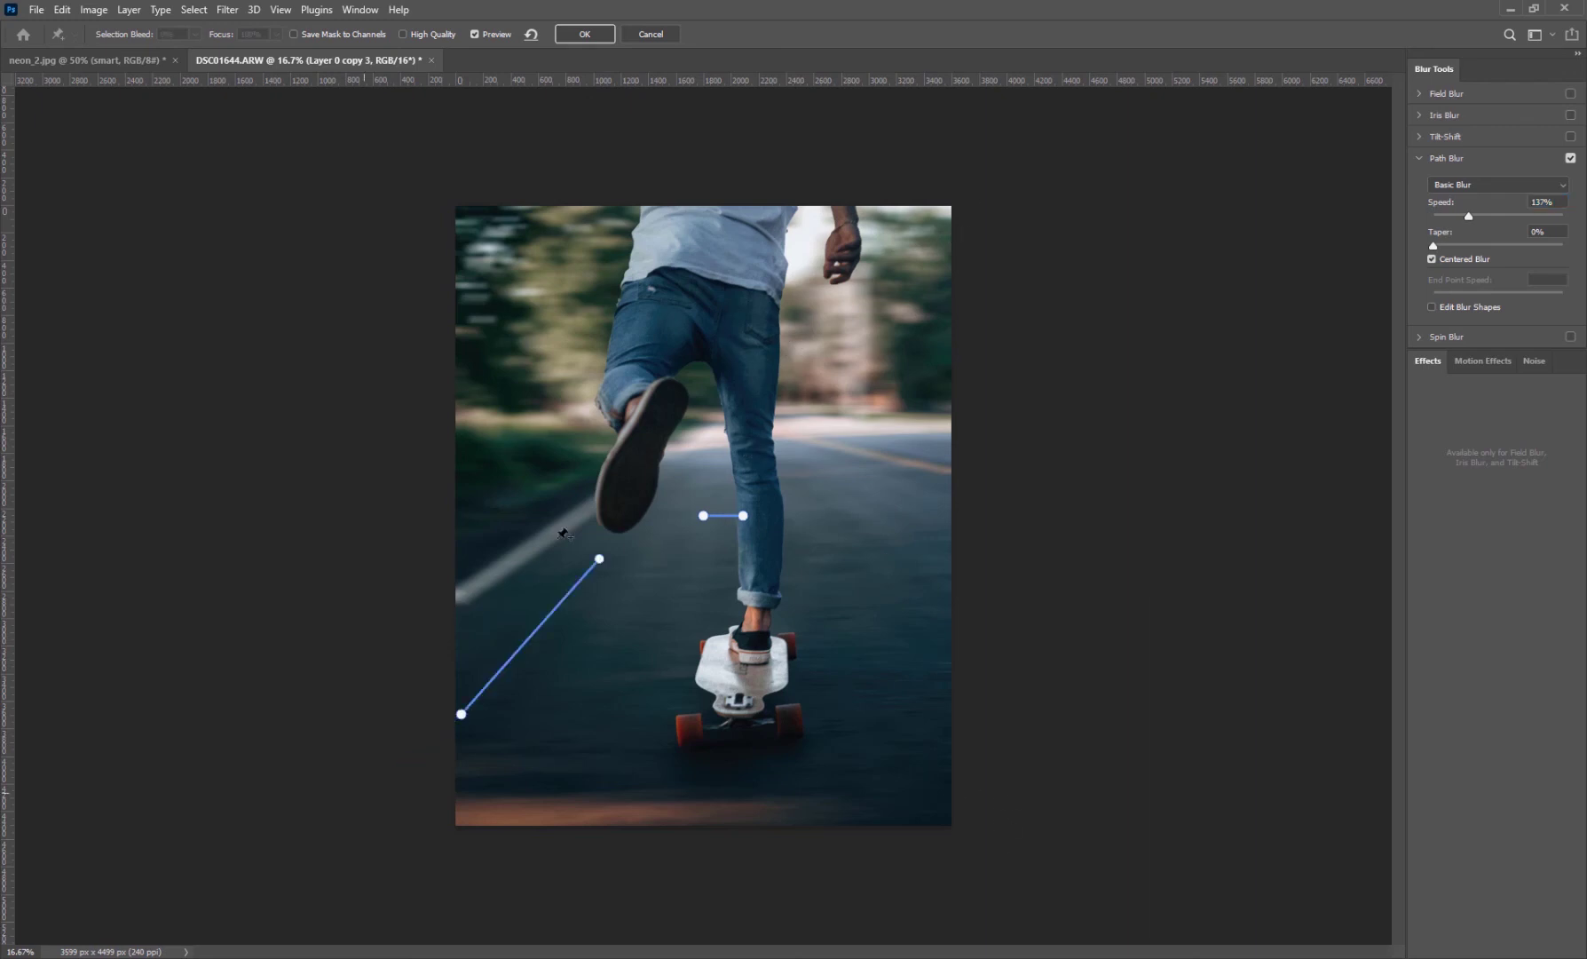
key(Delete)
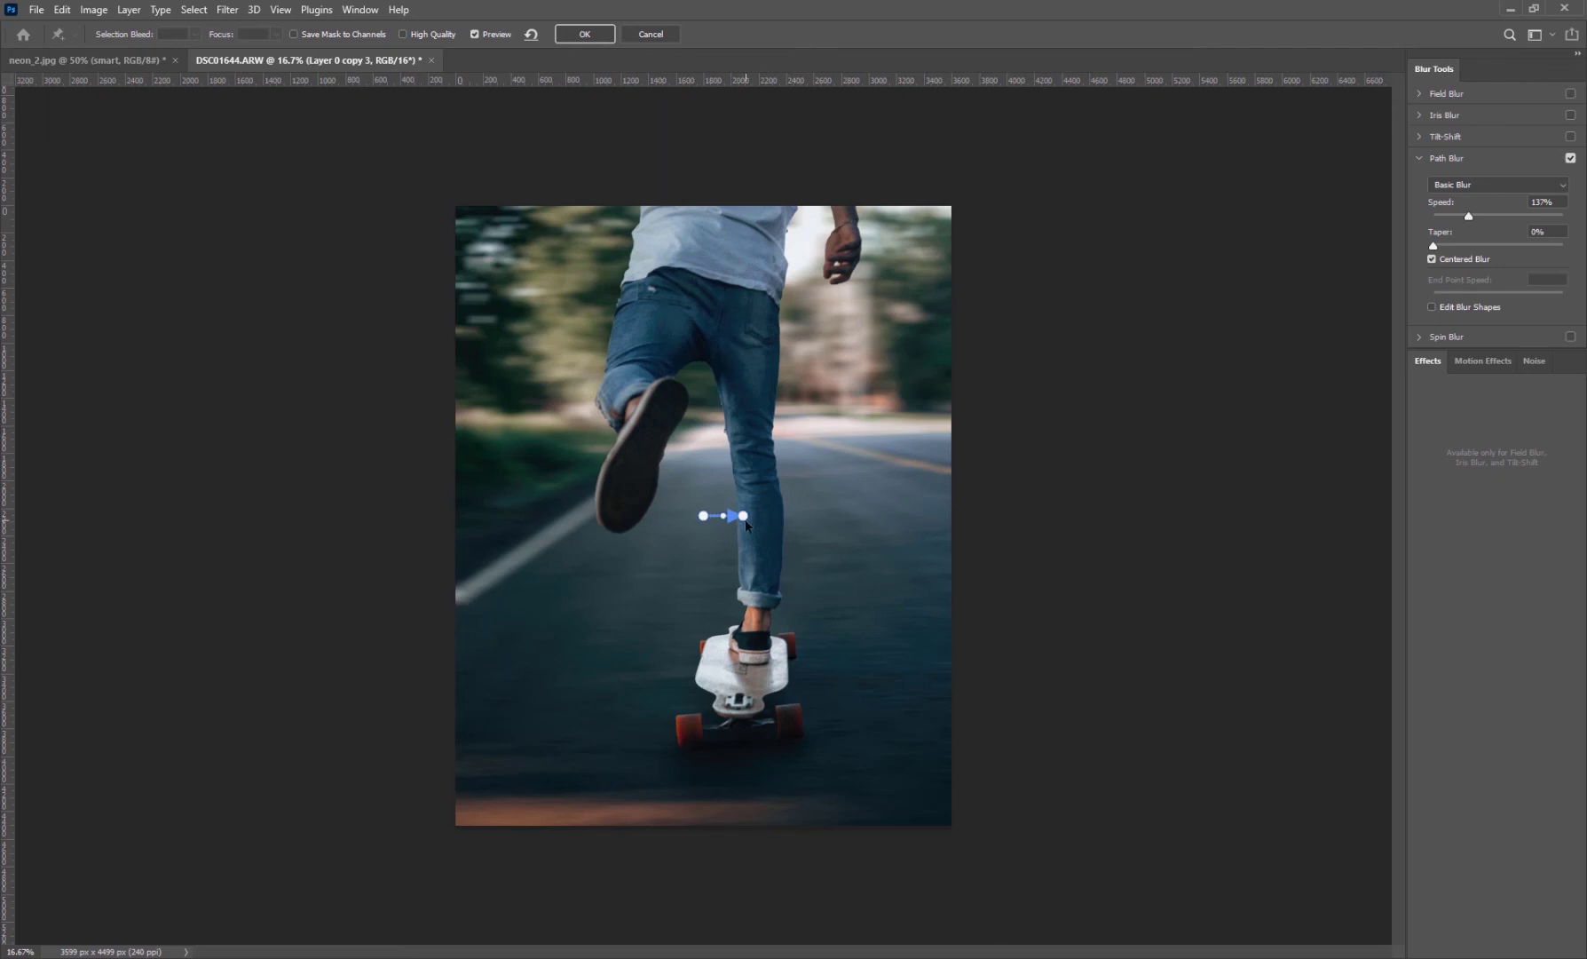
drag(744, 520, 923, 801)
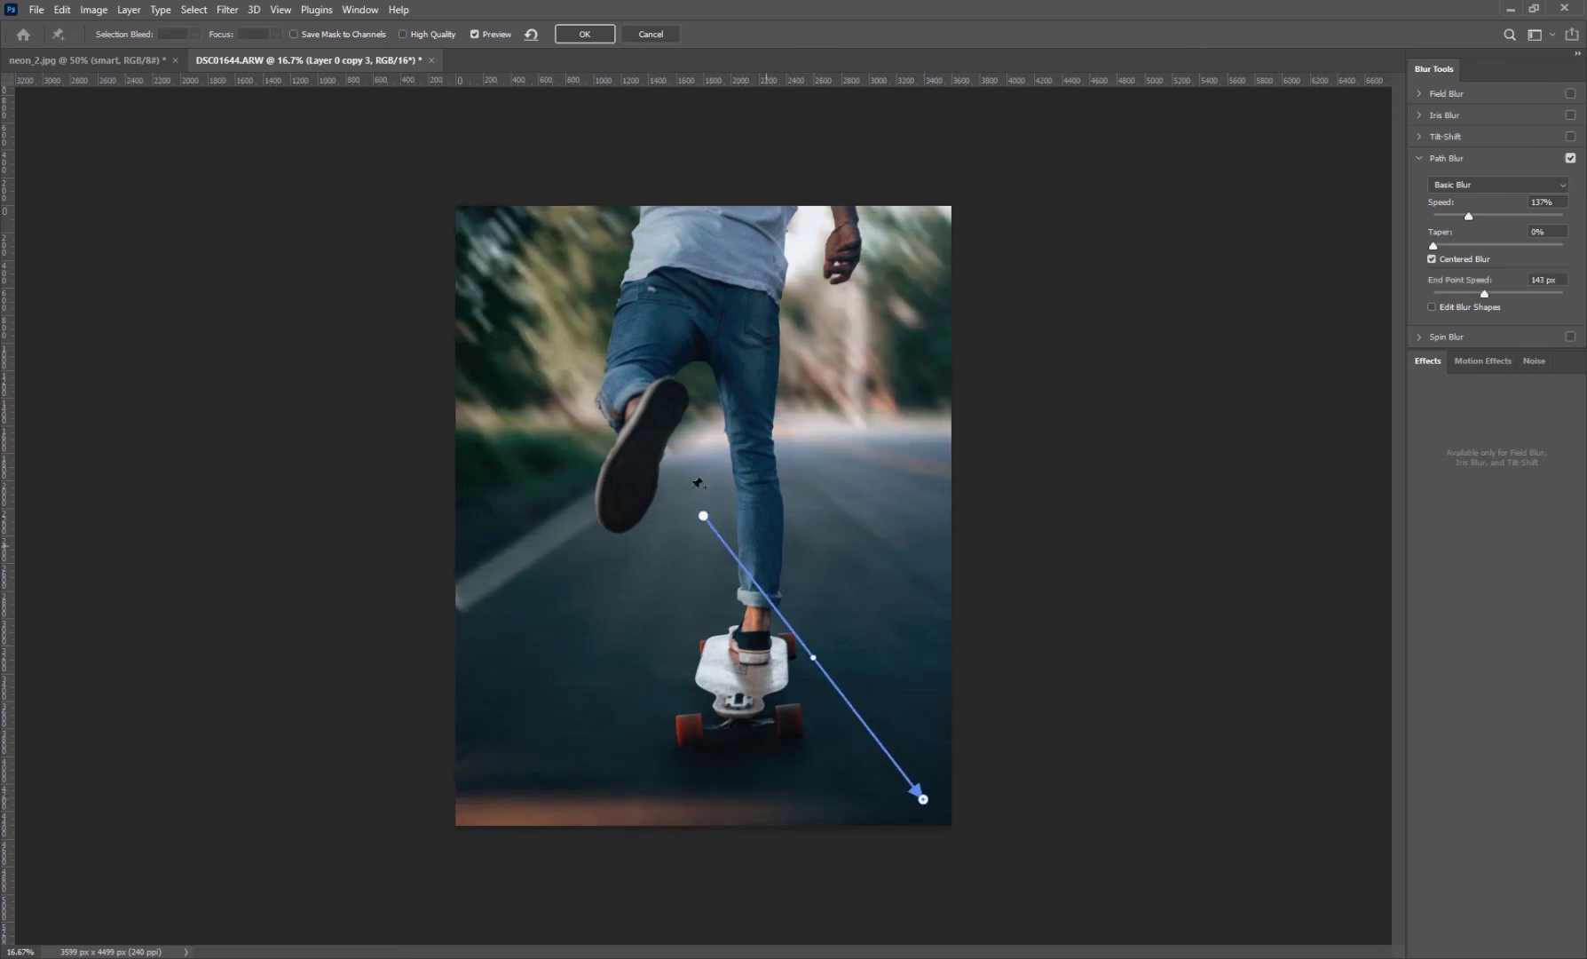
drag(704, 515, 742, 443)
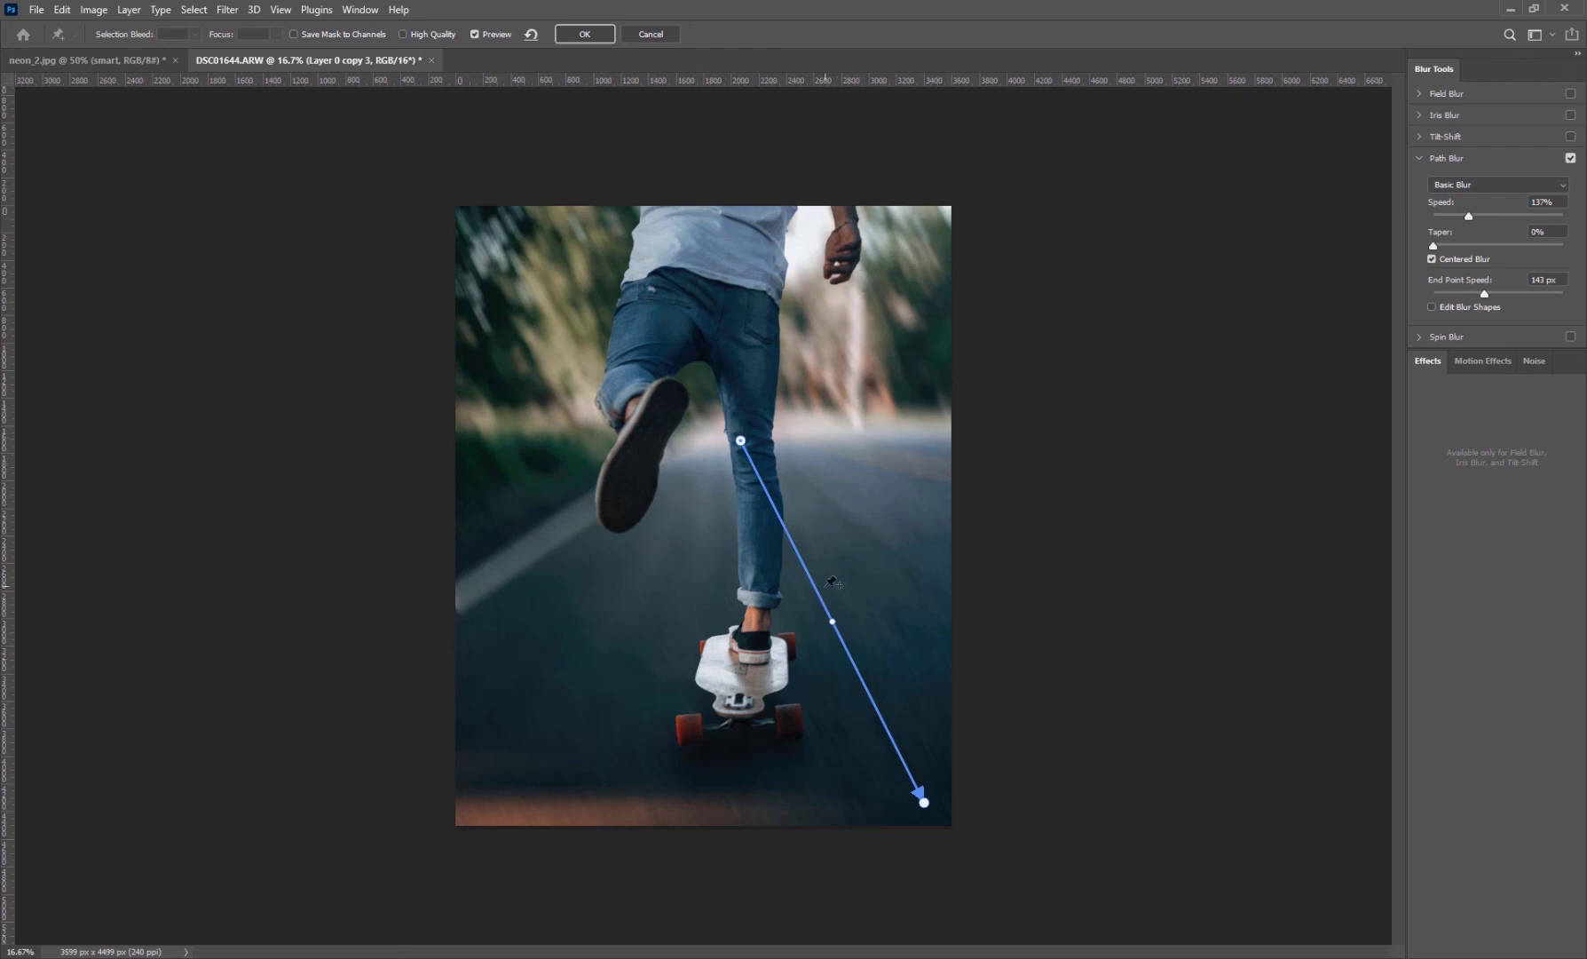
click(1485, 217)
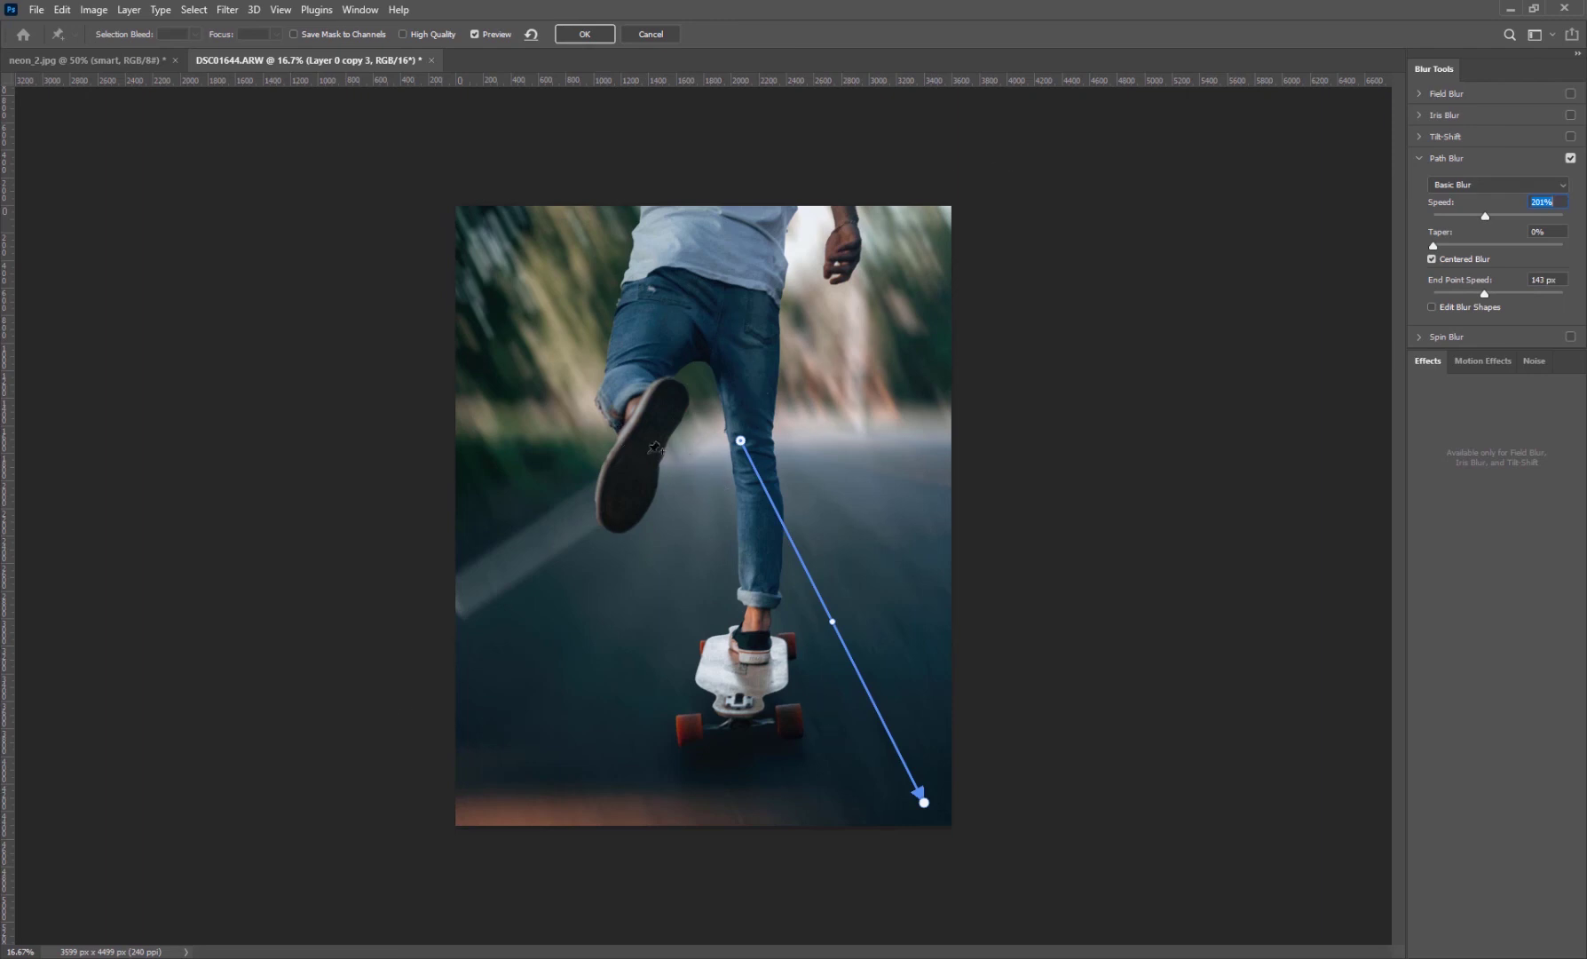
- Draw two more blur paths from the vanishing point, toward the photo's lower-left and upper-right corners
click(704, 442)
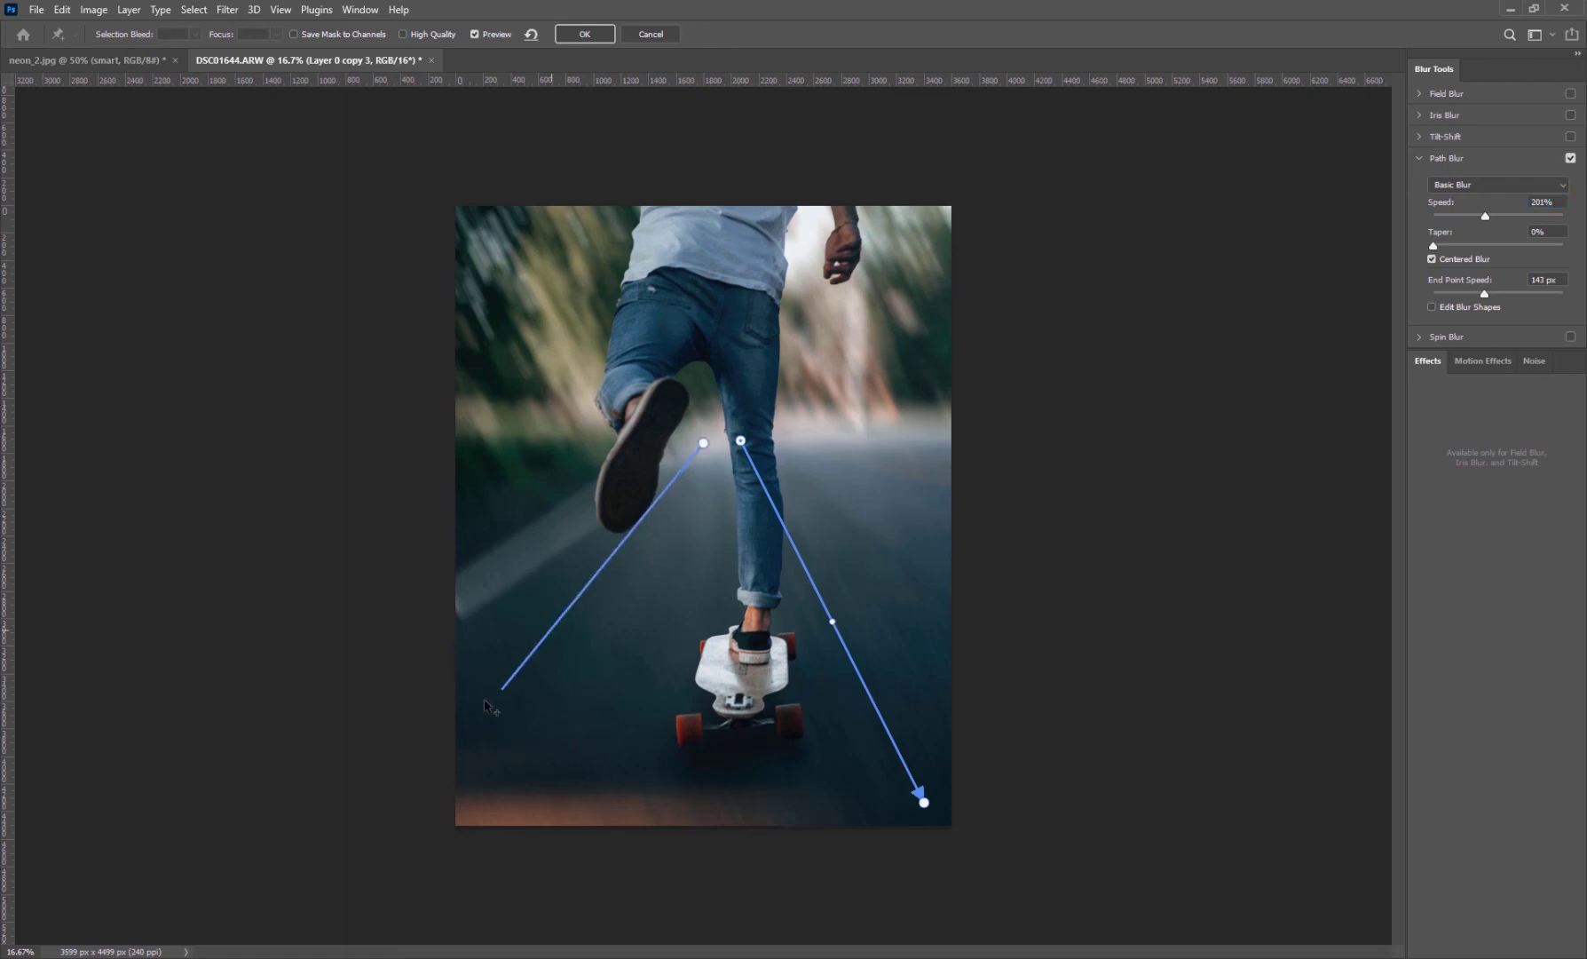
double_click(464, 734)
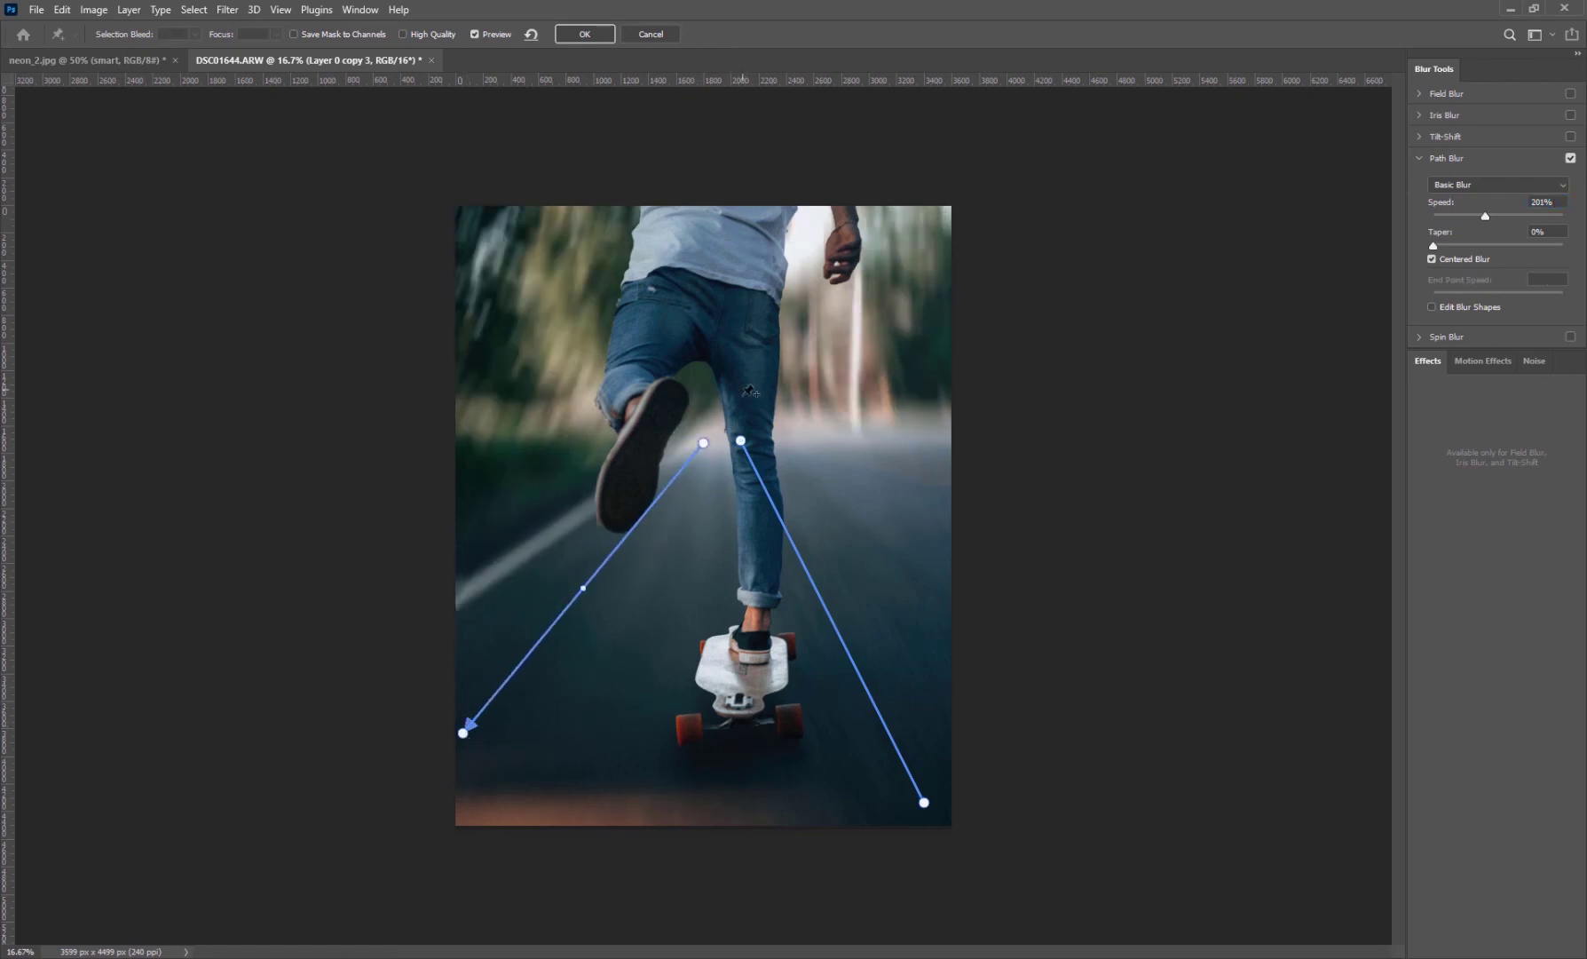
click(728, 421)
double_click(920, 238)
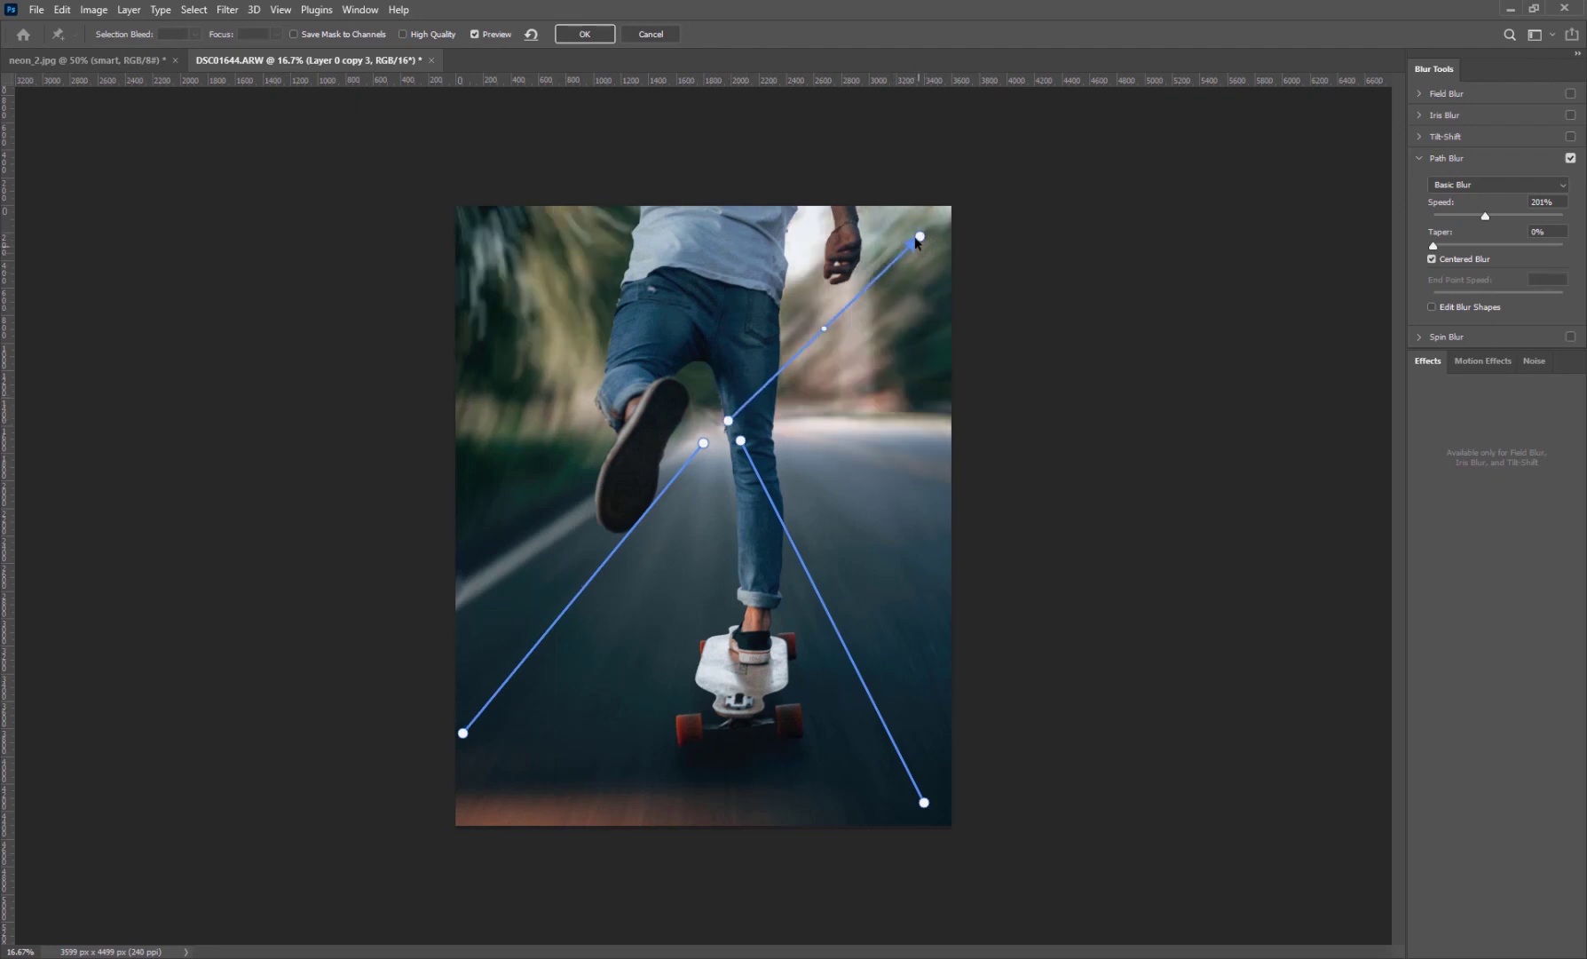
click(694, 416)
click(577, 322)
click(684, 293)
click(703, 367)
click(936, 472)
key(Delete)
- Draw blur paths from the vanishing point to the photo's upper-left corner and along the road toward its right edge
click(690, 416)
double_click(496, 249)
click(776, 431)
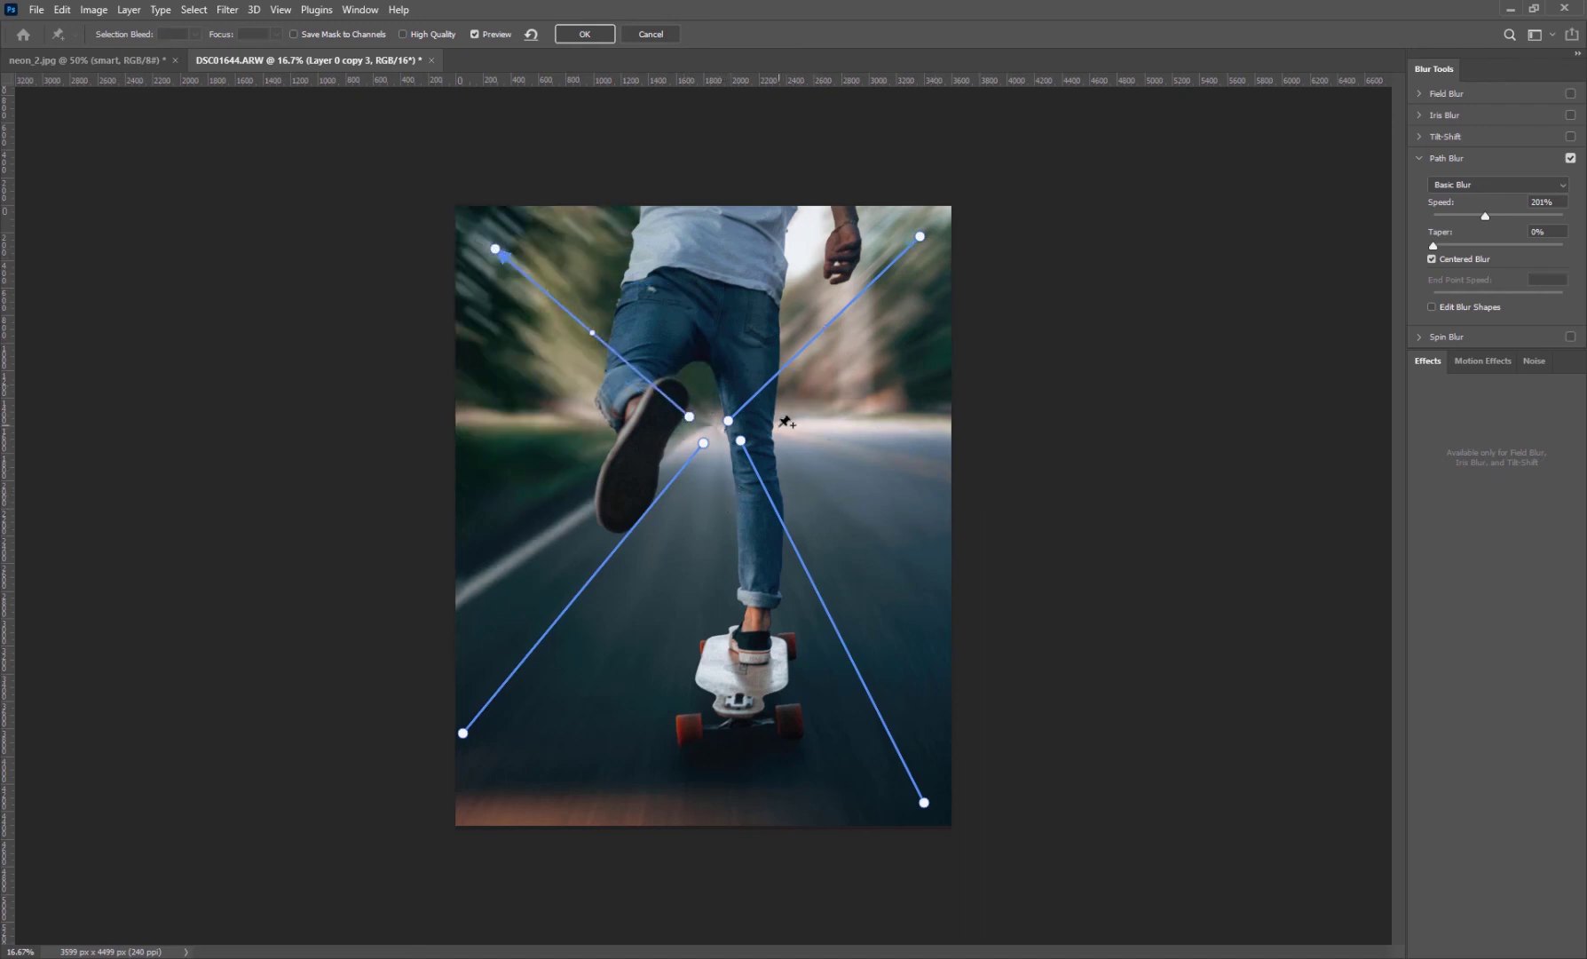
click(925, 453)
click(924, 453)
click(658, 438)
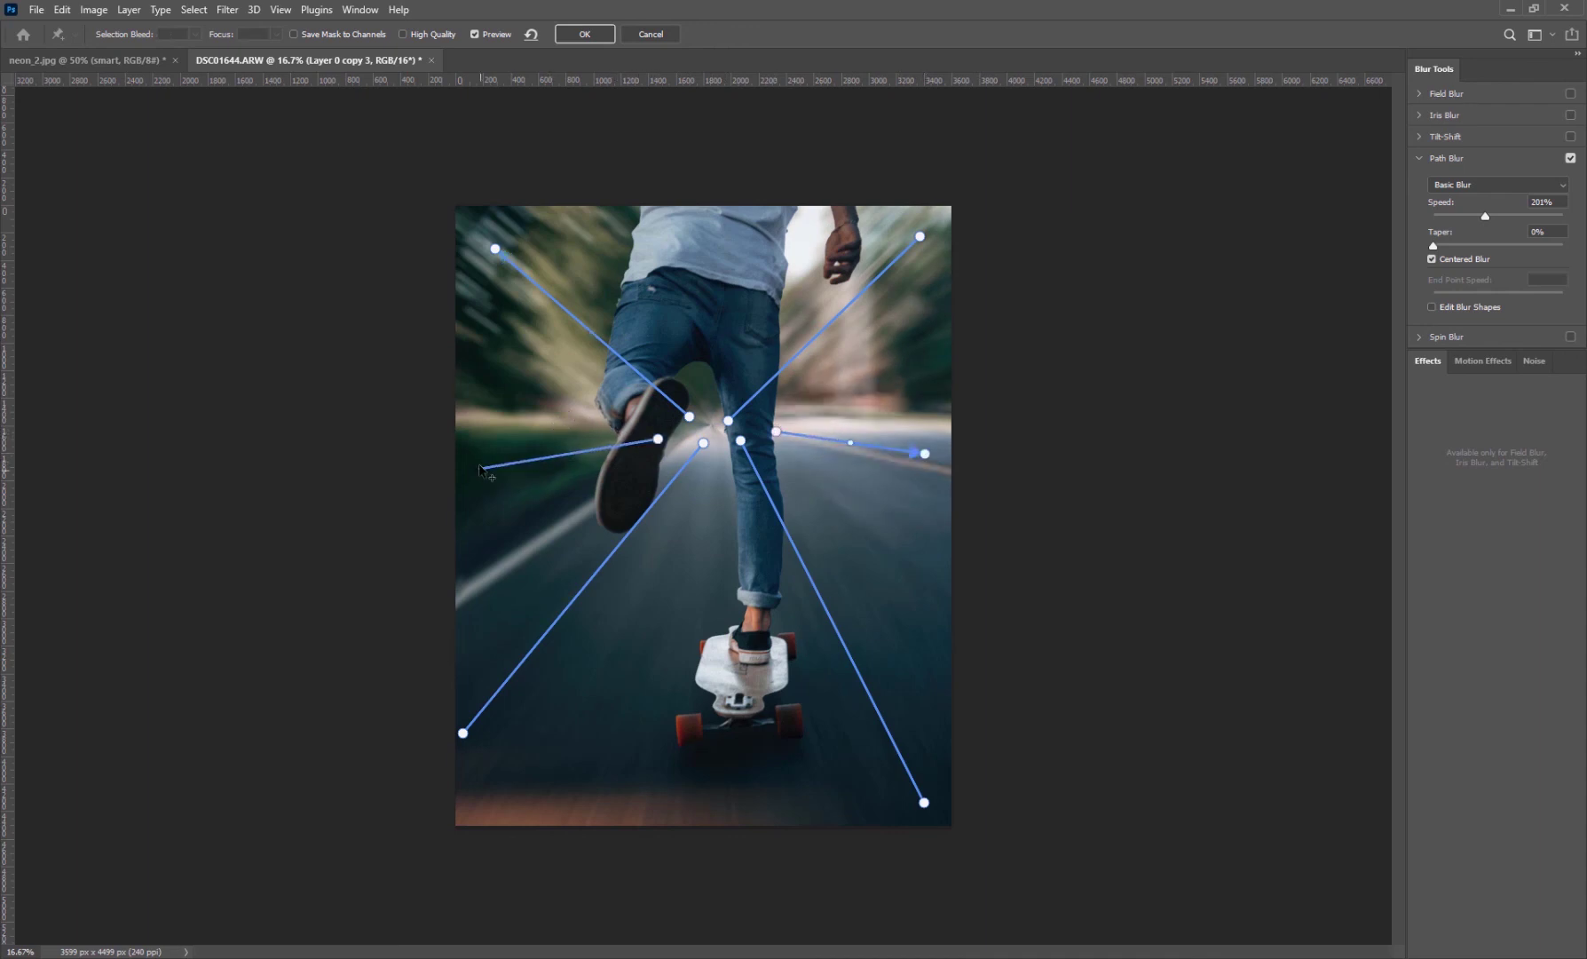
double_click(480, 461)
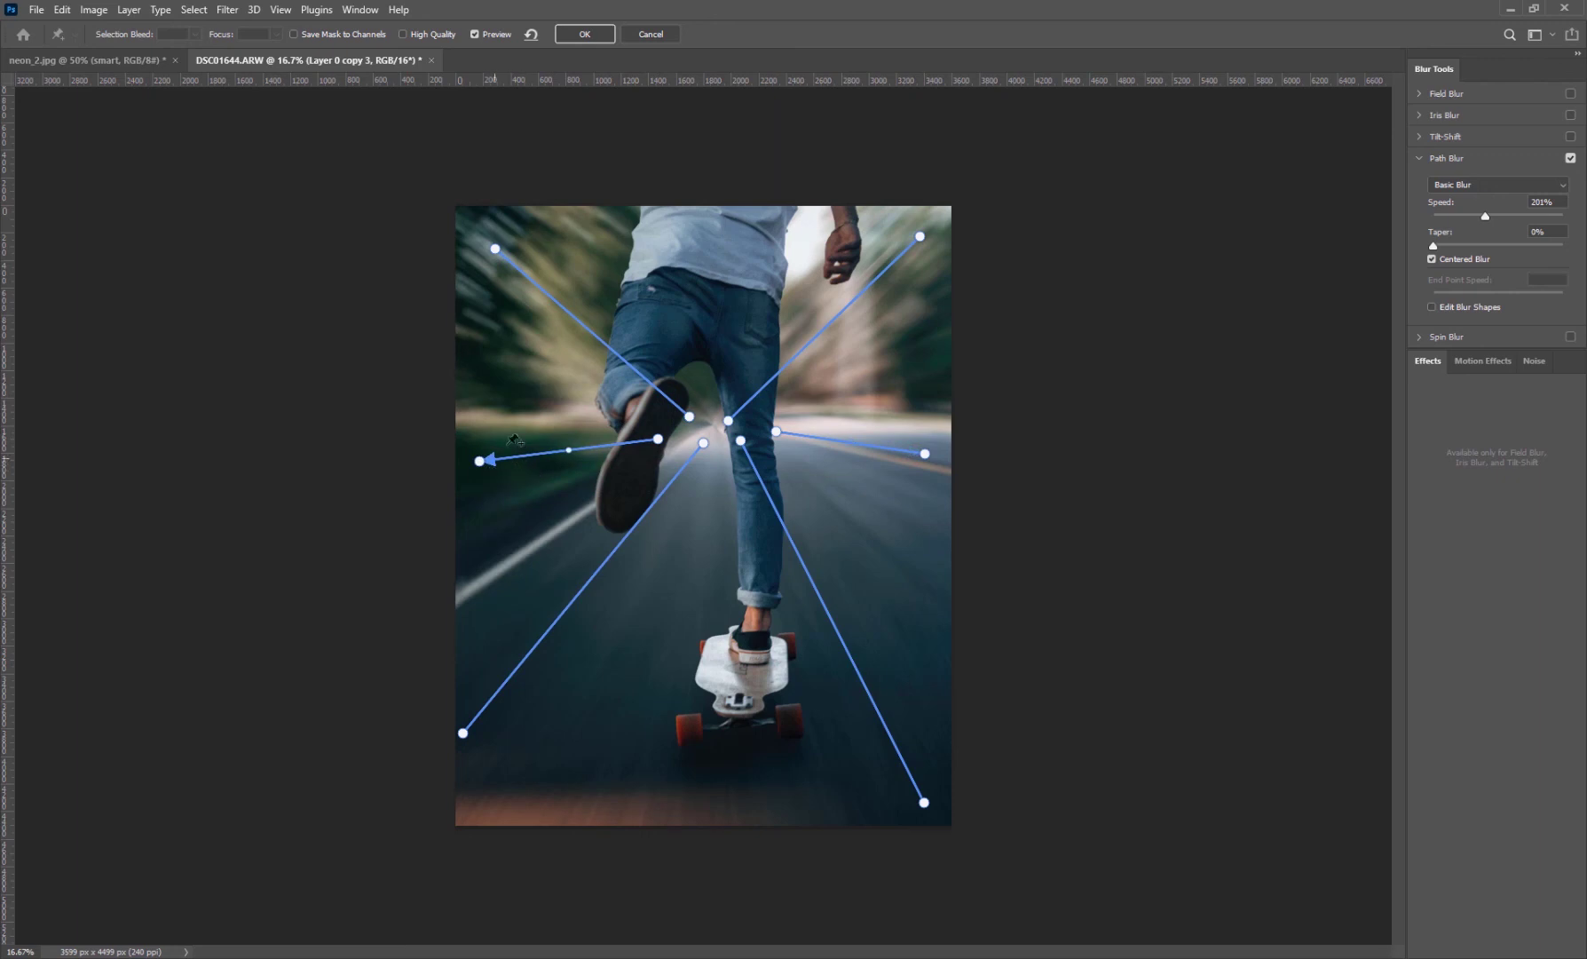
key(Delete)
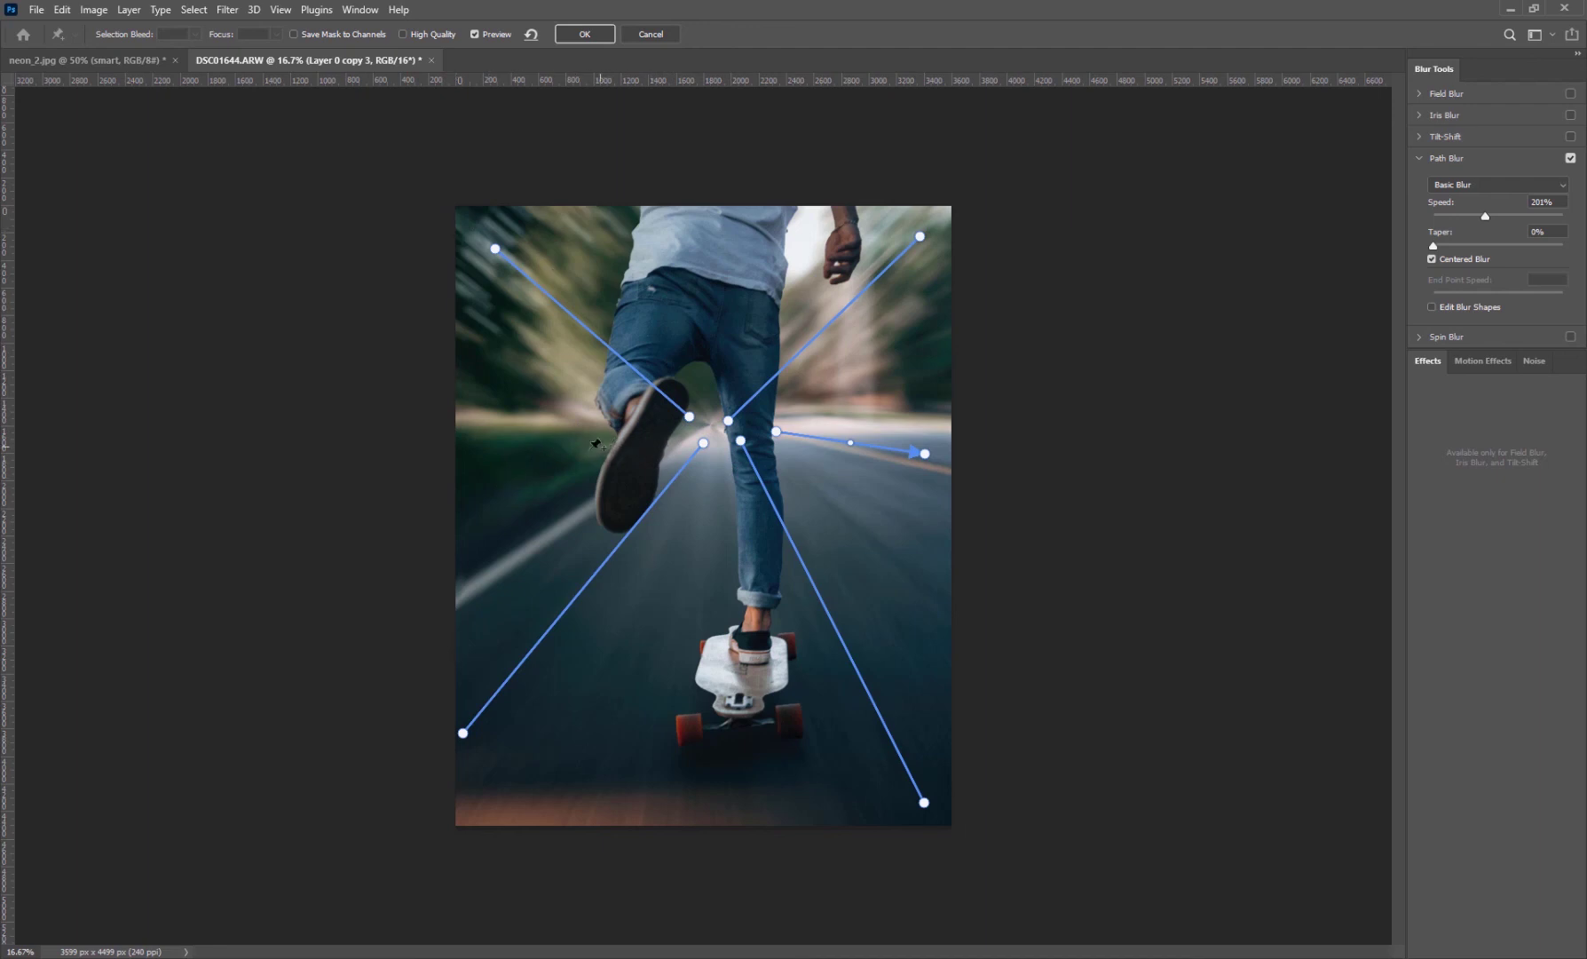
- Add four blur paths fanning out from the vanishing point: to the left edge, straight down, down-right across the road, and up-right into the trees
drag(675, 438, 483, 464)
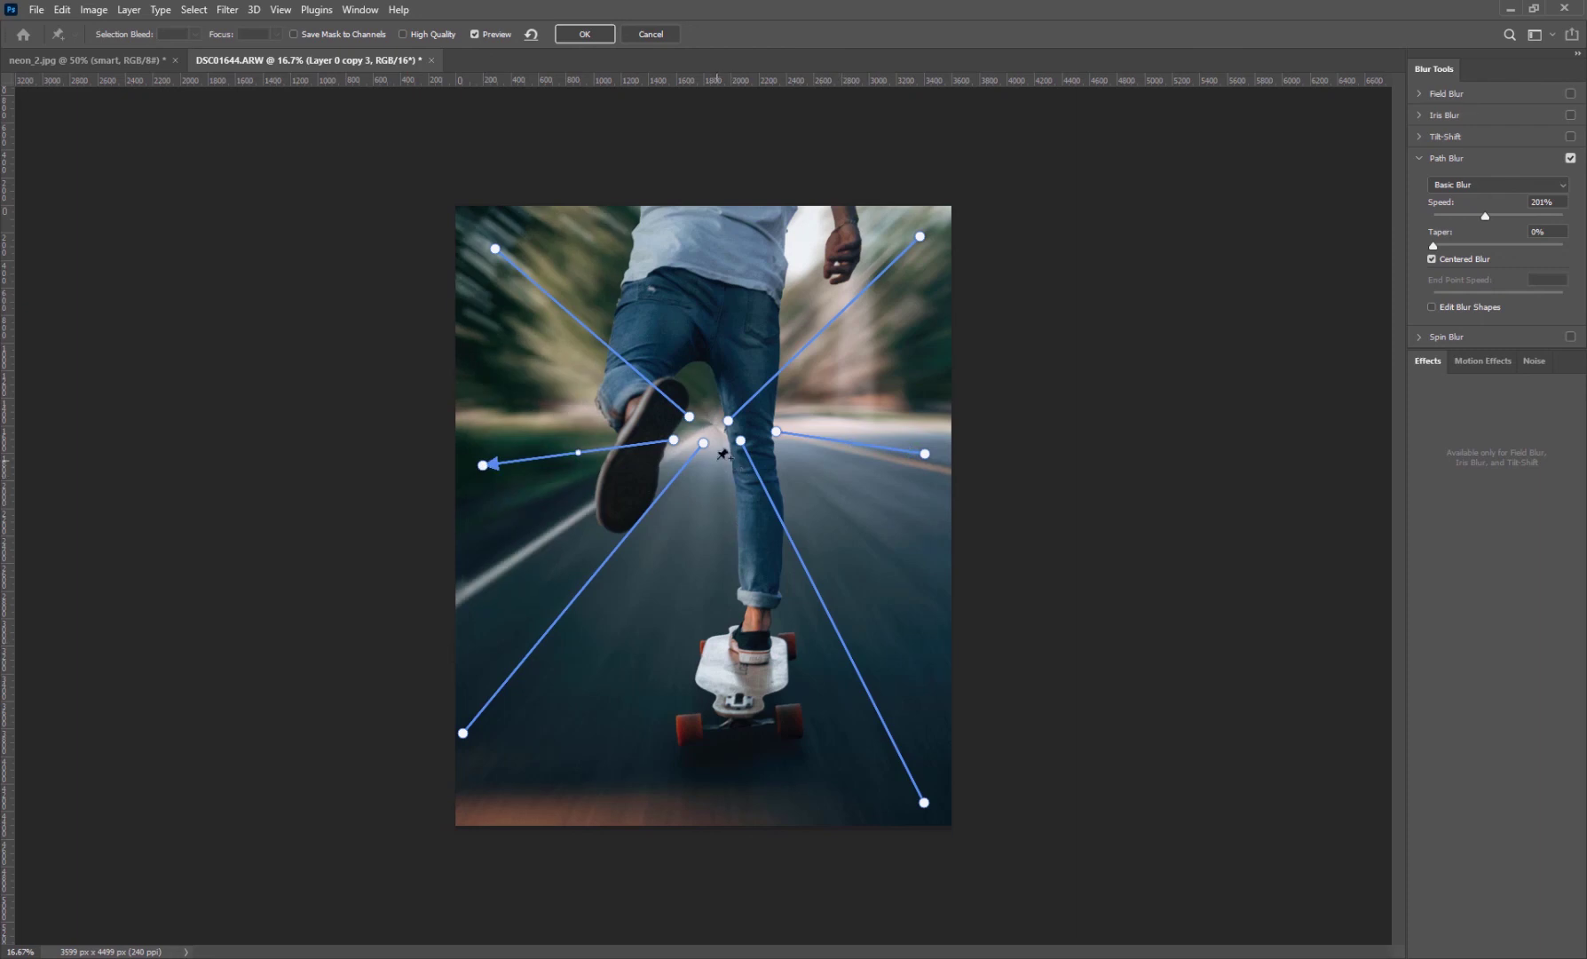
drag(721, 462, 719, 788)
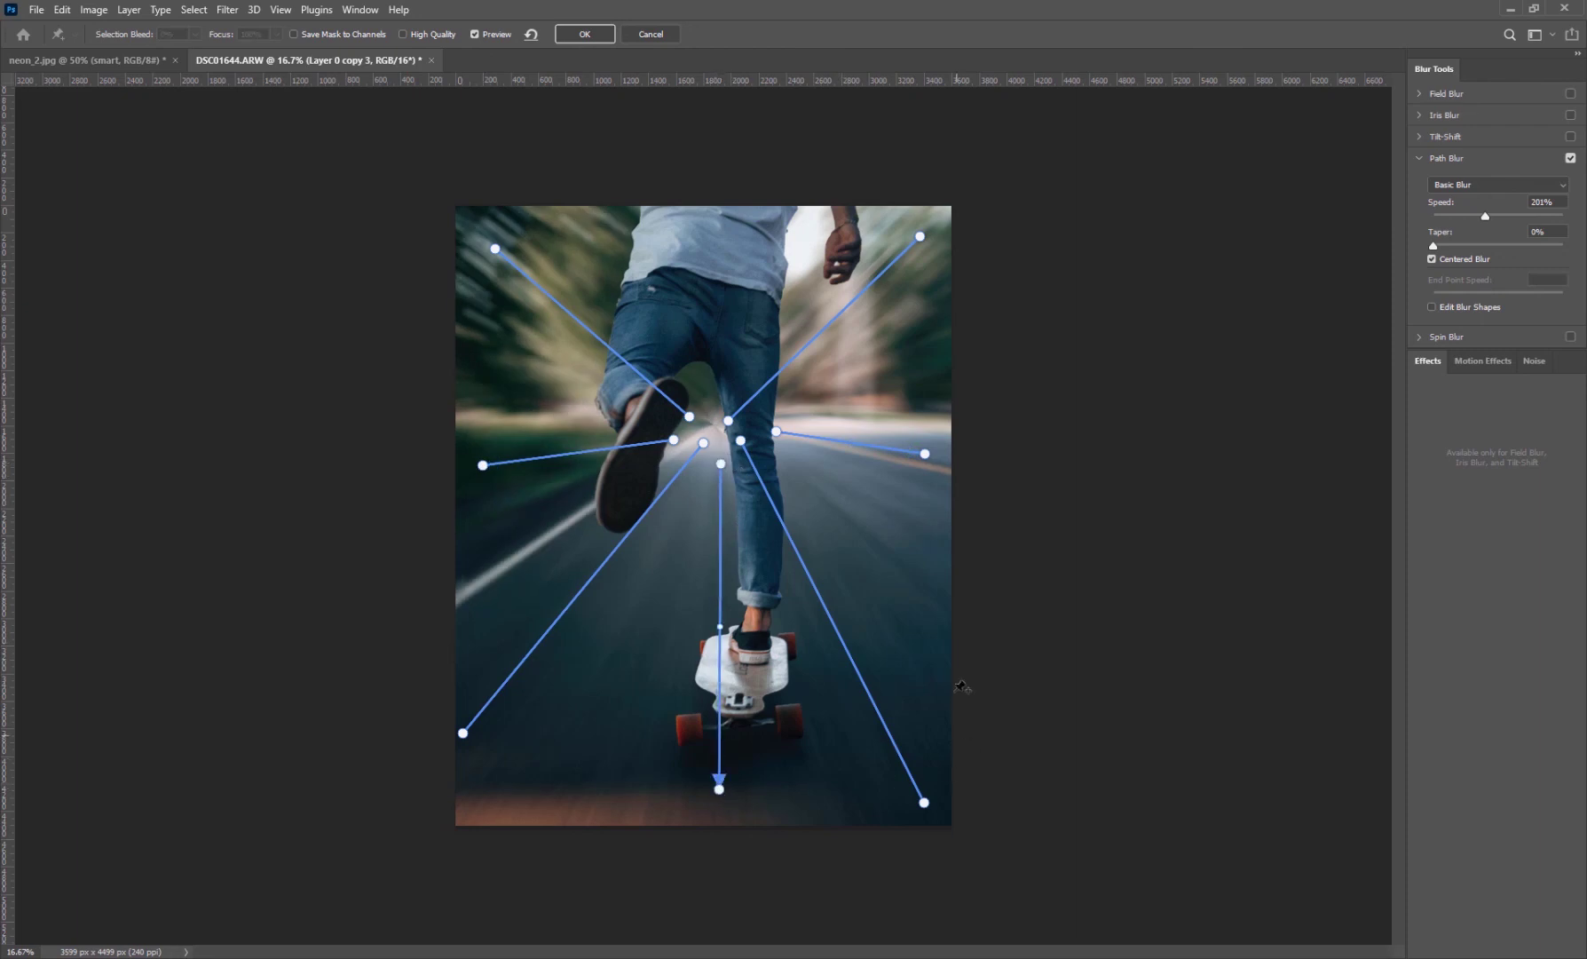
drag(785, 461, 942, 623)
drag(783, 415, 919, 341)
- Add a blur path running upward from the vanishing point to the skateboarder's shirt near the photo's top edge
drag(707, 394, 708, 399)
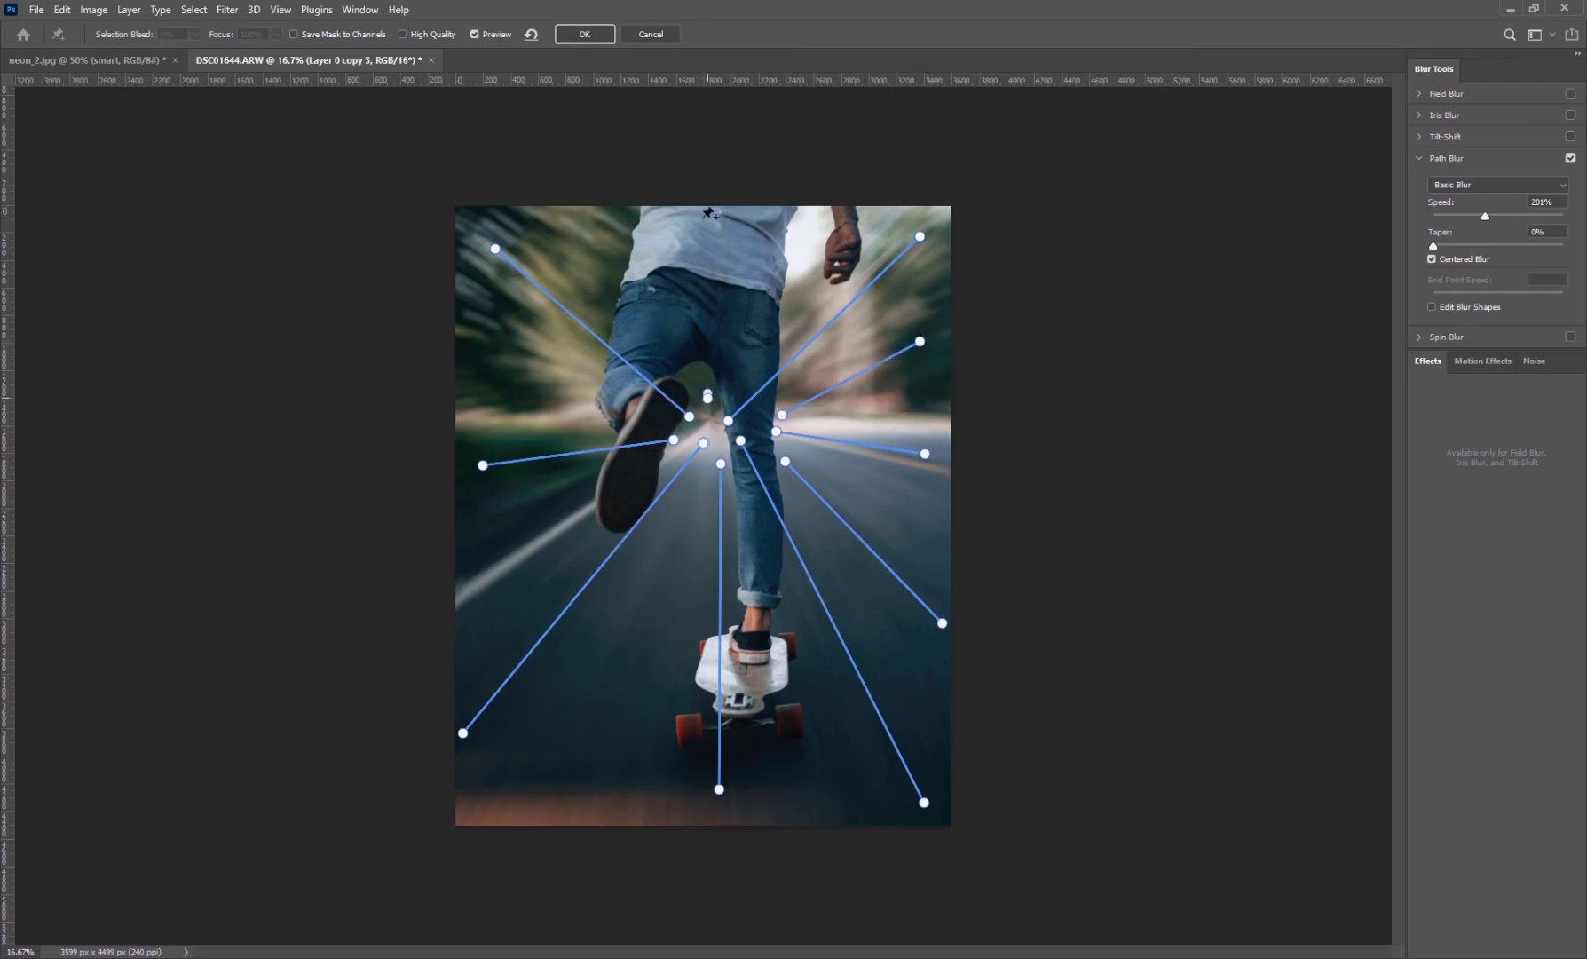
drag(708, 217, 746, 217)
key(Delete)
key(ctrl+z)
key(Delete)
key(ctrl+z)
key(Delete)
drag(708, 401, 692, 222)
key(ctrl+z)
mouse_move(707, 393)
mouse_down()
mouse_move(720, 230)
mouse_move(693, 251)
mouse_move(709, 416)
mouse_up()
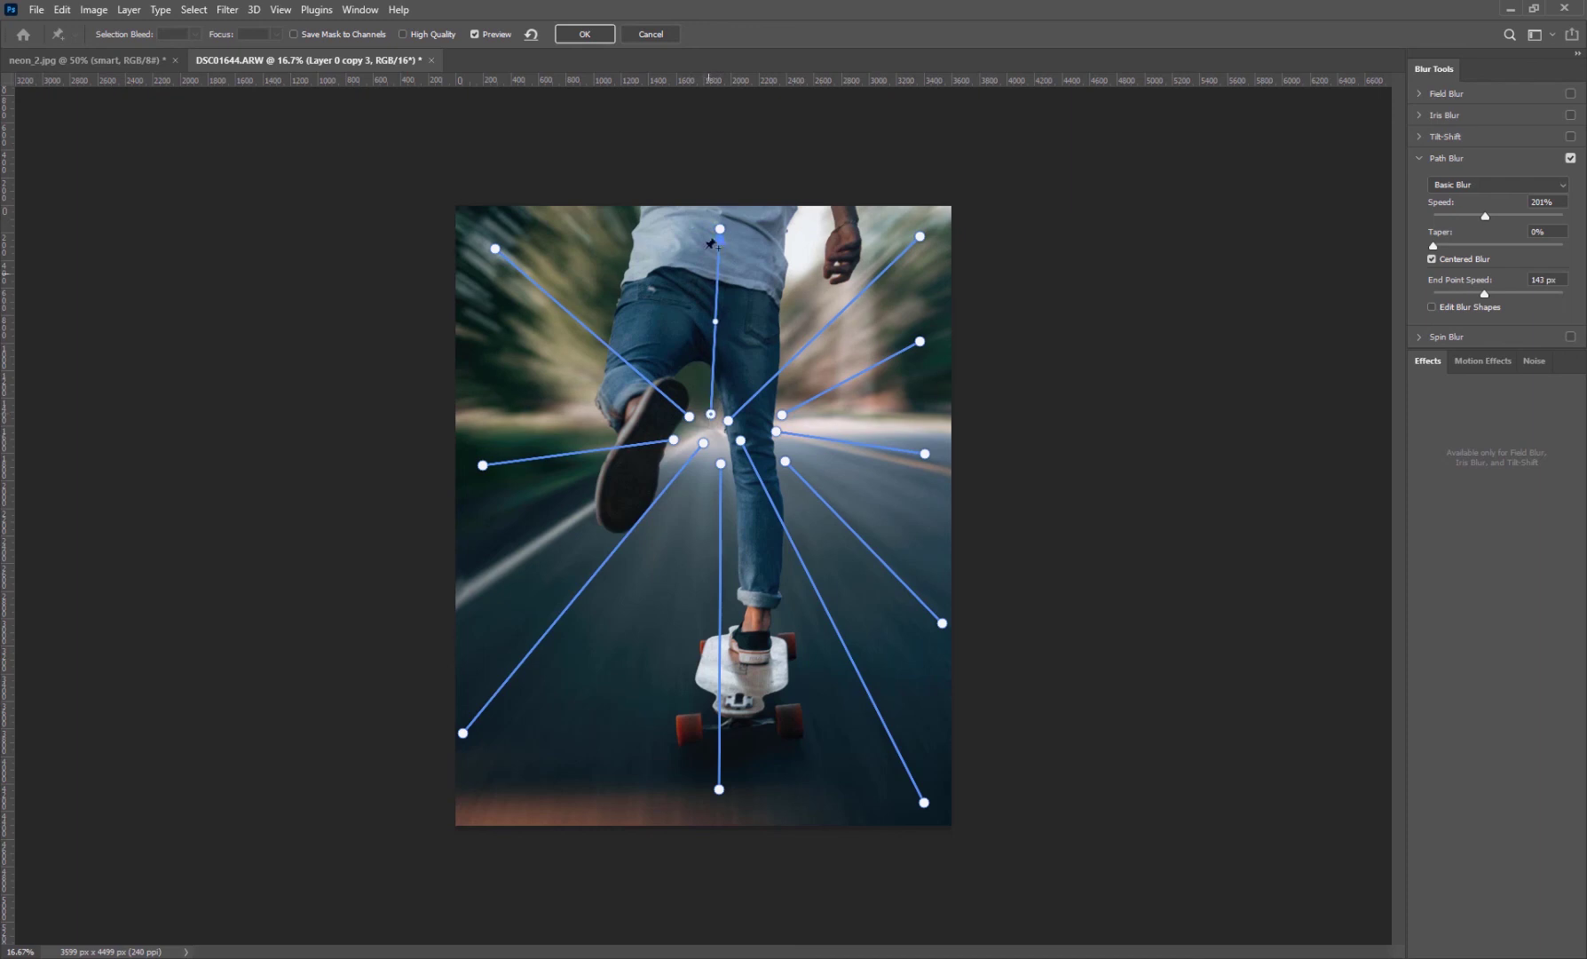
drag(721, 228, 687, 217)
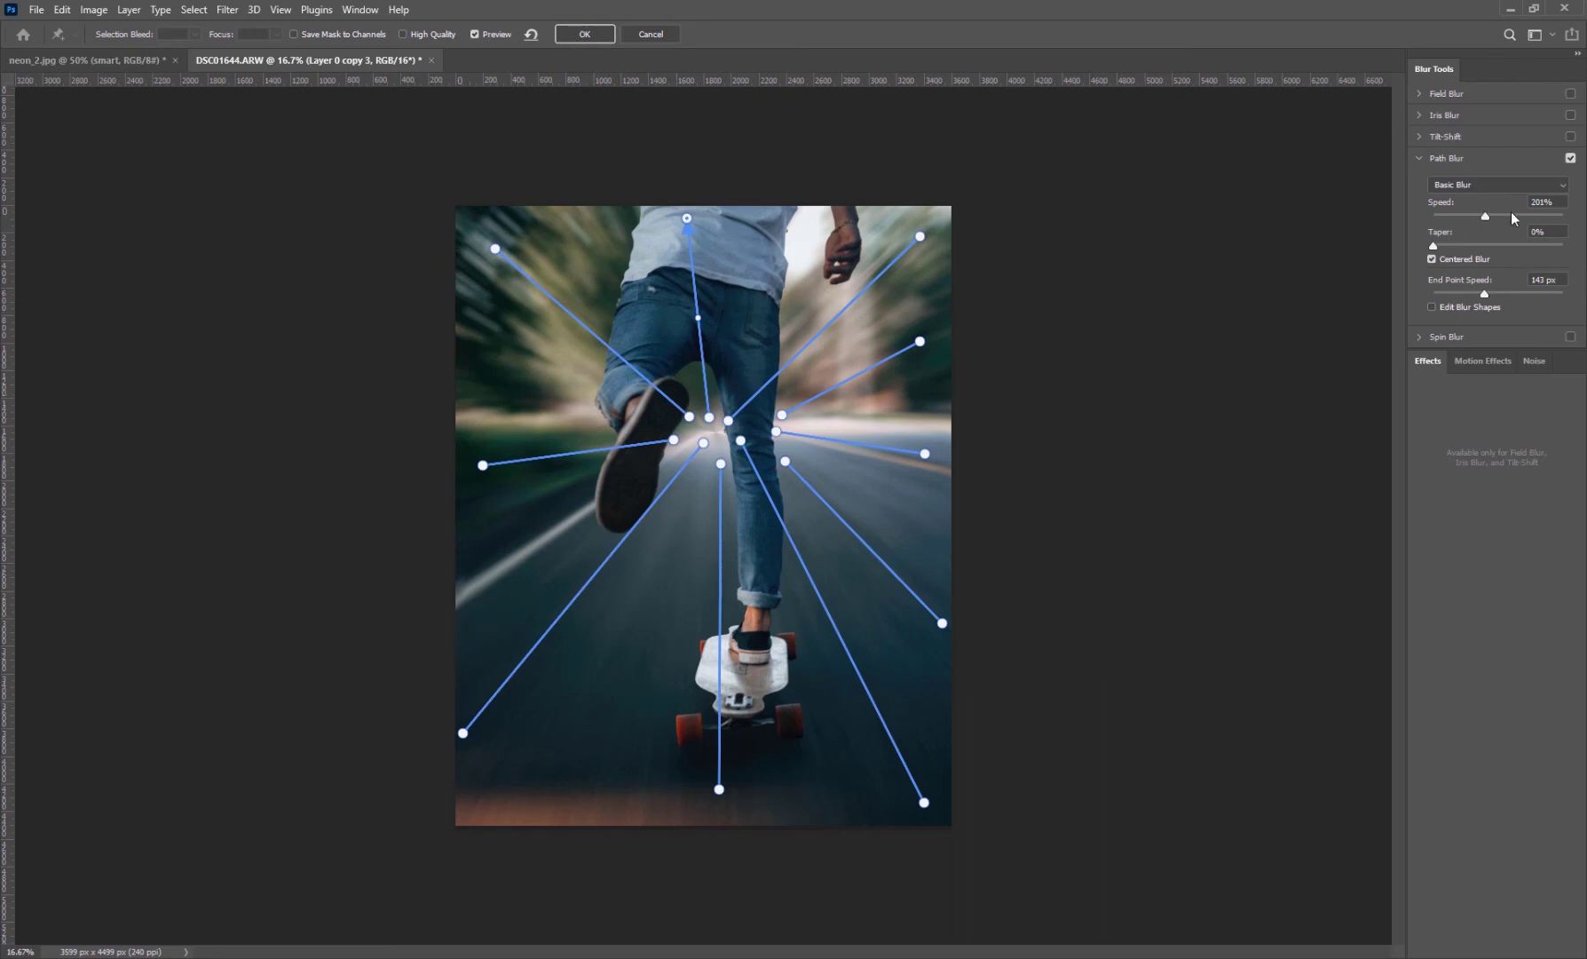
- Set the path blur's Speed to 191% and Taper to 24%, and apply the filter
mouse_move(1487, 216)
mouse_down()
mouse_move(1509, 220)
mouse_move(1471, 247)
mouse_move(1503, 246)
mouse_up()
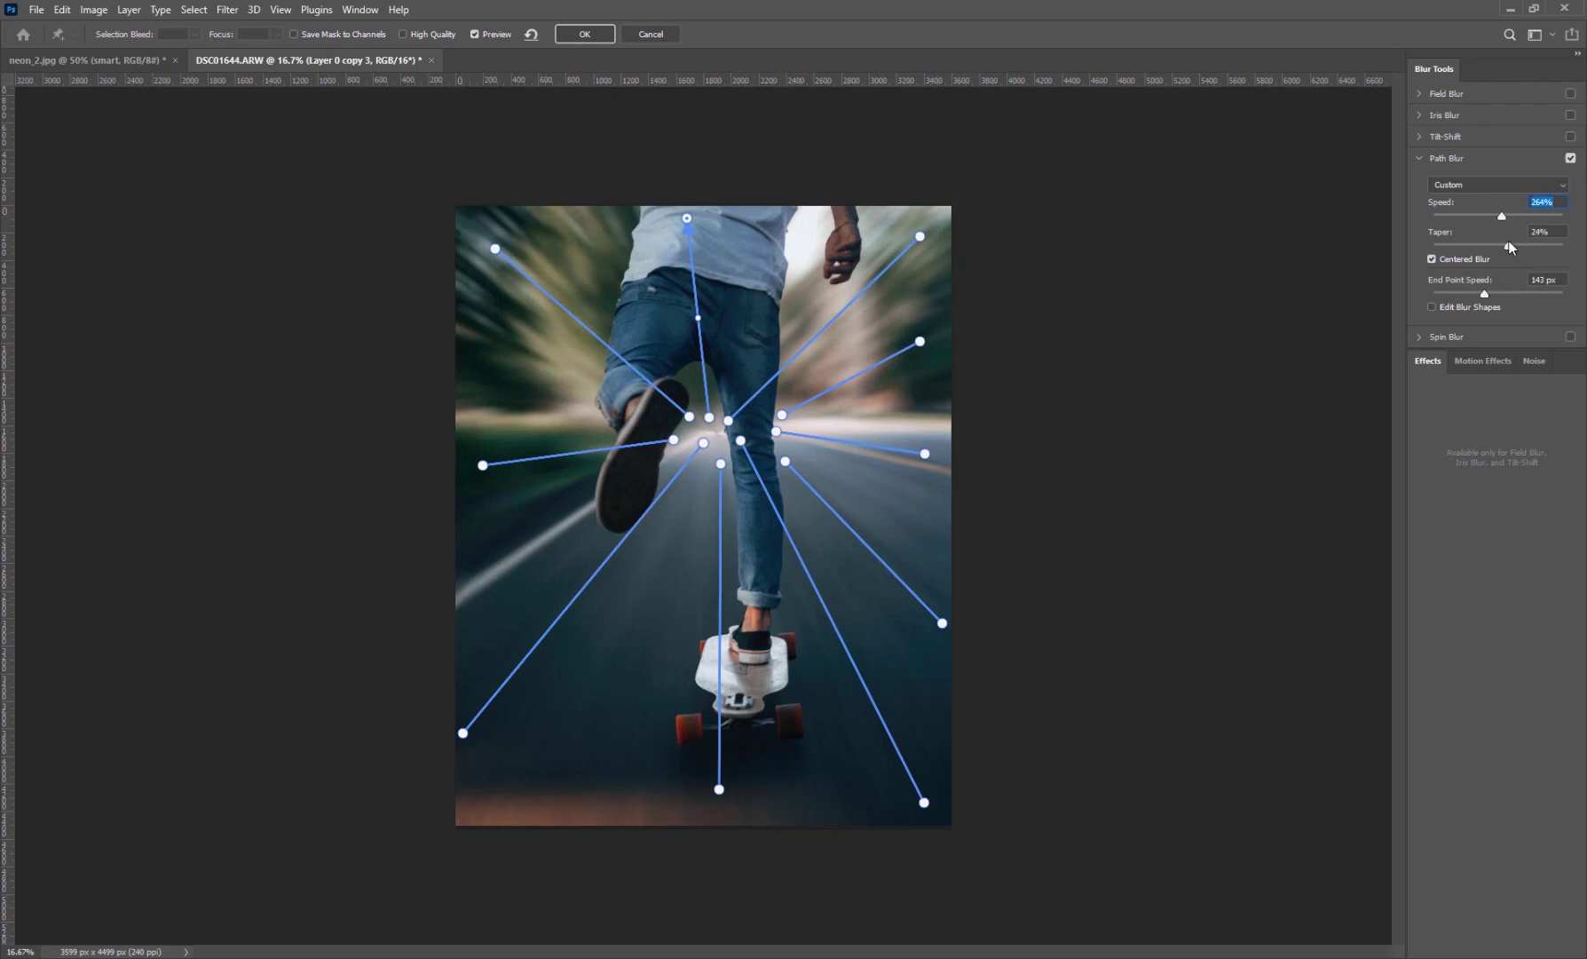
drag(1502, 217, 1486, 215)
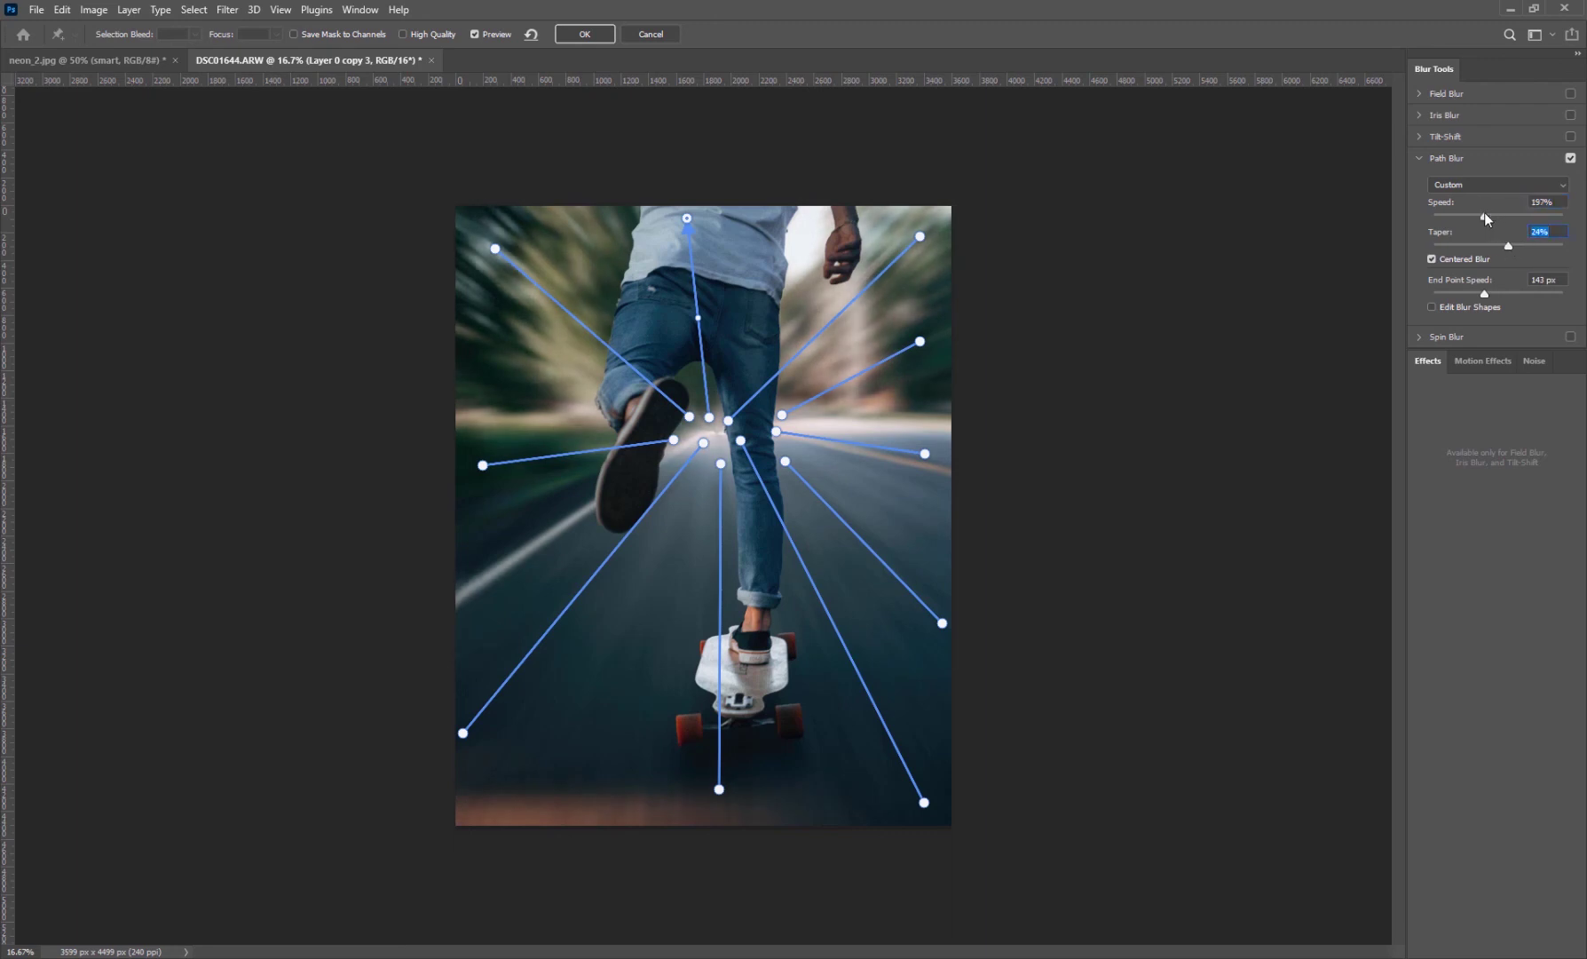
click(1485, 217)
mouse_move(1490, 296)
mouse_down()
mouse_move(1514, 299)
mouse_move(1487, 296)
mouse_up()
click(1502, 293)
click(588, 35)
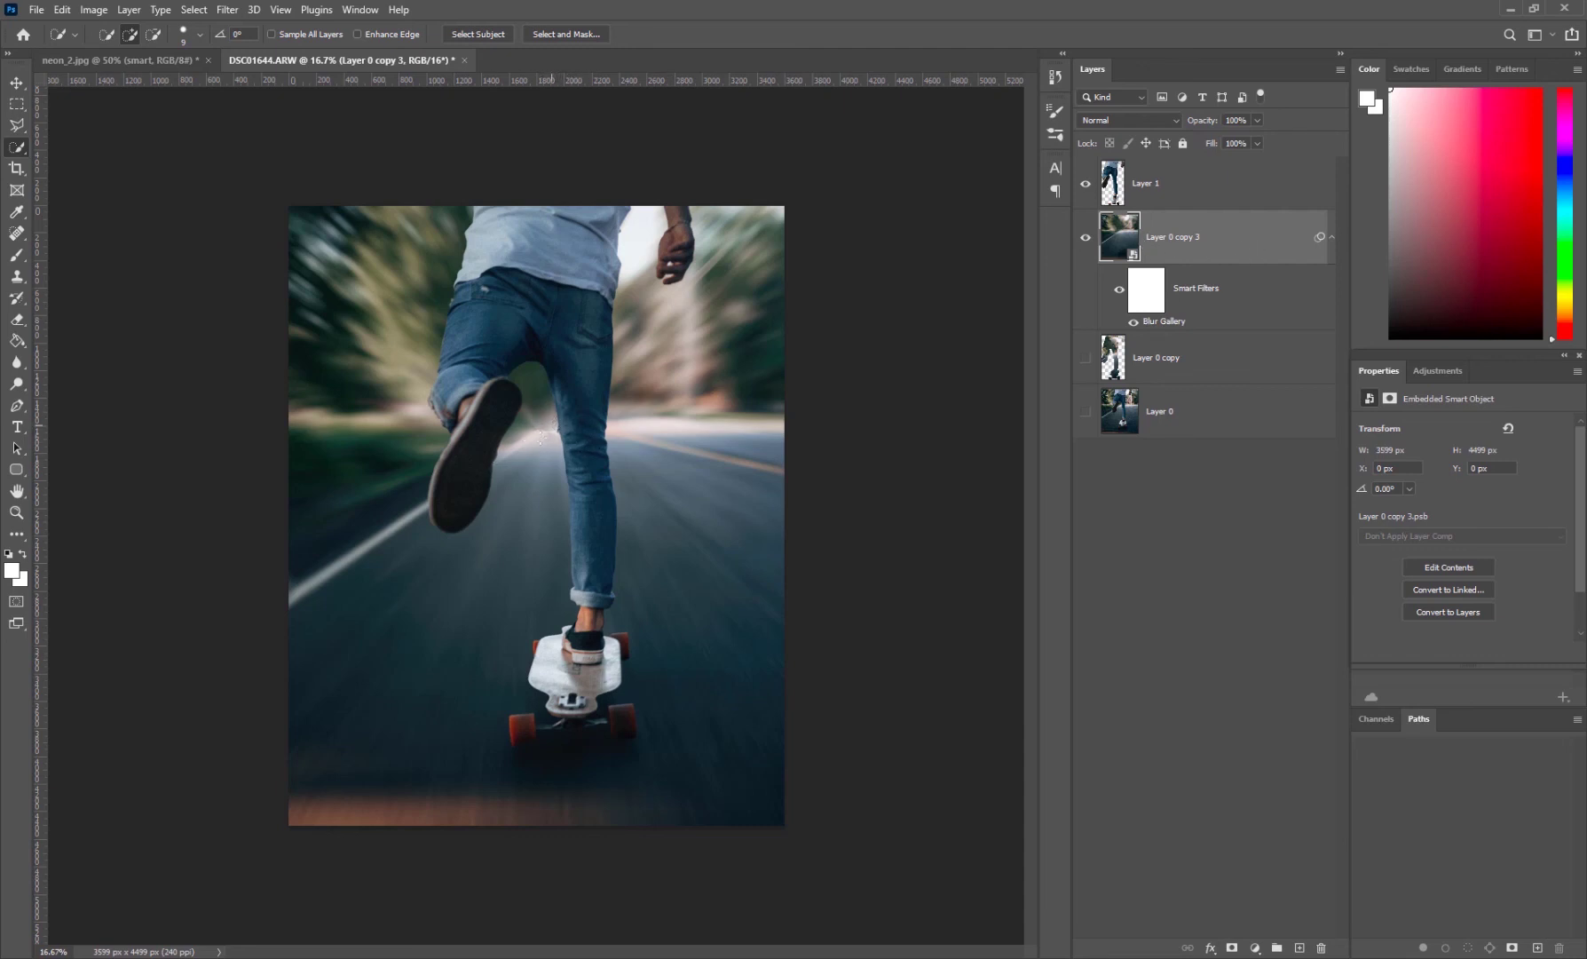
- Reopen the background's Blur Gallery filter, spread the paths' inner endpoints slightly away from the vanishing point, and reapply it
double_click(1173, 330)
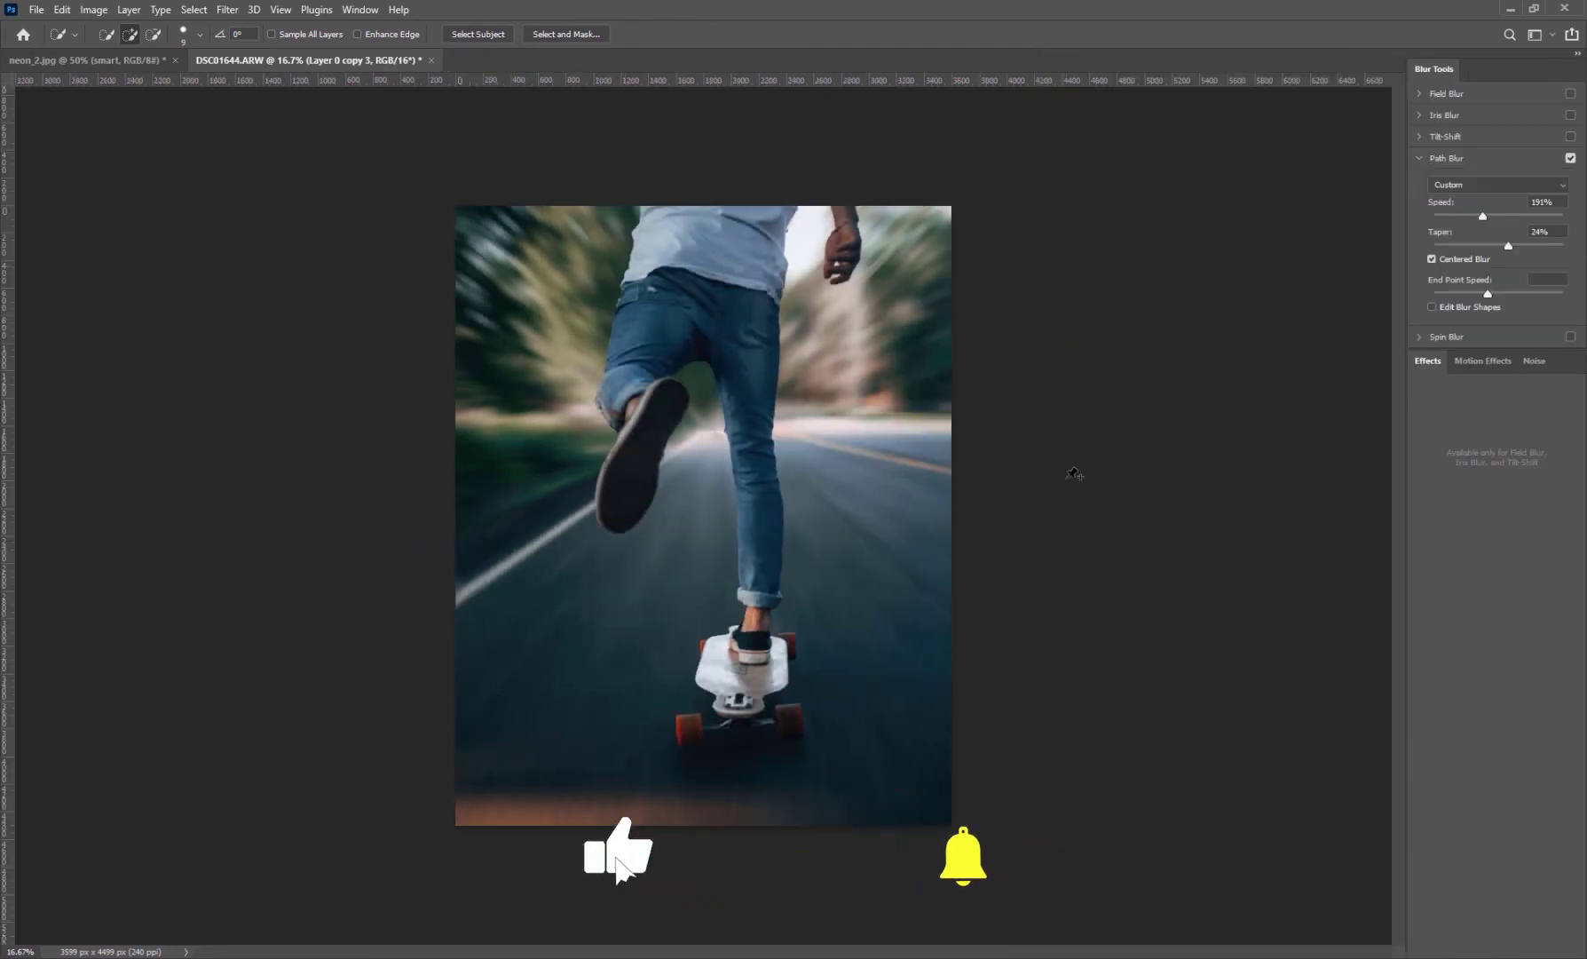
mouse_move(728, 420)
mouse_down()
mouse_move(748, 408)
mouse_move(712, 403)
mouse_up()
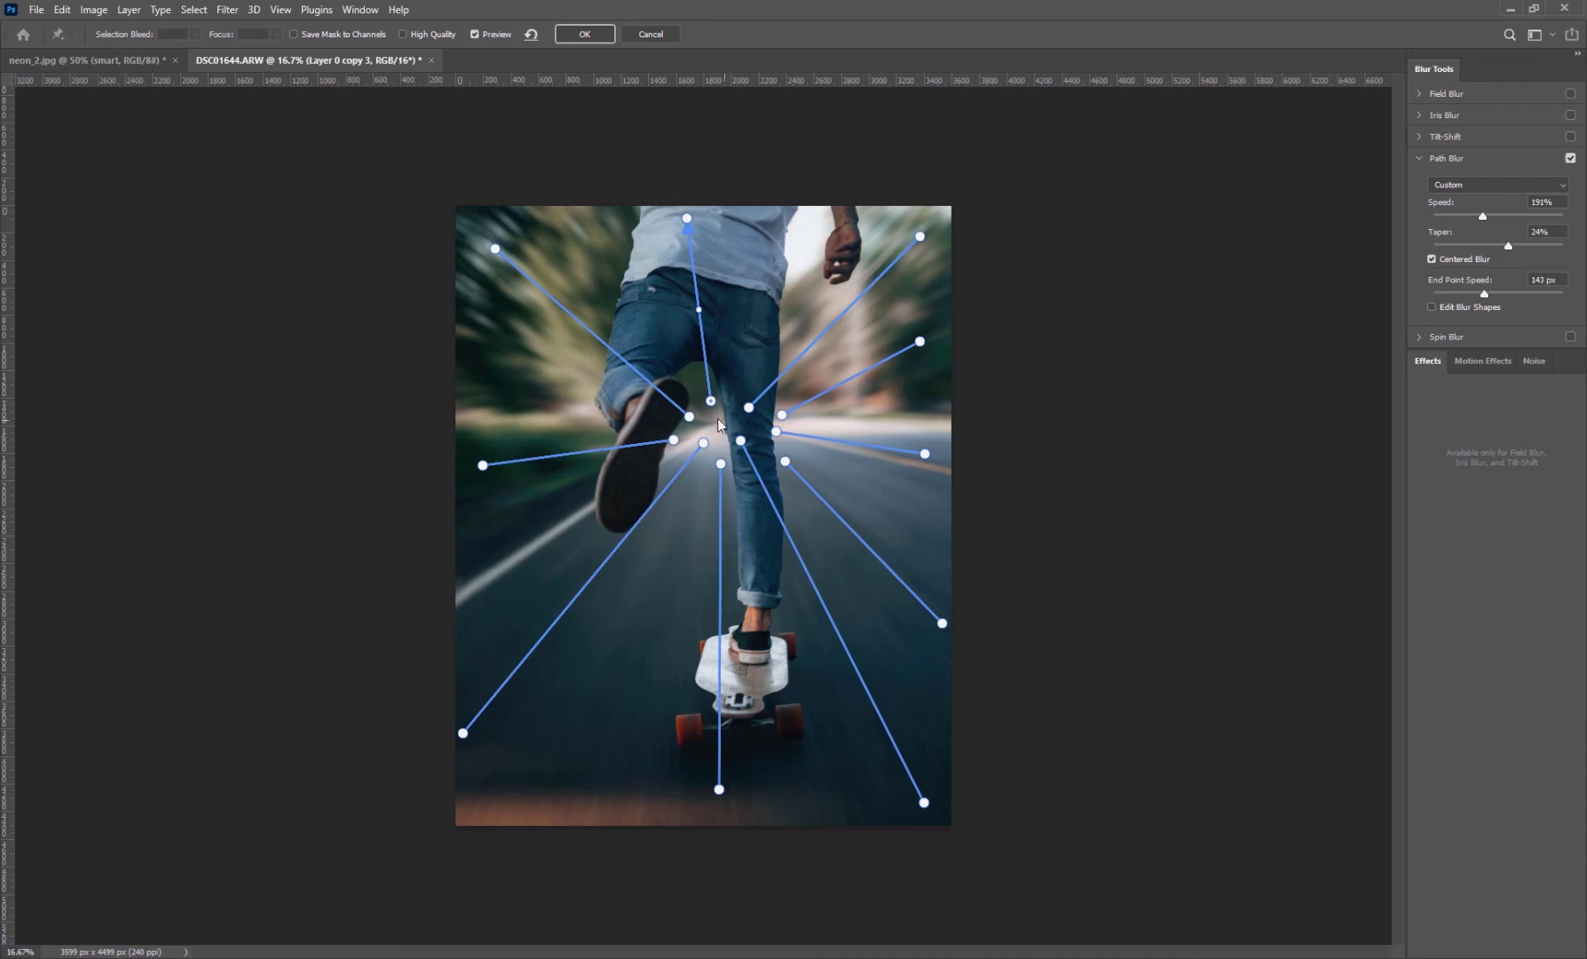
drag(703, 445, 745, 457)
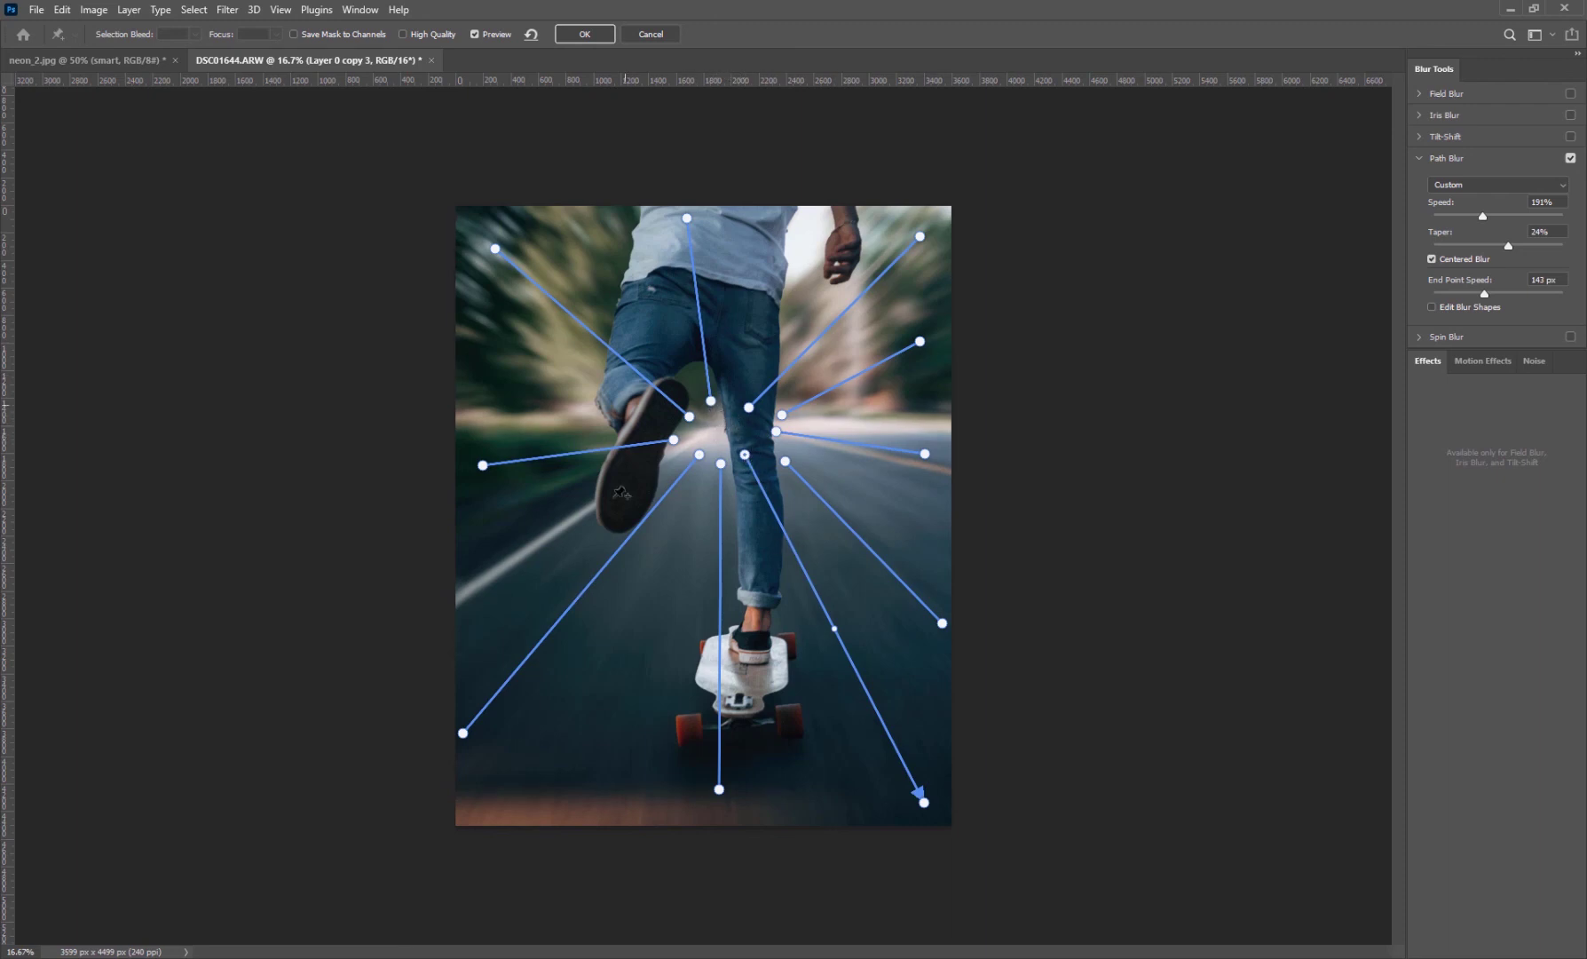
click(691, 418)
drag(690, 420, 687, 419)
click(590, 39)
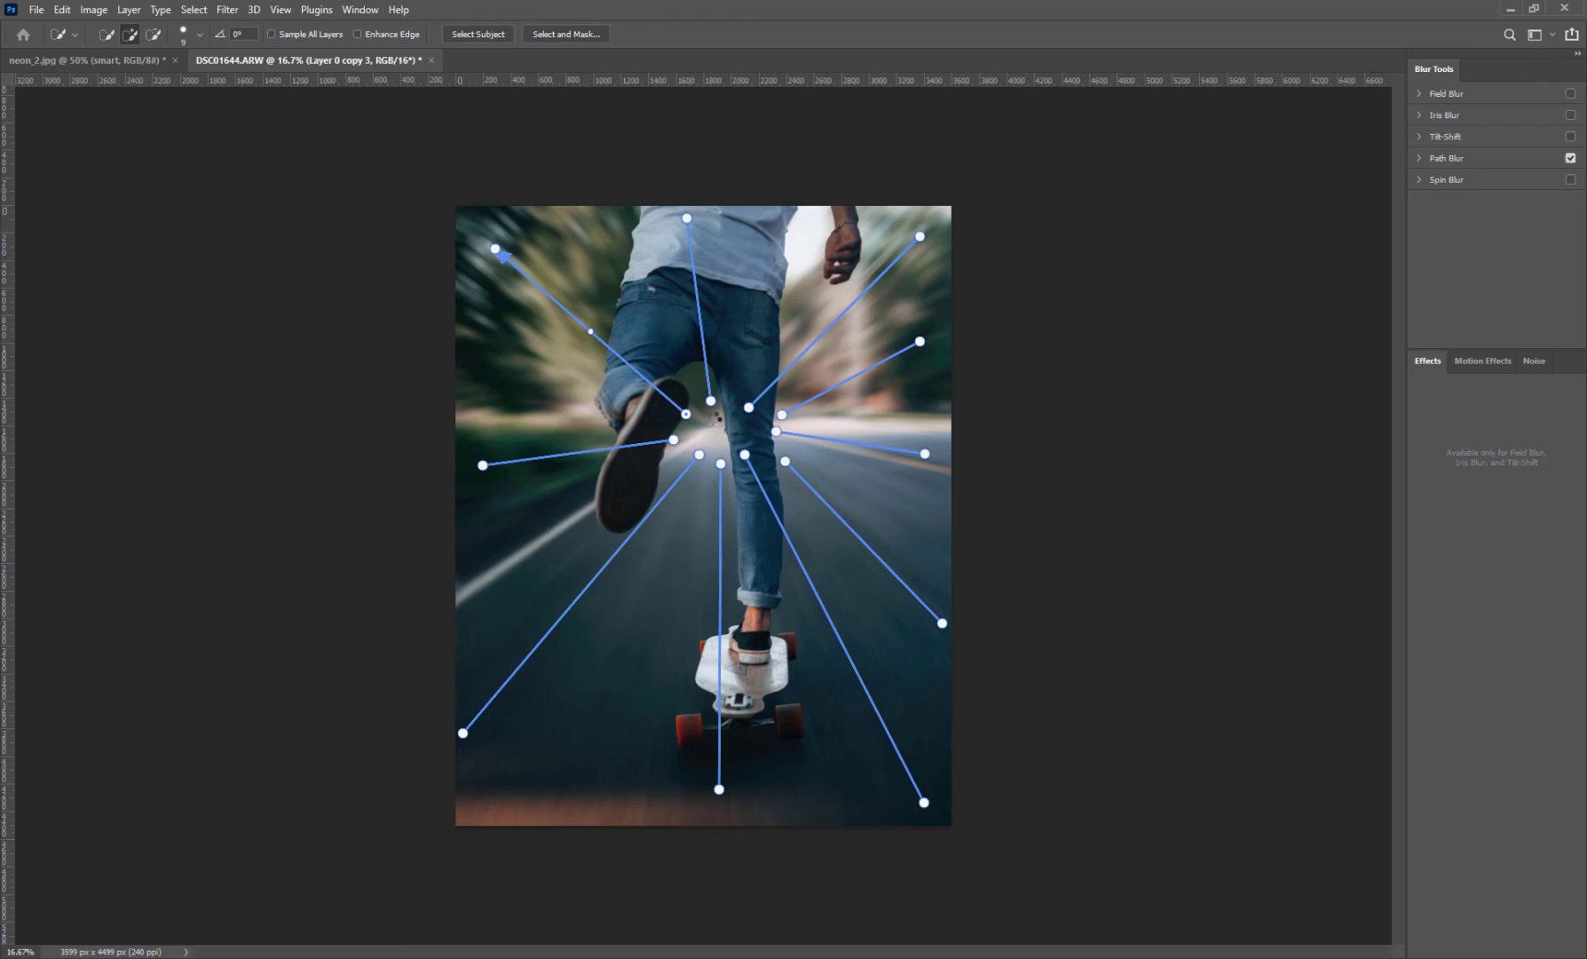
key(Return)
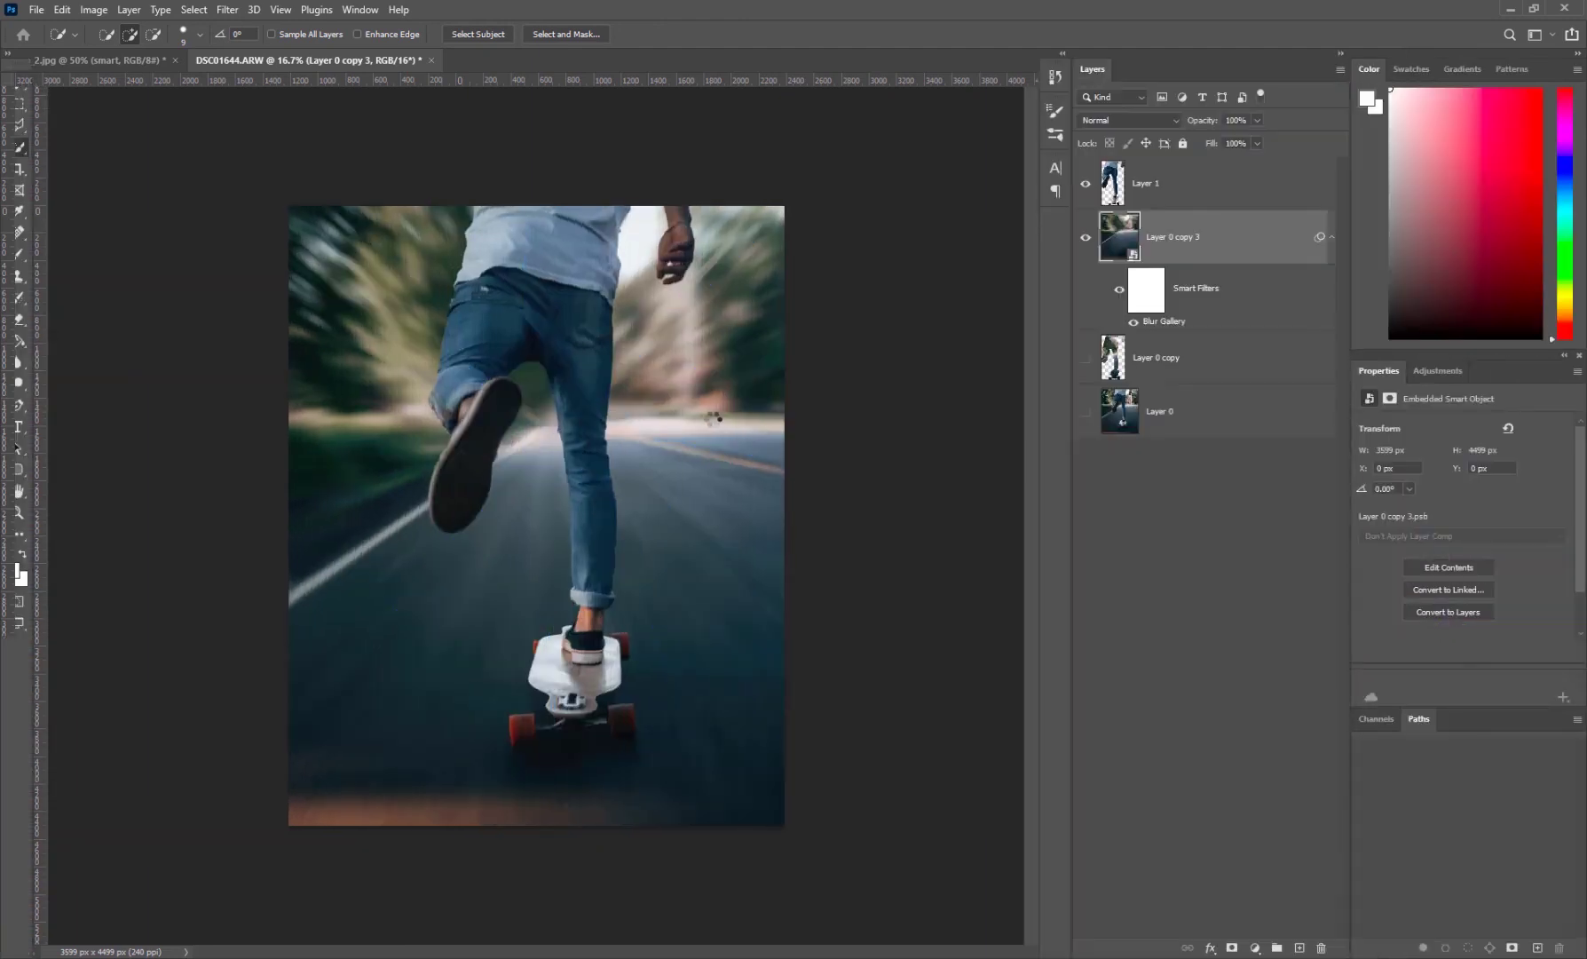